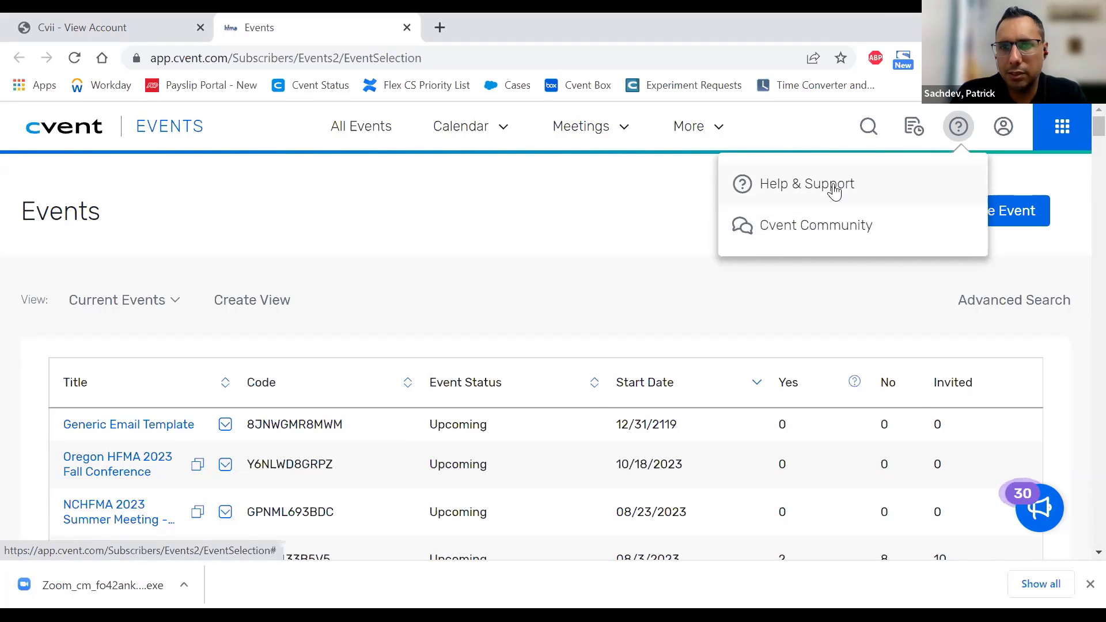
- Open Cvent Community from the Help menu in a new tab and dismiss the download bar
{"action": "left_click", "coordinate": [819, 232]}
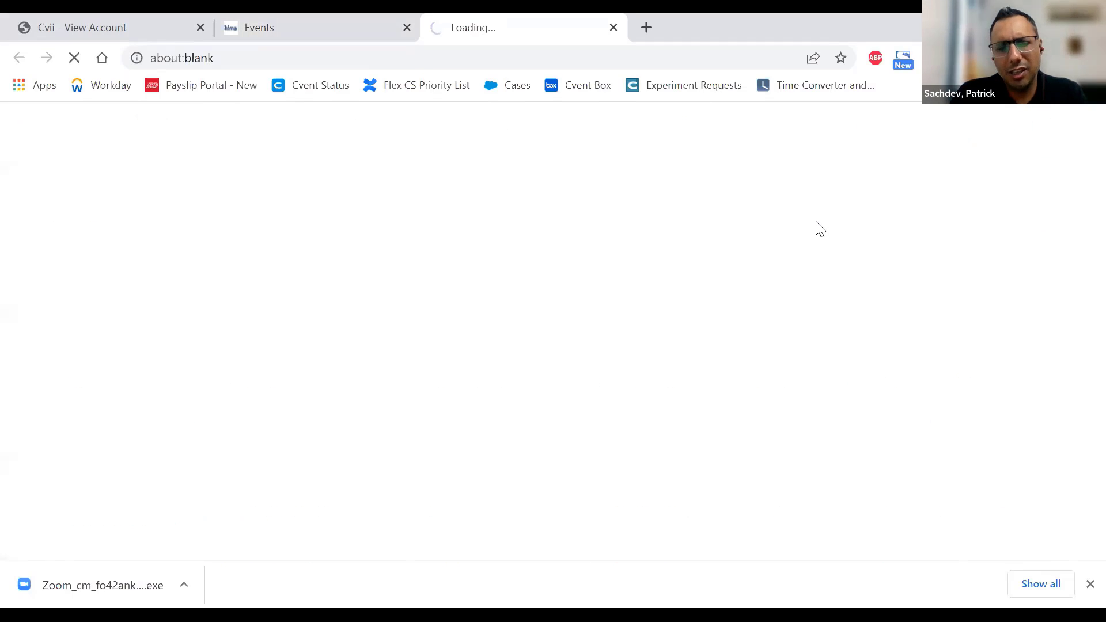
{"action": "left_click", "coordinate": [1083, 583]}
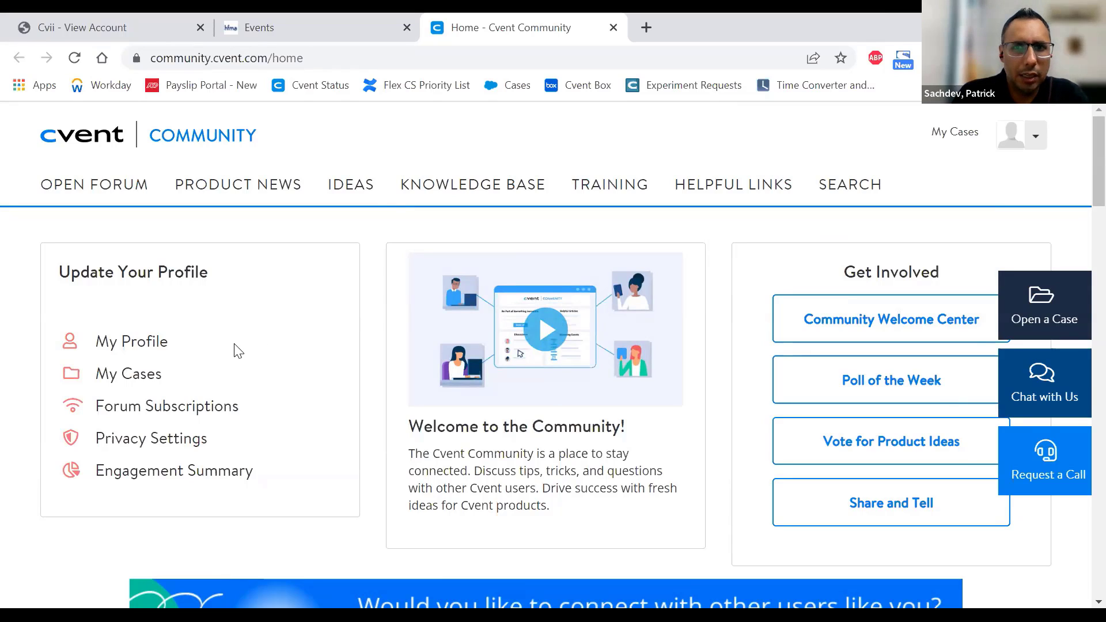
- Review your support cases on the My Cases page, then return to the Events tab
{"action": "left_click", "coordinate": [127, 376]}
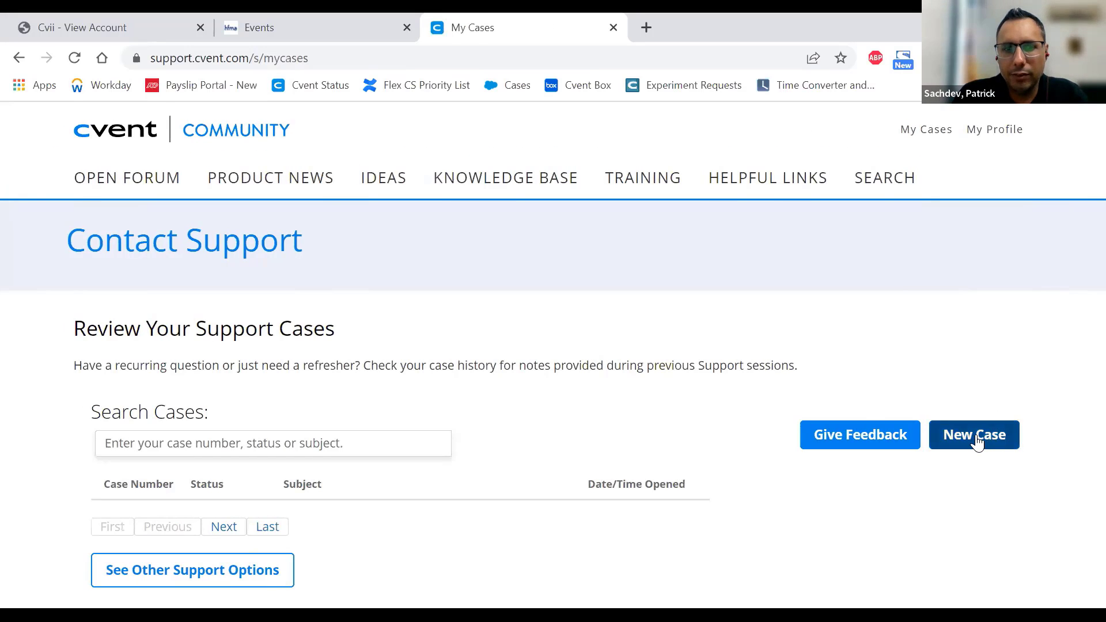
{"action": "scroll", "coordinate": [727, 316], "scroll_direction": "down", "scroll_amount": 3}
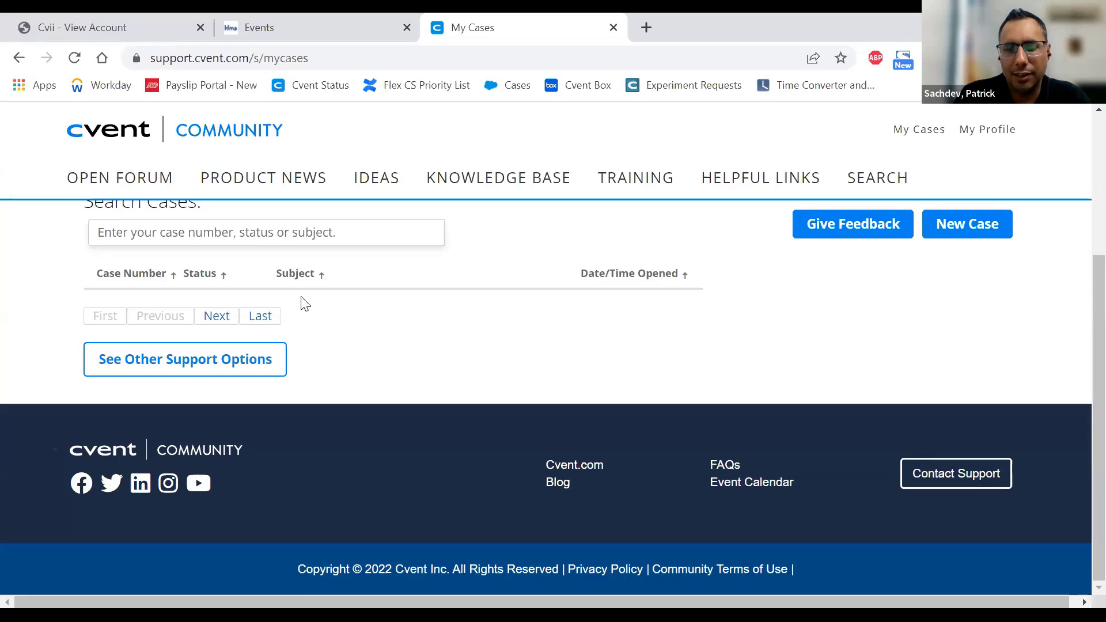
{"action": "scroll", "coordinate": [488, 358], "scroll_direction": "up", "scroll_amount": 3}
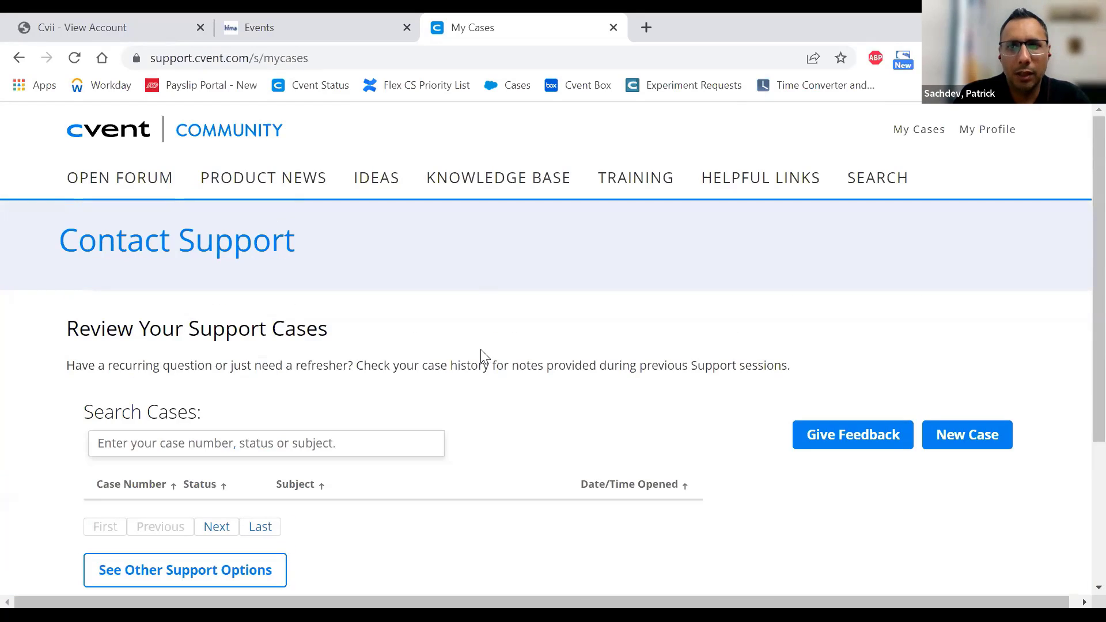
{"action": "left_click", "coordinate": [304, 31]}
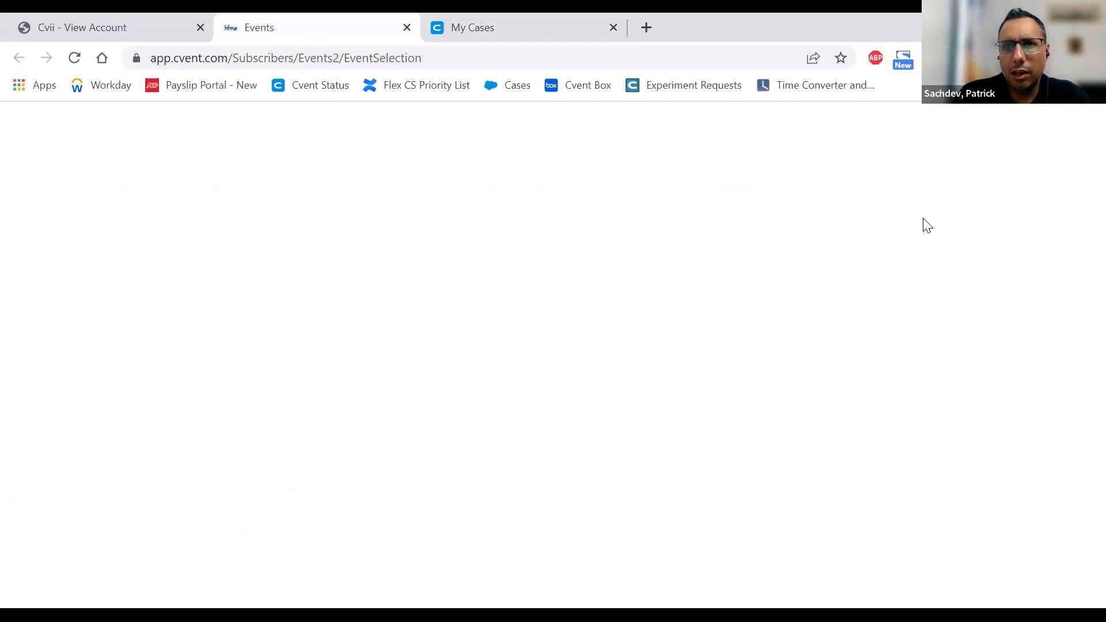
- Choose Help & Support from the Help (?) menu to load the Knowledge Base
{"action": "left_click", "coordinate": [958, 126]}
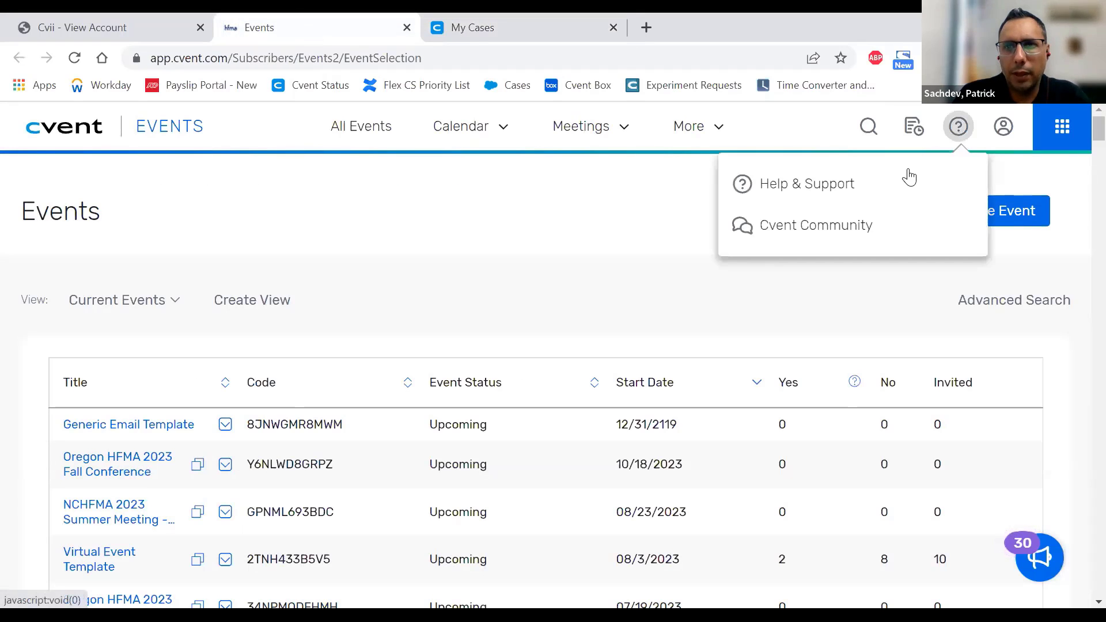
{"action": "left_click", "coordinate": [837, 191]}
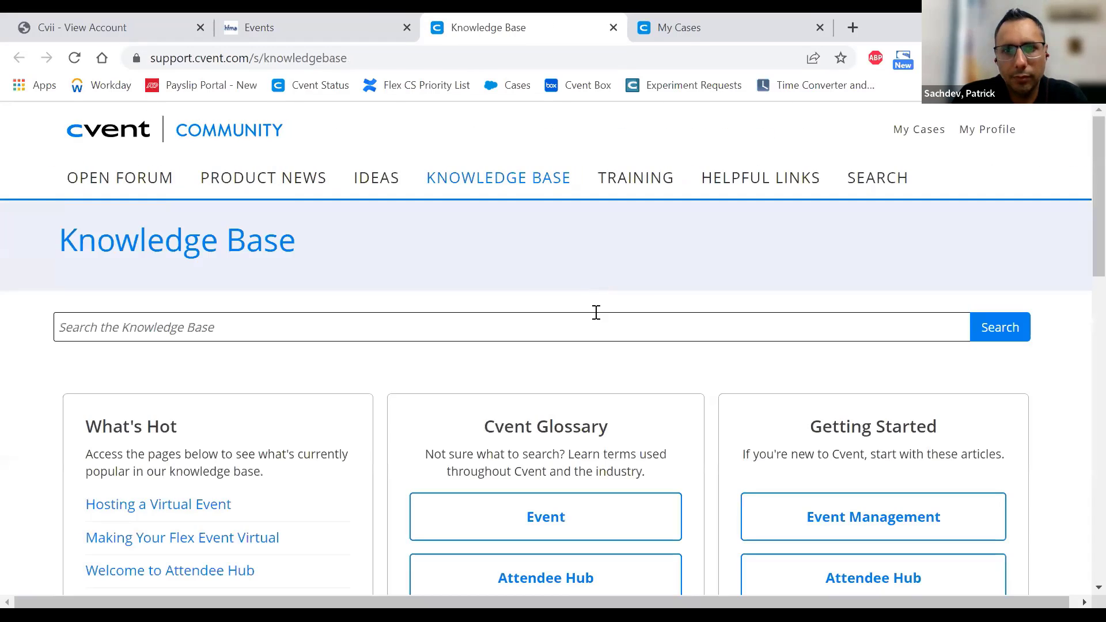
- Search the Knowledge Base for 'emarketing campaignsa'
{"action": "left_click", "coordinate": [578, 331]}
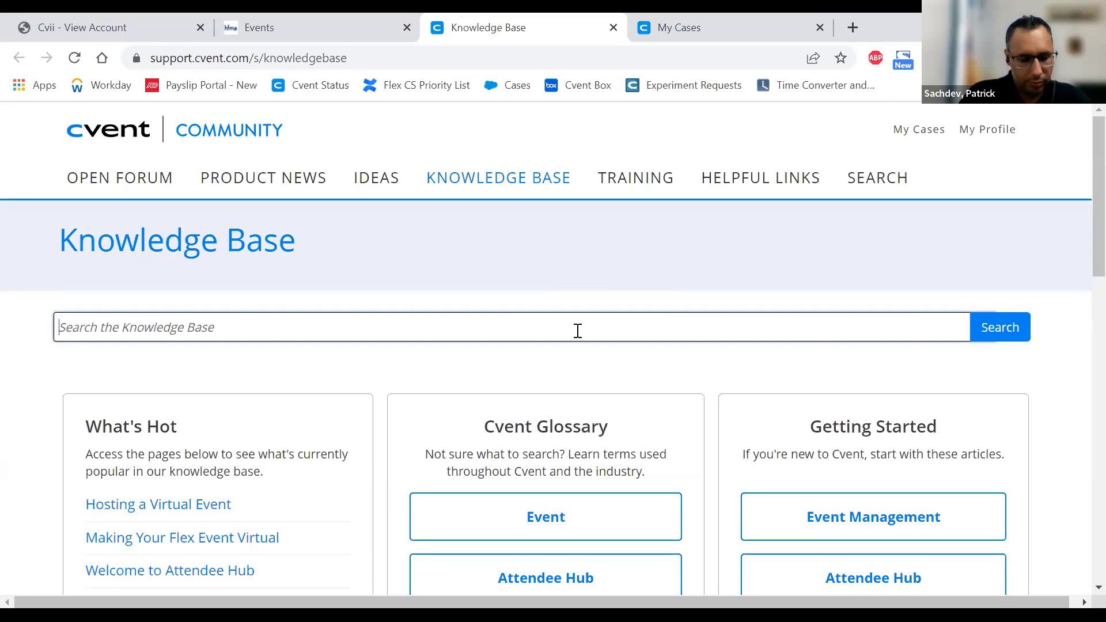
{"action": "type", "text": "emarketin"}
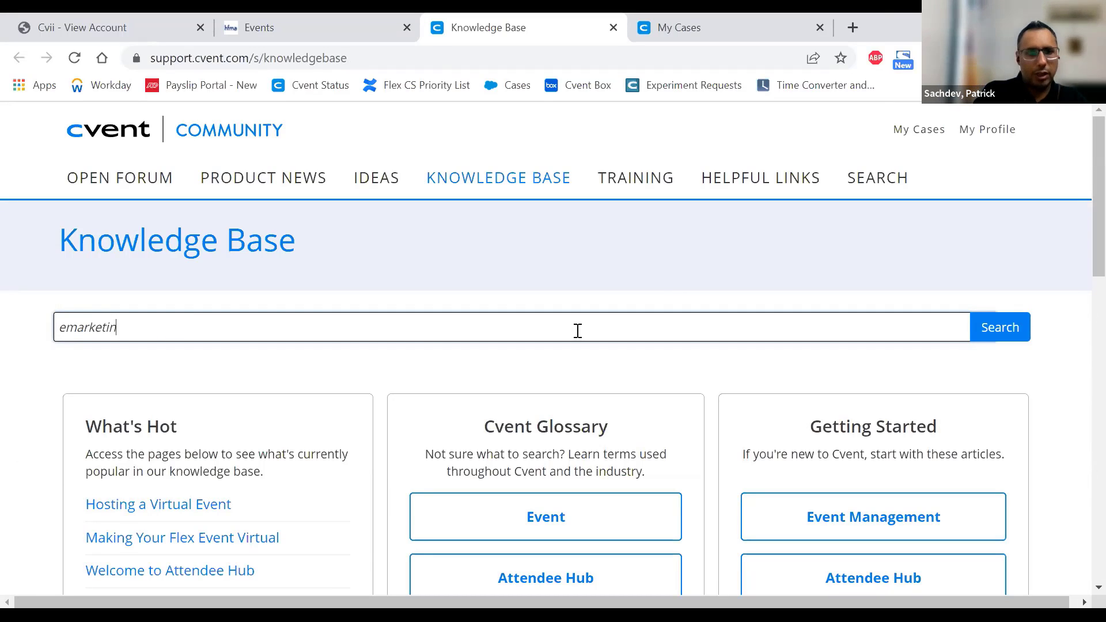
{"action": "type", "text": "g"}
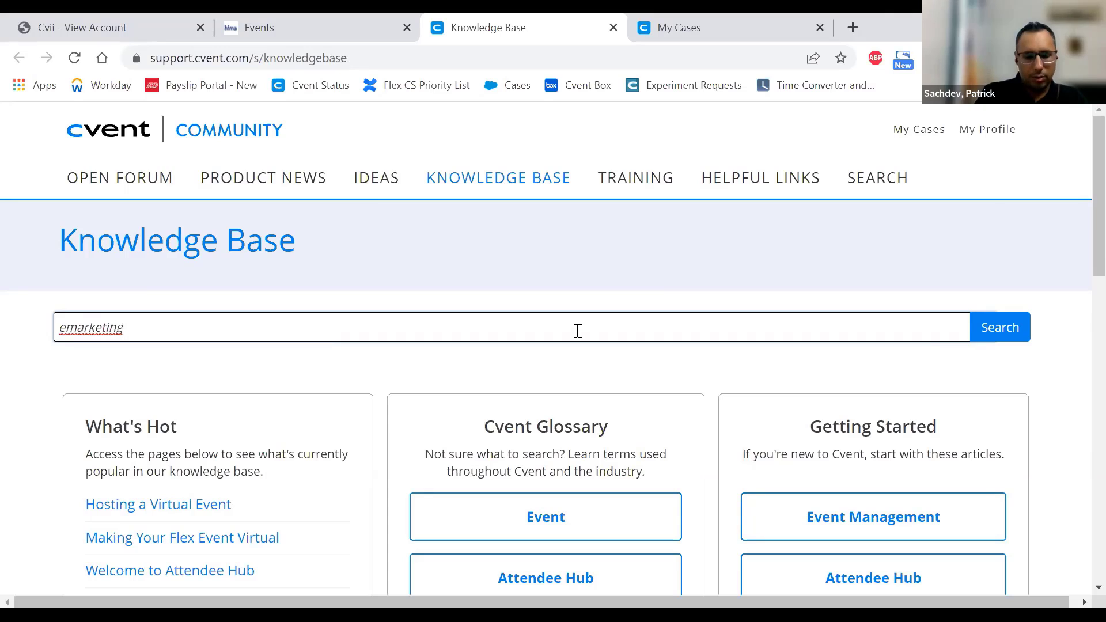
{"action": "type", "text": " emails"}
{"action": "key", "text": "ctrl+shift+Left"}
{"action": "type", "text": "campa"}
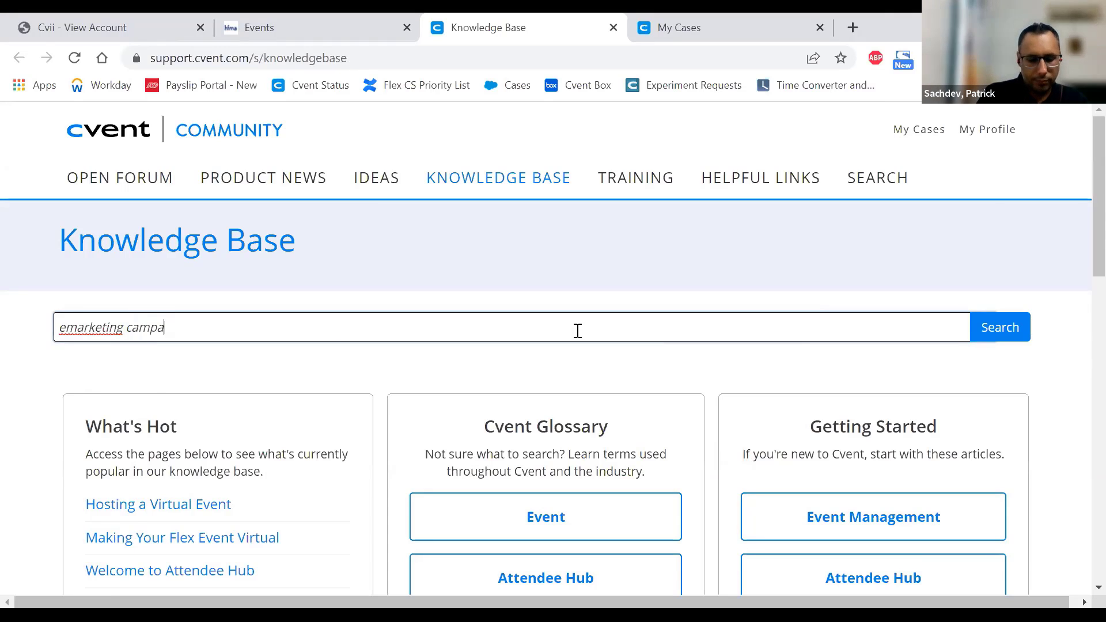
{"action": "type", "text": "ignsa"}
{"action": "key", "text": "Return"}
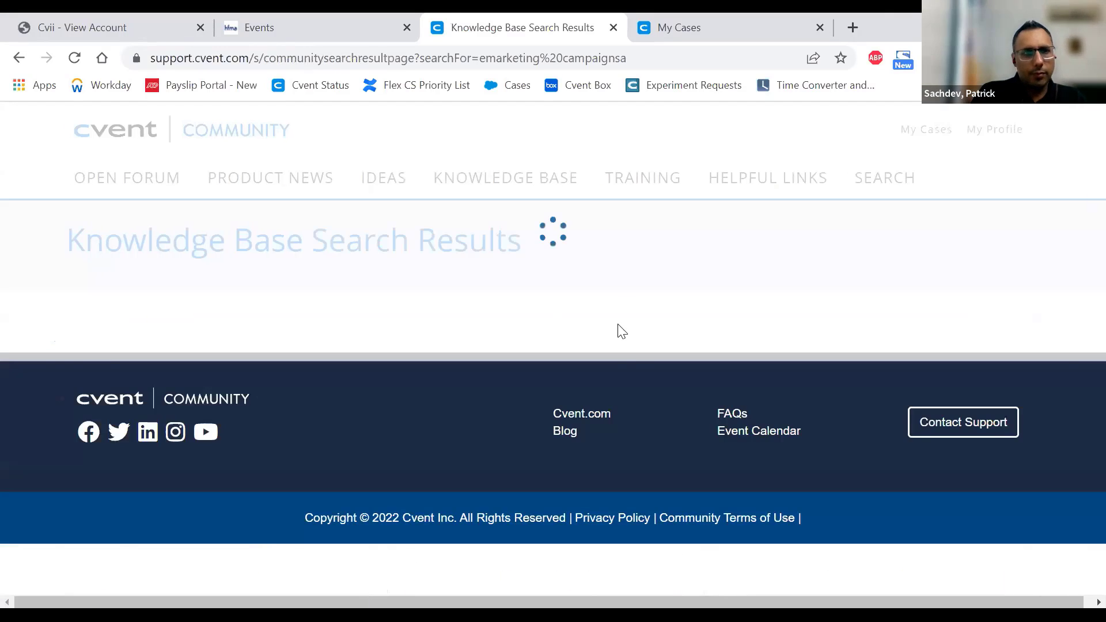
- Browse the 29 search results, then go back to the Events tab
{"action": "scroll", "coordinate": [638, 294], "scroll_direction": "down", "scroll_amount": 4}
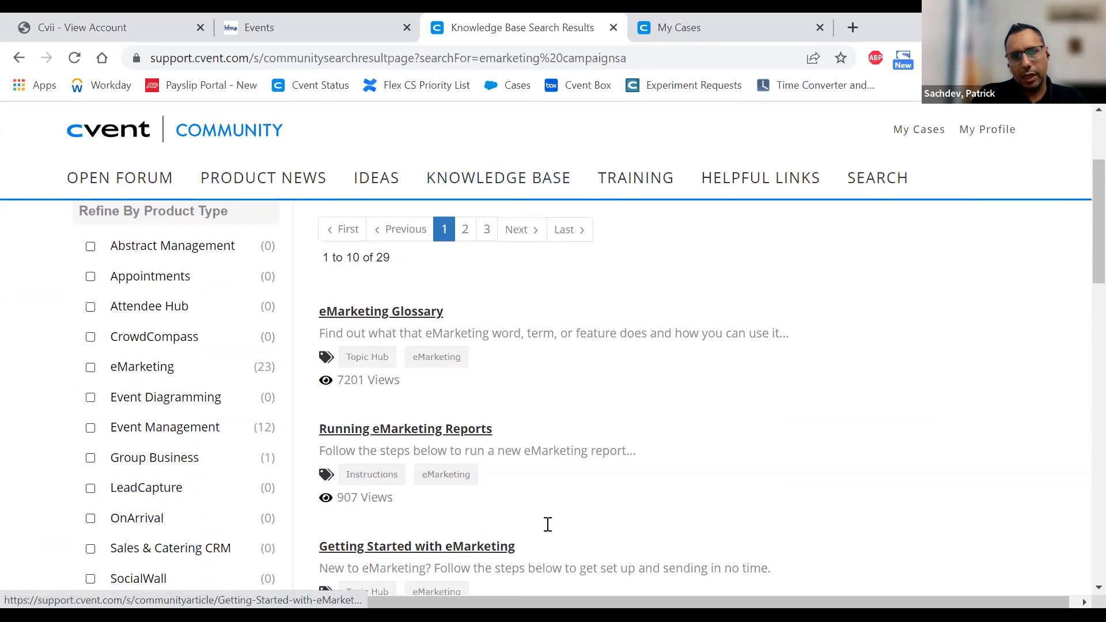
{"action": "scroll", "coordinate": [638, 392], "scroll_direction": "down", "scroll_amount": 3}
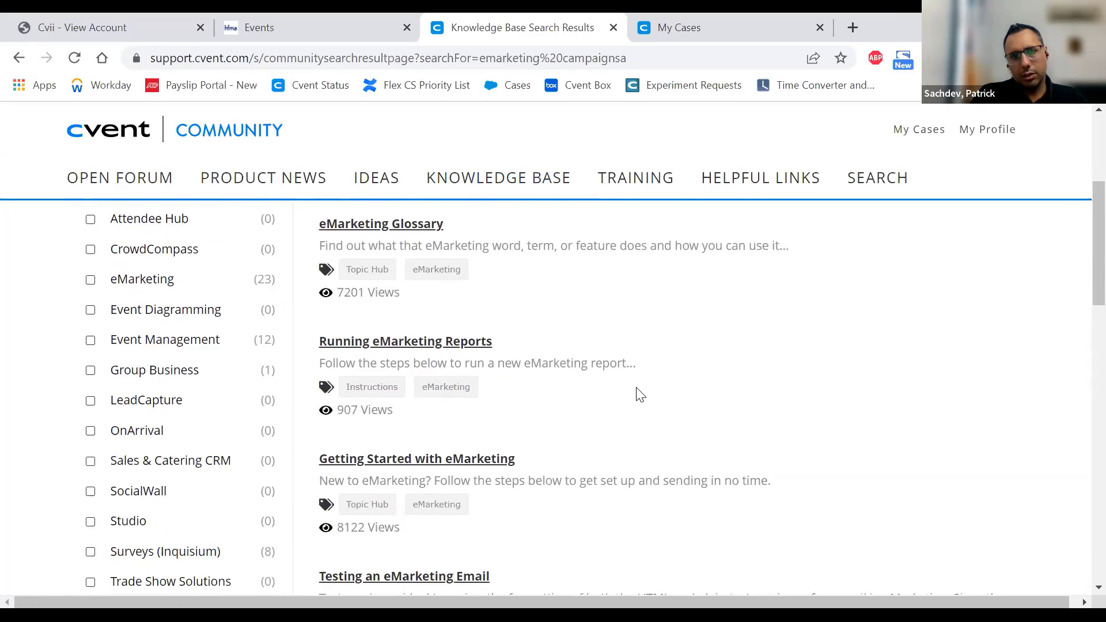
{"action": "scroll", "coordinate": [638, 387], "scroll_direction": "down", "scroll_amount": 3}
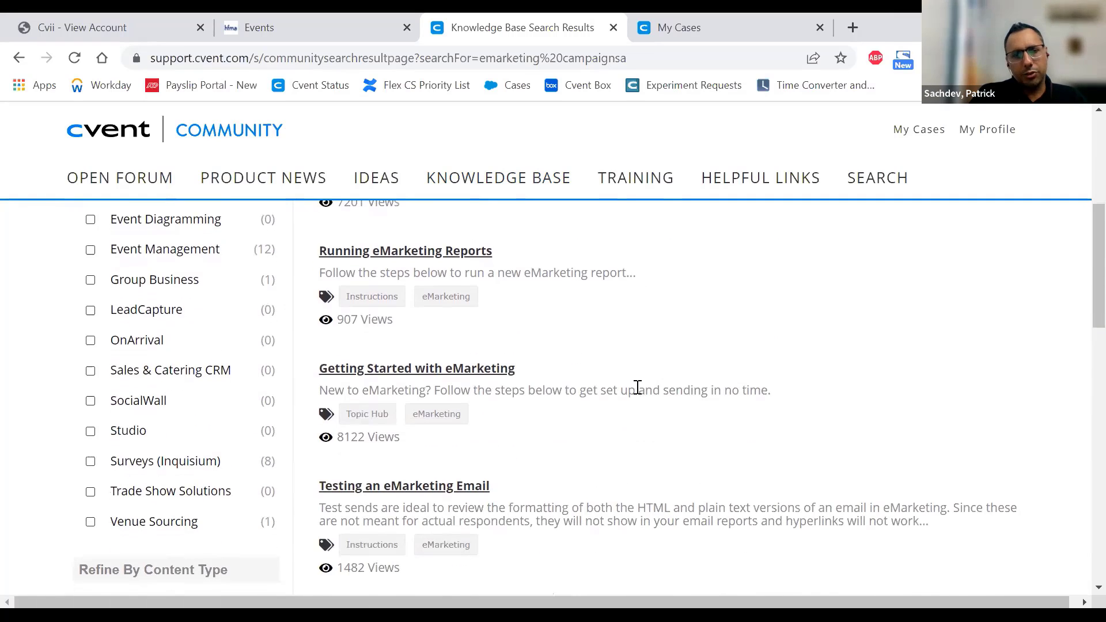
{"action": "scroll", "coordinate": [613, 375], "scroll_direction": "up", "scroll_amount": 6}
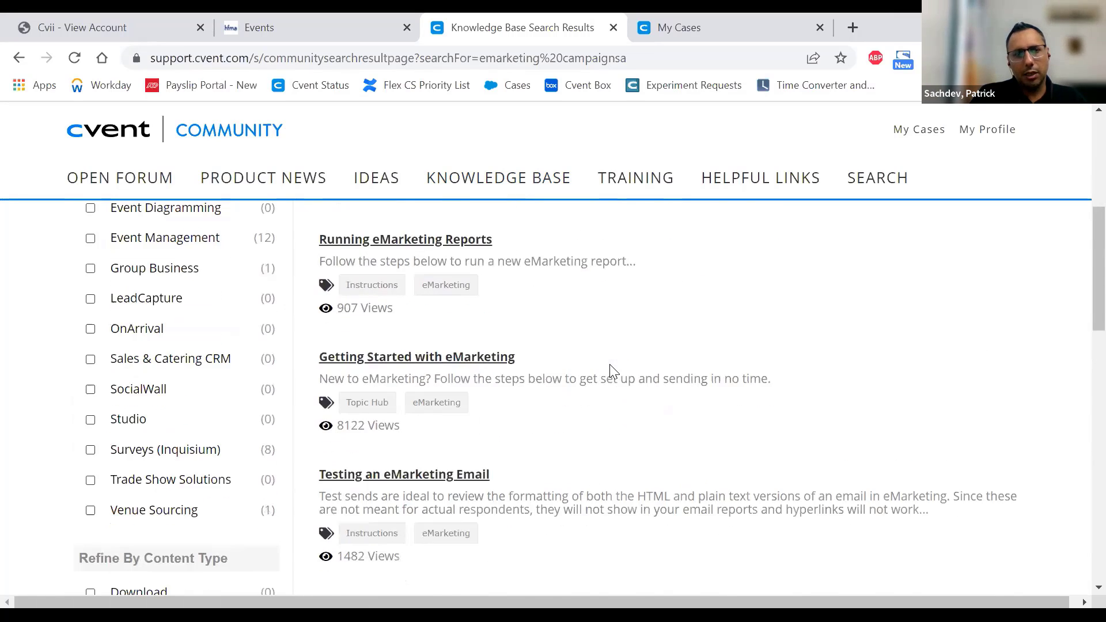
{"action": "scroll", "coordinate": [183, 322], "scroll_direction": "down", "scroll_amount": 7}
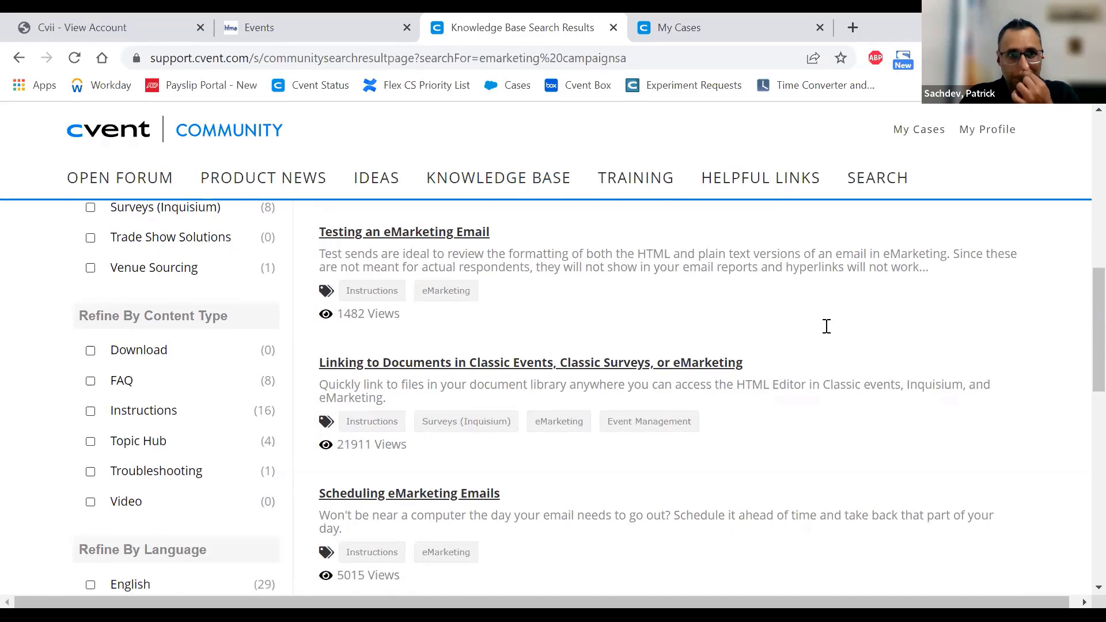
{"action": "left_click", "coordinate": [323, 26]}
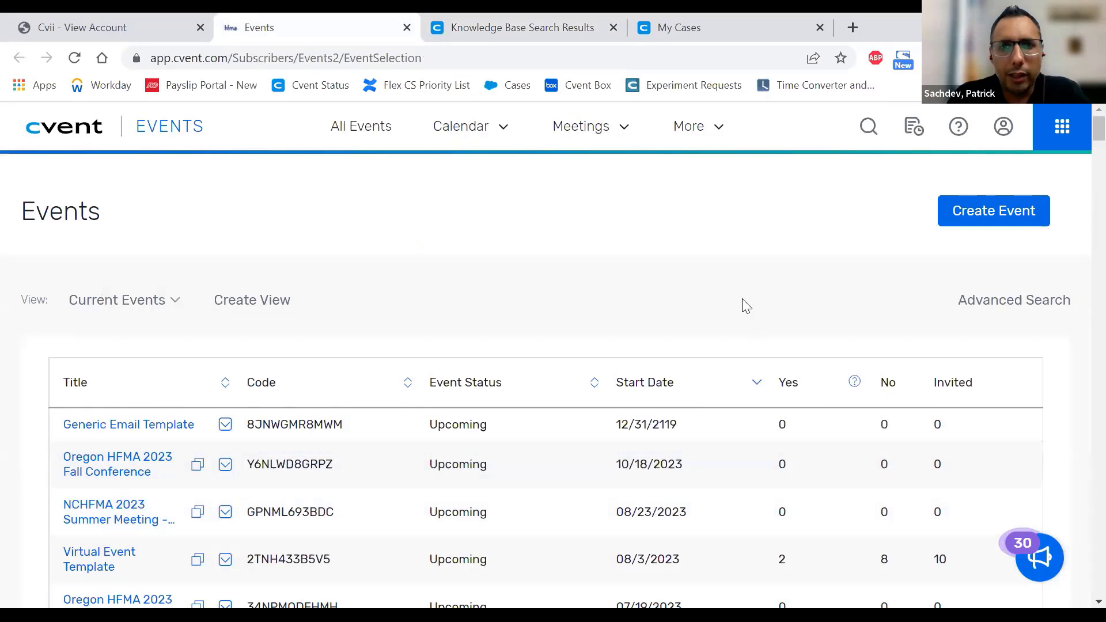
- Switch to the eMarketing product from the app-switcher grid
{"action": "left_click", "coordinate": [1063, 127]}
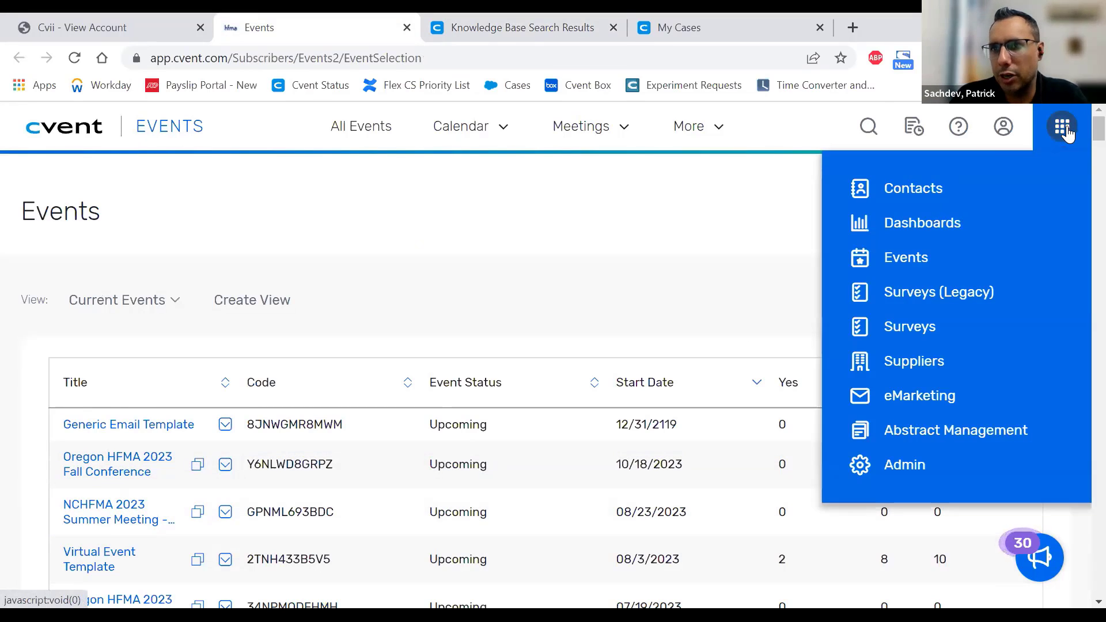
{"action": "left_click", "coordinate": [938, 400]}
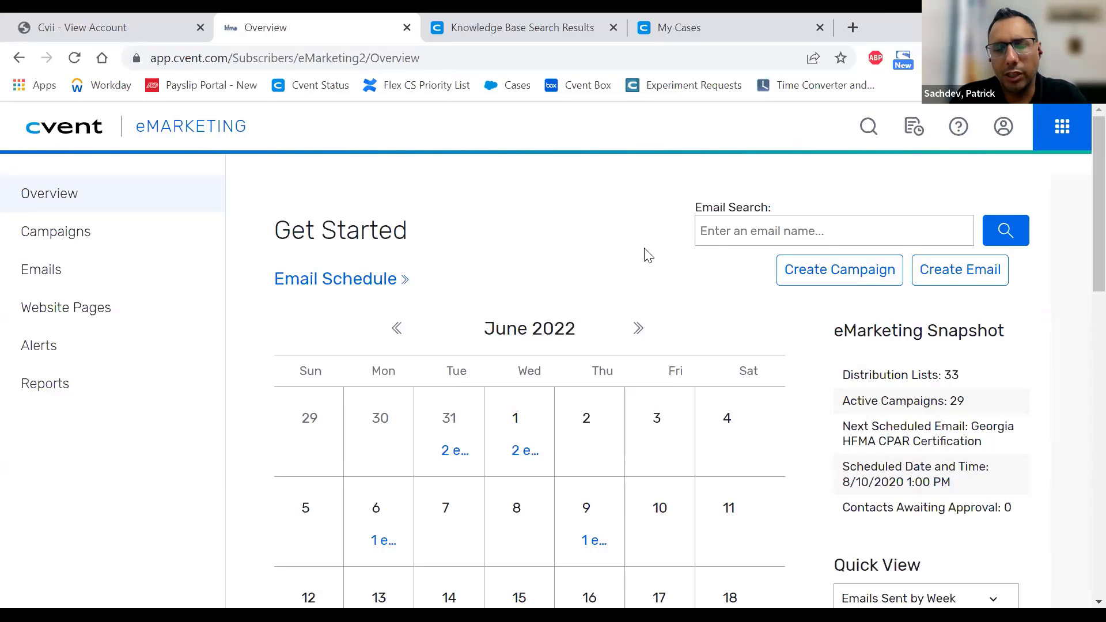
- Page the email schedule calendar ahead two months, from June to August 2022
{"action": "scroll", "coordinate": [648, 255], "scroll_direction": "down", "scroll_amount": 3}
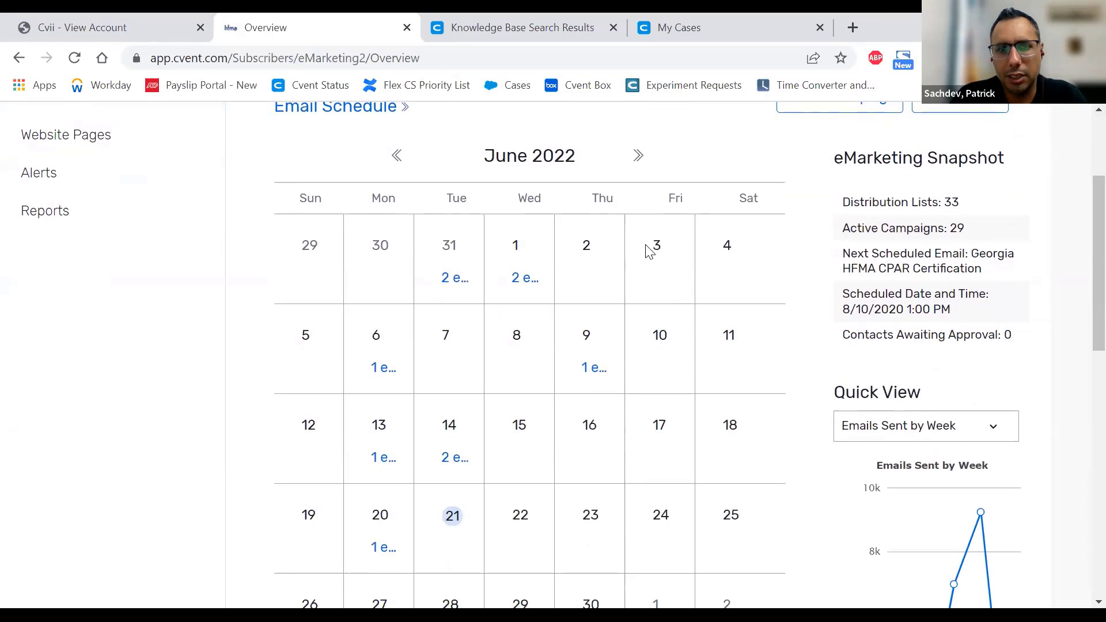
{"action": "scroll", "coordinate": [674, 392], "scroll_direction": "down", "scroll_amount": 2}
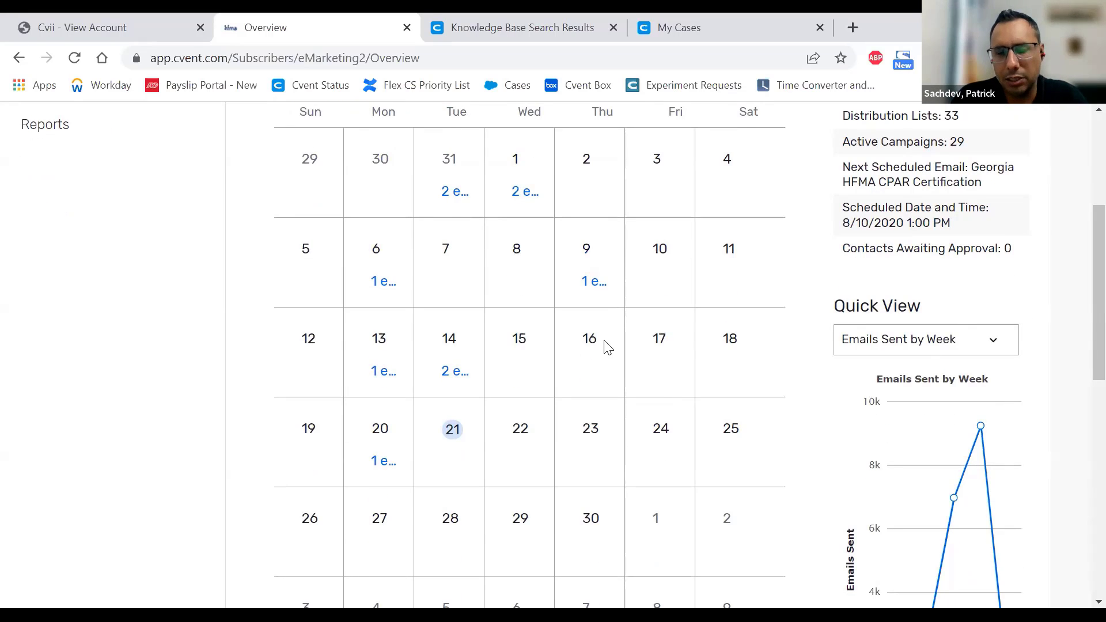
{"action": "scroll", "coordinate": [669, 333], "scroll_direction": "up", "scroll_amount": 2}
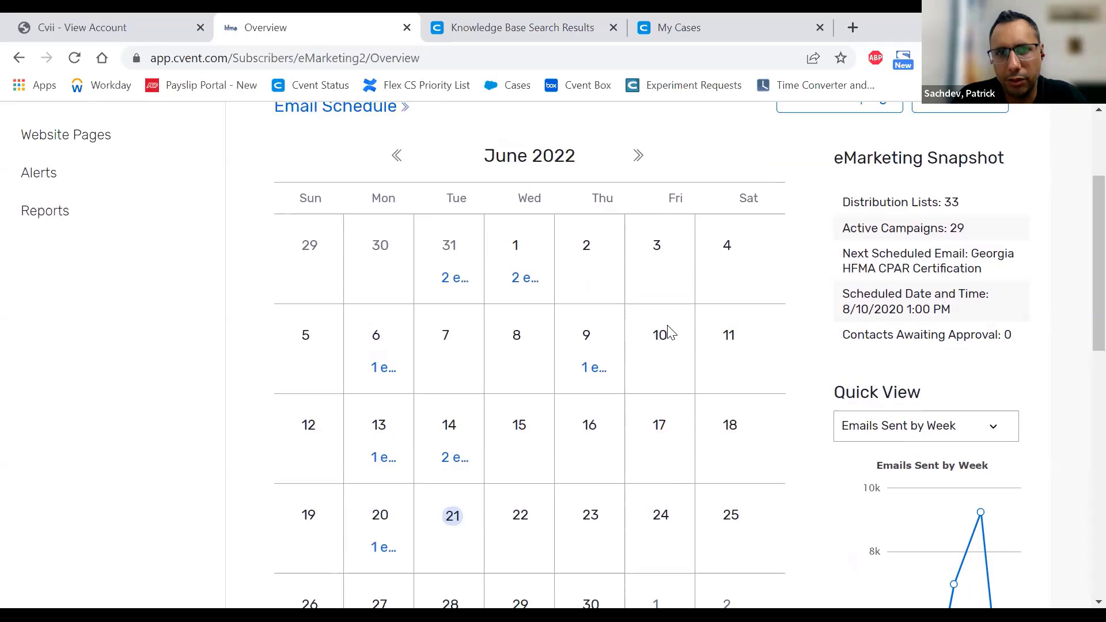
{"action": "left_click", "coordinate": [636, 155]}
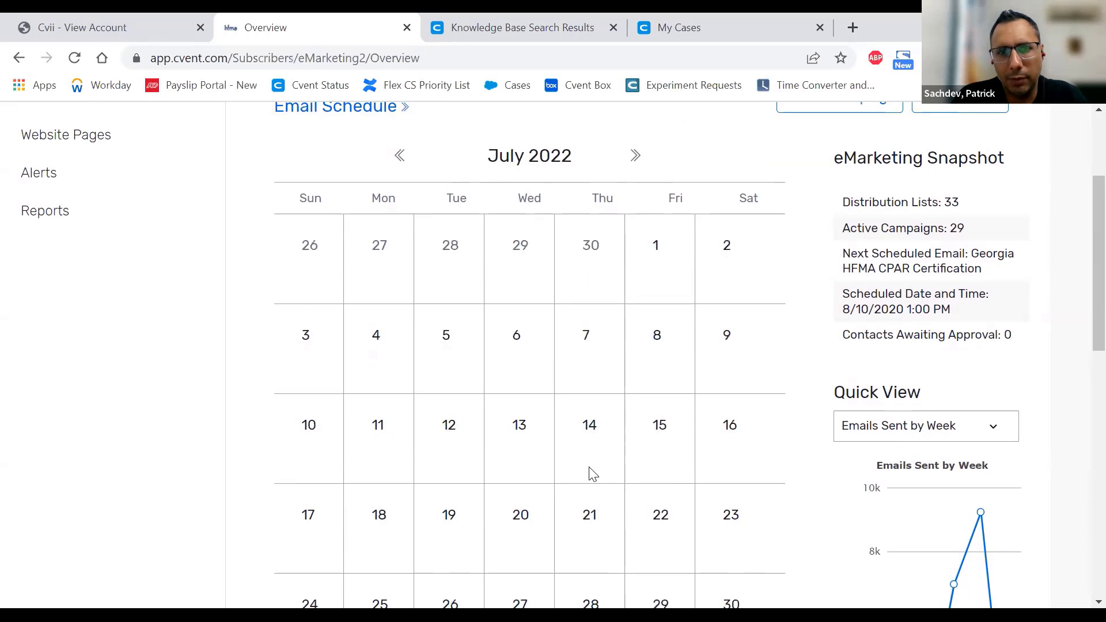
{"action": "left_click", "coordinate": [636, 161]}
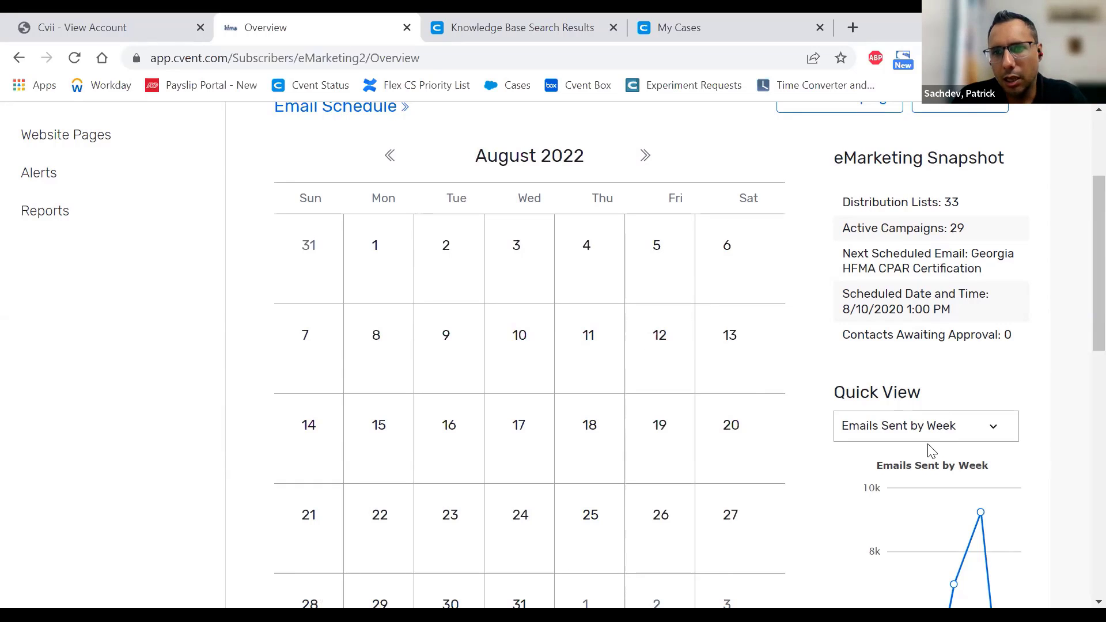
{"action": "scroll", "coordinate": [936, 426], "scroll_direction": "down", "scroll_amount": 5}
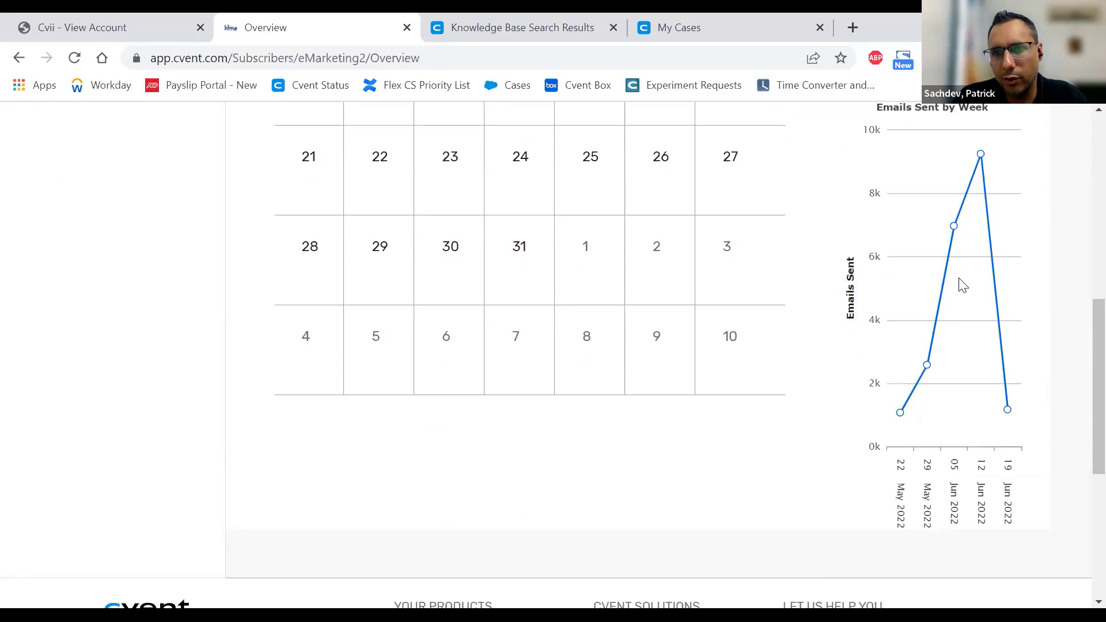
{"action": "scroll", "coordinate": [964, 285], "scroll_direction": "down", "scroll_amount": 1}
{"action": "scroll", "coordinate": [961, 284], "scroll_direction": "up", "scroll_amount": 2}
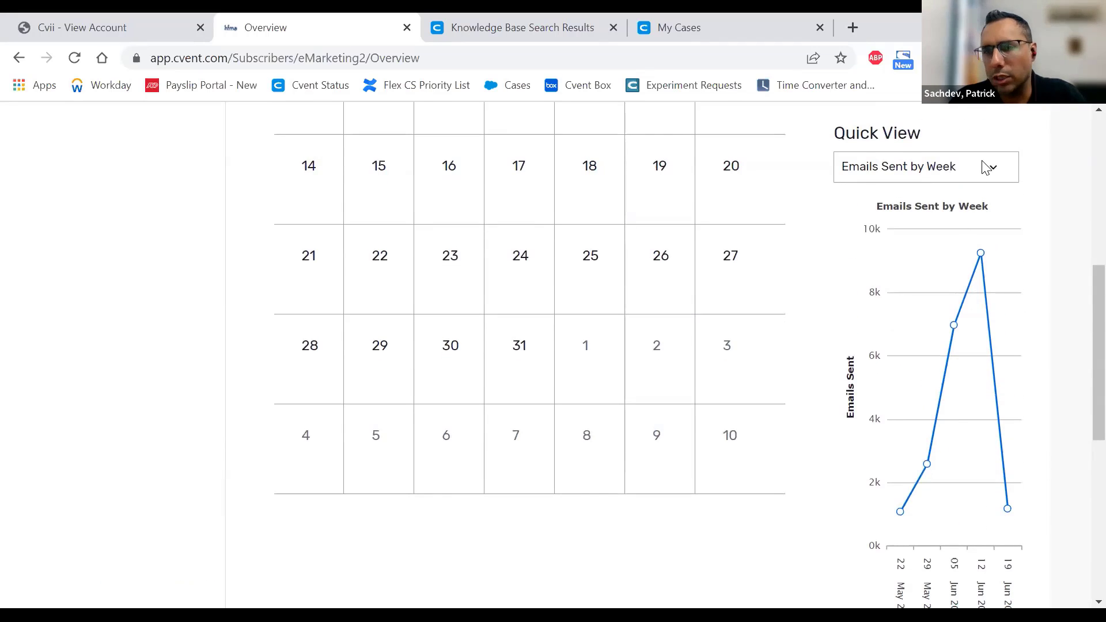
- Change the Quick View chart from emails sent by week to 'Emails Sent by Campaign'
{"action": "left_click", "coordinate": [986, 167]}
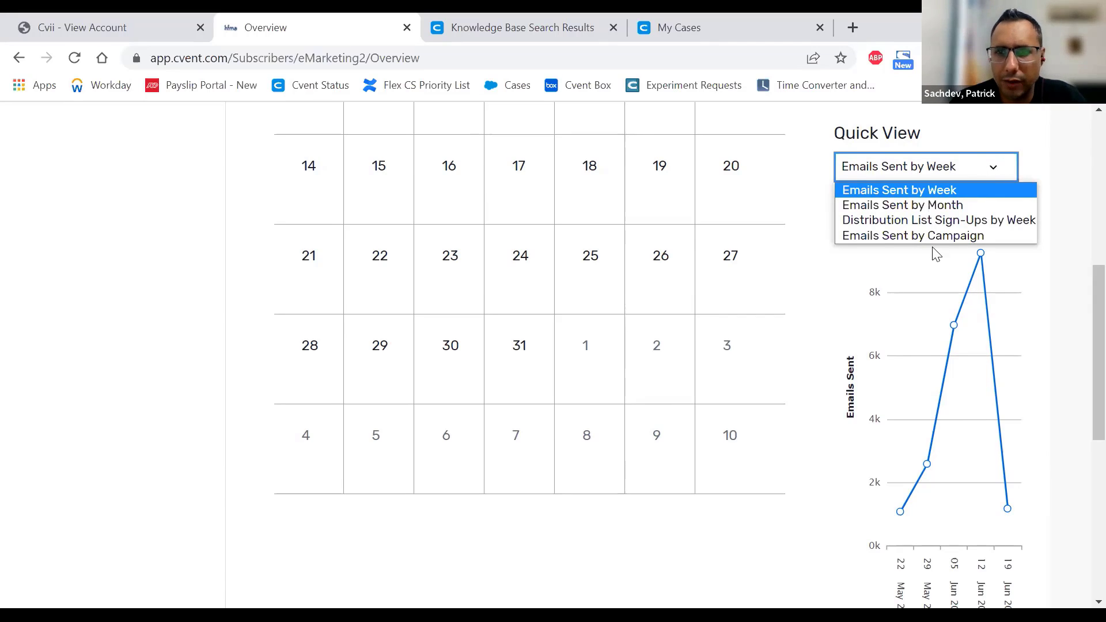
{"action": "left_click", "coordinate": [1057, 304]}
{"action": "mouse_move", "coordinate": [960, 327]}
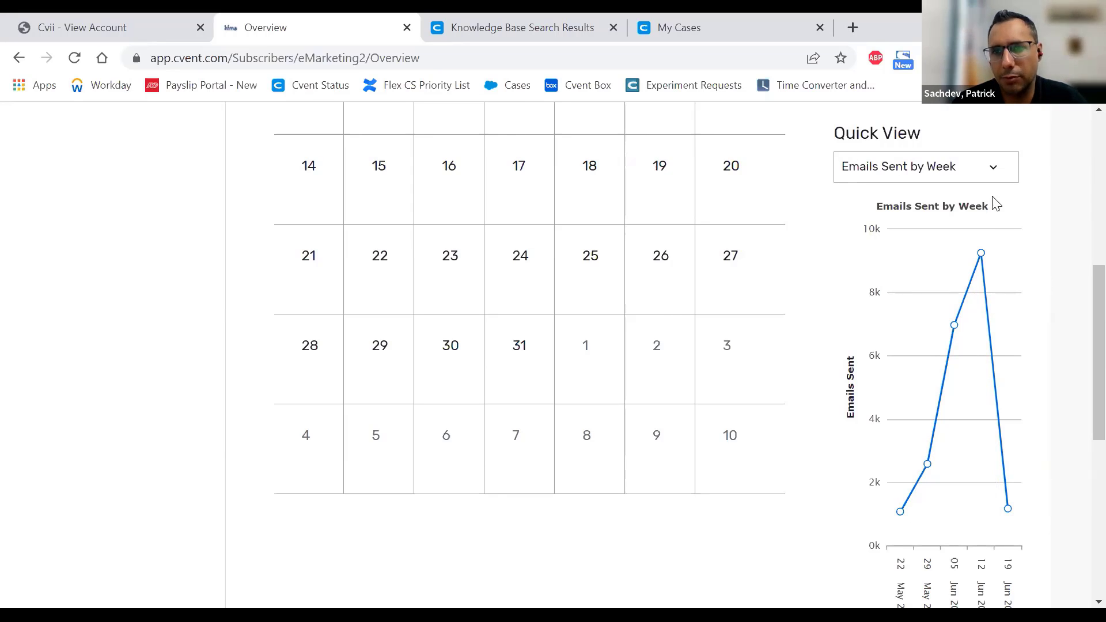
{"action": "left_click", "coordinate": [979, 178]}
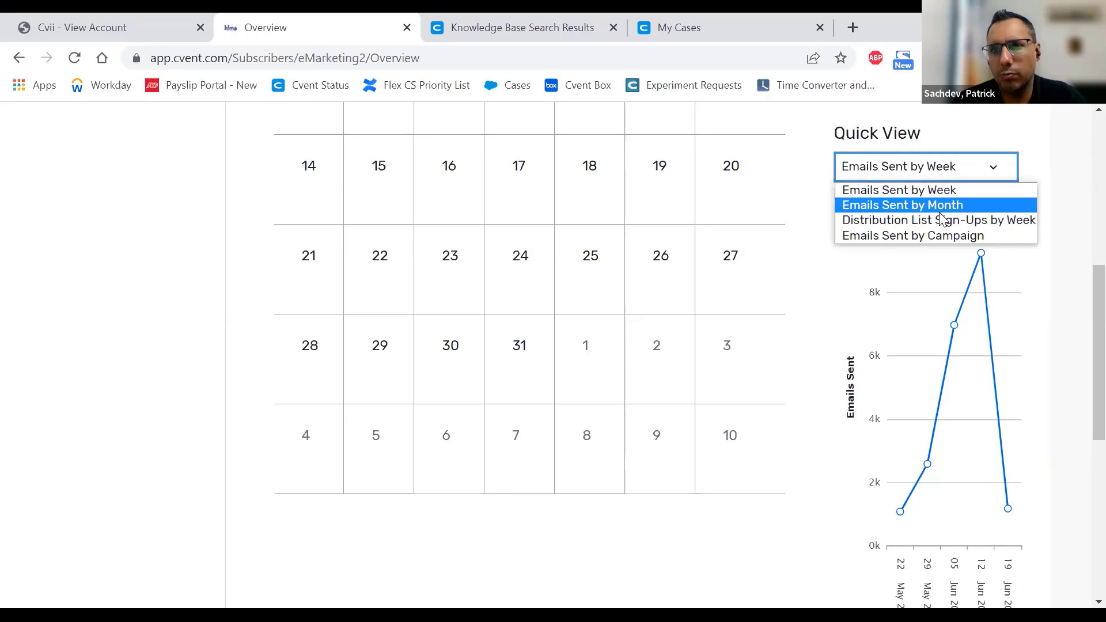
{"action": "left_click", "coordinate": [918, 237]}
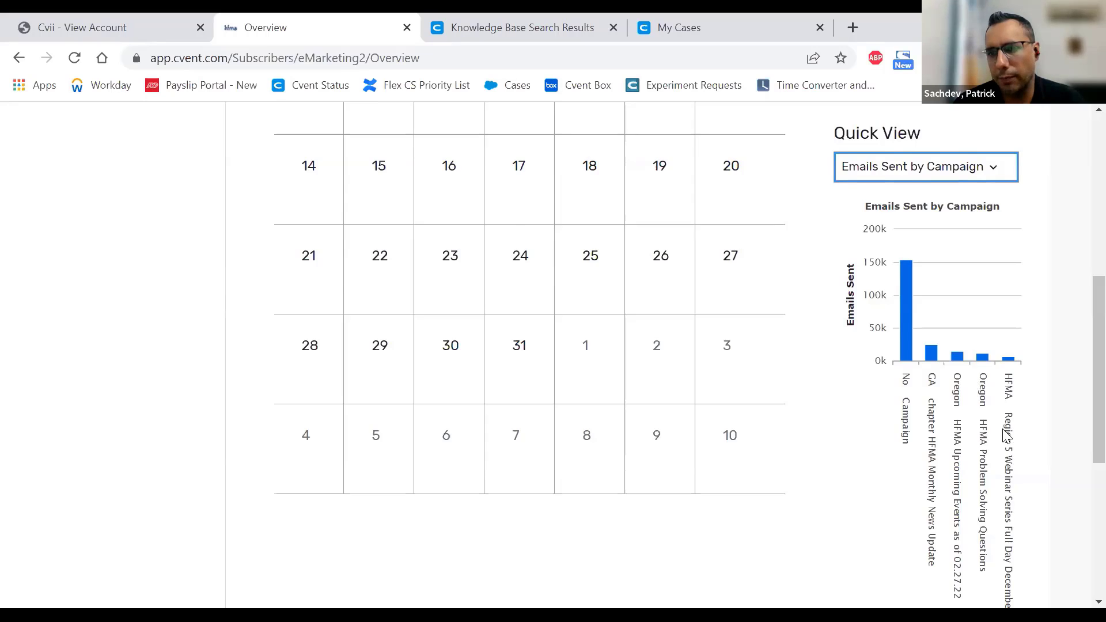
{"action": "scroll", "coordinate": [1006, 436], "scroll_direction": "down", "scroll_amount": 3}
{"action": "scroll", "coordinate": [1003, 431], "scroll_direction": "up", "scroll_amount": 5}
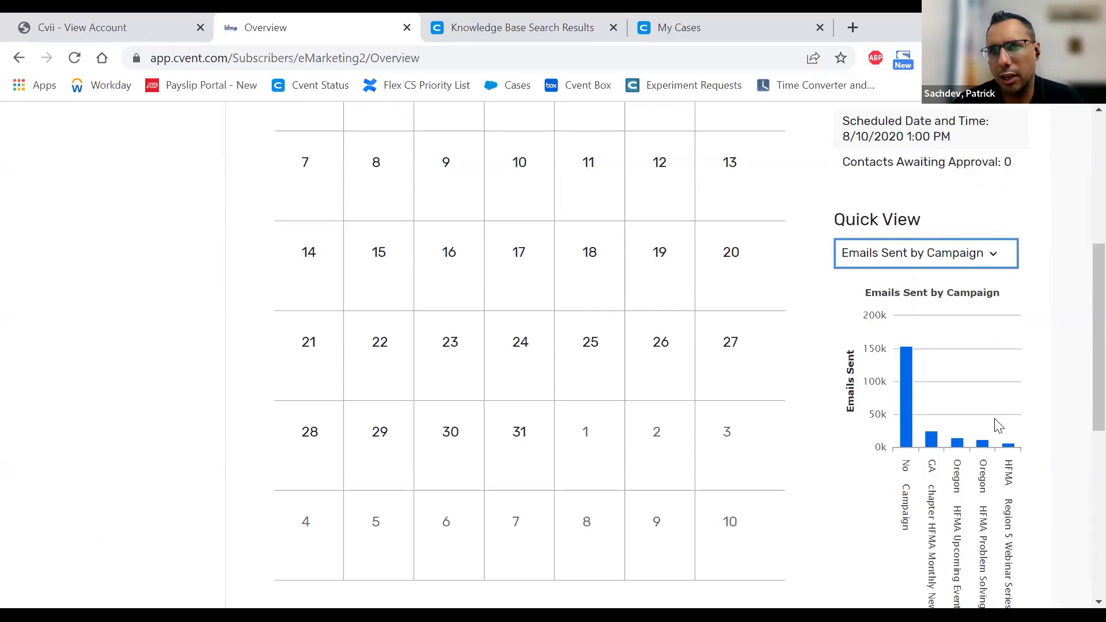
{"action": "scroll", "coordinate": [982, 394], "scroll_direction": "up", "scroll_amount": 6}
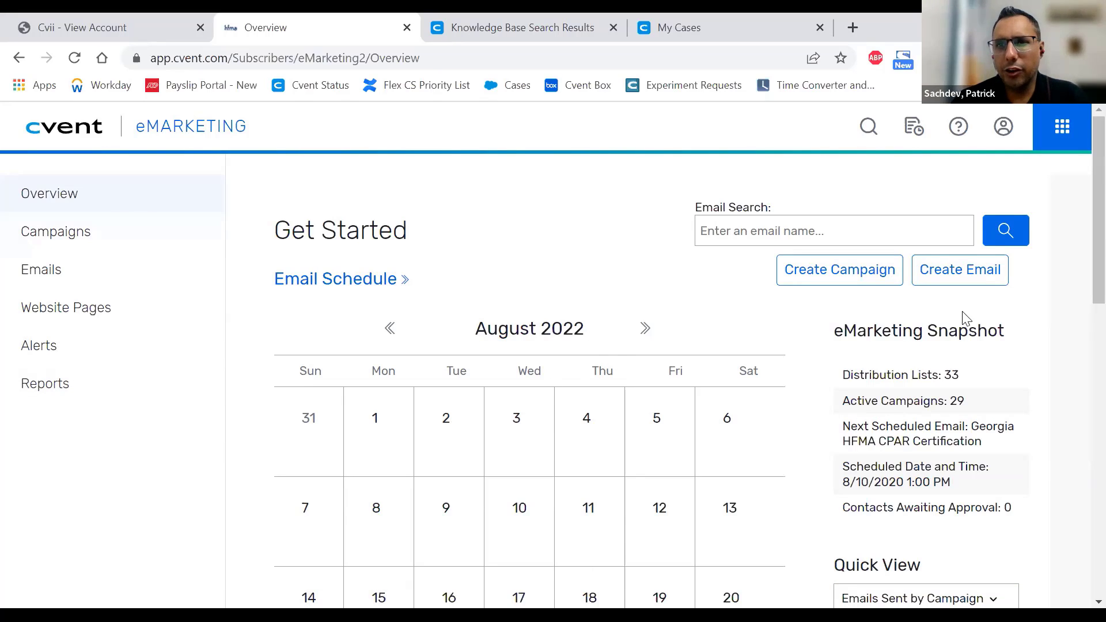
{"action": "left_click", "coordinate": [813, 229]}
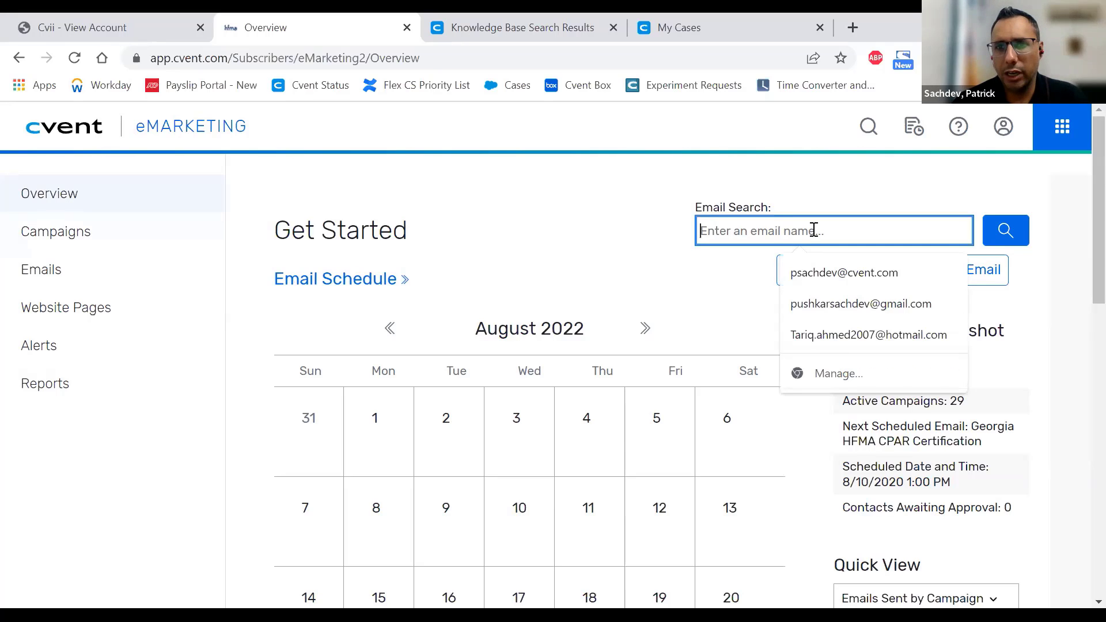
{"action": "left_click", "coordinate": [684, 273]}
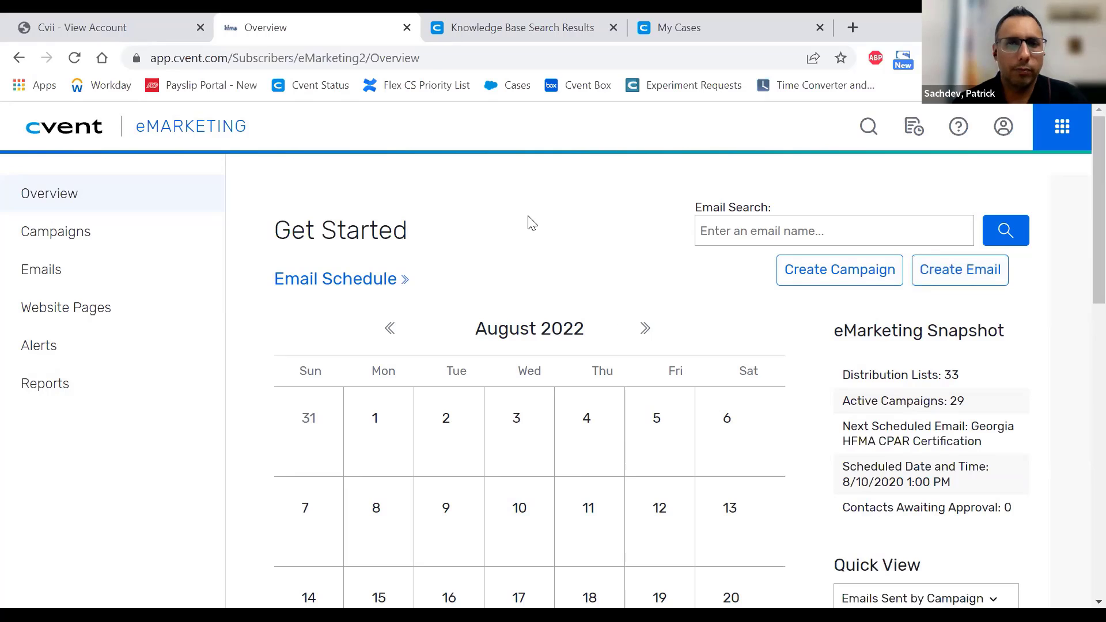
- Open the Campaigns list of active eMarketing campaigns
{"action": "left_click", "coordinate": [76, 237]}
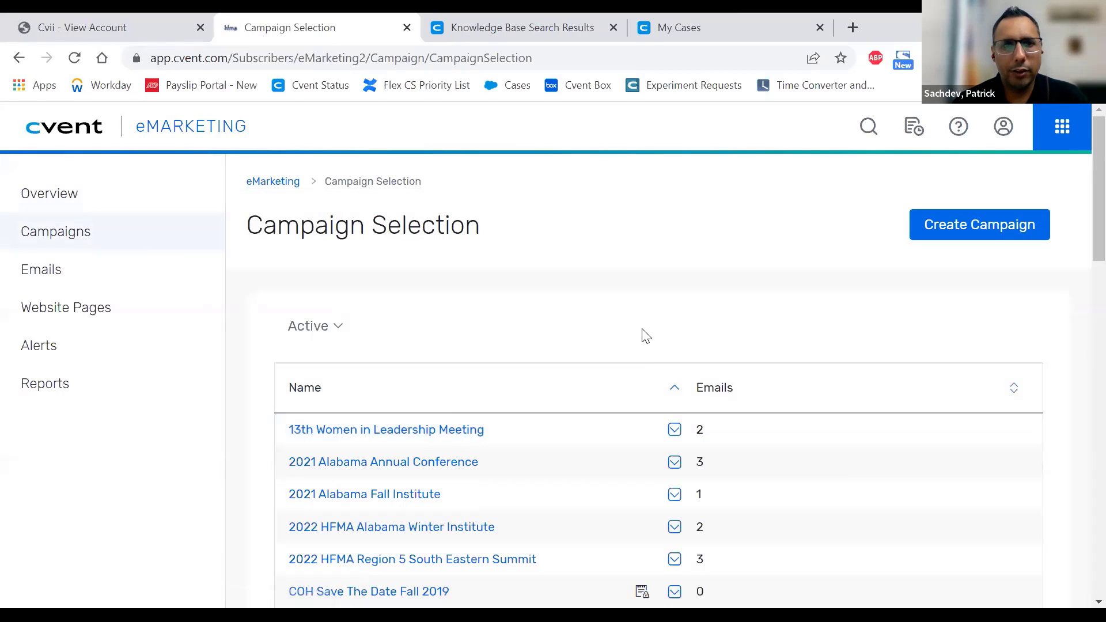
{"action": "scroll", "coordinate": [643, 334], "scroll_direction": "down", "scroll_amount": 3}
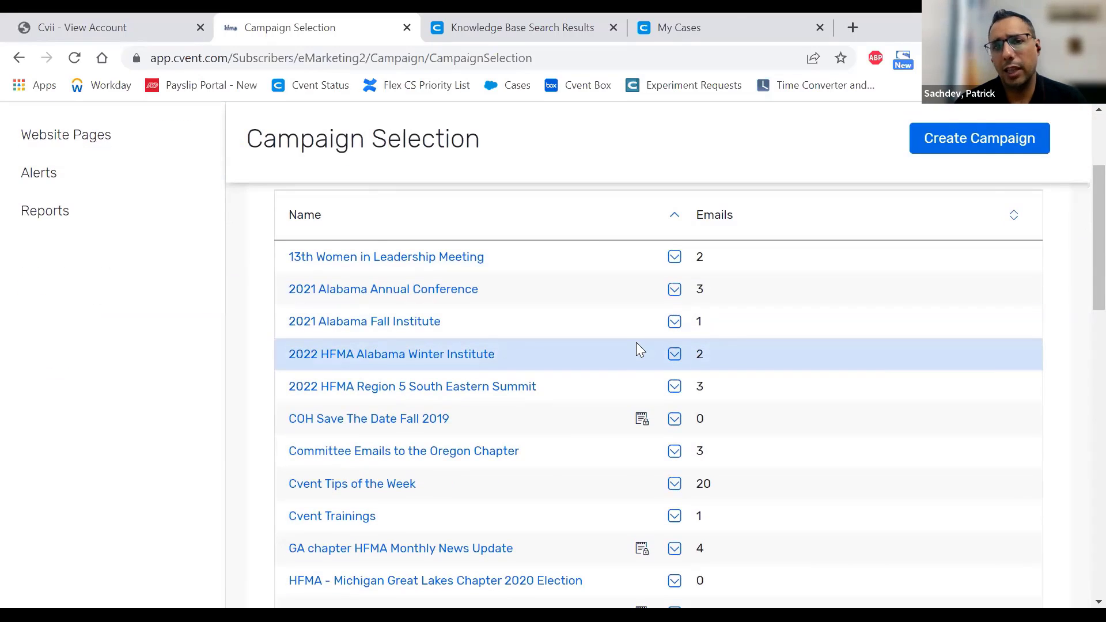
{"action": "scroll", "coordinate": [636, 344], "scroll_direction": "up", "scroll_amount": 3}
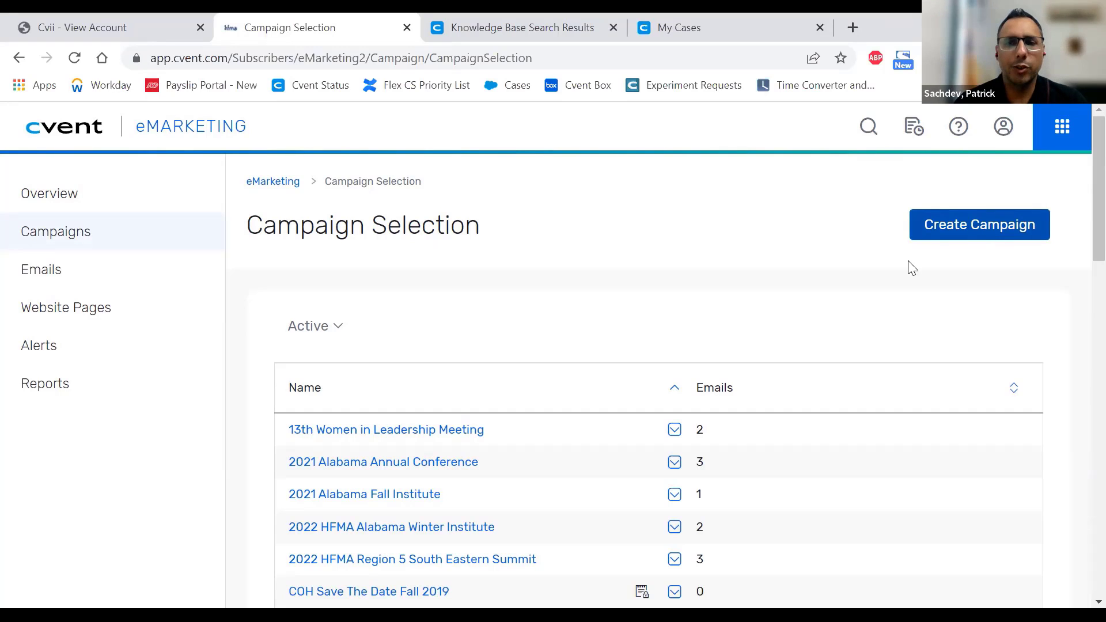
- View the '13th Women in Leadership Meeting' campaign details, then close them
{"action": "scroll", "coordinate": [828, 249], "scroll_direction": "down", "scroll_amount": 2}
{"action": "scroll", "coordinate": [828, 249], "scroll_direction": "down", "scroll_amount": 2}
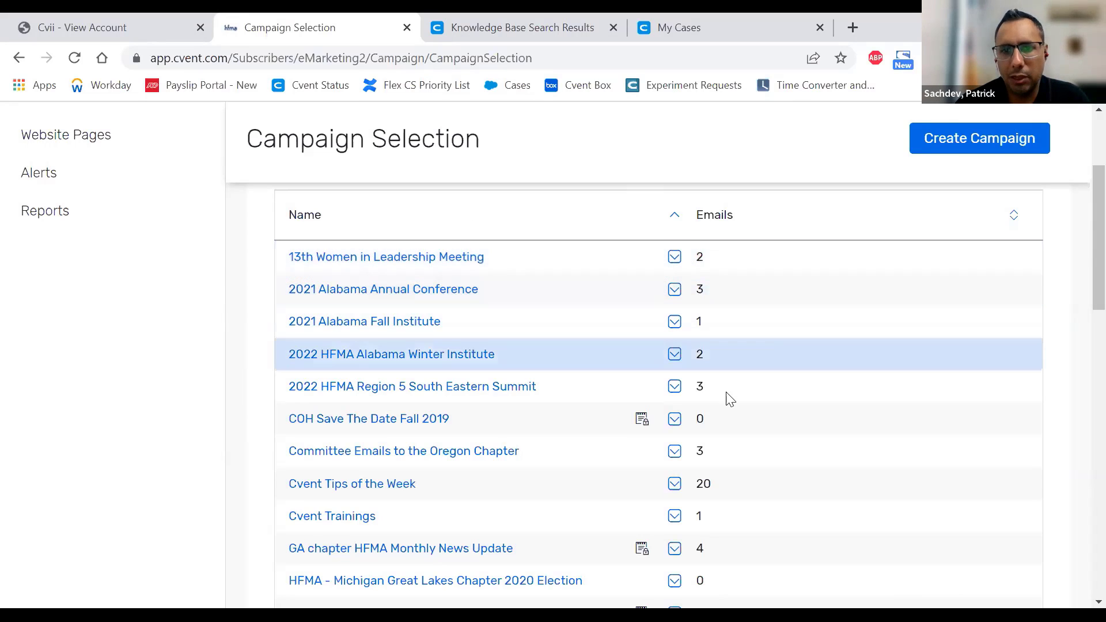
{"action": "scroll", "coordinate": [728, 458], "scroll_direction": "down", "scroll_amount": 3}
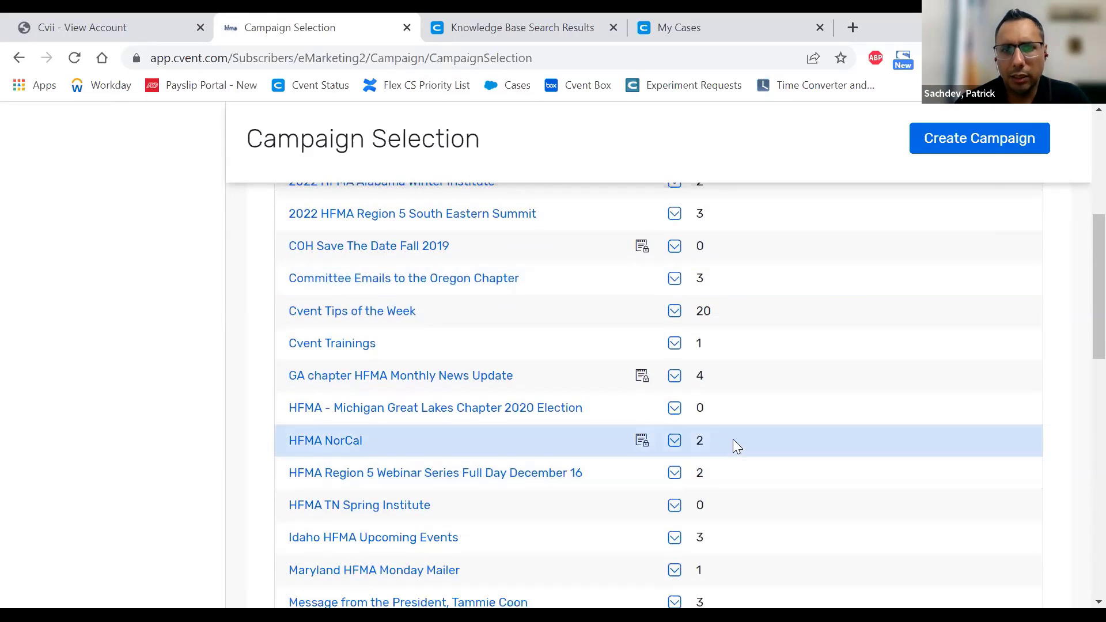
{"action": "scroll", "coordinate": [730, 419], "scroll_direction": "down", "scroll_amount": 4}
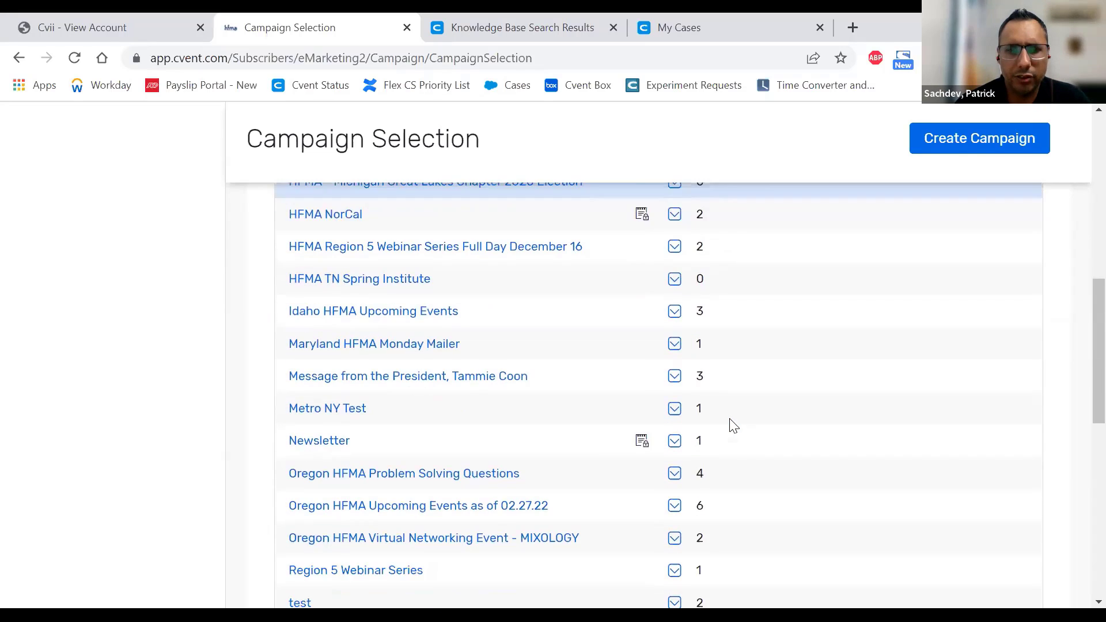
{"action": "scroll", "coordinate": [730, 416], "scroll_direction": "up", "scroll_amount": 8}
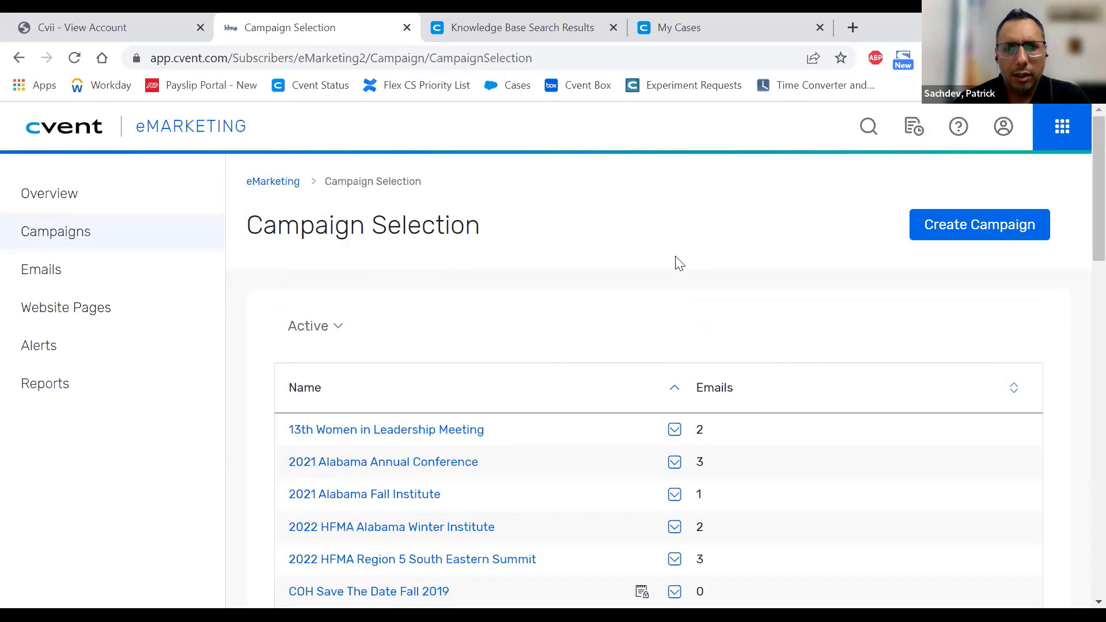
{"action": "left_click", "coordinate": [481, 431]}
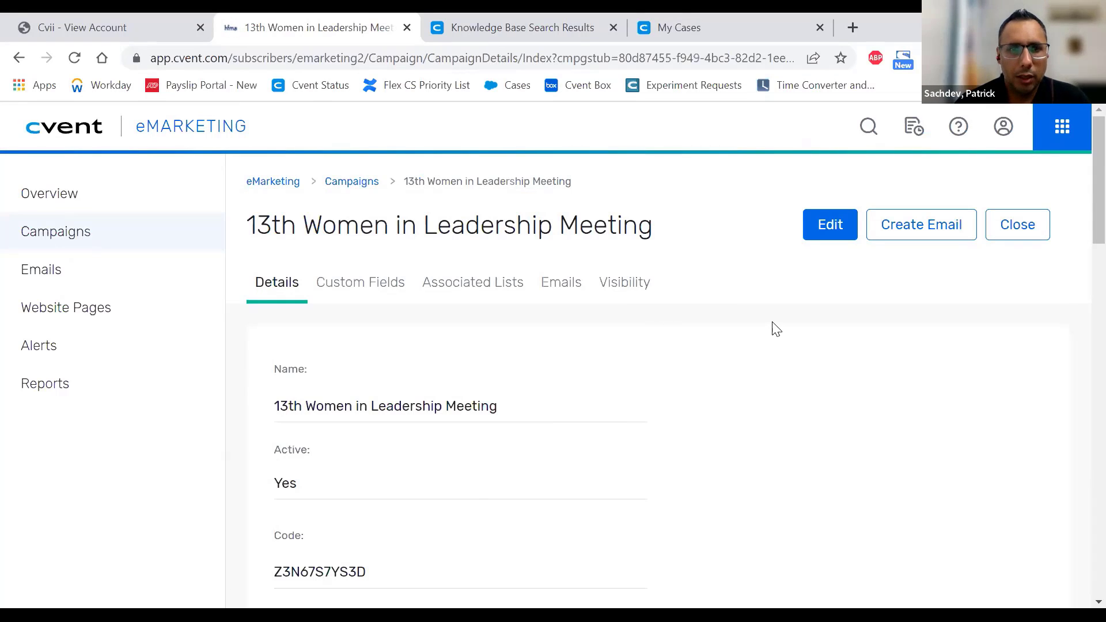
{"action": "left_click", "coordinate": [1003, 229]}
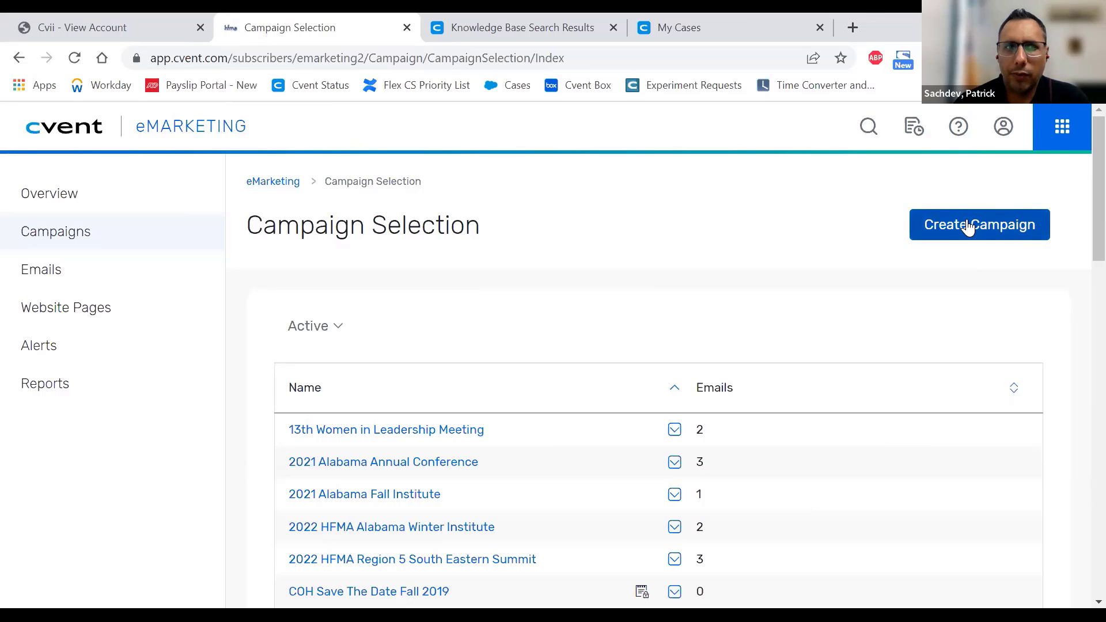
- Launch Create Campaign and select 'Create a new blank campaign' in Step 1
{"action": "left_click", "coordinate": [973, 225]}
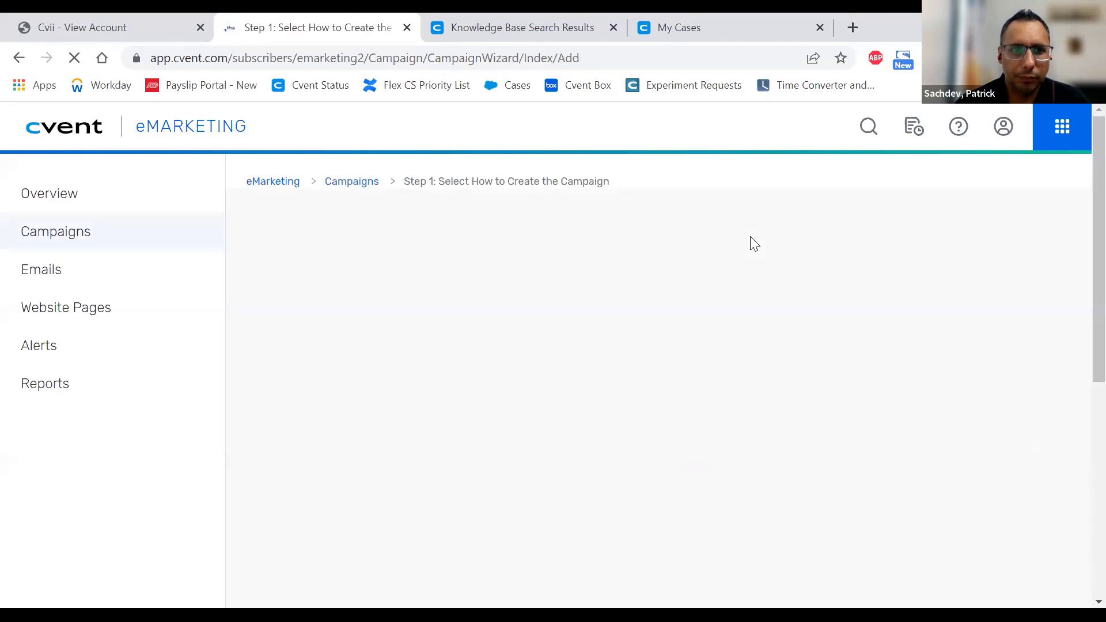
{"action": "scroll", "coordinate": [752, 244], "scroll_direction": "down", "scroll_amount": 3}
{"action": "scroll", "coordinate": [639, 264], "scroll_direction": "up", "scroll_amount": 2}
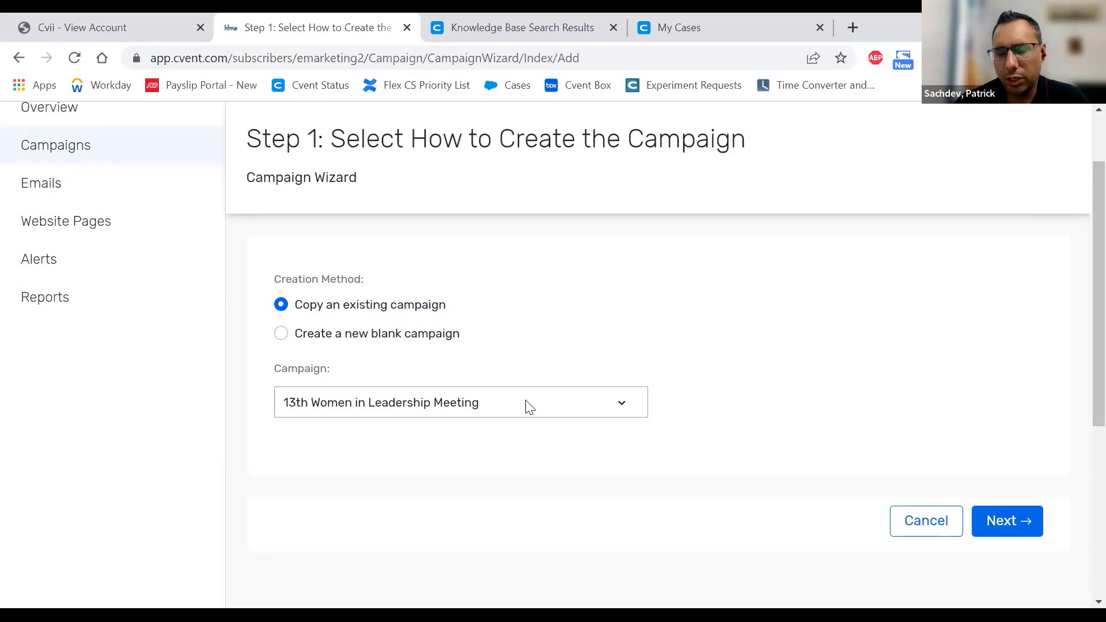
{"action": "left_click", "coordinate": [359, 339]}
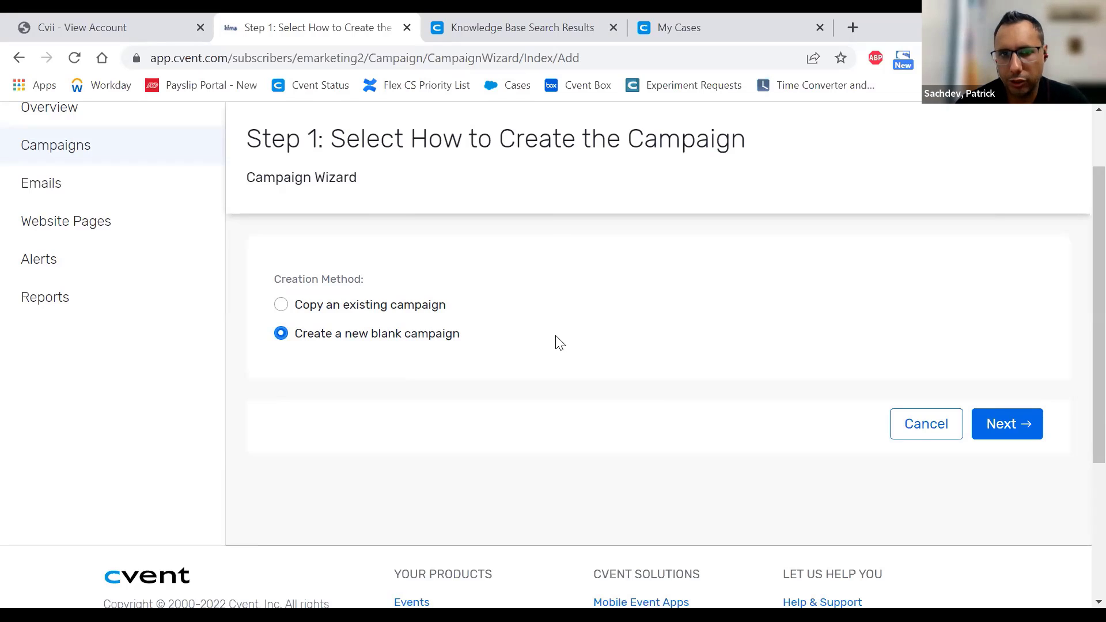
{"action": "left_click", "coordinate": [1014, 426]}
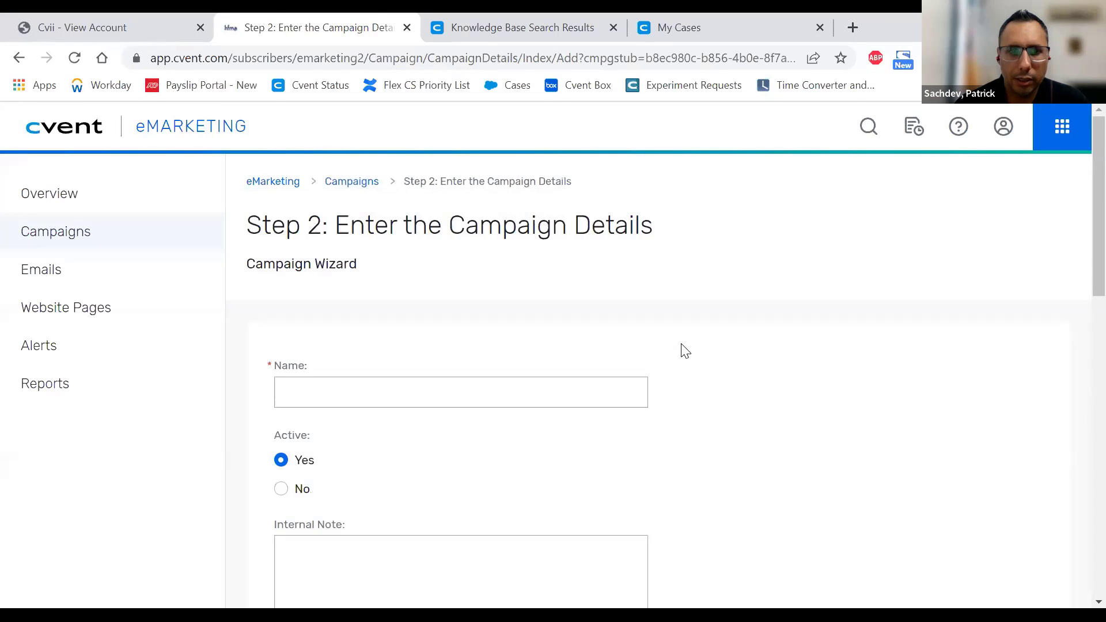
{"action": "scroll", "coordinate": [691, 336], "scroll_direction": "down", "scroll_amount": 2}
{"action": "left_click", "coordinate": [514, 294]}
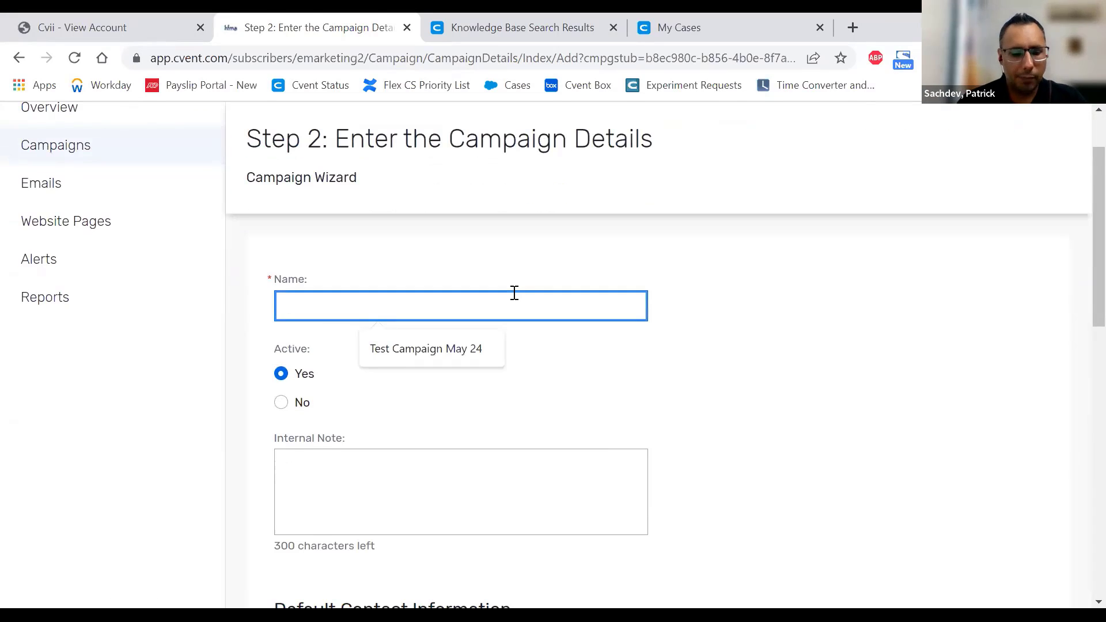
{"action": "type", "text": "Test"}
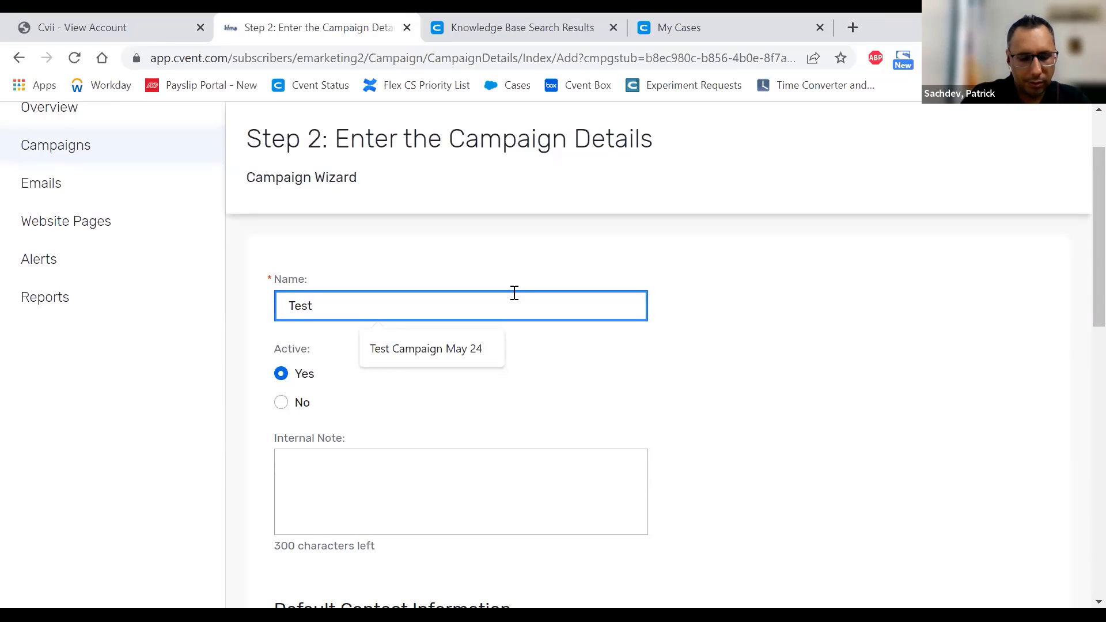
{"action": "type", "text": " E-marketi"}
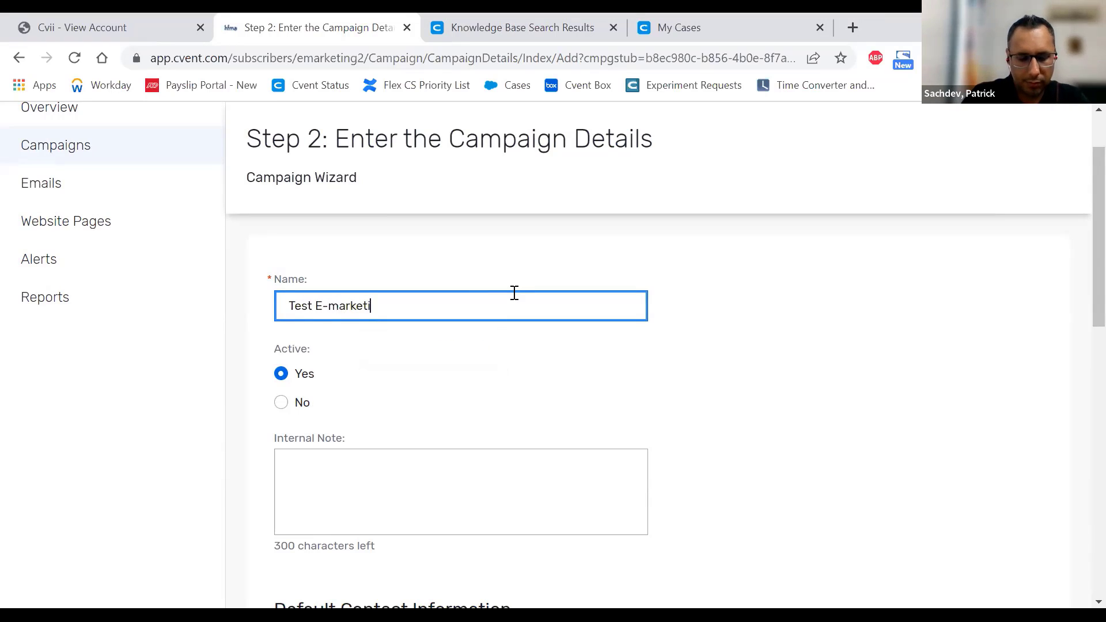
{"action": "type", "text": "nmggggggggggggggggg"}
{"action": "scroll", "coordinate": [515, 294], "scroll_direction": "down", "scroll_amount": 3}
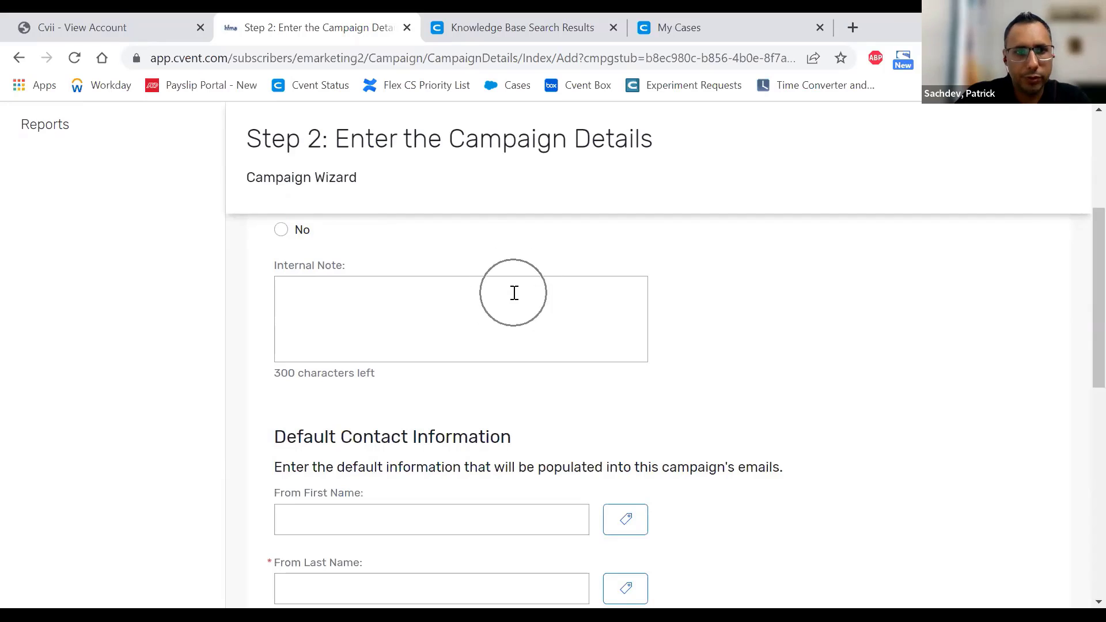
{"action": "scroll", "coordinate": [628, 263], "scroll_direction": "up", "scroll_amount": 3}
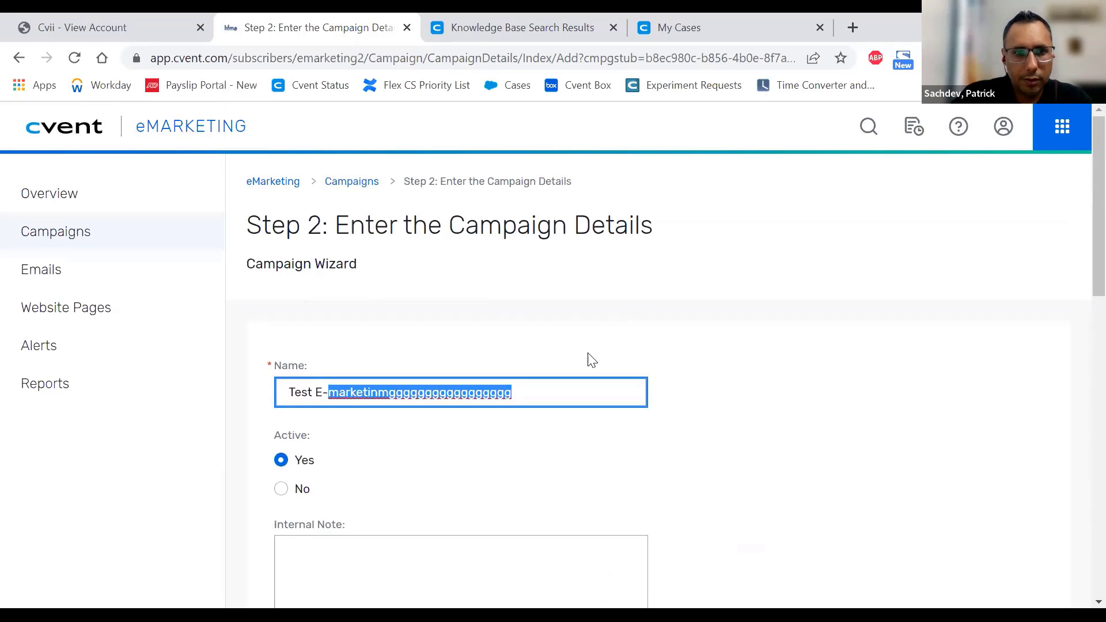
{"action": "key", "text": "End"}
{"action": "key", "text": "shift+Left"}
{"action": "key", "text": "shift+Left"}
{"action": "key", "text": "shift+Left"}
{"action": "key", "text": "shift+Left"}
{"action": "key", "text": "shift+Left"}
{"action": "key", "text": "shift+Left"}
{"action": "key", "text": "shift+Left"}
{"action": "key", "text": "shift+Left"}
{"action": "key", "text": "shift+Left"}
{"action": "key", "text": "shift+Left"}
{"action": "key", "text": "shift+Left"}
{"action": "key", "text": "shift+Left"}
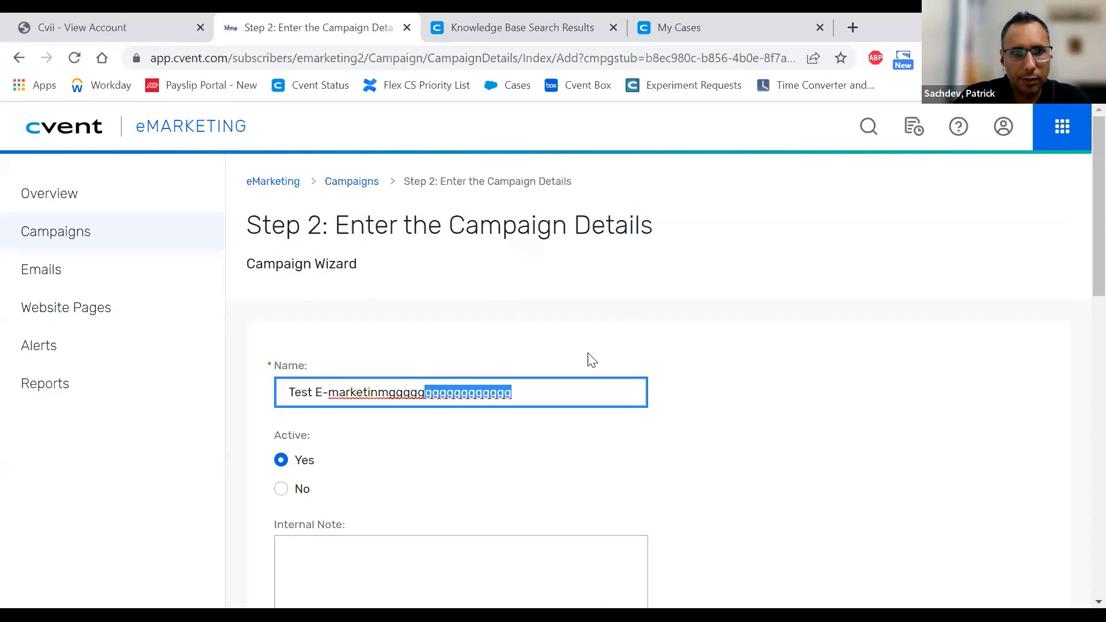
{"action": "key", "text": "shift+Left"}
{"action": "key", "text": "shift+Left"}
{"action": "key", "text": "shift+Left"}
{"action": "key", "text": "BackSpace"}
{"action": "key", "text": "BackSpace"}
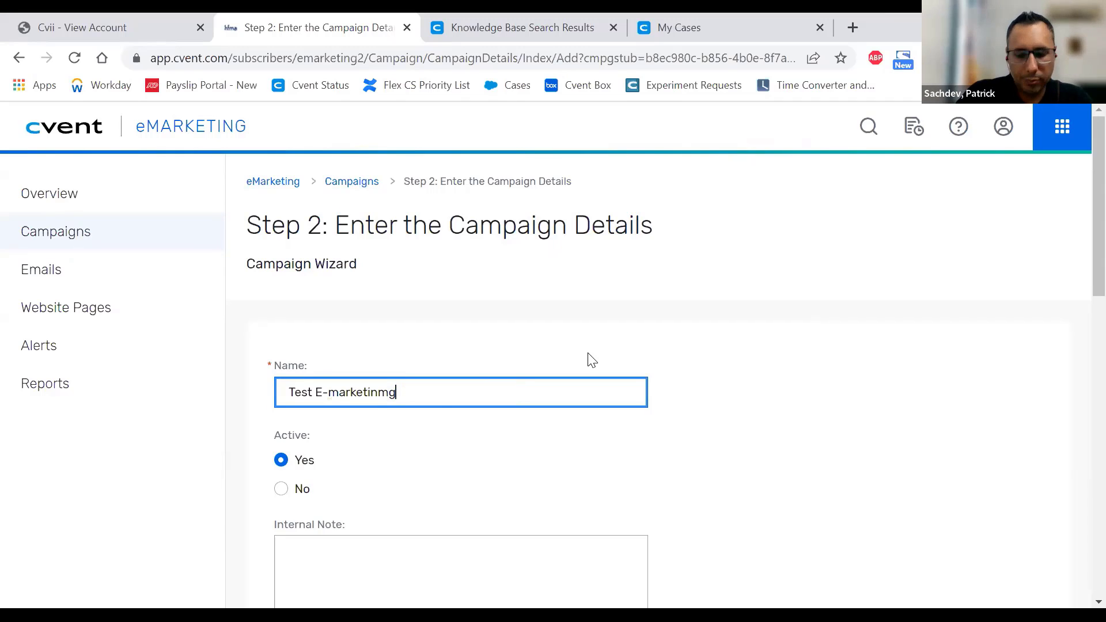
{"action": "key", "text": "Left"}
{"action": "key", "text": "BackSpace"}
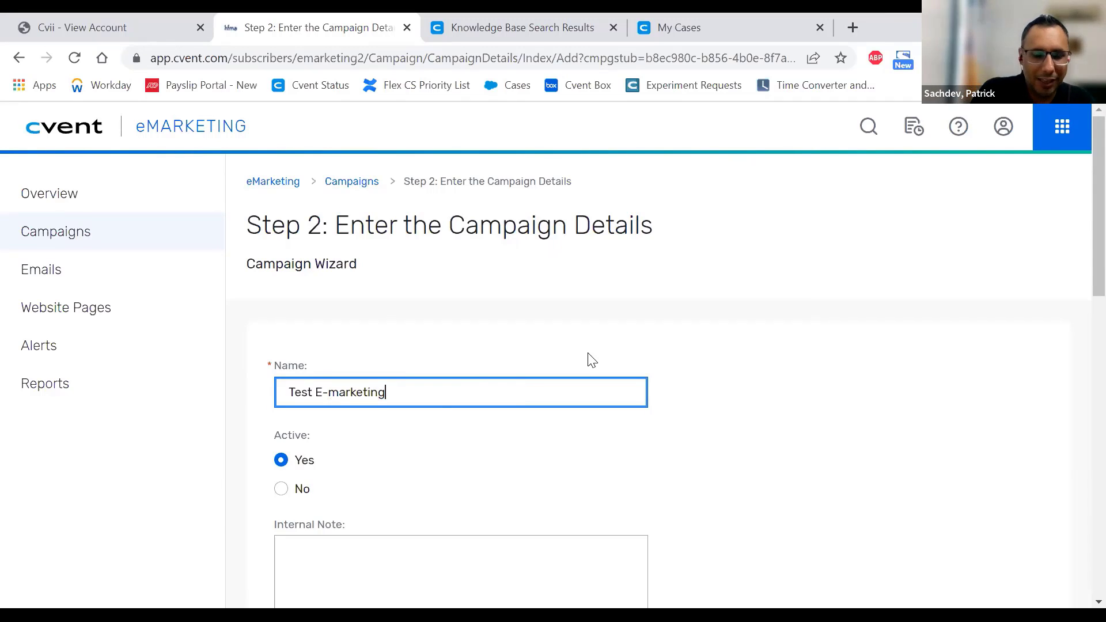
{"action": "type", "text": "June "}
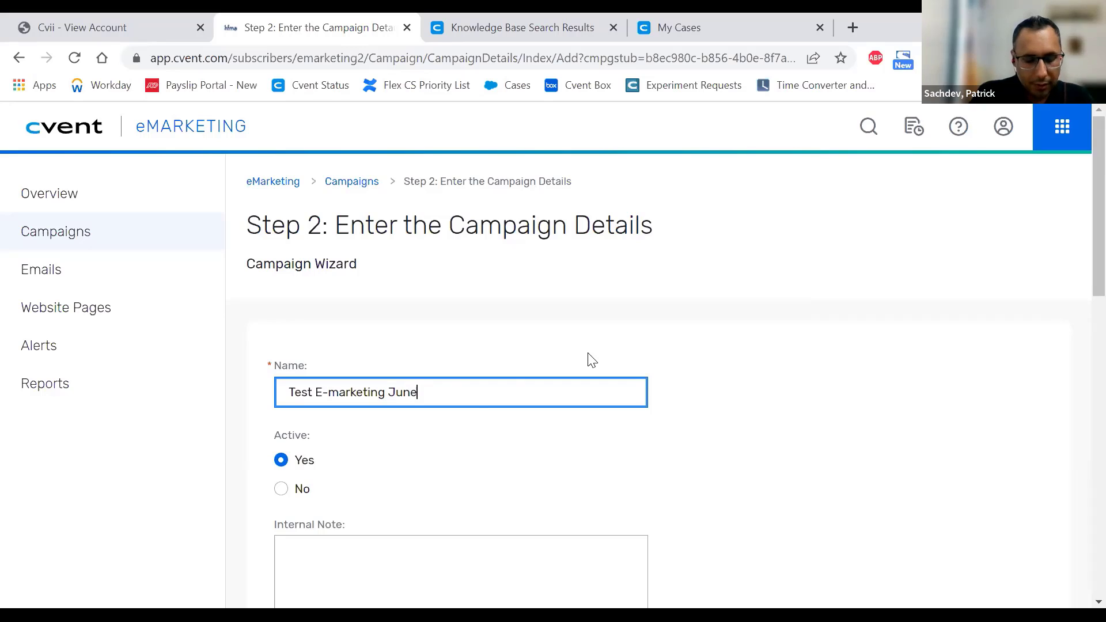
{"action": "type", "text": "22"}
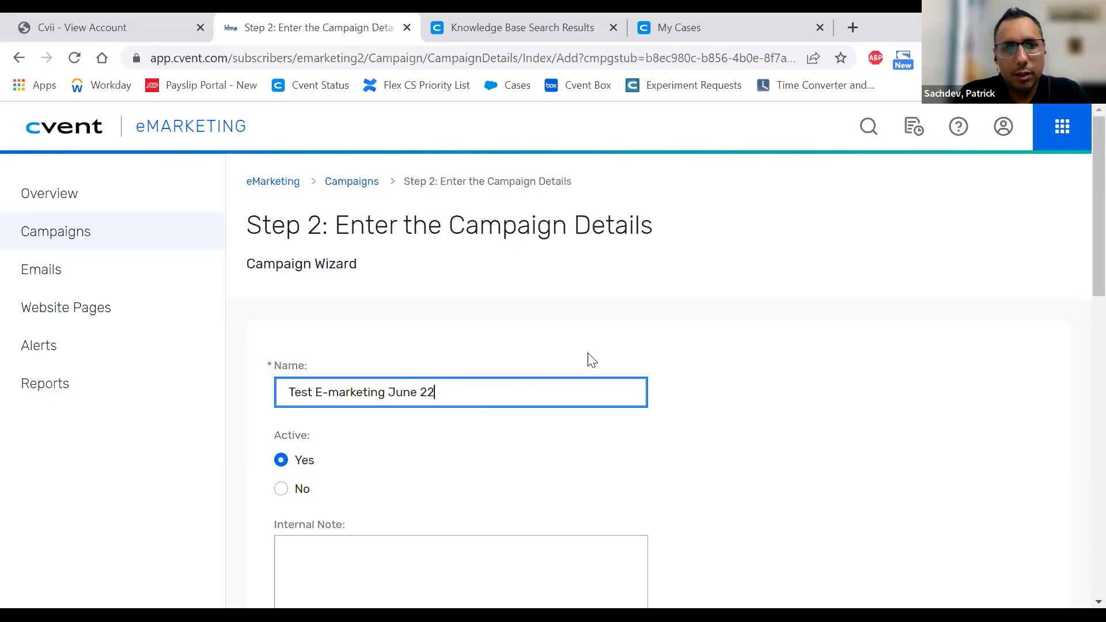
{"action": "key", "text": "BackSpace"}
{"action": "type", "text": "1"}
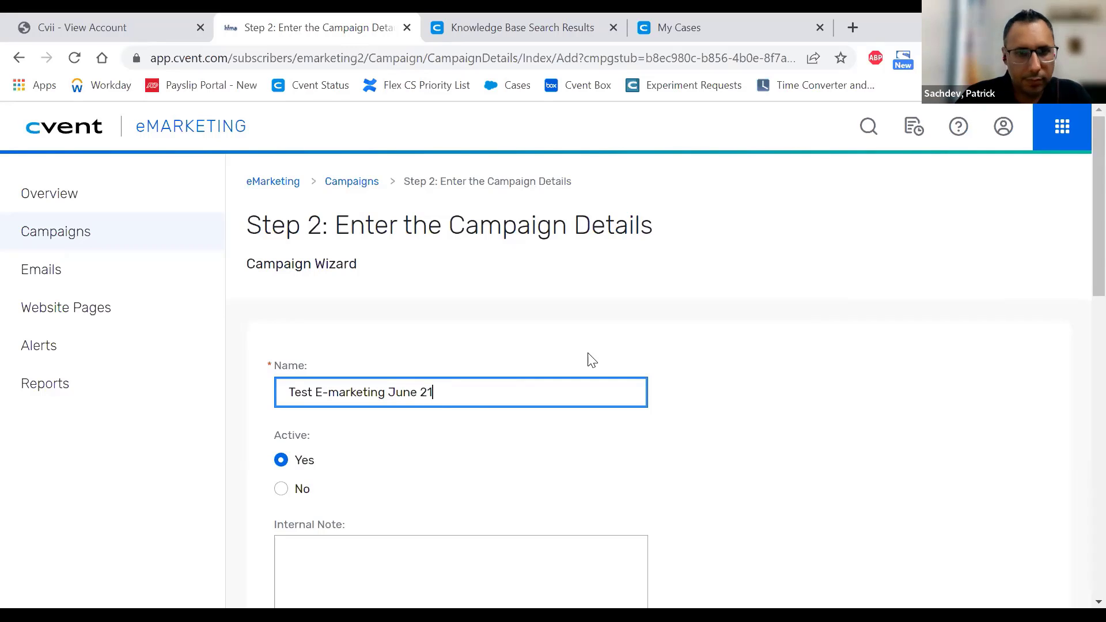
{"action": "scroll", "coordinate": [586, 361], "scroll_direction": "down", "scroll_amount": 3}
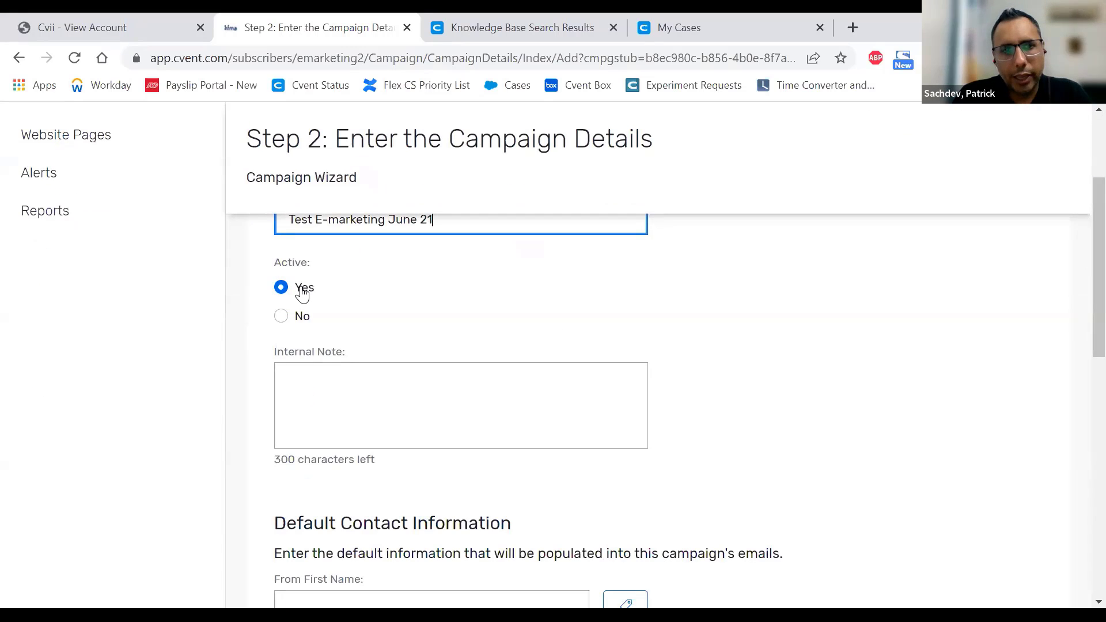
{"action": "scroll", "coordinate": [385, 316], "scroll_direction": "down", "scroll_amount": 1}
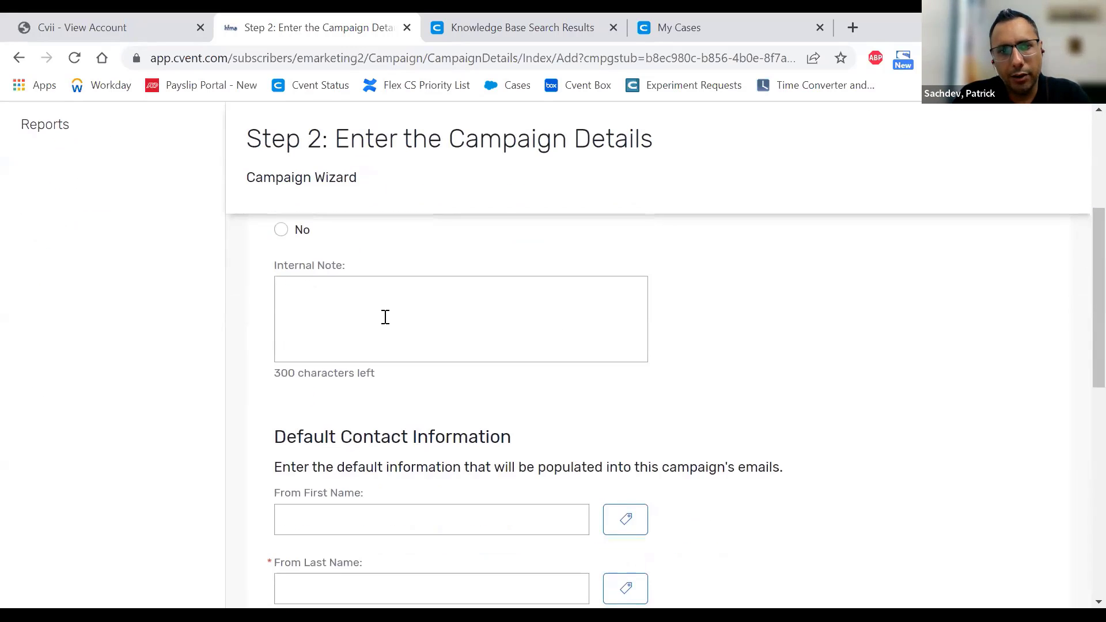
{"action": "left_click", "coordinate": [384, 318]}
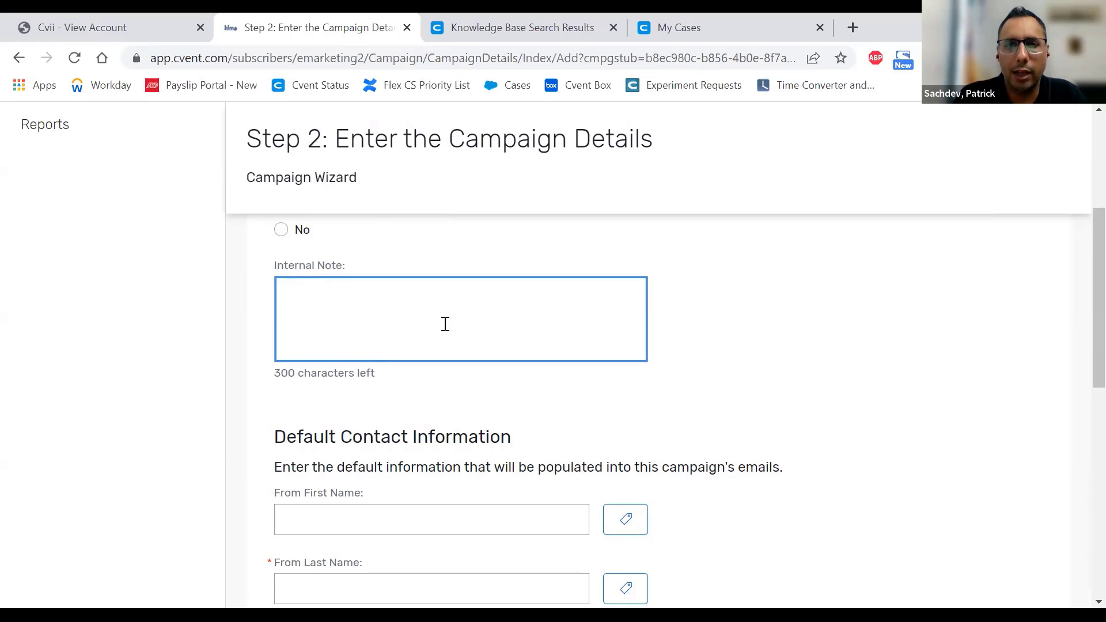
- Leave From First Name empty and enter the sender's last name
{"action": "scroll", "coordinate": [445, 324], "scroll_direction": "down", "scroll_amount": 3}
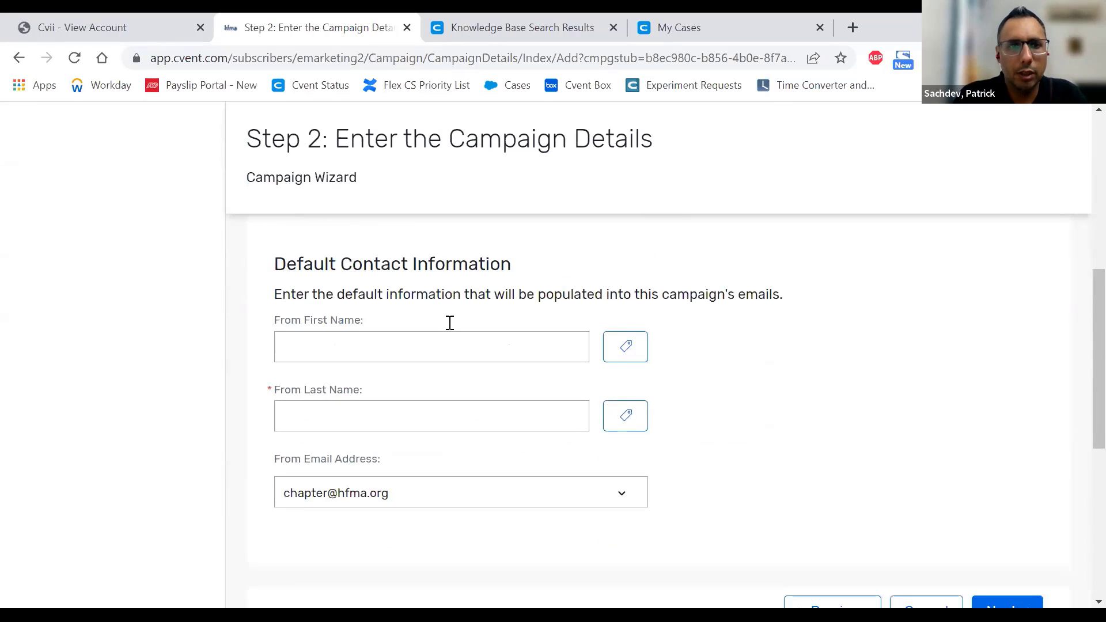
{"action": "left_click", "coordinate": [429, 342]}
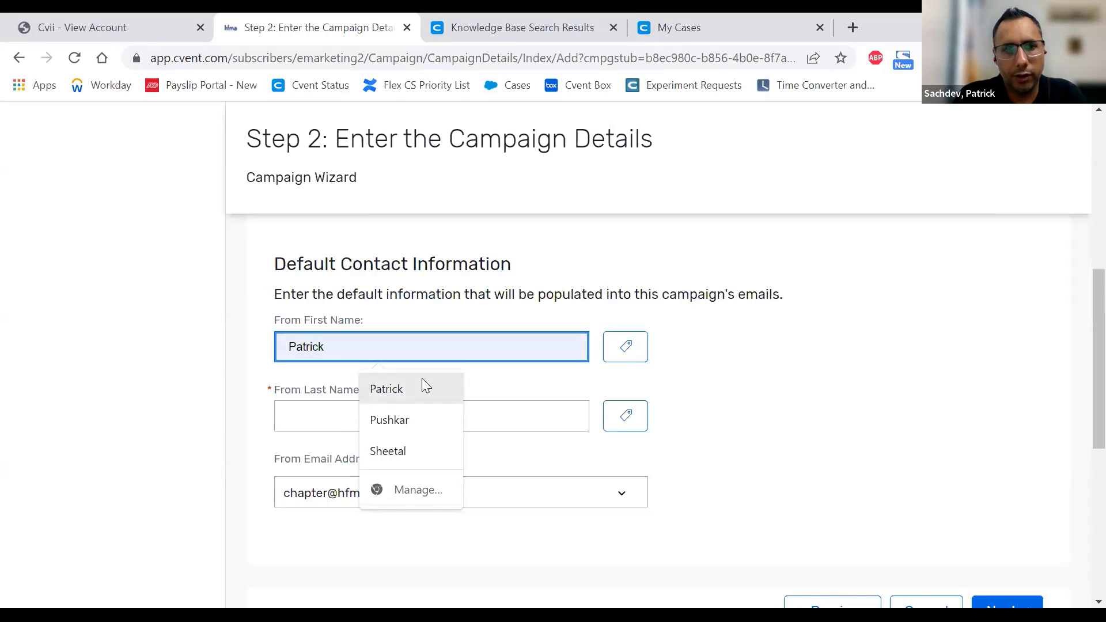
{"action": "left_click", "coordinate": [565, 394]}
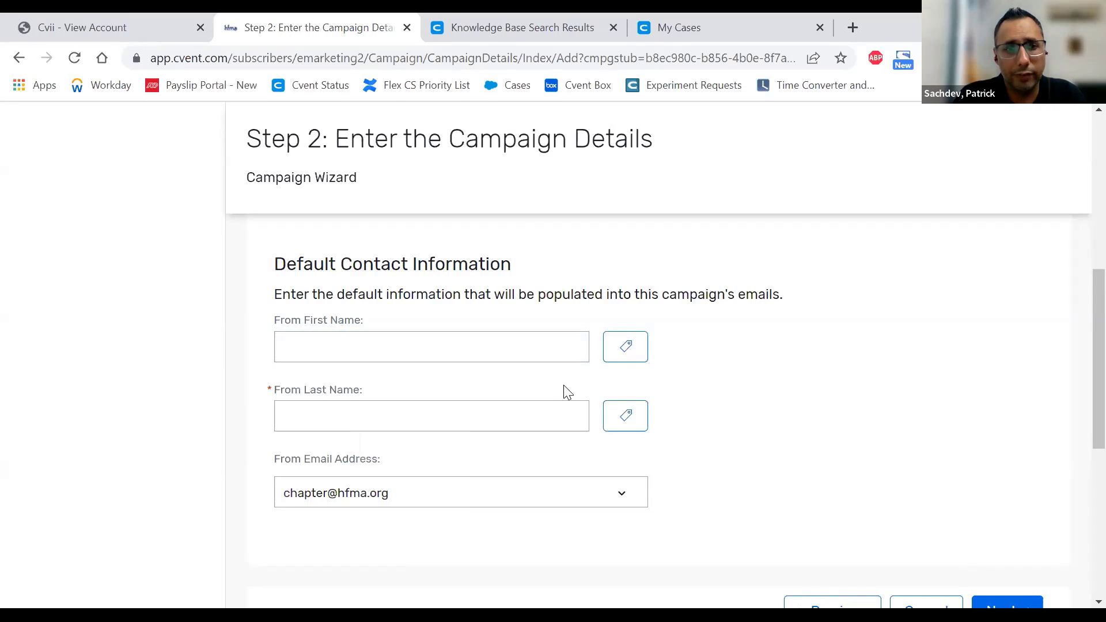
{"action": "scroll", "coordinate": [564, 394], "scroll_direction": "down", "scroll_amount": 2}
{"action": "left_click", "coordinate": [477, 326]}
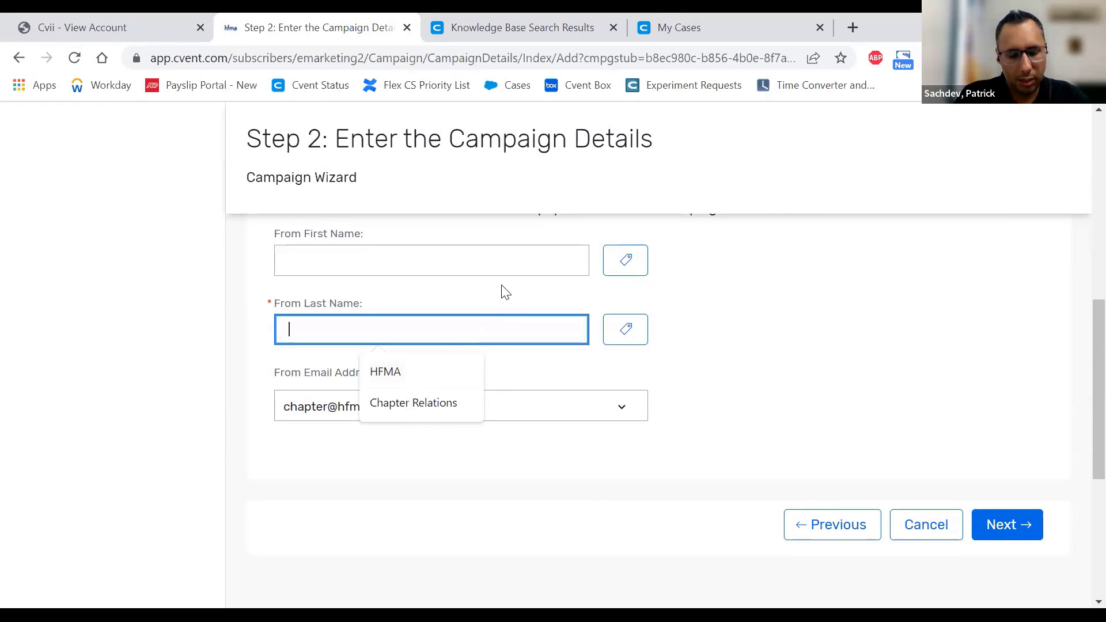
{"action": "type", "text": "Sachdev"}
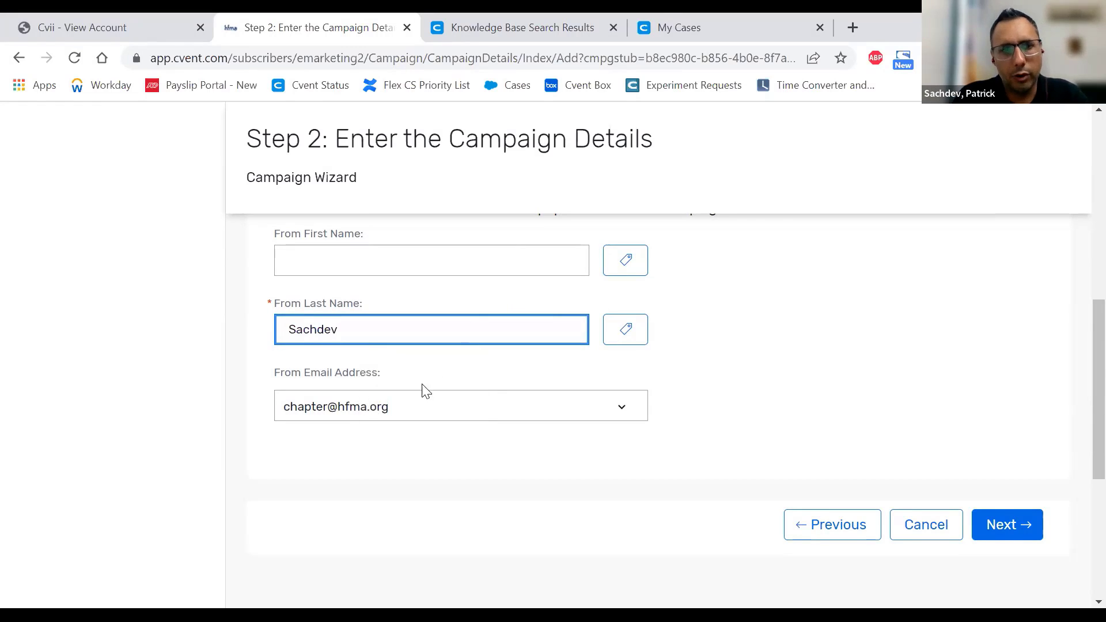
- Review the From Email Address options, keeping the default address selected
{"action": "left_click", "coordinate": [401, 406]}
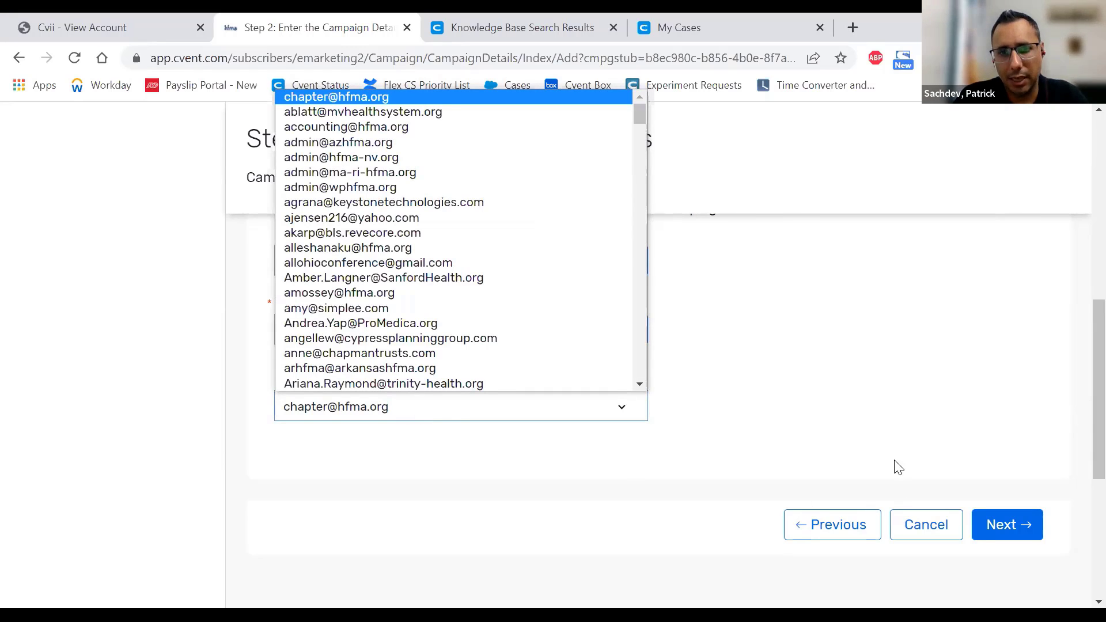
{"action": "left_click", "coordinate": [644, 406]}
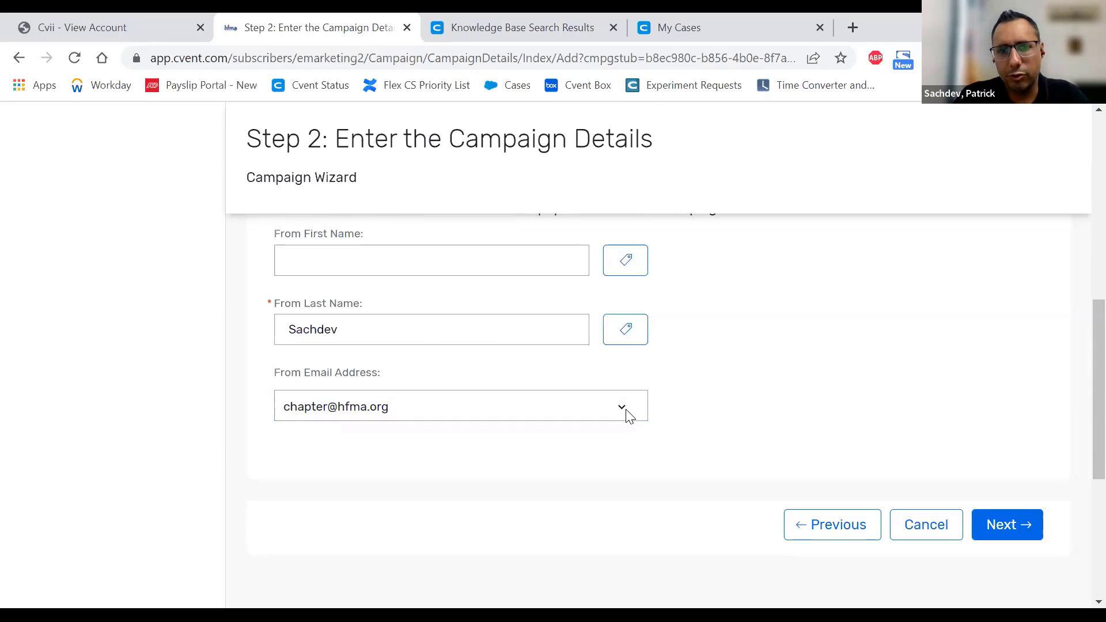
{"action": "left_click", "coordinate": [627, 413]}
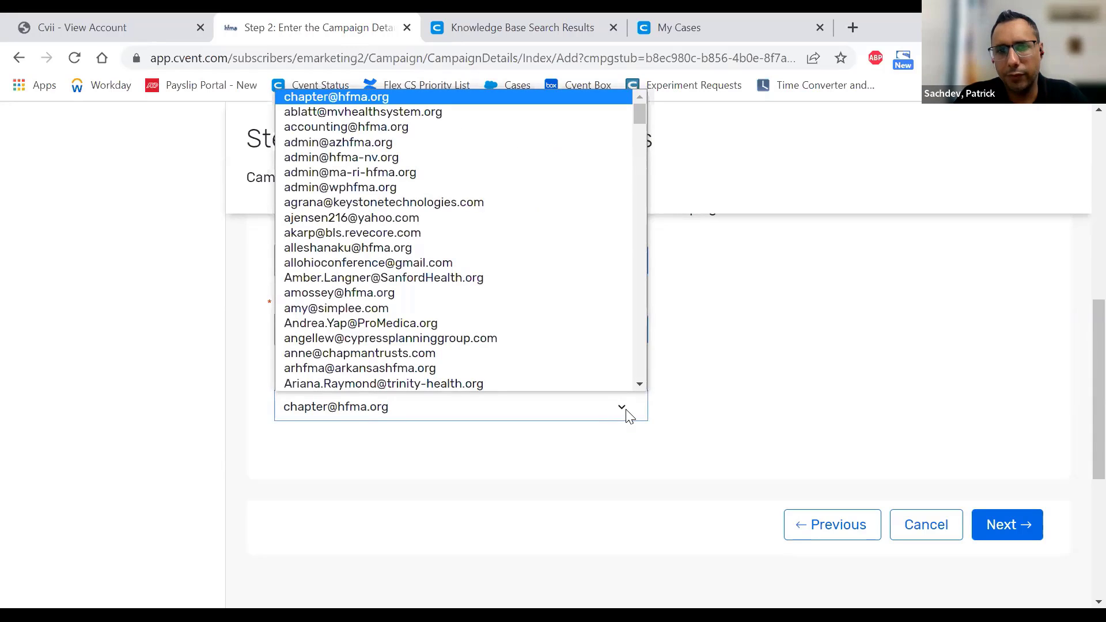
{"action": "left_click", "coordinate": [627, 413]}
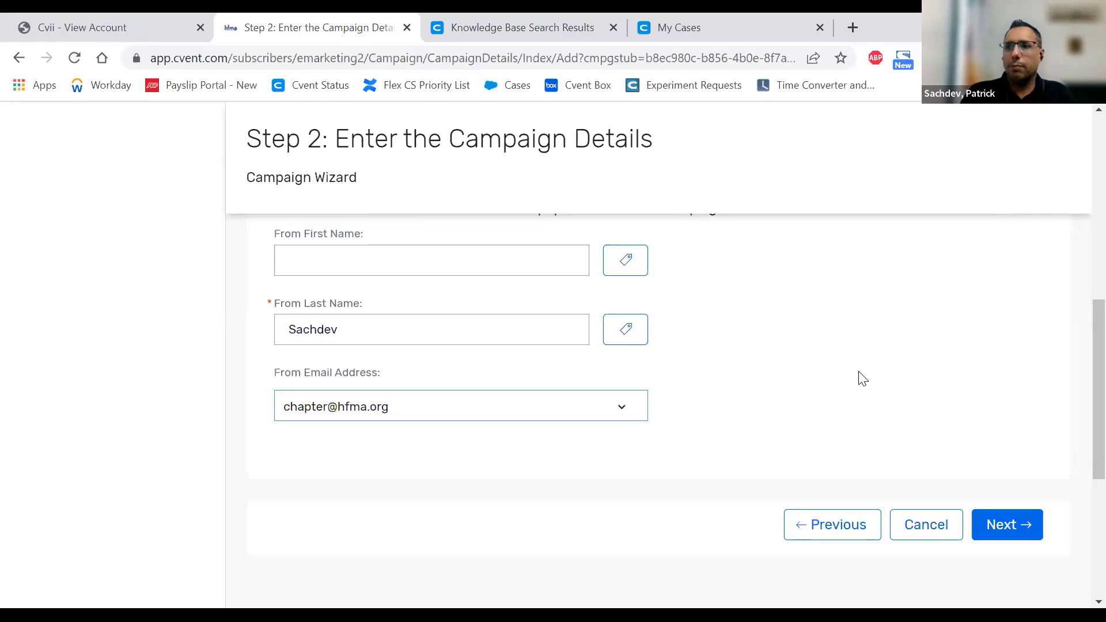
{"action": "left_click", "coordinate": [458, 408]}
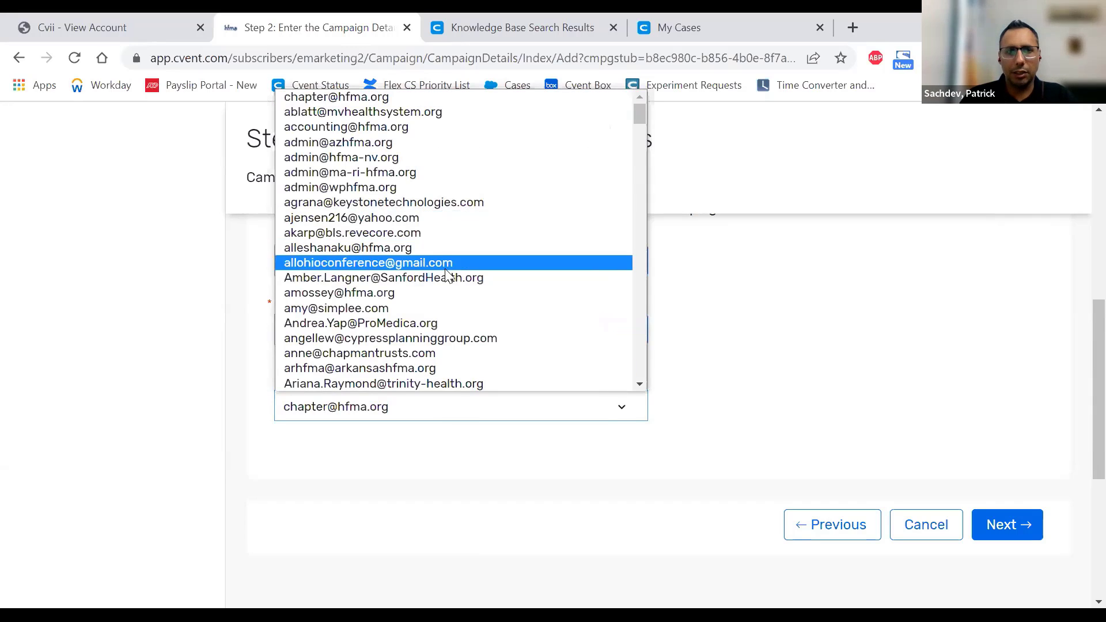
{"action": "left_click", "coordinate": [789, 420]}
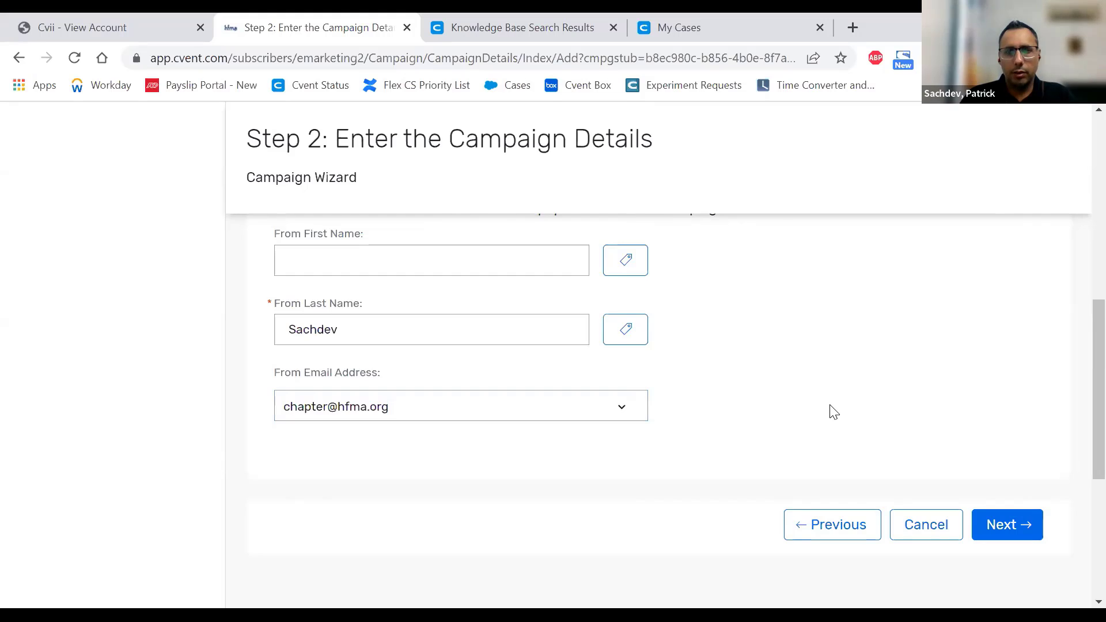
{"action": "scroll", "coordinate": [832, 410], "scroll_direction": "up", "scroll_amount": 2}
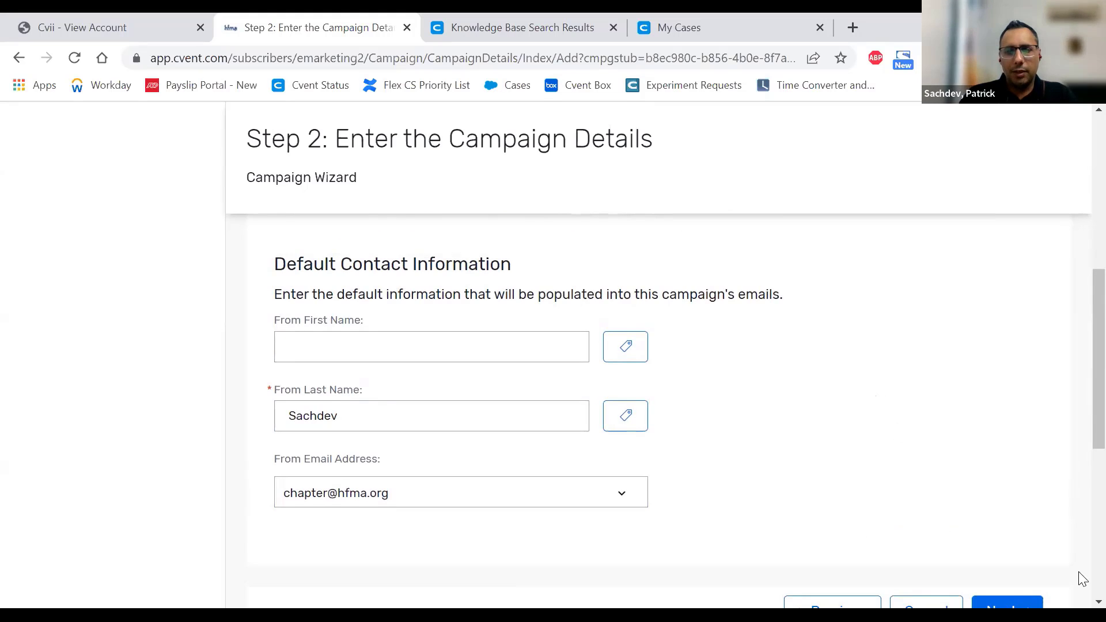
{"action": "left_click", "coordinate": [1007, 606]}
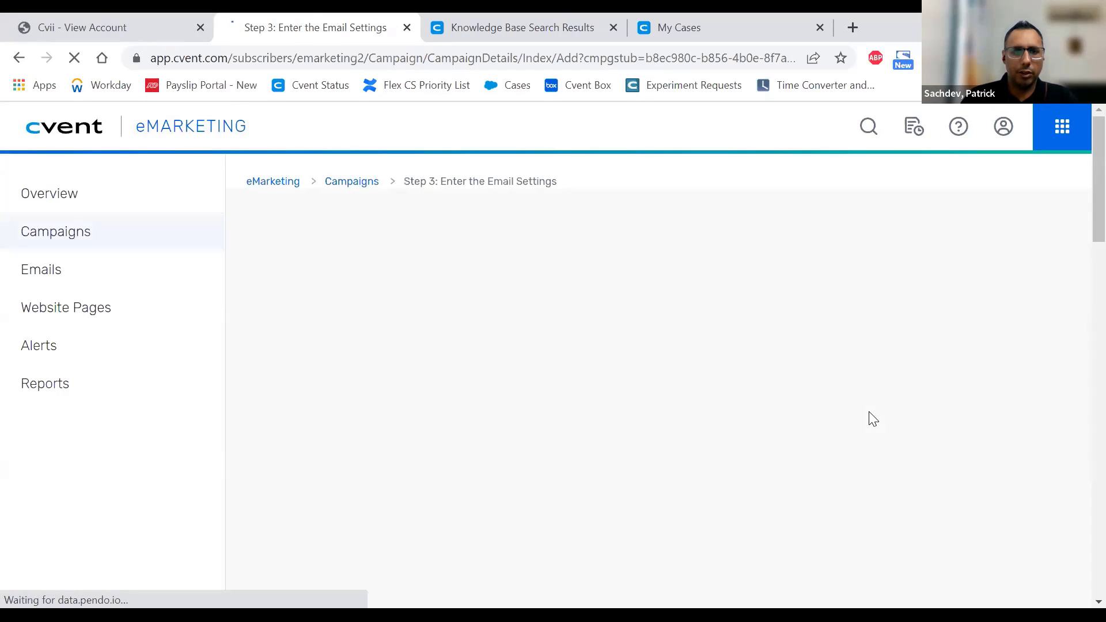
{"action": "scroll", "coordinate": [873, 417], "scroll_direction": "down", "scroll_amount": 6}
{"action": "scroll", "coordinate": [873, 410], "scroll_direction": "down", "scroll_amount": 15}
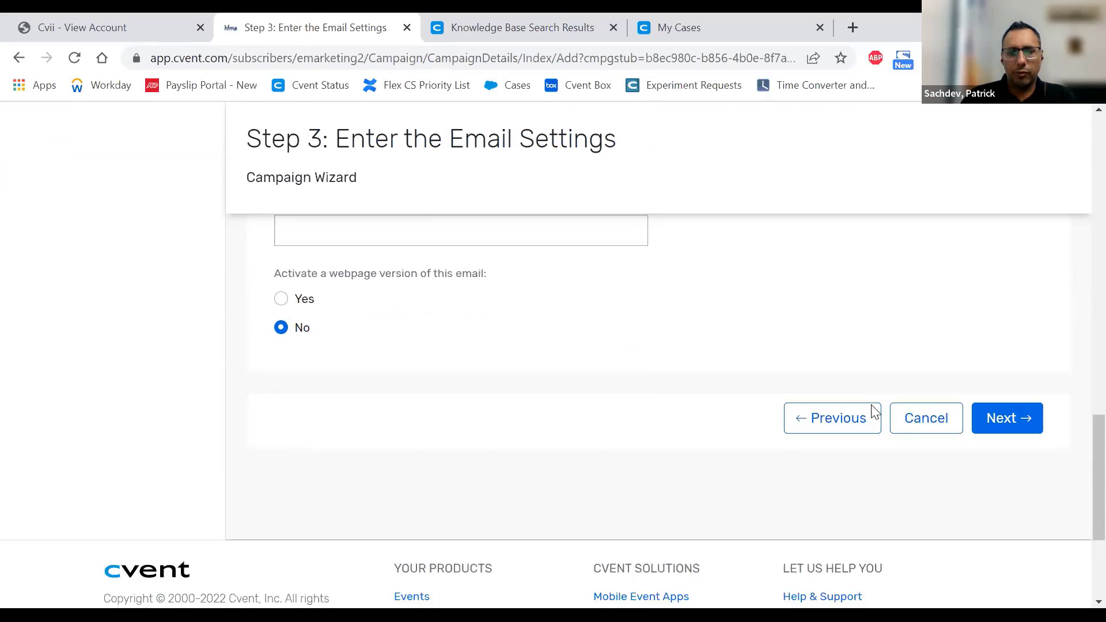
{"action": "left_click", "coordinate": [818, 340]}
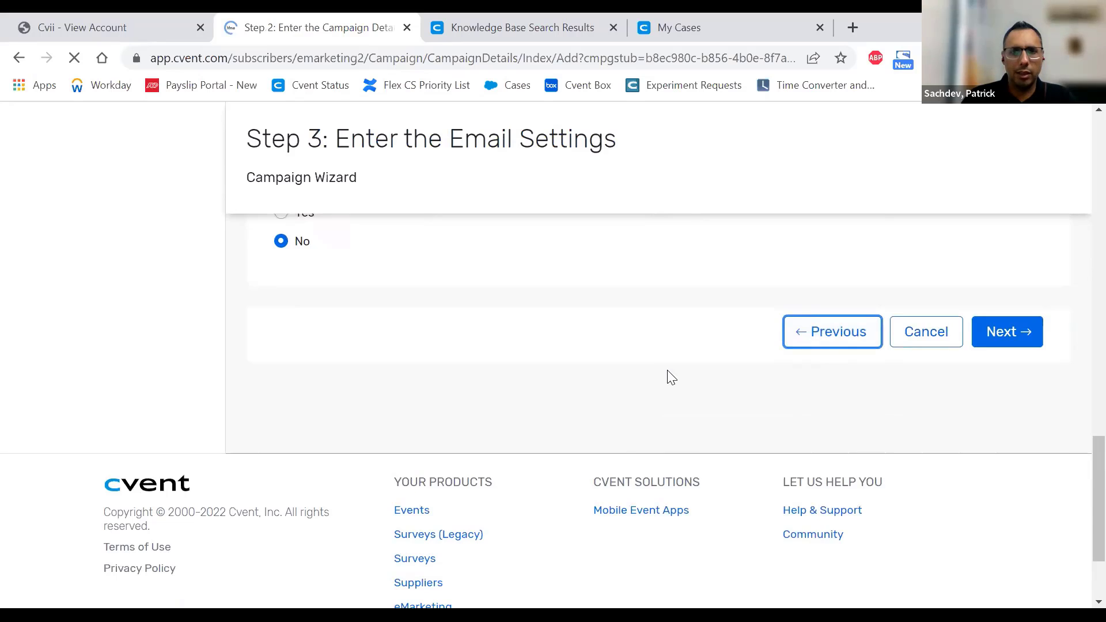
{"action": "scroll", "coordinate": [761, 433], "scroll_direction": "down", "scroll_amount": 7}
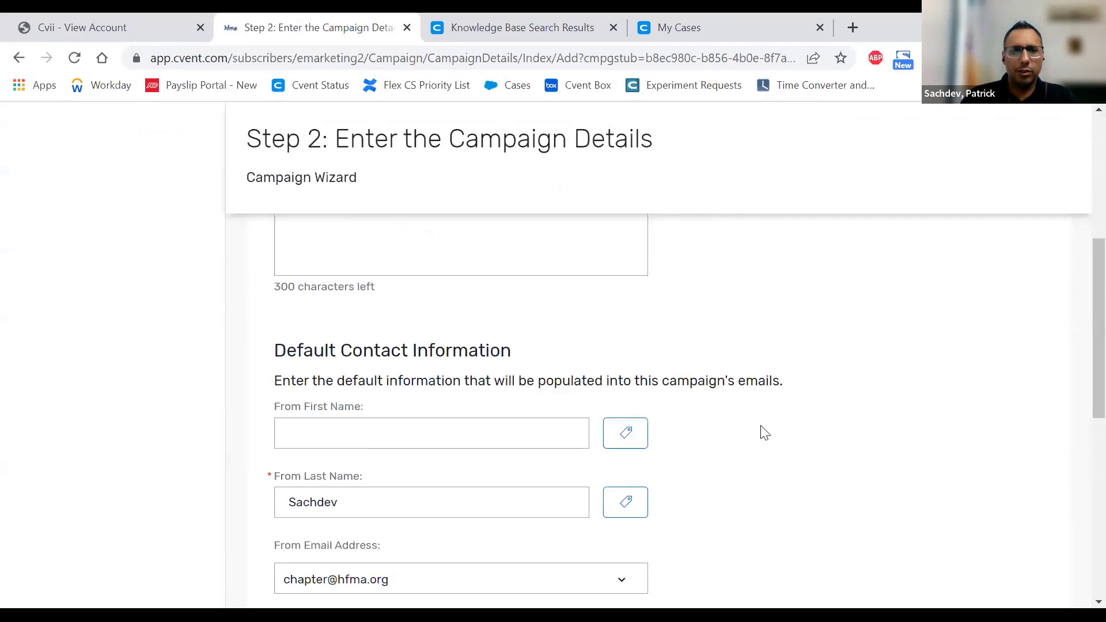
{"action": "scroll", "coordinate": [634, 277], "scroll_direction": "up", "scroll_amount": 2}
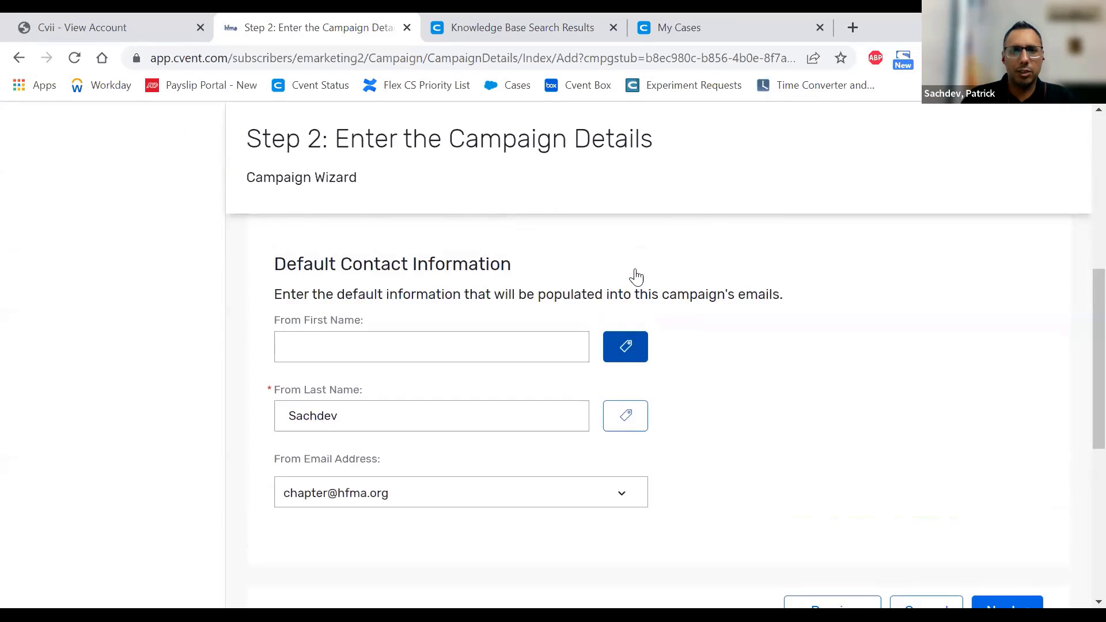
- Open the Data Tag Selection dialog for From First Name, closing and reopening it once
{"action": "left_click", "coordinate": [633, 352]}
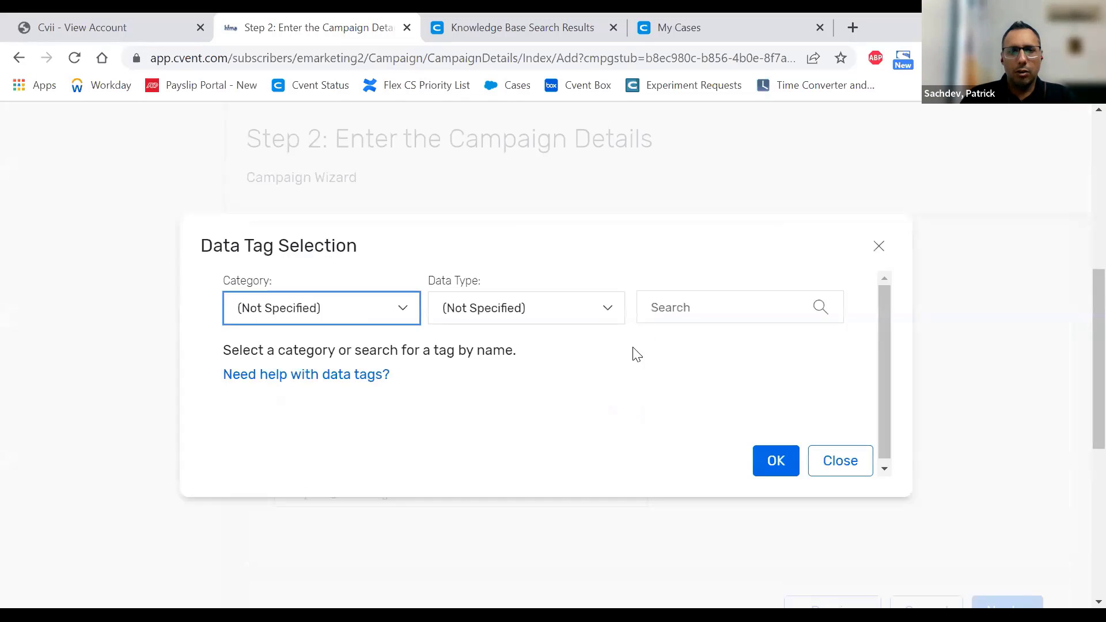
{"action": "left_click", "coordinate": [400, 317]}
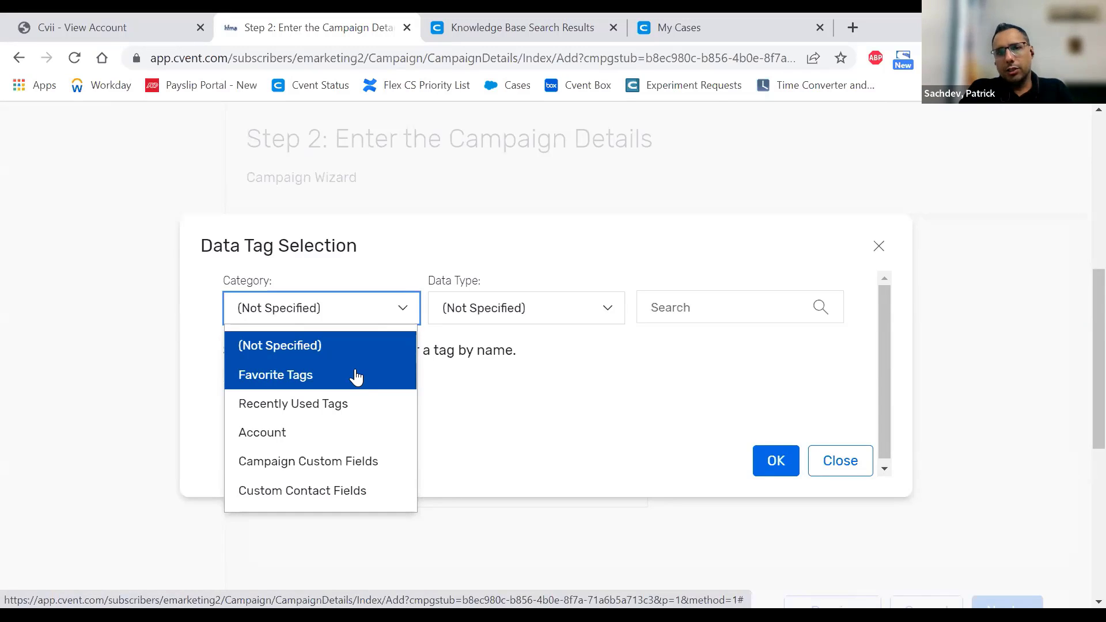
{"action": "key", "text": "Escape"}
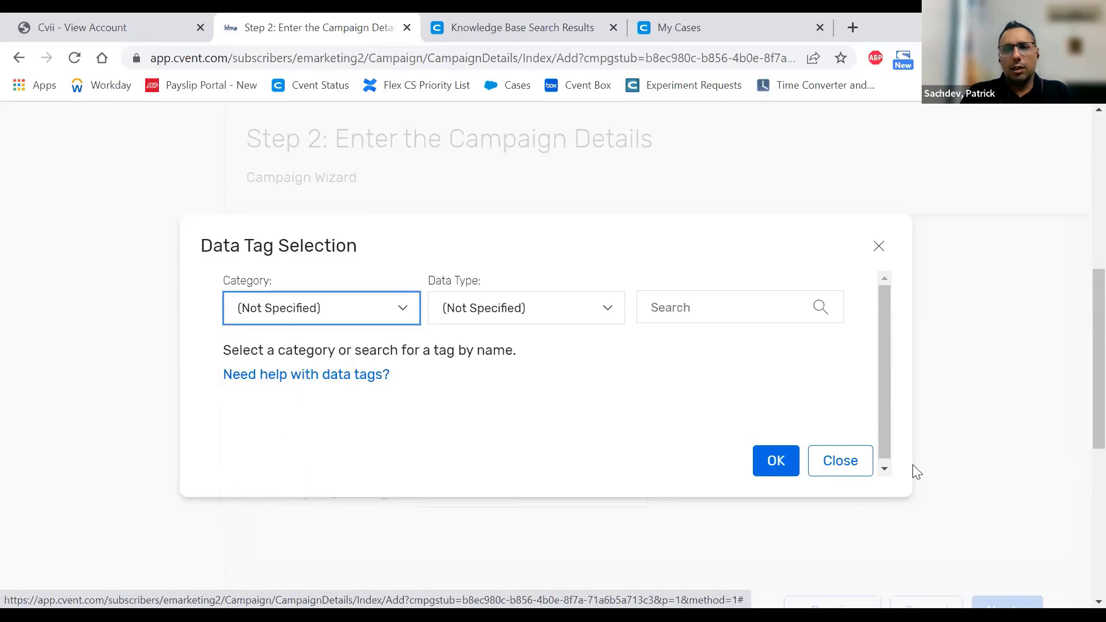
{"action": "left_click", "coordinate": [878, 247]}
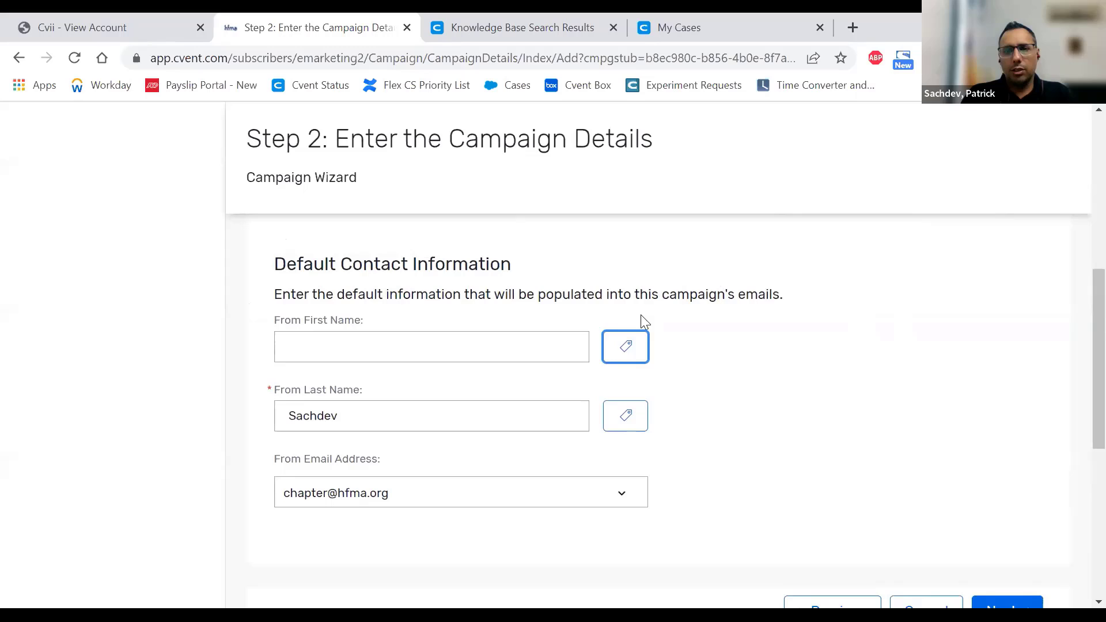
{"action": "left_click", "coordinate": [627, 349]}
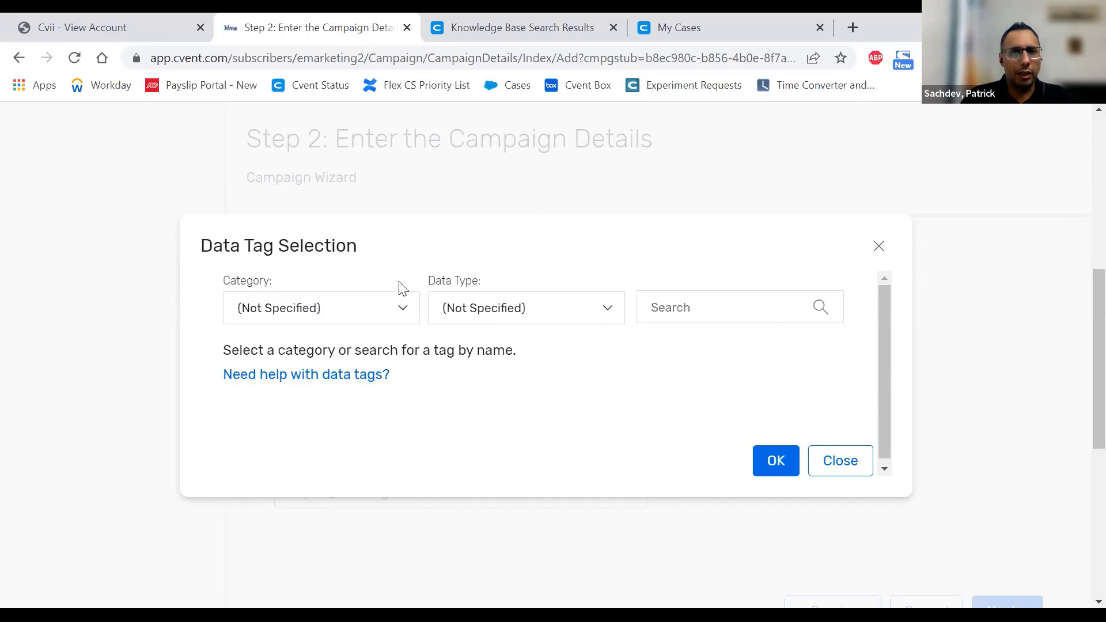
- Filter the tag category to Favorite Tags, then Recently Used Tags, which lists none
{"action": "left_click", "coordinate": [341, 308]}
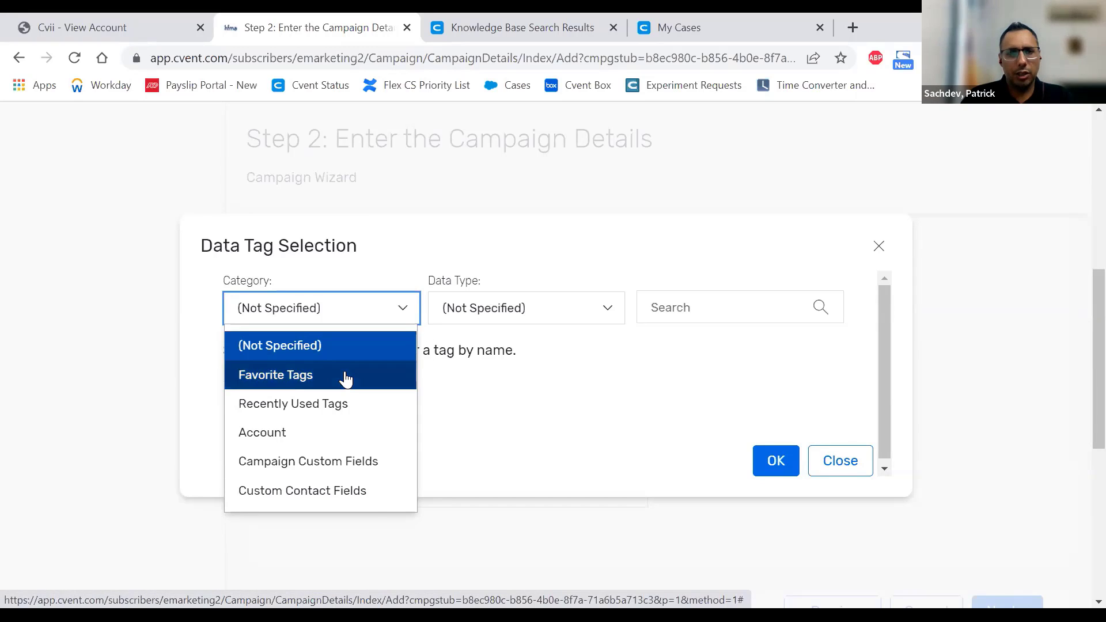
{"action": "left_click", "coordinate": [346, 378]}
{"action": "left_click", "coordinate": [349, 314]}
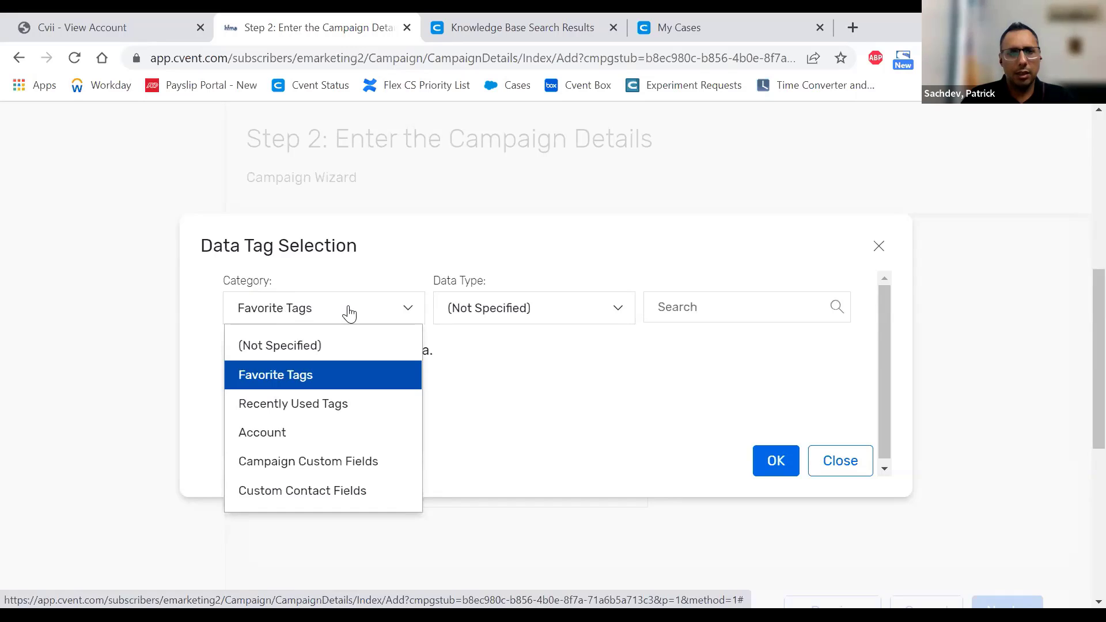
{"action": "left_click", "coordinate": [299, 410]}
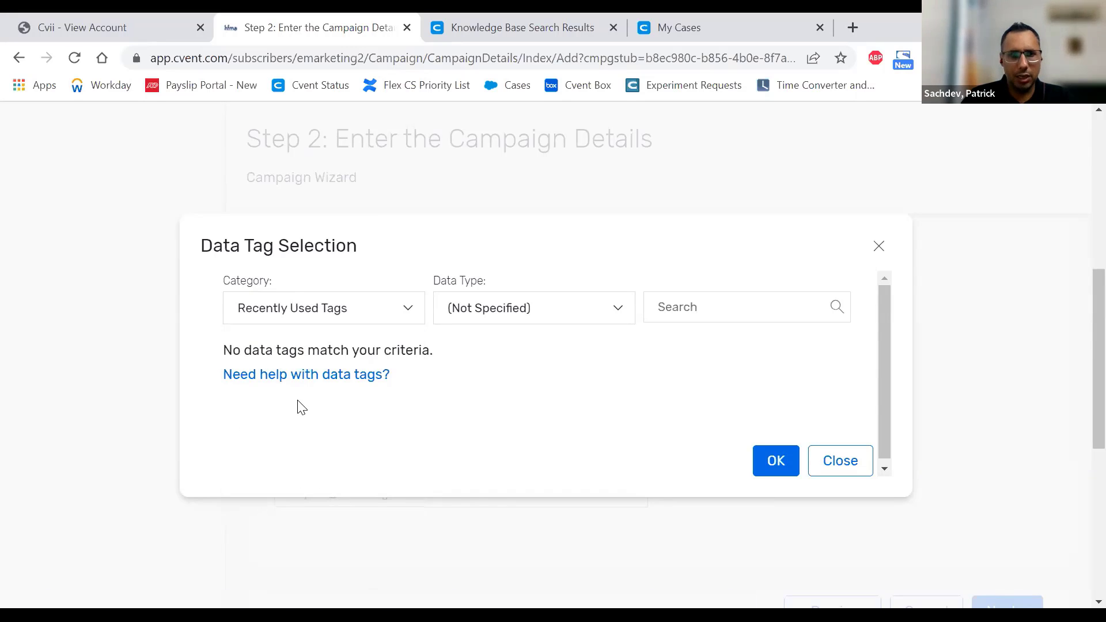
{"action": "left_click", "coordinate": [388, 310]}
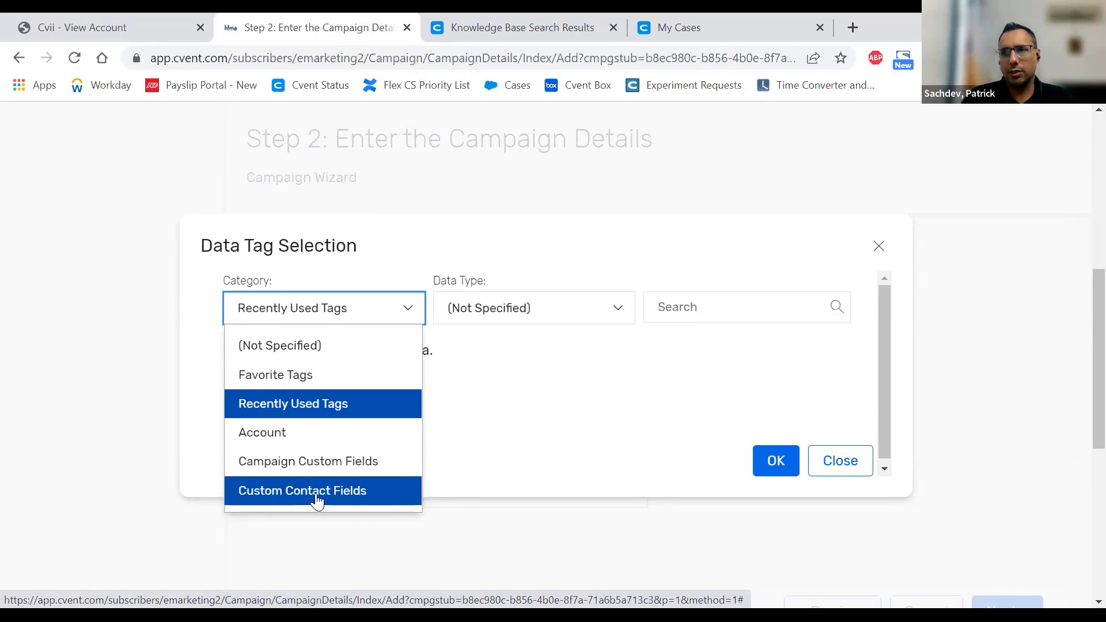
{"action": "left_click", "coordinate": [587, 424]}
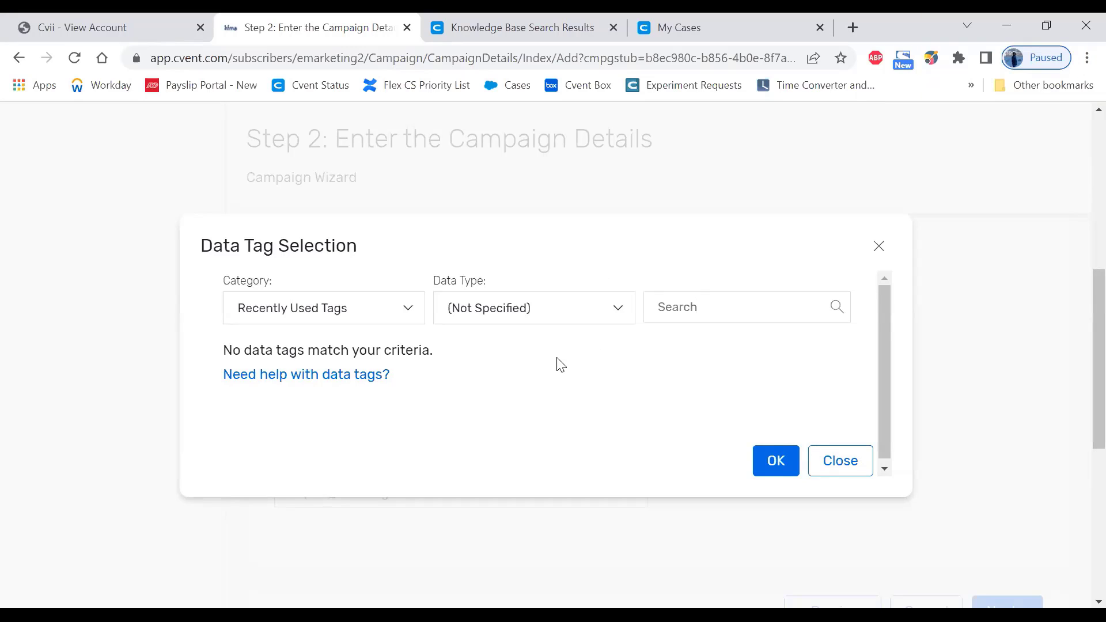
- Close the Data Tag Selection dialog and scroll down the Step 2 page
{"action": "left_click", "coordinate": [840, 466]}
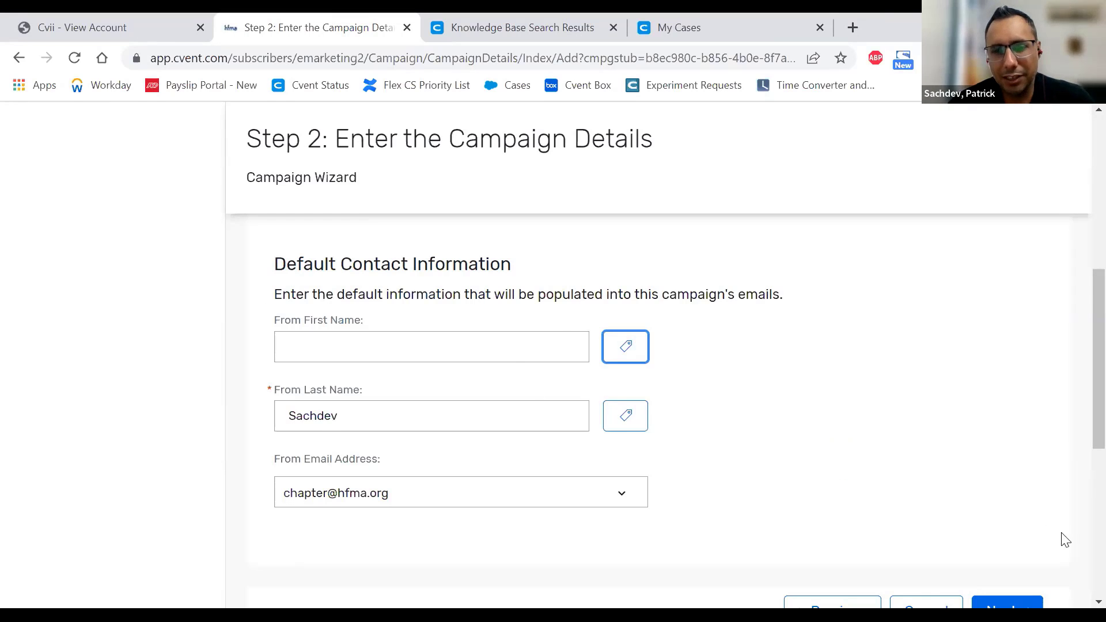
{"action": "scroll", "coordinate": [1017, 585], "scroll_direction": "down", "scroll_amount": 1}
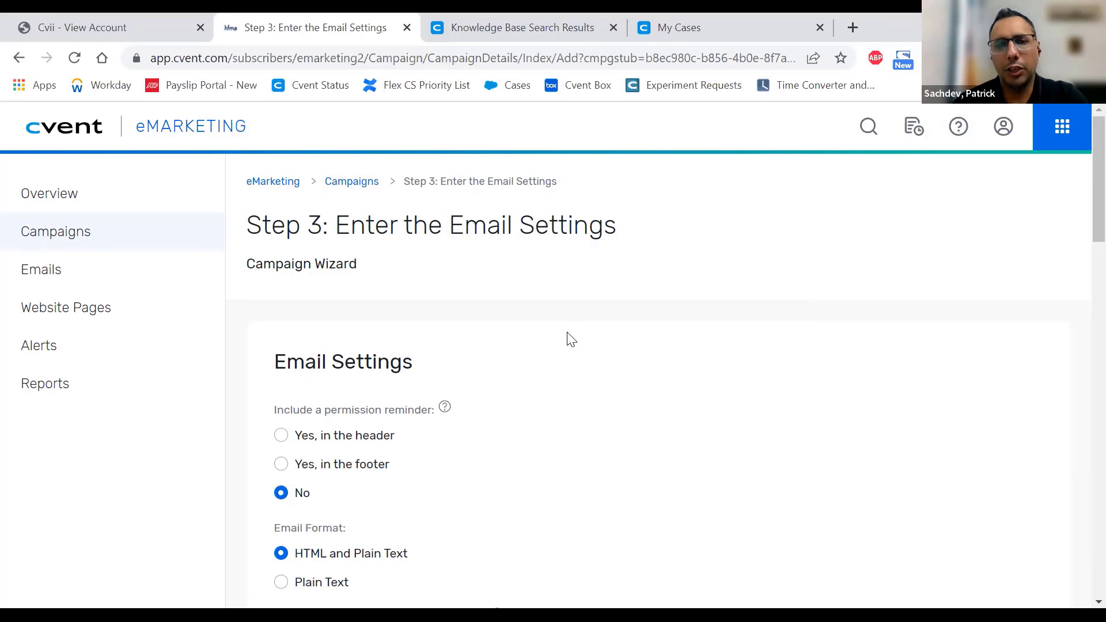
{"action": "scroll", "coordinate": [547, 357], "scroll_direction": "down", "scroll_amount": 3}
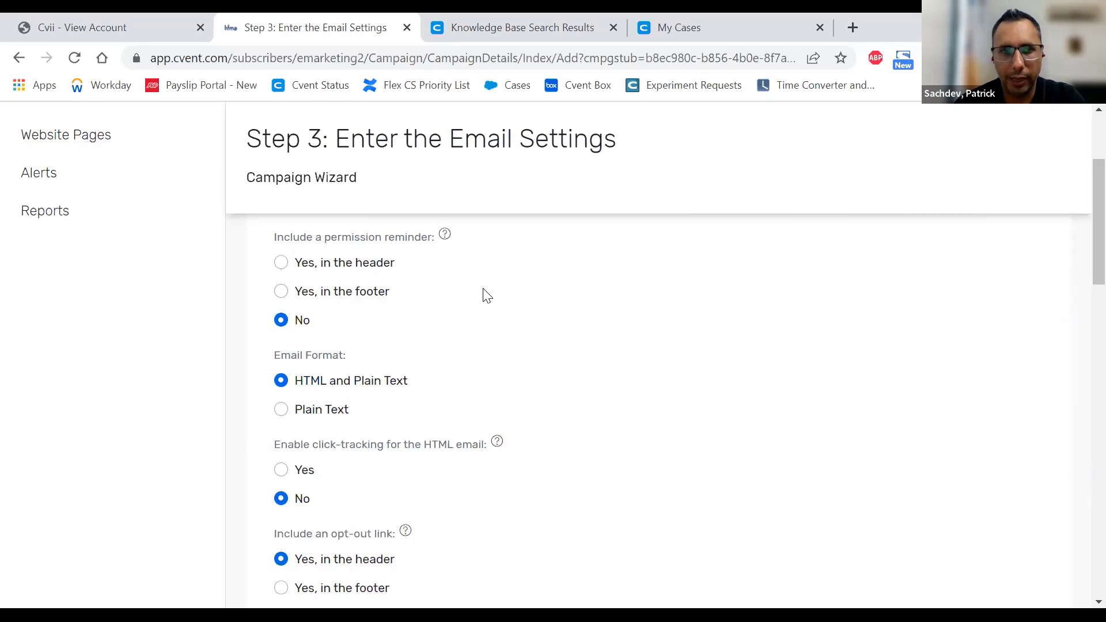
{"action": "scroll", "coordinate": [477, 289], "scroll_direction": "up", "scroll_amount": 1}
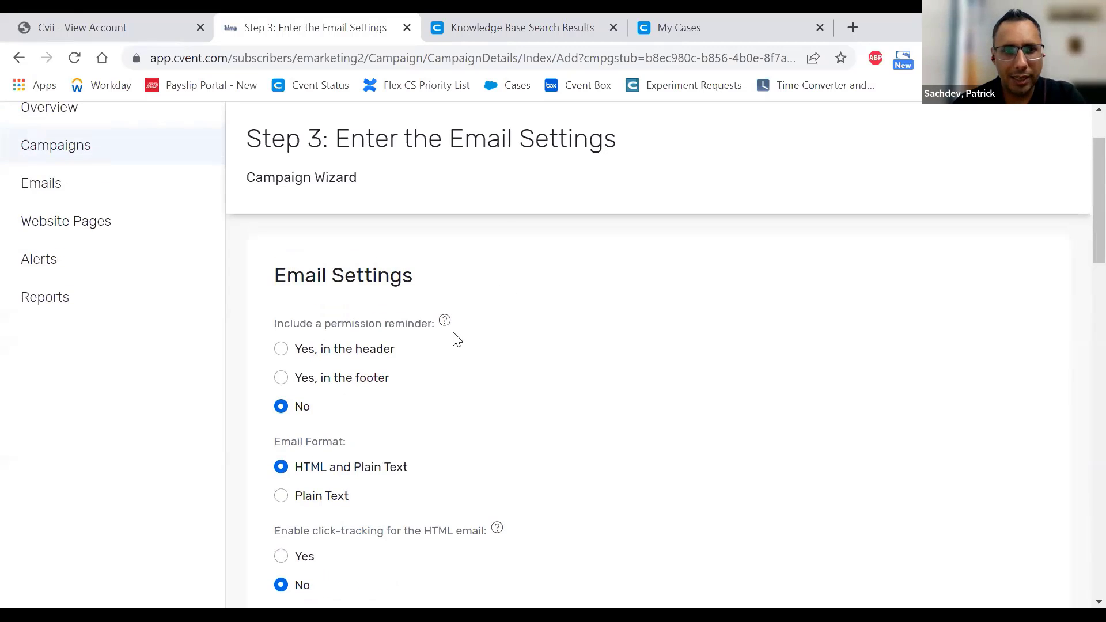
{"action": "mouse_move", "coordinate": [451, 322]}
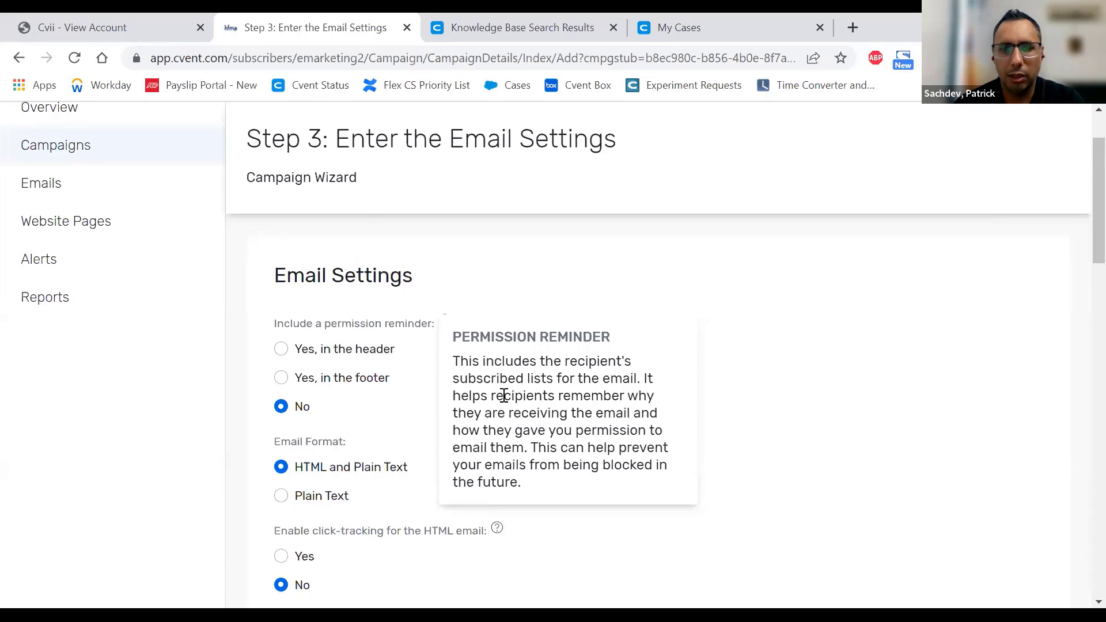
- Place the permission reminder in the email footer instead of the header
{"action": "left_click", "coordinate": [385, 358]}
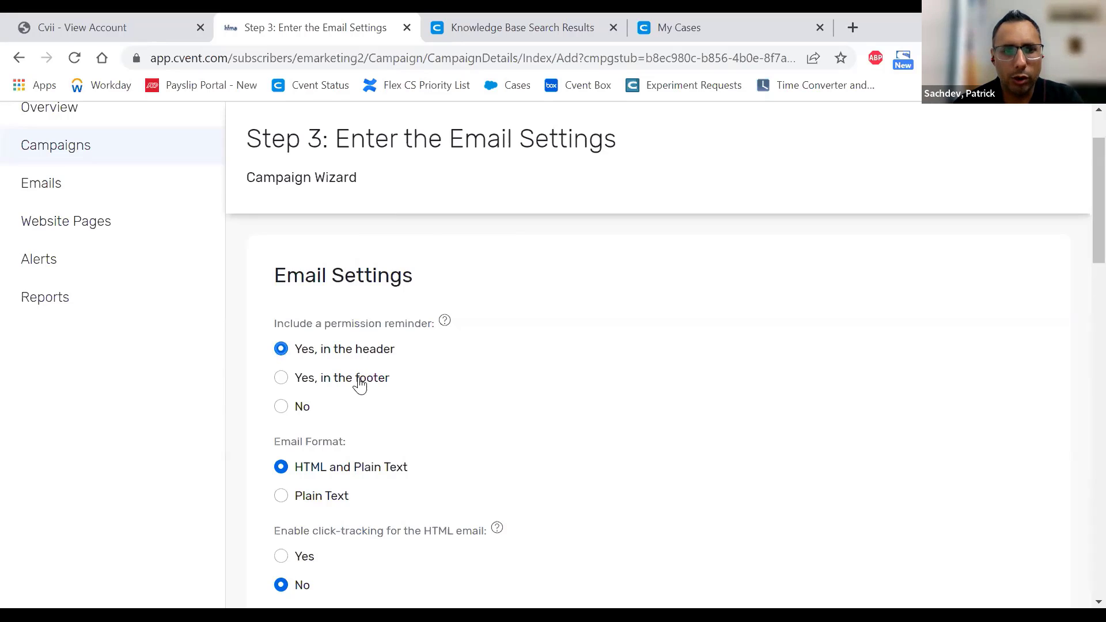
{"action": "left_click", "coordinate": [359, 381]}
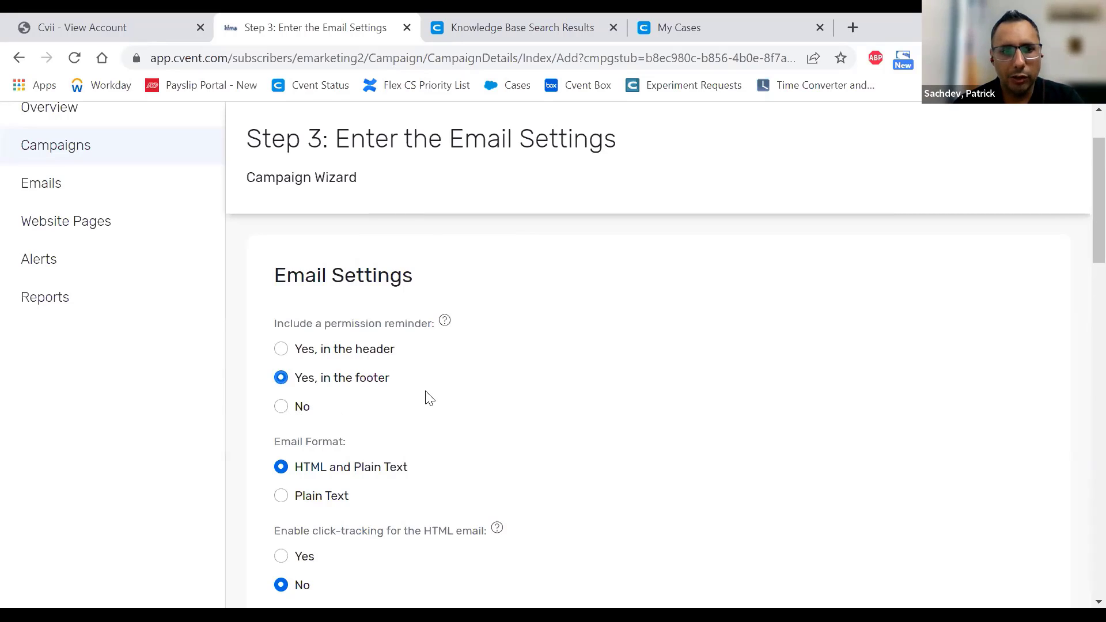
{"action": "scroll", "coordinate": [425, 395], "scroll_direction": "down", "scroll_amount": 3}
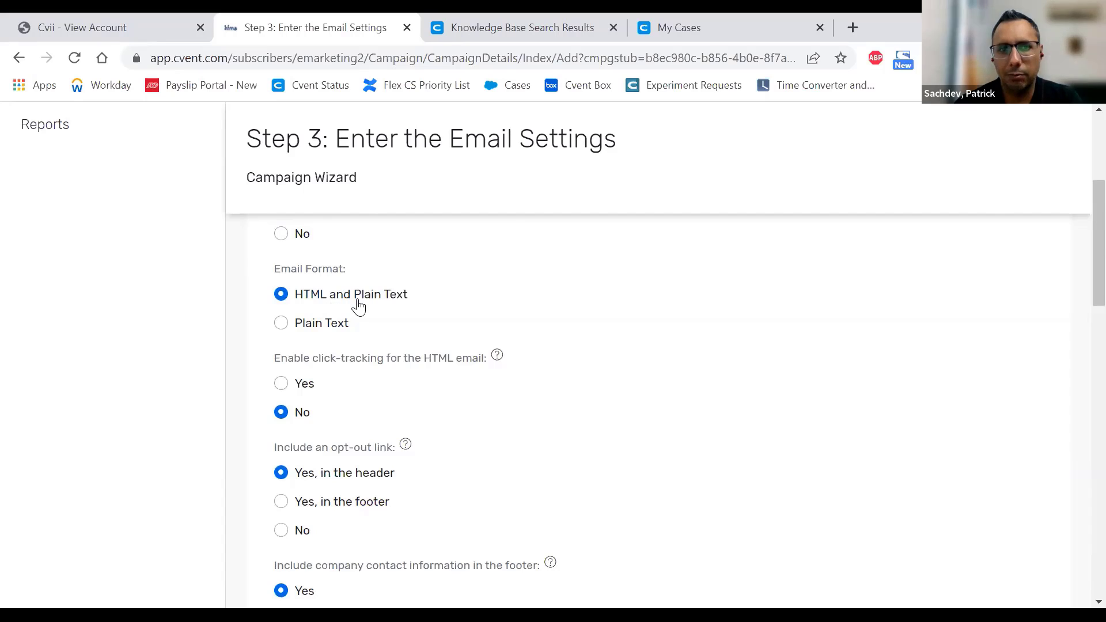
- Toggle the email format to Plain Text and back, then enable HTML click-tracking
{"action": "left_click", "coordinate": [339, 332]}
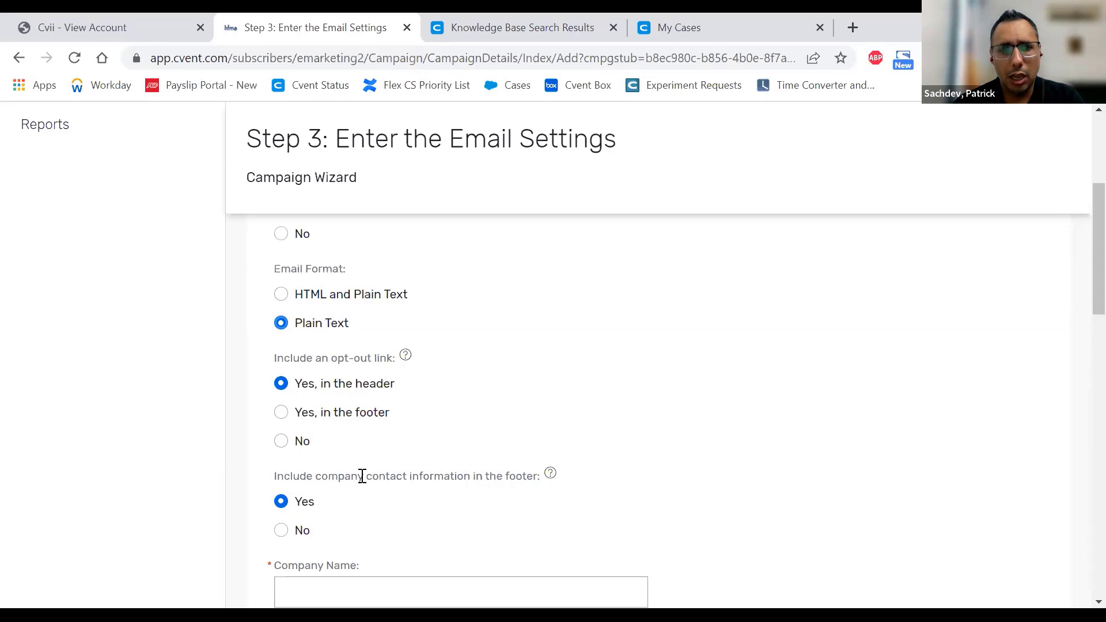
{"action": "left_click", "coordinate": [309, 302]}
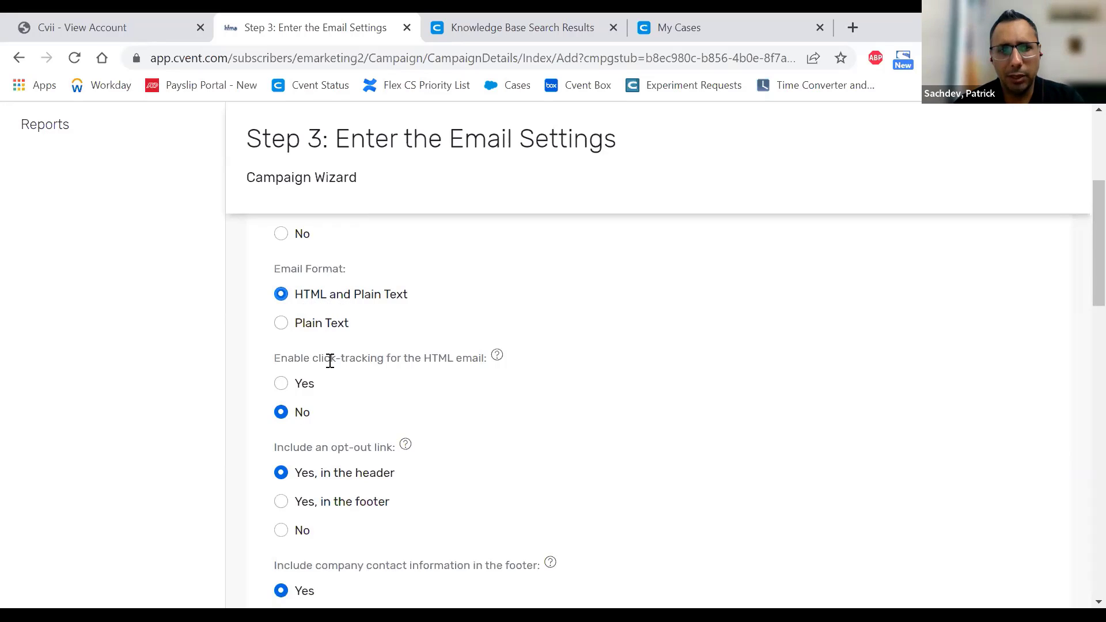
{"action": "left_click", "coordinate": [307, 394]}
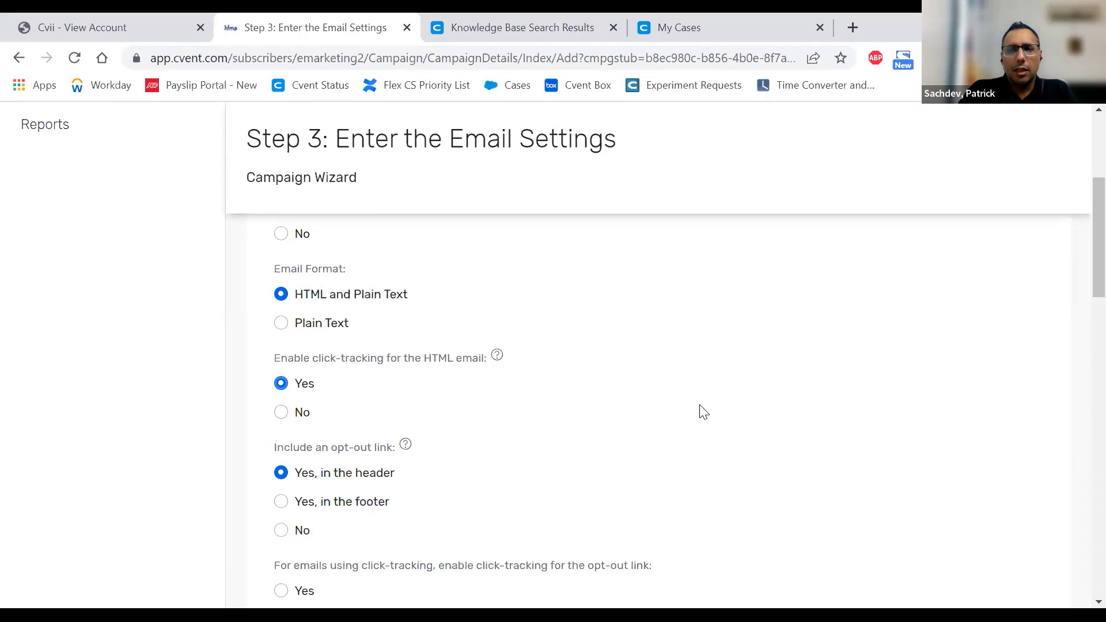
- Set 'Enable click-tracking for the HTML email' back to No
{"action": "left_click", "coordinate": [302, 414]}
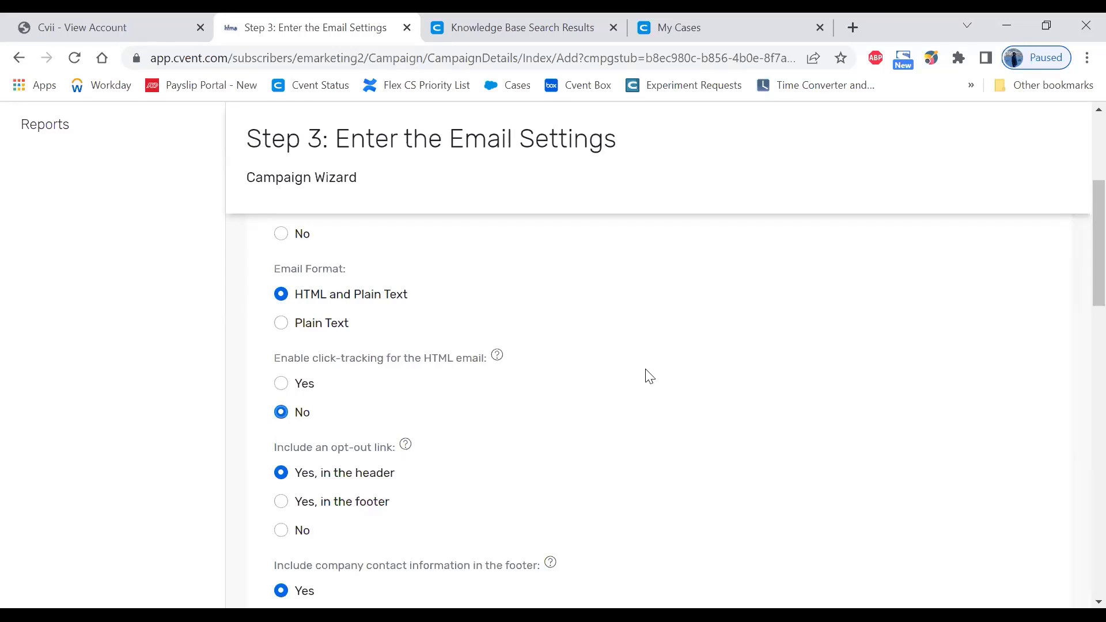
{"action": "scroll", "coordinate": [608, 342], "scroll_direction": "down", "scroll_amount": 2}
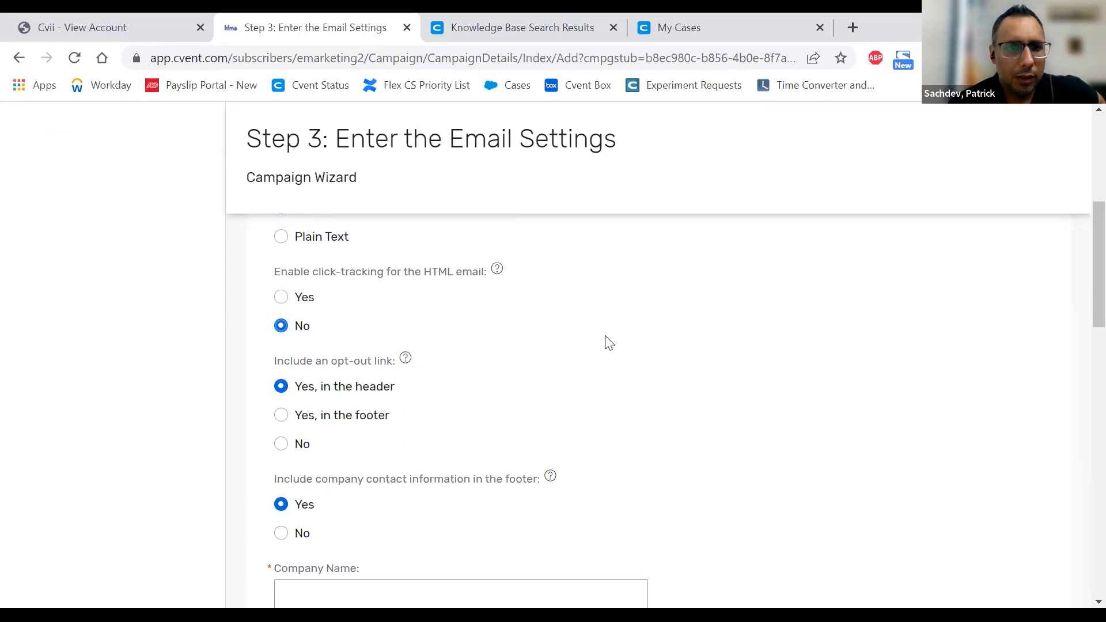
{"action": "scroll", "coordinate": [309, 277], "scroll_direction": "up", "scroll_amount": 2}
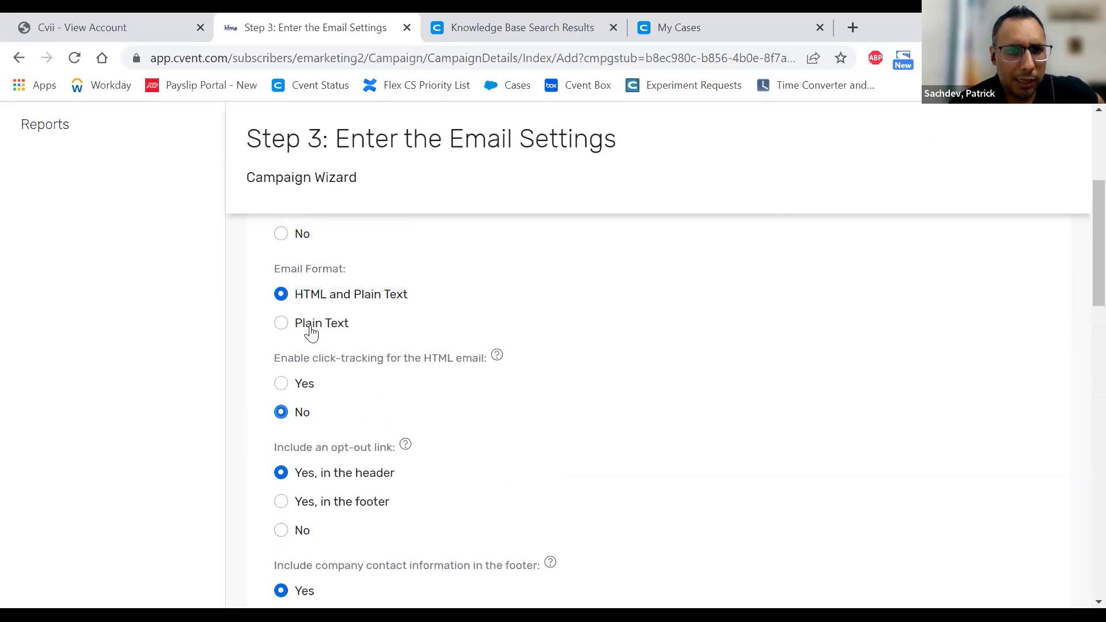
{"action": "left_click", "coordinate": [311, 333]}
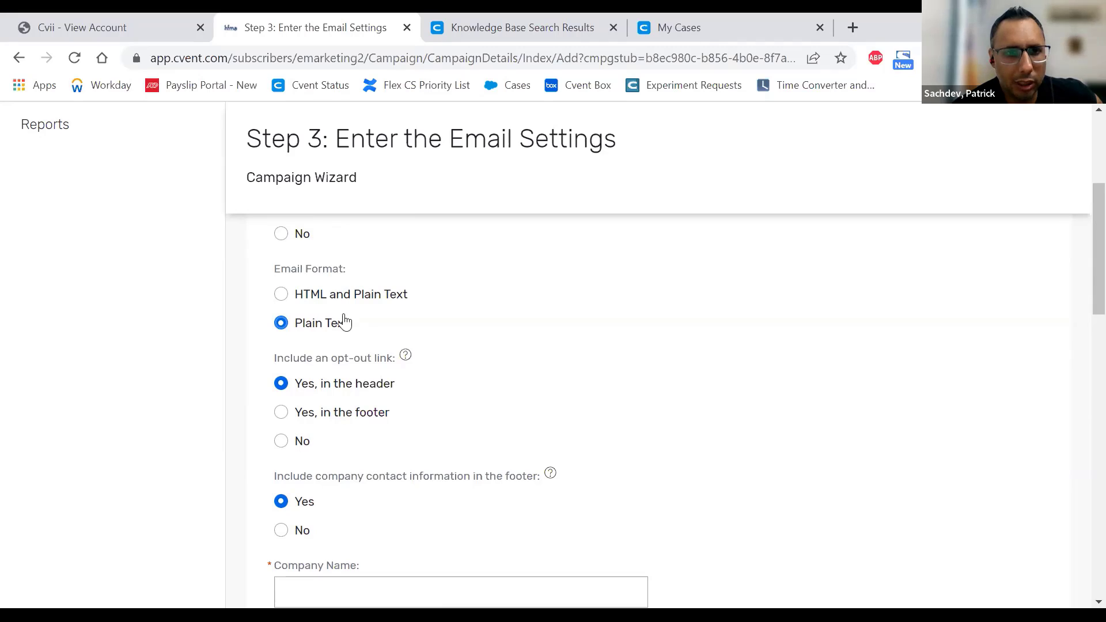
{"action": "left_click", "coordinate": [320, 295]}
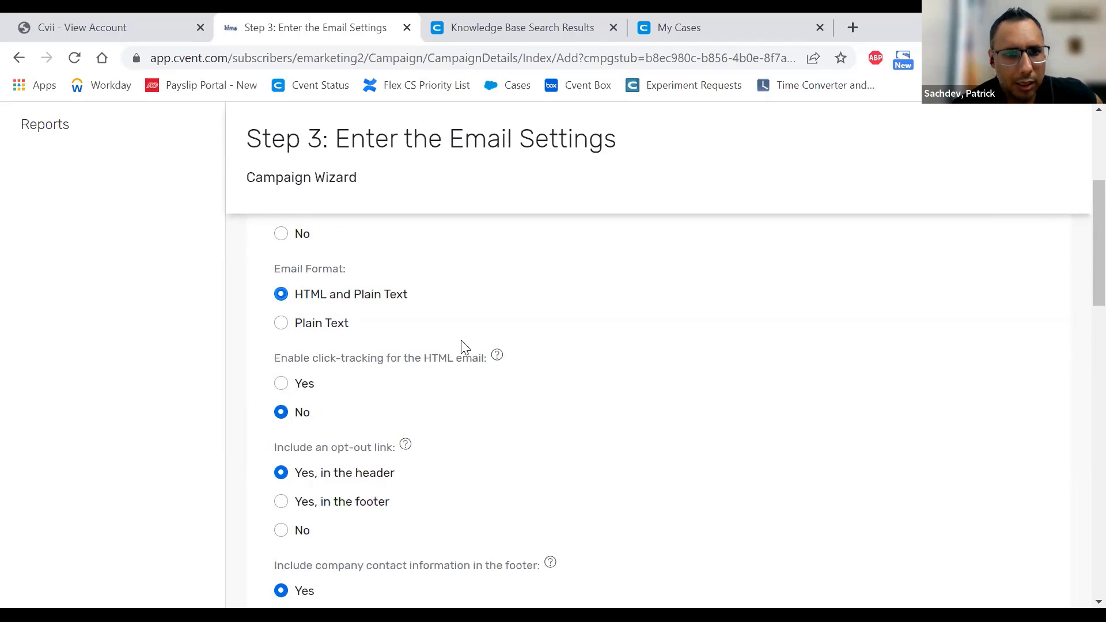
{"action": "scroll", "coordinate": [462, 349], "scroll_direction": "down", "scroll_amount": 3}
{"action": "scroll", "coordinate": [434, 329], "scroll_direction": "up", "scroll_amount": 2}
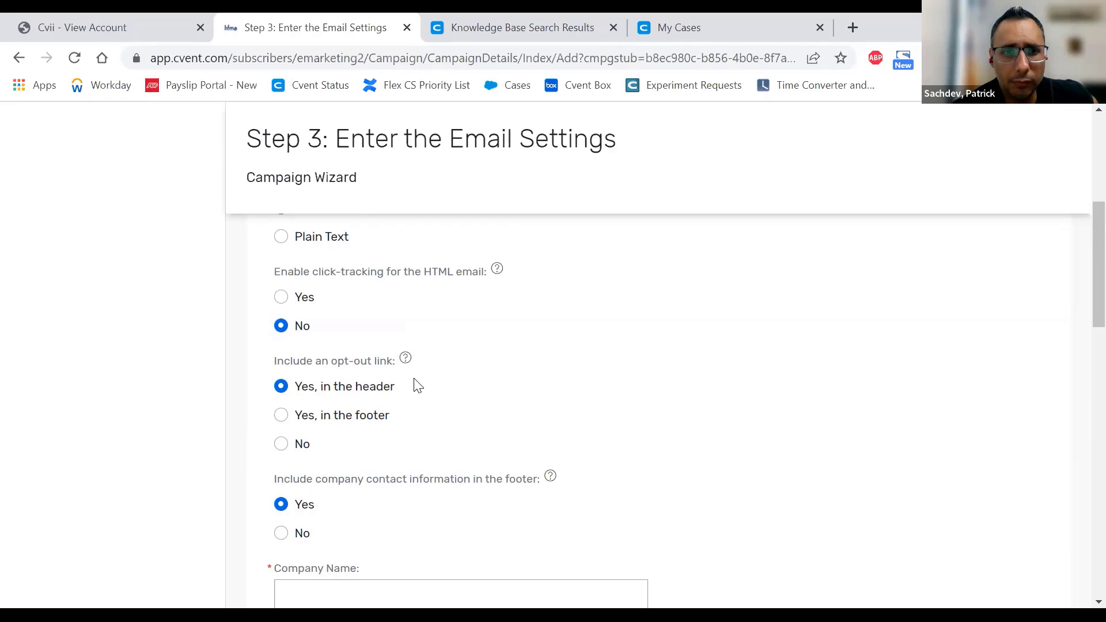
{"action": "mouse_move", "coordinate": [407, 364]}
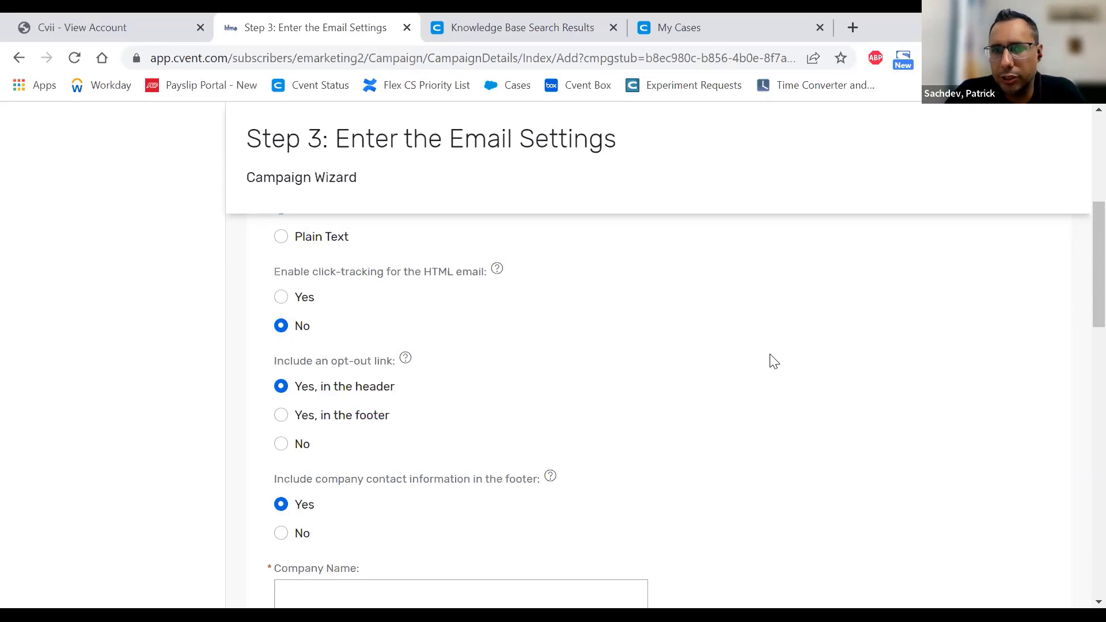
{"action": "scroll", "coordinate": [770, 361], "scroll_direction": "up", "scroll_amount": 6}
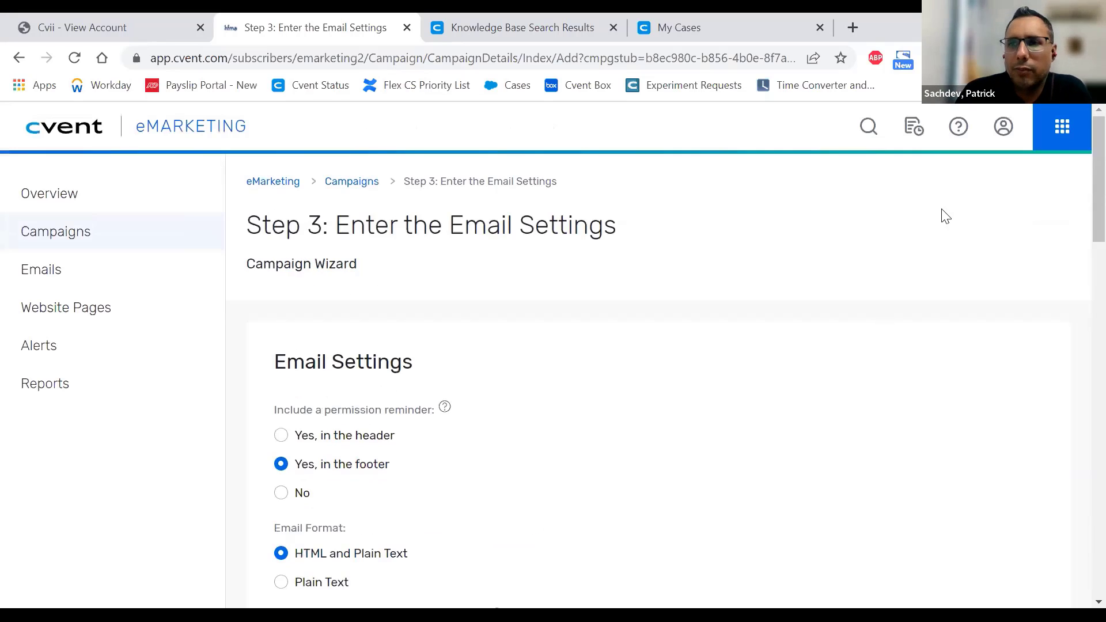
{"action": "left_click", "coordinate": [1058, 145]}
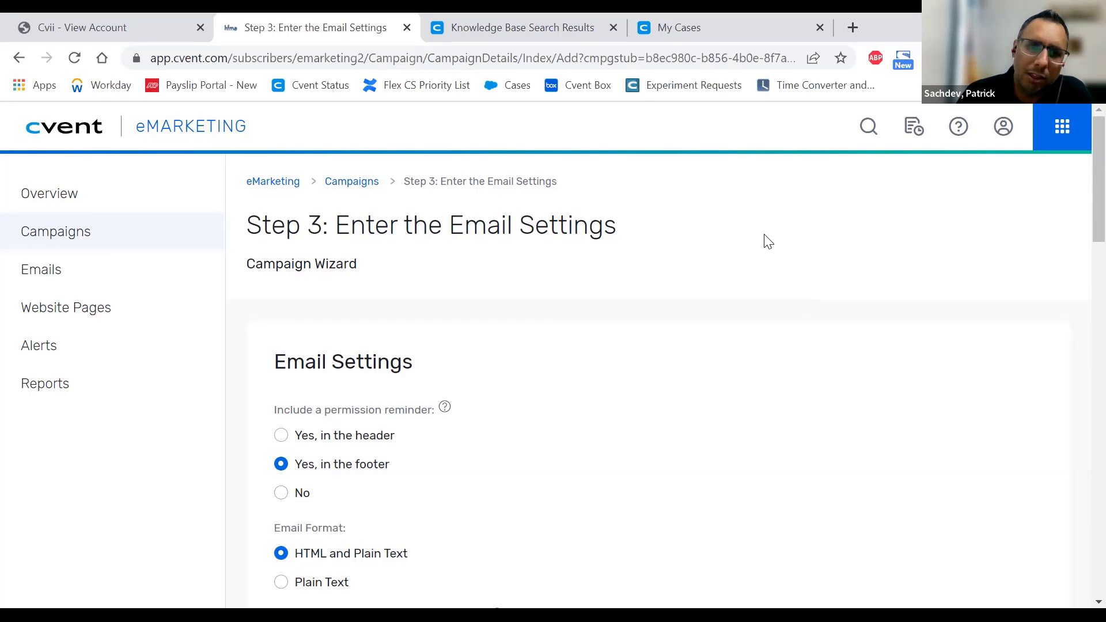
{"action": "scroll", "coordinate": [767, 241], "scroll_direction": "down", "scroll_amount": 3}
{"action": "scroll", "coordinate": [767, 241], "scroll_direction": "down", "scroll_amount": 1}
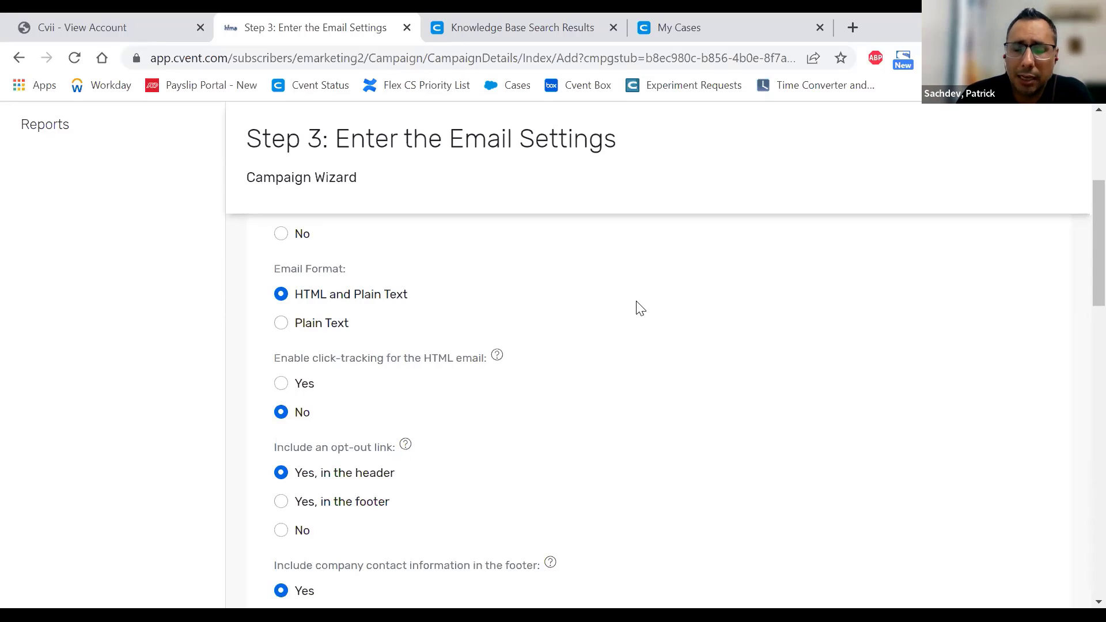
{"action": "scroll", "coordinate": [640, 308], "scroll_direction": "down", "scroll_amount": 3}
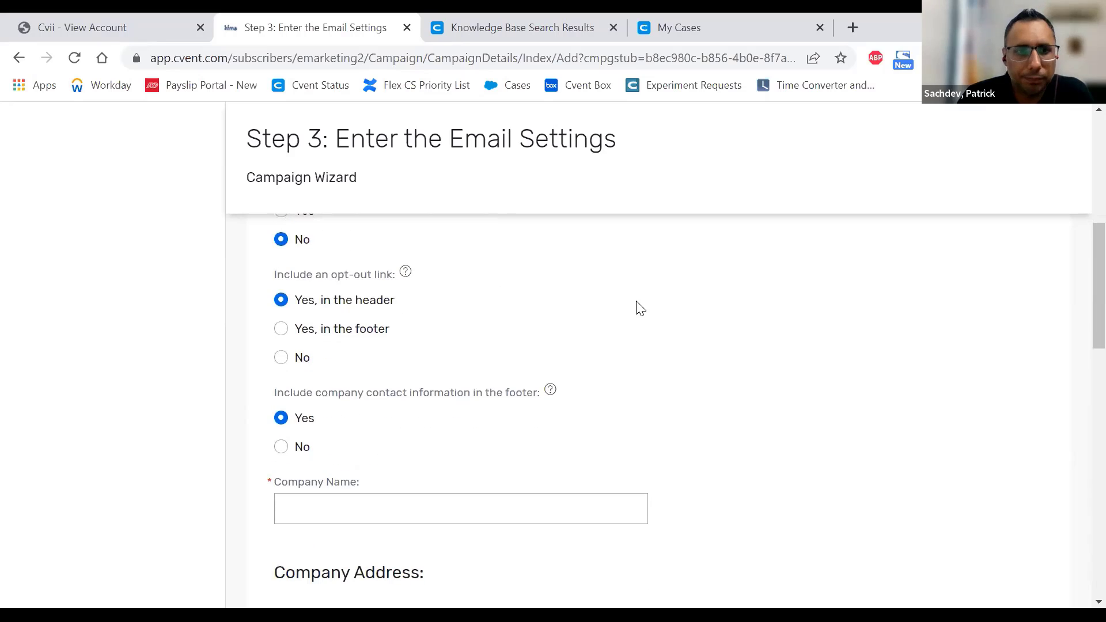
{"action": "scroll", "coordinate": [639, 308], "scroll_direction": "down", "scroll_amount": 2}
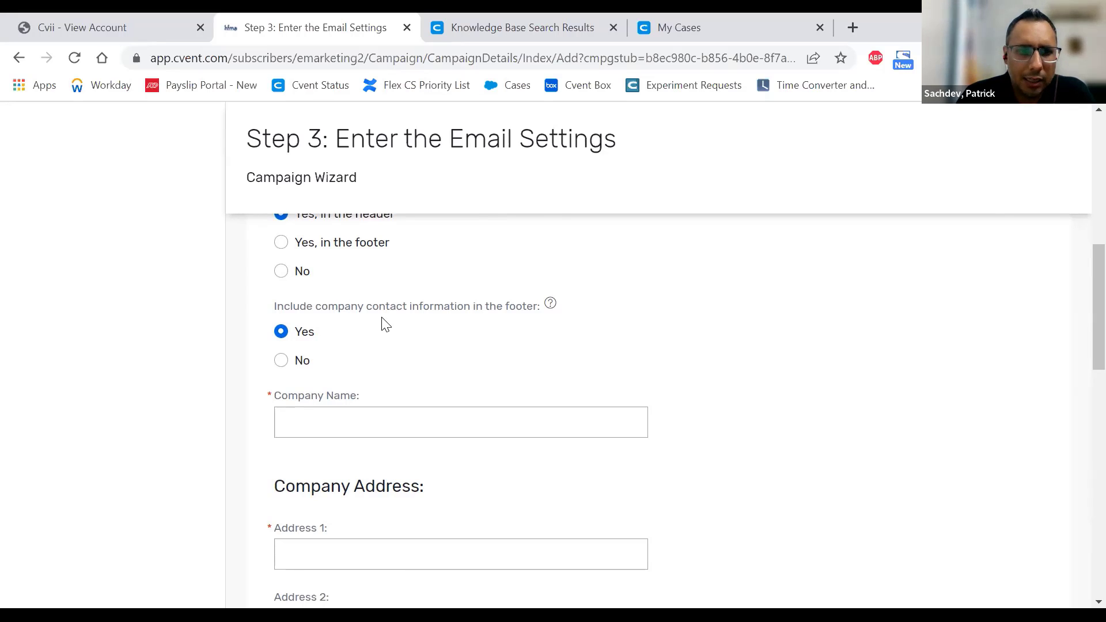
{"action": "scroll", "coordinate": [385, 323], "scroll_direction": "down", "scroll_amount": 1}
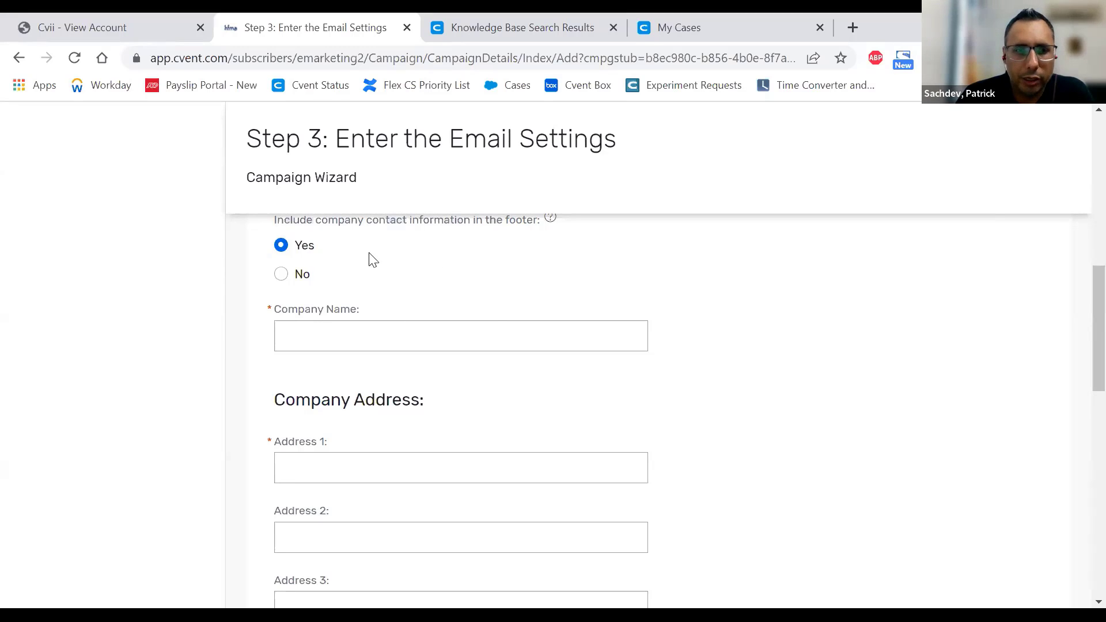
{"action": "scroll", "coordinate": [363, 254], "scroll_direction": "down", "scroll_amount": 2}
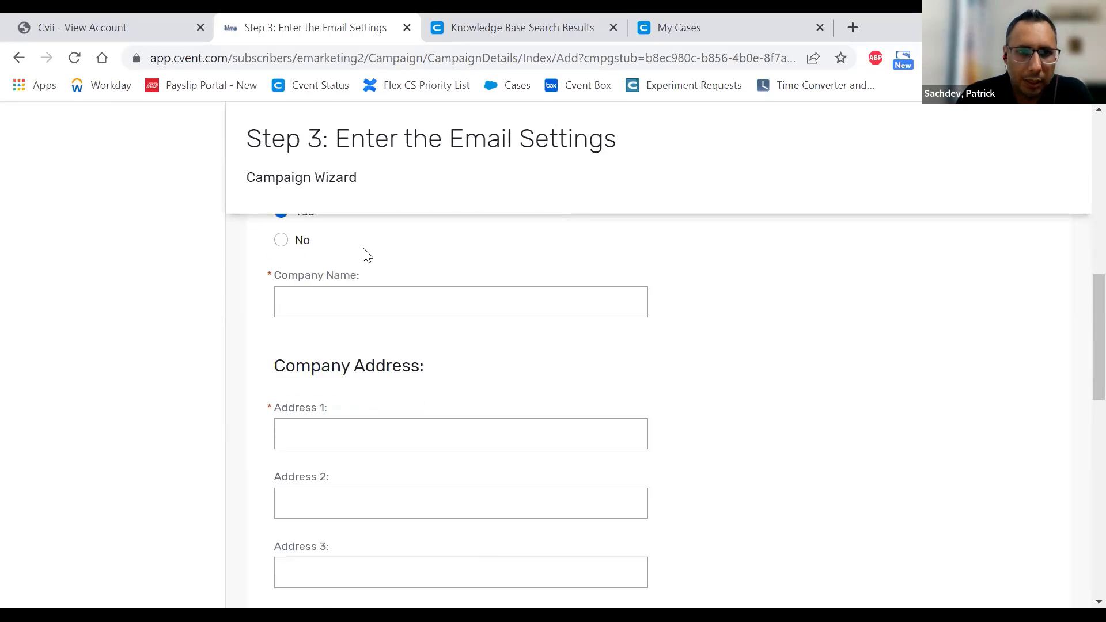
{"action": "left_click", "coordinate": [353, 261]}
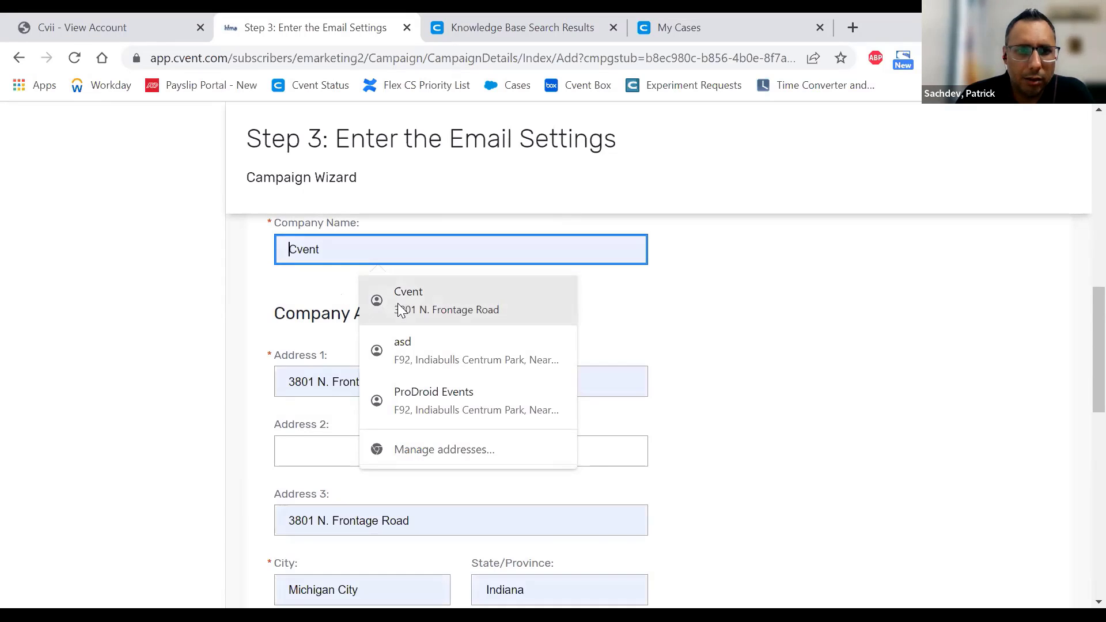
{"action": "left_click", "coordinate": [788, 344]}
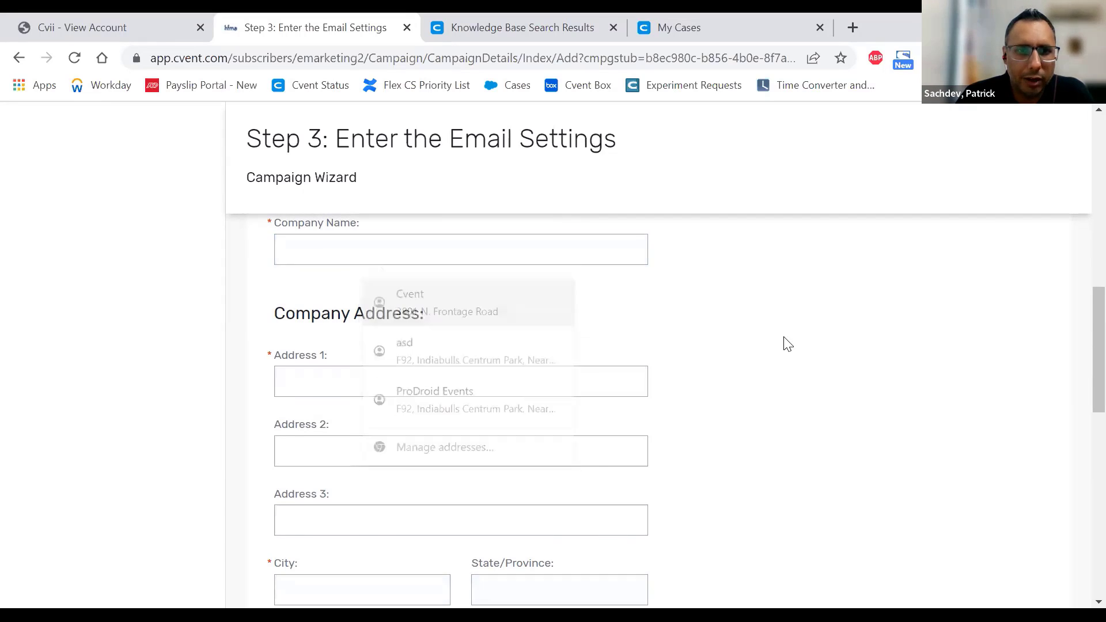
{"action": "left_click", "coordinate": [536, 251]}
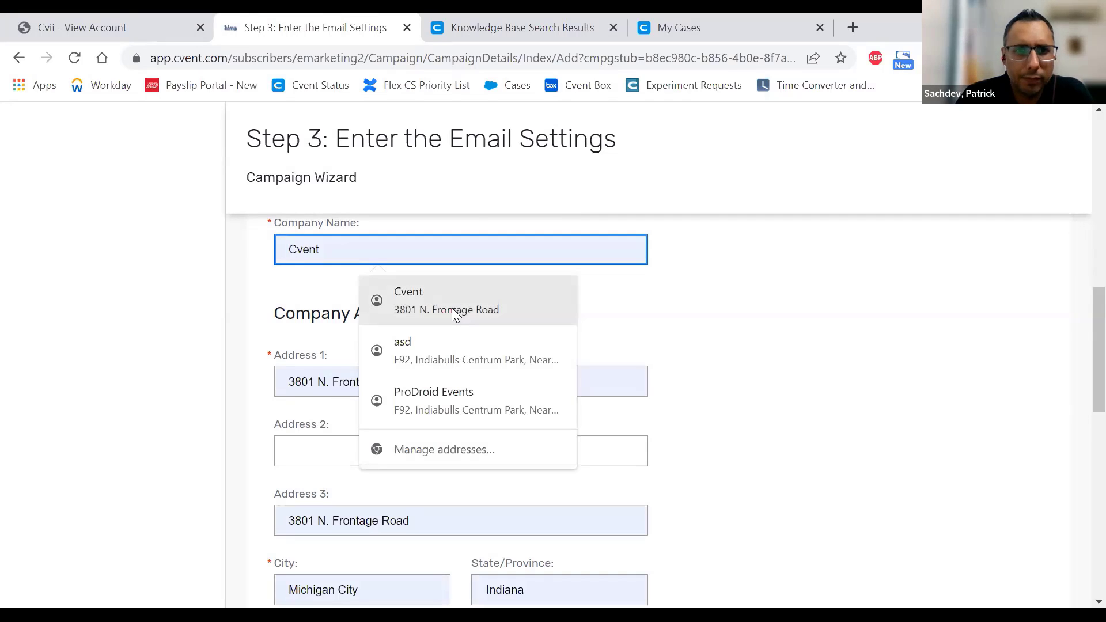
{"action": "left_click", "coordinate": [452, 310]}
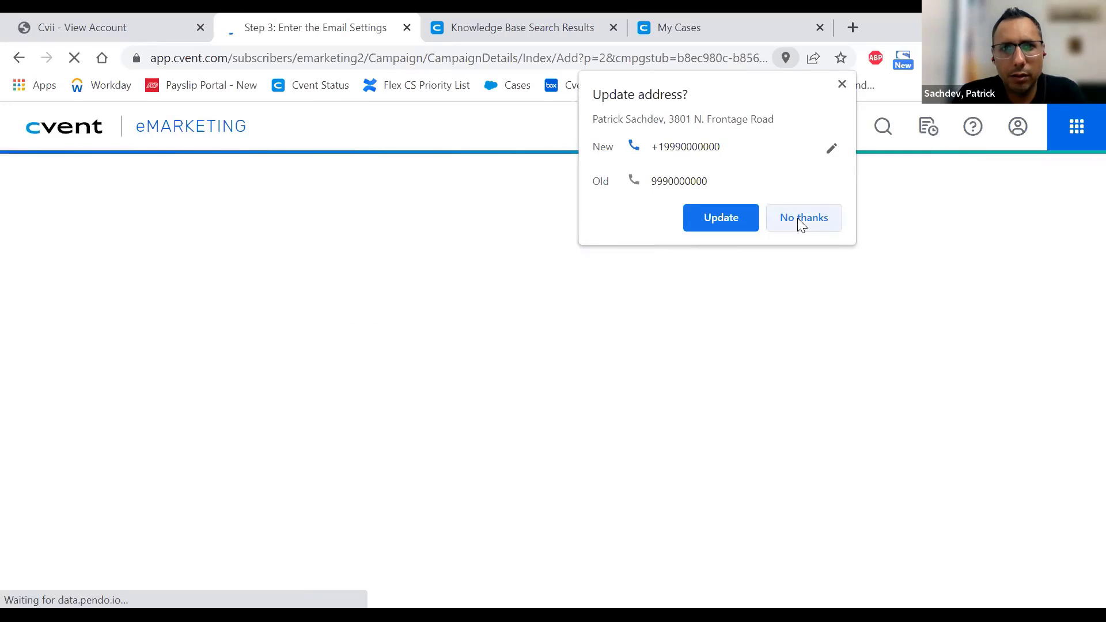
{"action": "scroll", "coordinate": [804, 387], "scroll_direction": "down", "scroll_amount": 3}
{"action": "scroll", "coordinate": [795, 384], "scroll_direction": "down", "scroll_amount": 3}
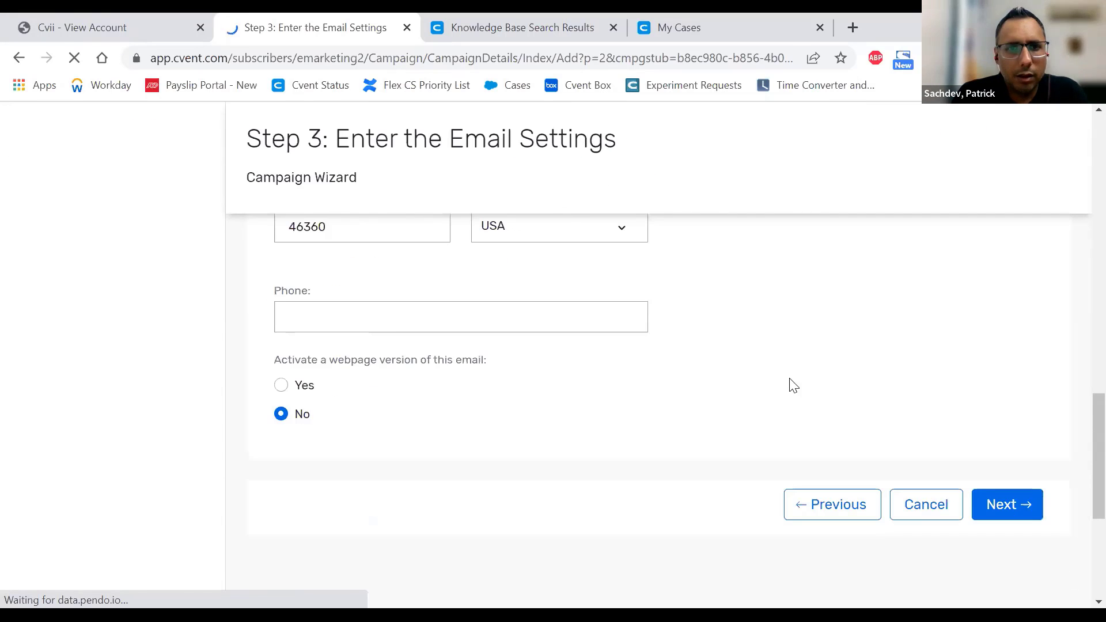
{"action": "scroll", "coordinate": [407, 346], "scroll_direction": "up", "scroll_amount": 5}
{"action": "scroll", "coordinate": [407, 346], "scroll_direction": "up", "scroll_amount": 7}
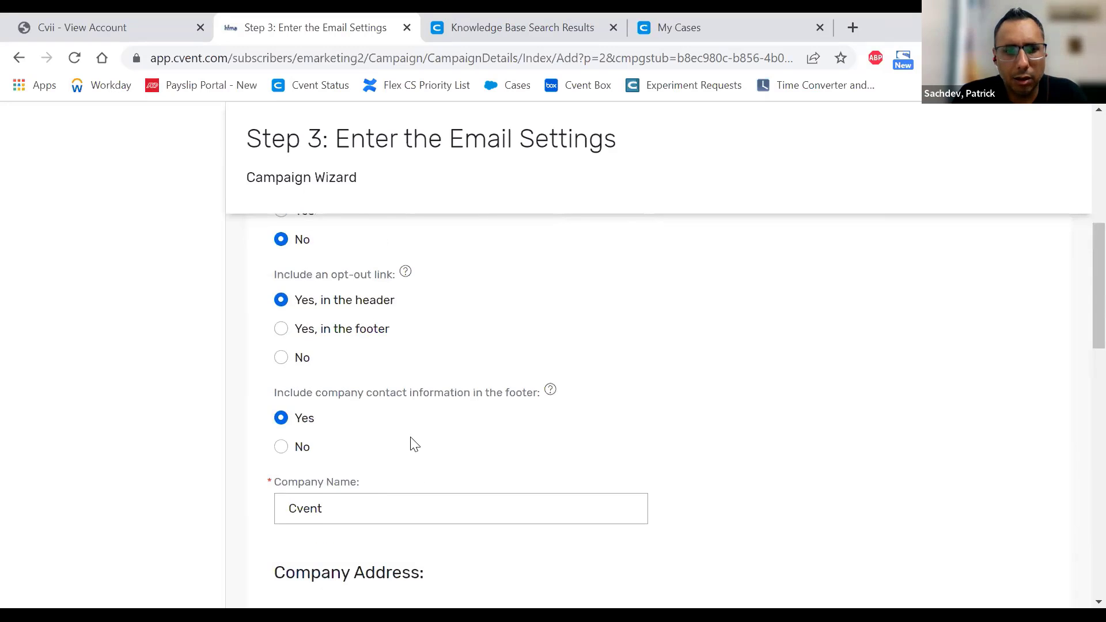
{"action": "scroll", "coordinate": [353, 426], "scroll_direction": "down", "scroll_amount": 1}
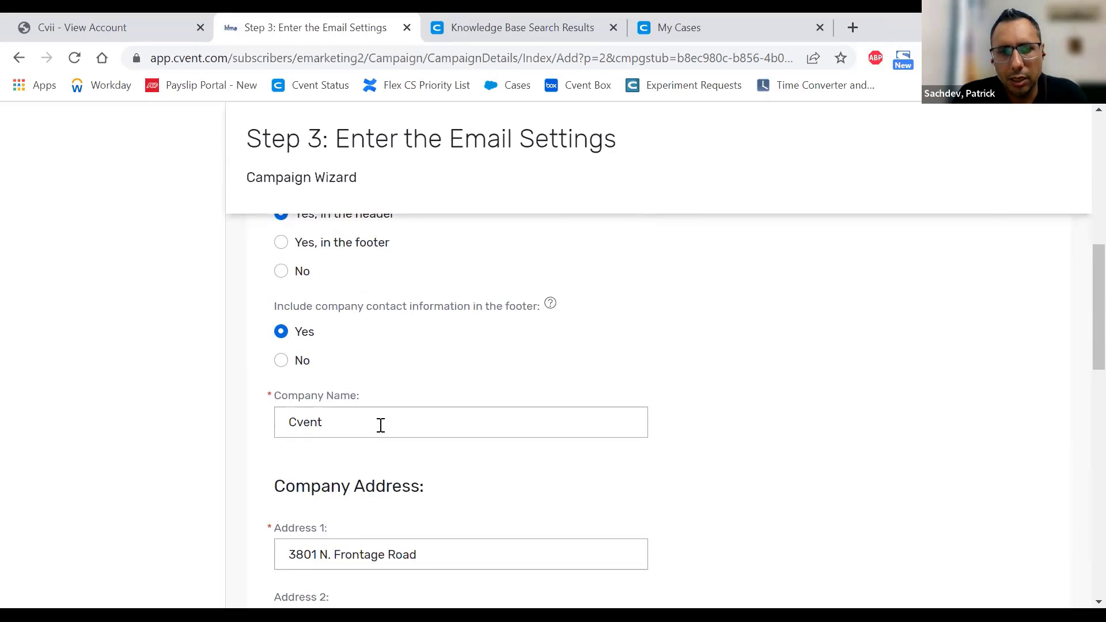
{"action": "scroll", "coordinate": [381, 425], "scroll_direction": "down", "scroll_amount": 2}
{"action": "scroll", "coordinate": [370, 445], "scroll_direction": "down", "scroll_amount": 1}
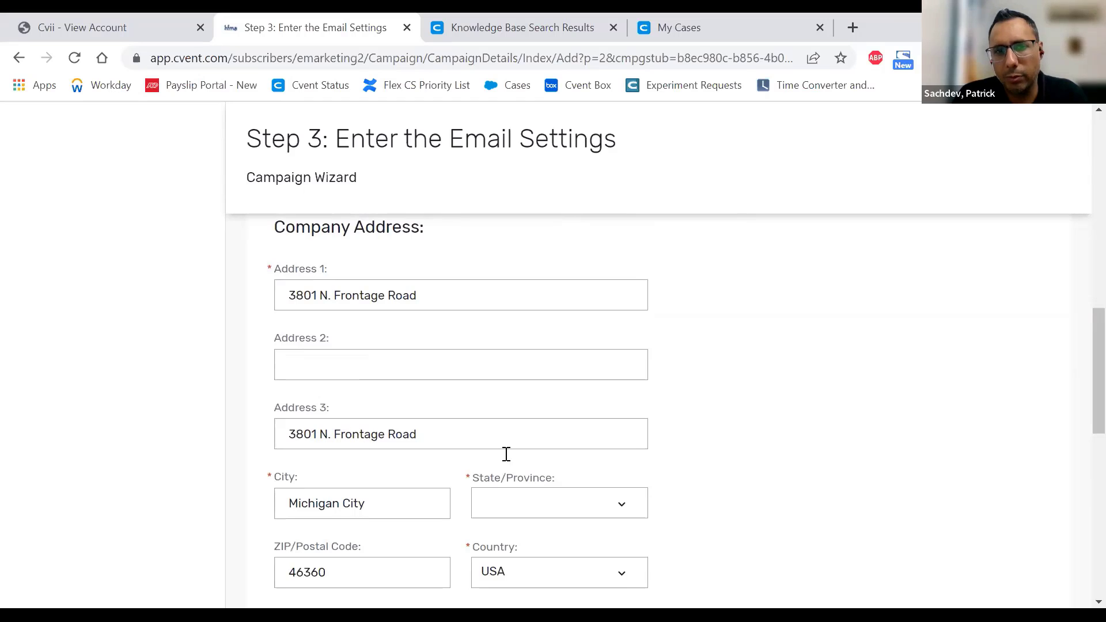
{"action": "scroll", "coordinate": [553, 507], "scroll_direction": "down", "scroll_amount": 1}
{"action": "scroll", "coordinate": [553, 506], "scroll_direction": "up", "scroll_amount": 2}
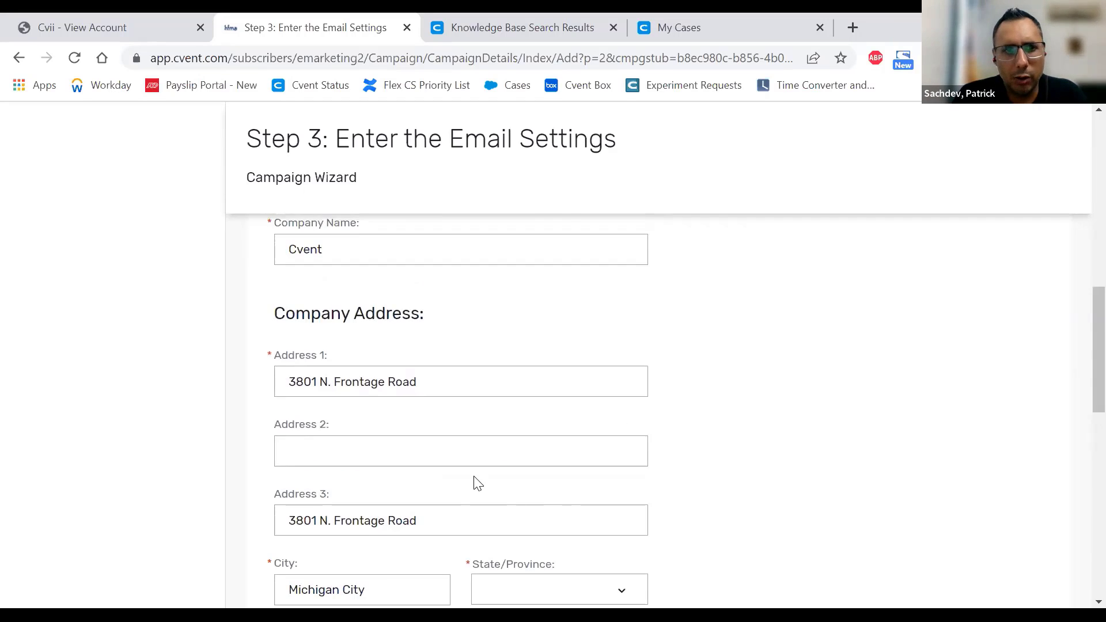
{"action": "scroll", "coordinate": [472, 478], "scroll_direction": "up", "scroll_amount": 4}
- Set footer company contact information to No and activate the email's webpage version
{"action": "left_click", "coordinate": [281, 533]}
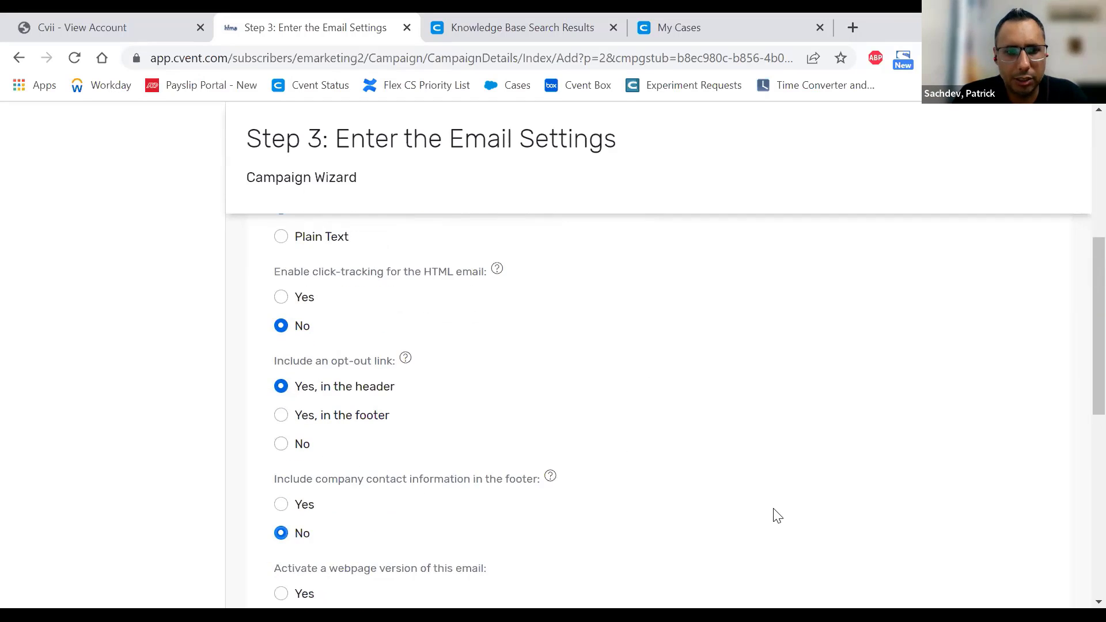
{"action": "scroll", "coordinate": [770, 477], "scroll_direction": "down", "scroll_amount": 3}
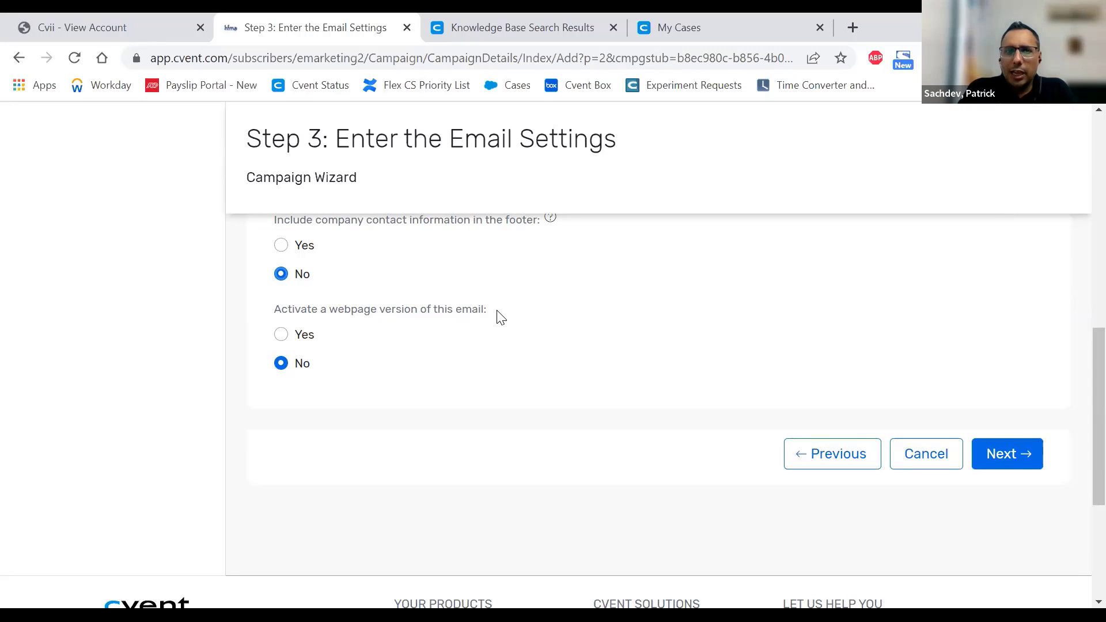
{"action": "left_click", "coordinate": [280, 339]}
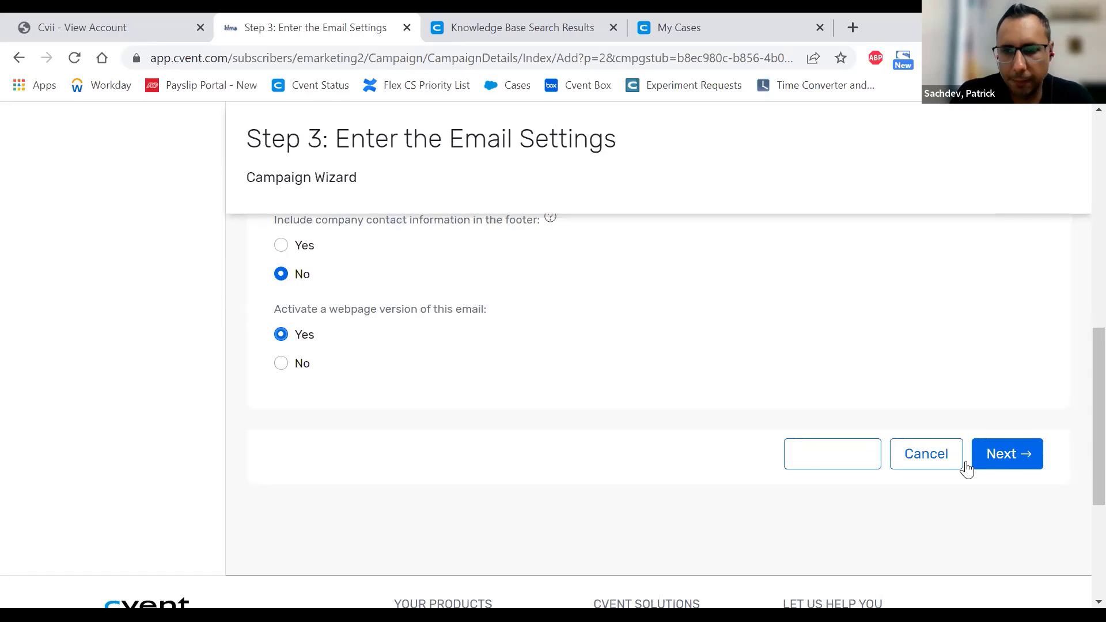
- Advance to the distribution-list step and briefly open the App Switcher
{"action": "left_click", "coordinate": [1001, 455]}
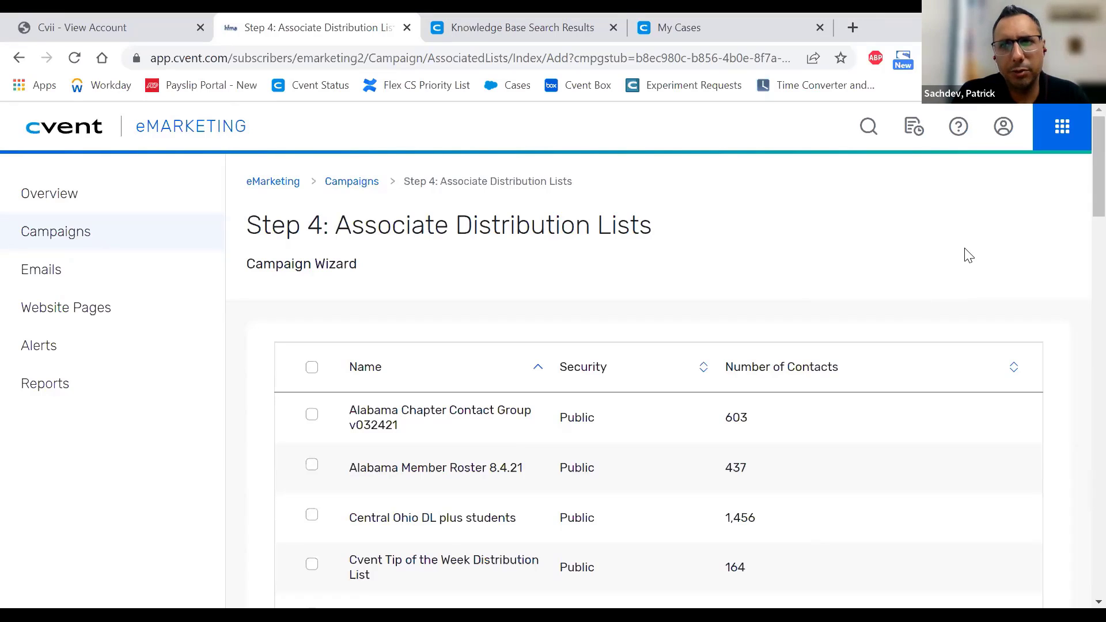
{"action": "left_click", "coordinate": [1060, 144]}
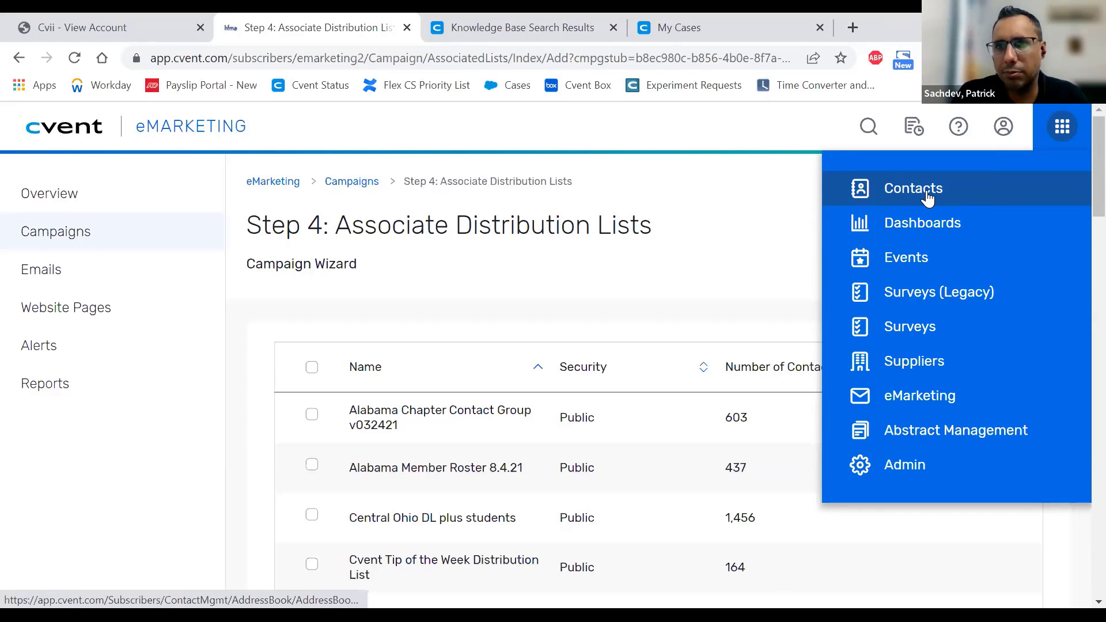
{"action": "left_click", "coordinate": [768, 216]}
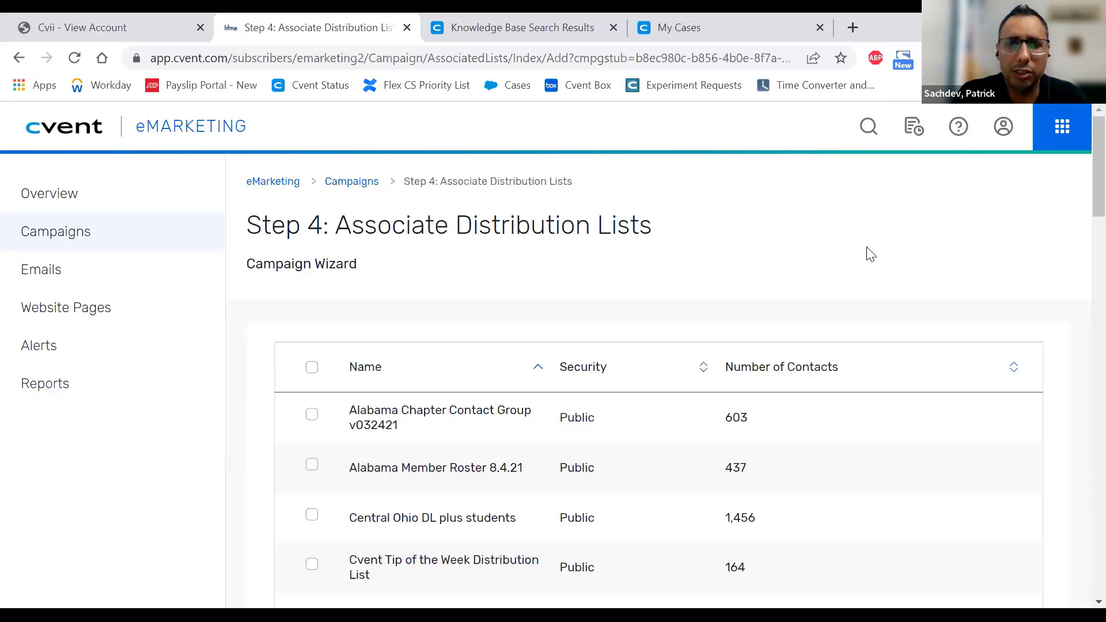
- Tick Alabama Chapter Contact Group, then cancel the wizard back to Campaign Selection
{"action": "scroll", "coordinate": [870, 254], "scroll_direction": "down", "scroll_amount": 5}
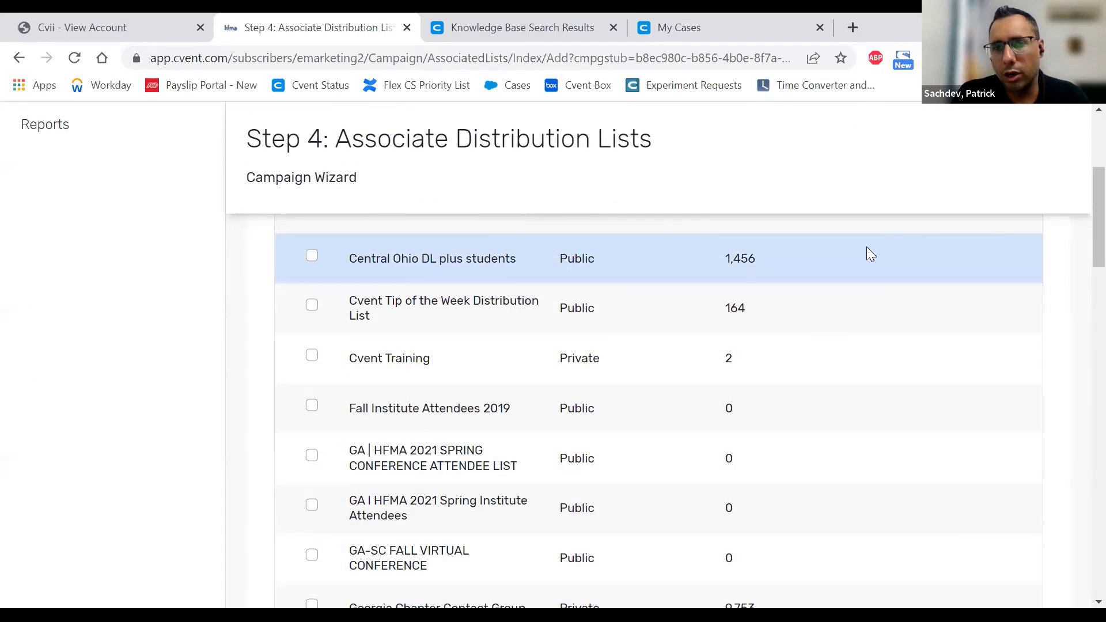
{"action": "scroll", "coordinate": [889, 282], "scroll_direction": "down", "scroll_amount": 5}
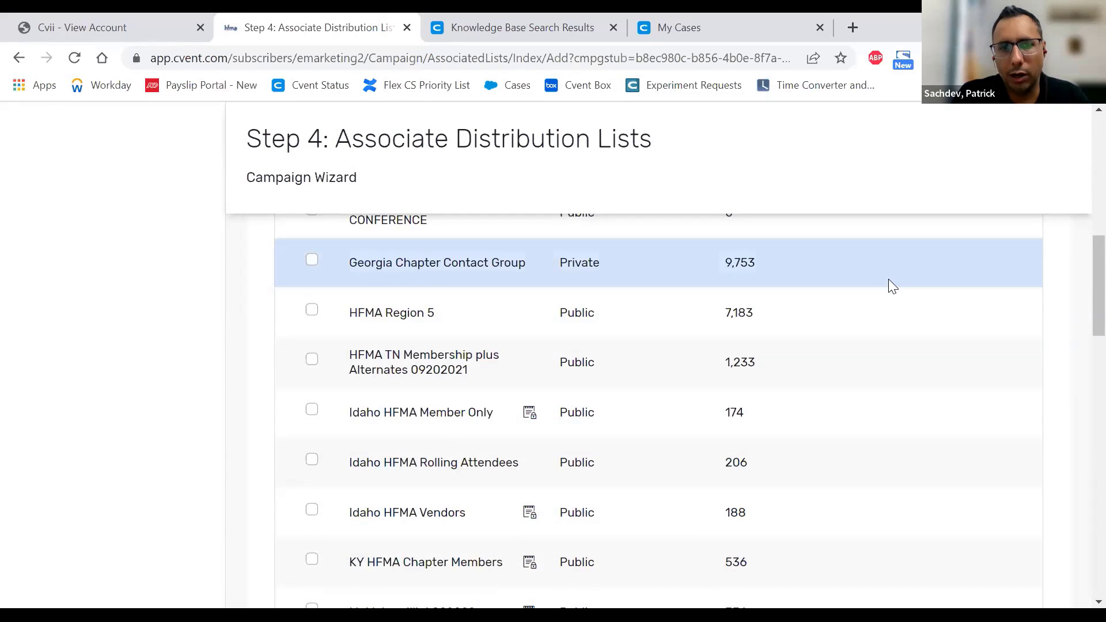
{"action": "scroll", "coordinate": [891, 285], "scroll_direction": "up", "scroll_amount": 15}
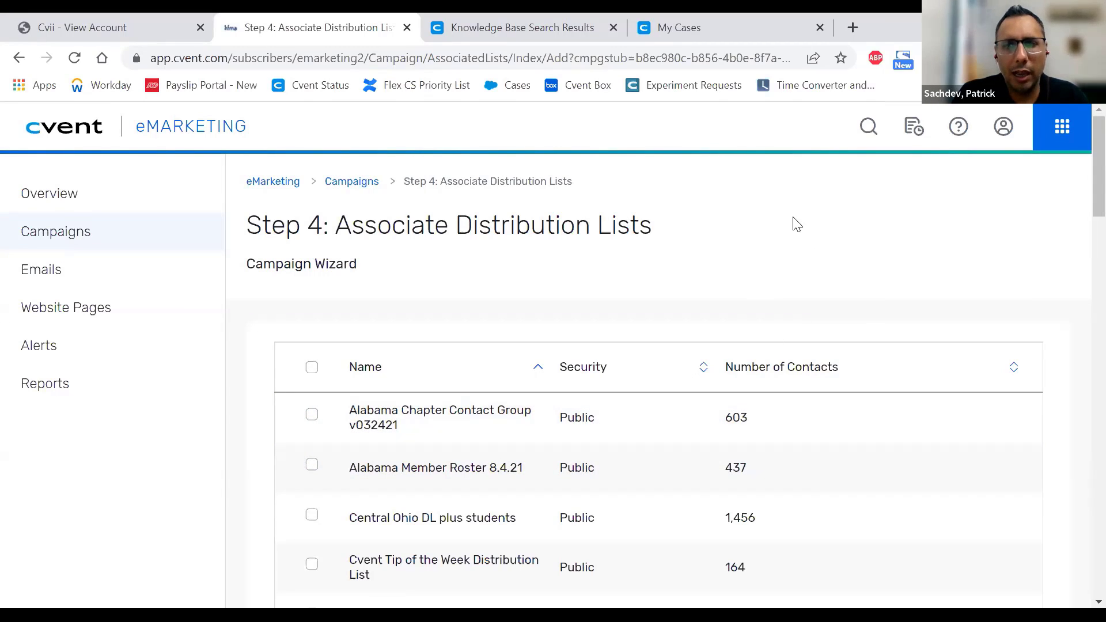
{"action": "left_click", "coordinate": [312, 414]}
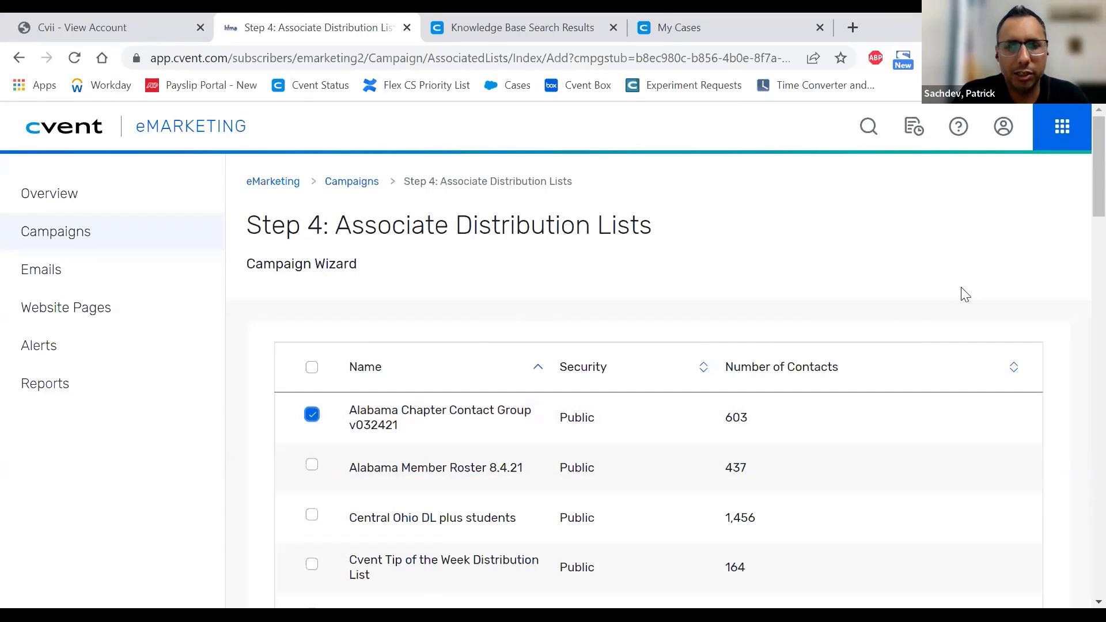
{"action": "scroll", "coordinate": [1002, 277], "scroll_direction": "down", "scroll_amount": 15}
{"action": "scroll", "coordinate": [1075, 385], "scroll_direction": "down", "scroll_amount": 15}
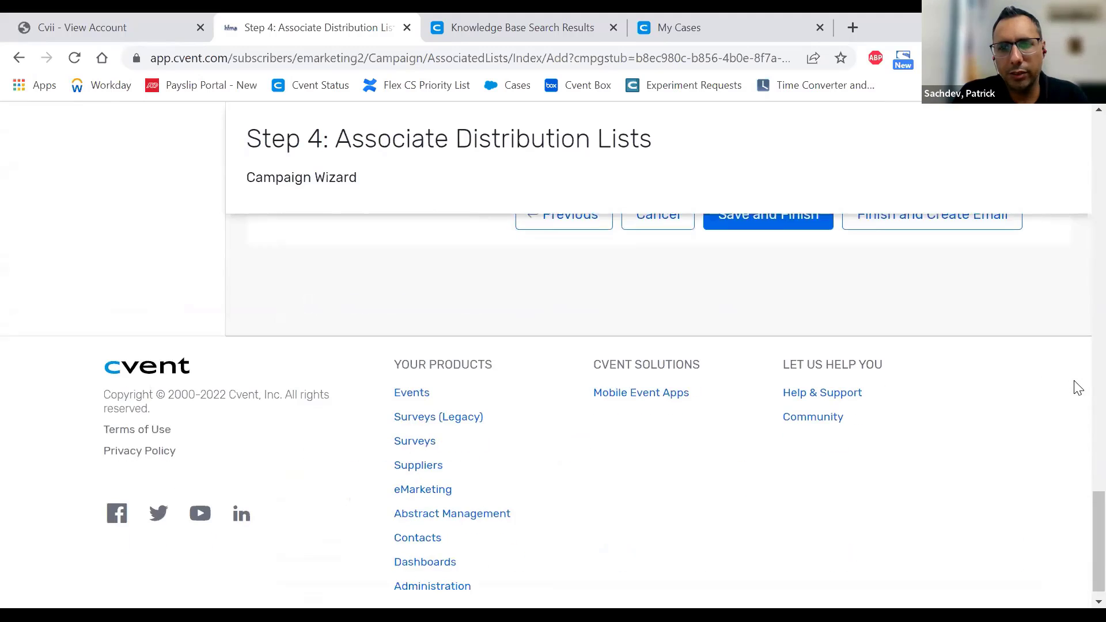
{"action": "scroll", "coordinate": [1075, 386], "scroll_direction": "up", "scroll_amount": 5}
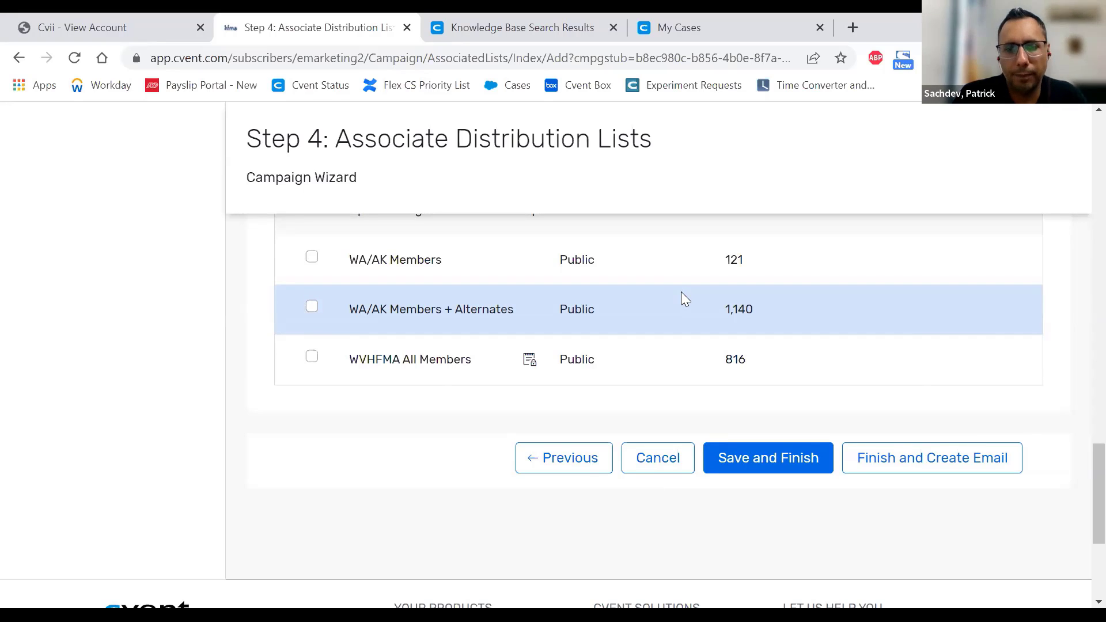
{"action": "left_click", "coordinate": [662, 458]}
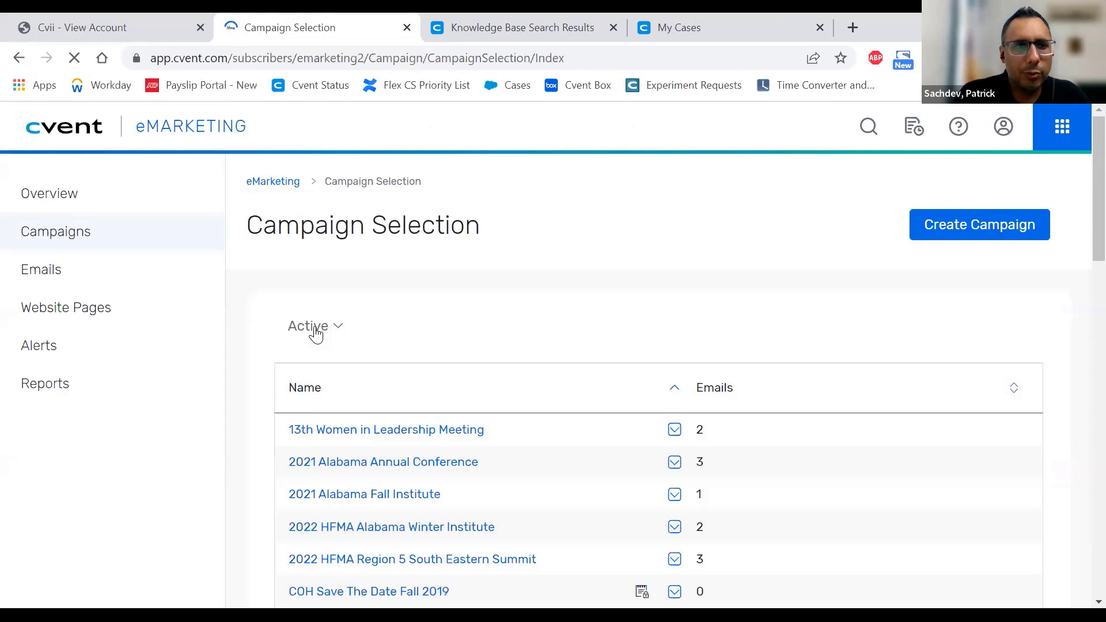
- Go to the Emails list, then try the All Campaigns filter and the email name search
{"action": "left_click", "coordinate": [314, 330]}
{"action": "left_click", "coordinate": [84, 248]}
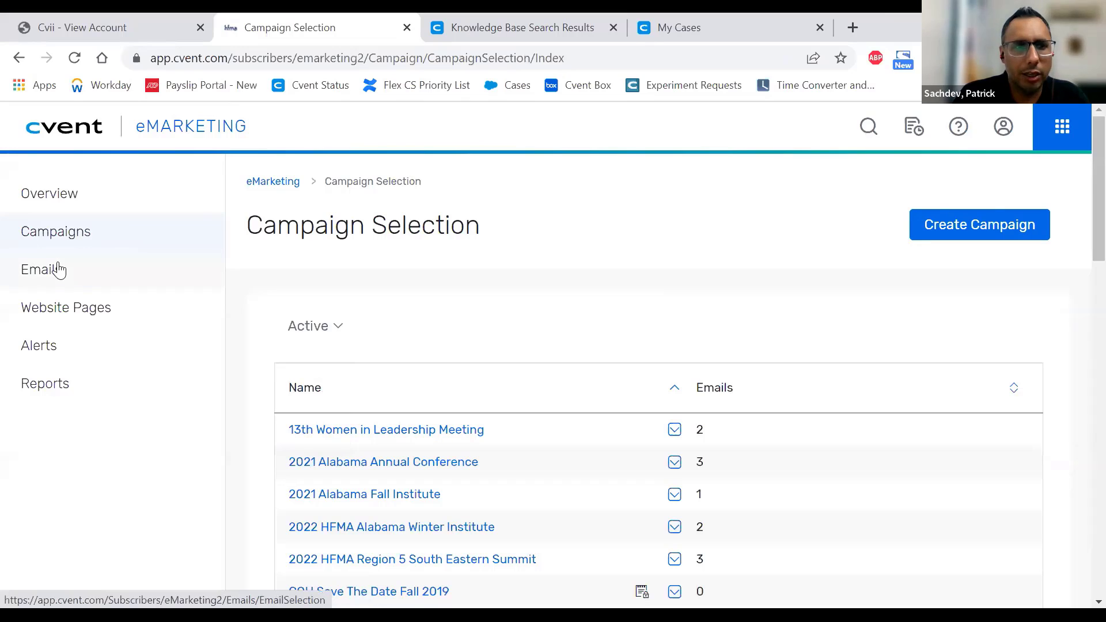
{"action": "left_click", "coordinate": [58, 271]}
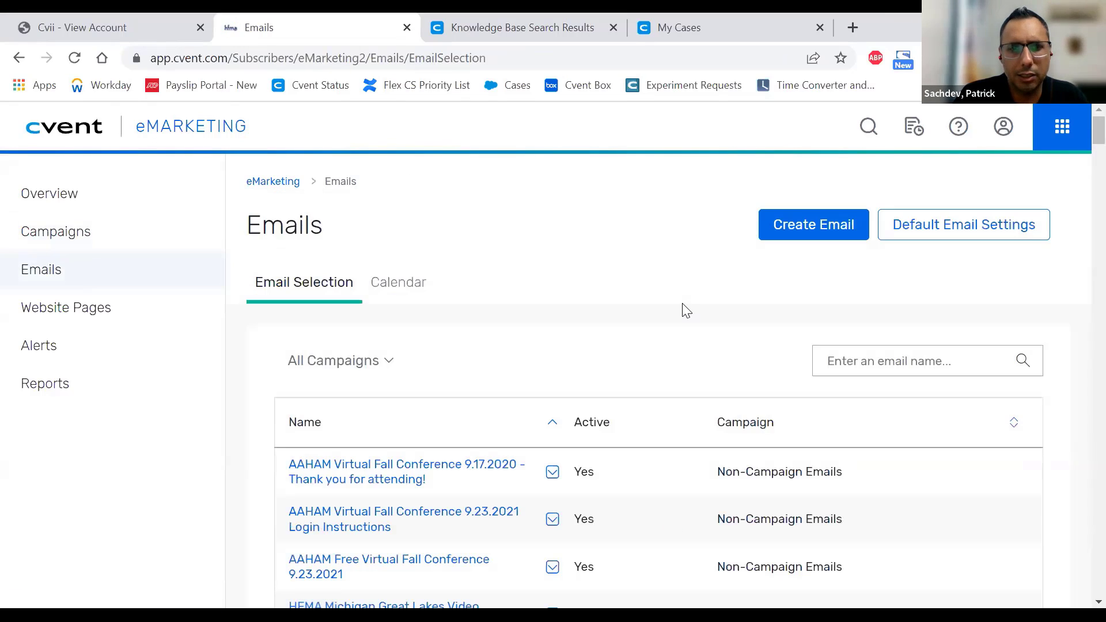
{"action": "scroll", "coordinate": [685, 311], "scroll_direction": "down", "scroll_amount": 6}
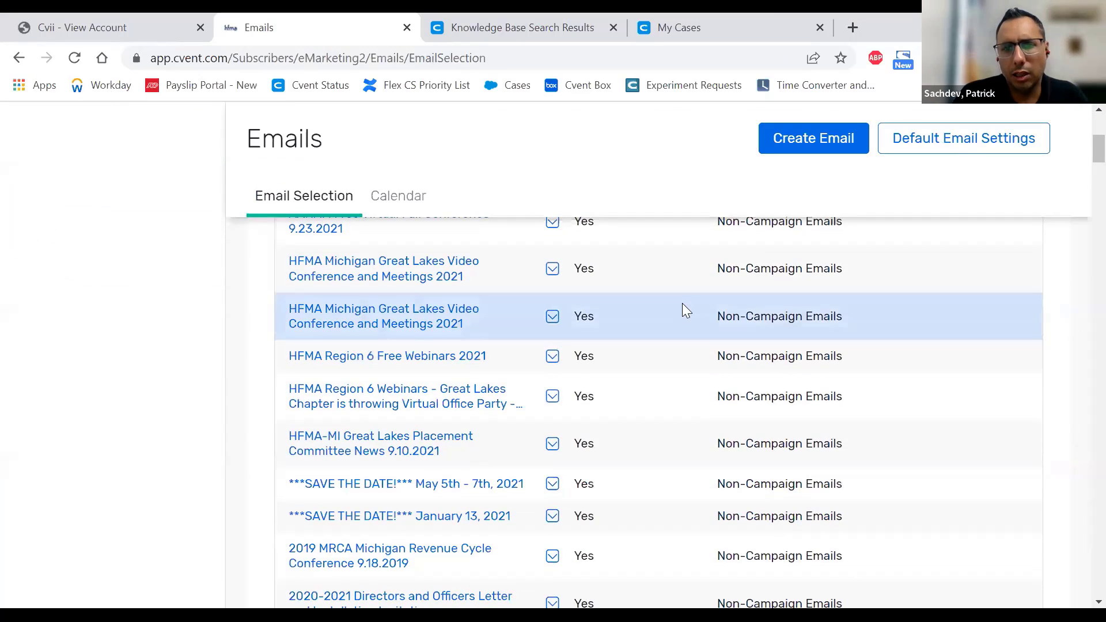
{"action": "scroll", "coordinate": [682, 304], "scroll_direction": "up", "scroll_amount": 6}
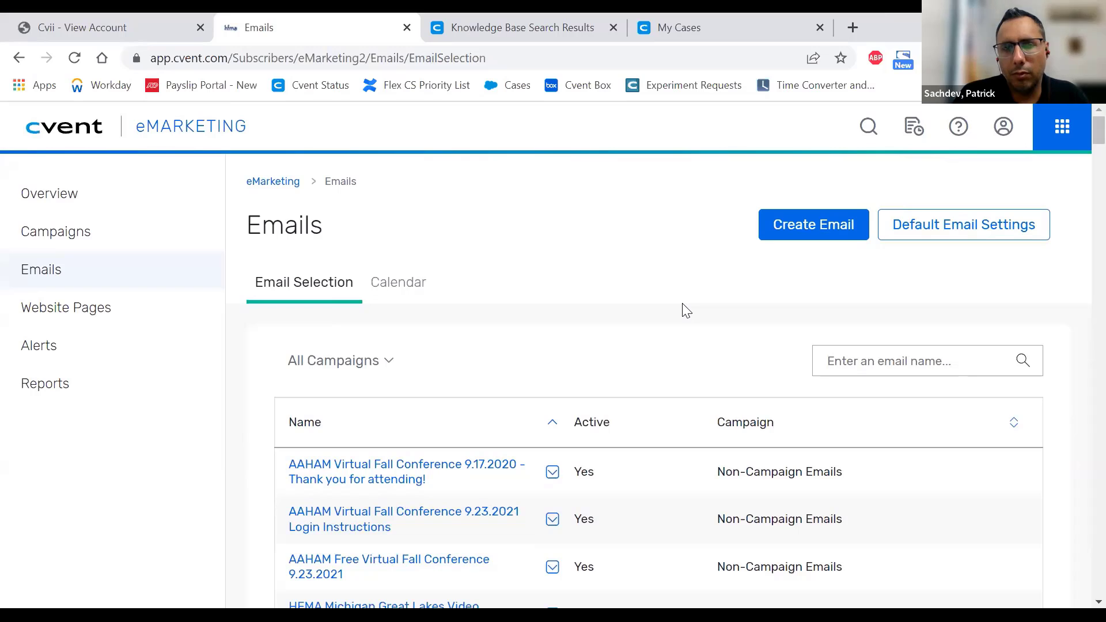
{"action": "left_click", "coordinate": [389, 361]}
{"action": "left_click", "coordinate": [602, 355]}
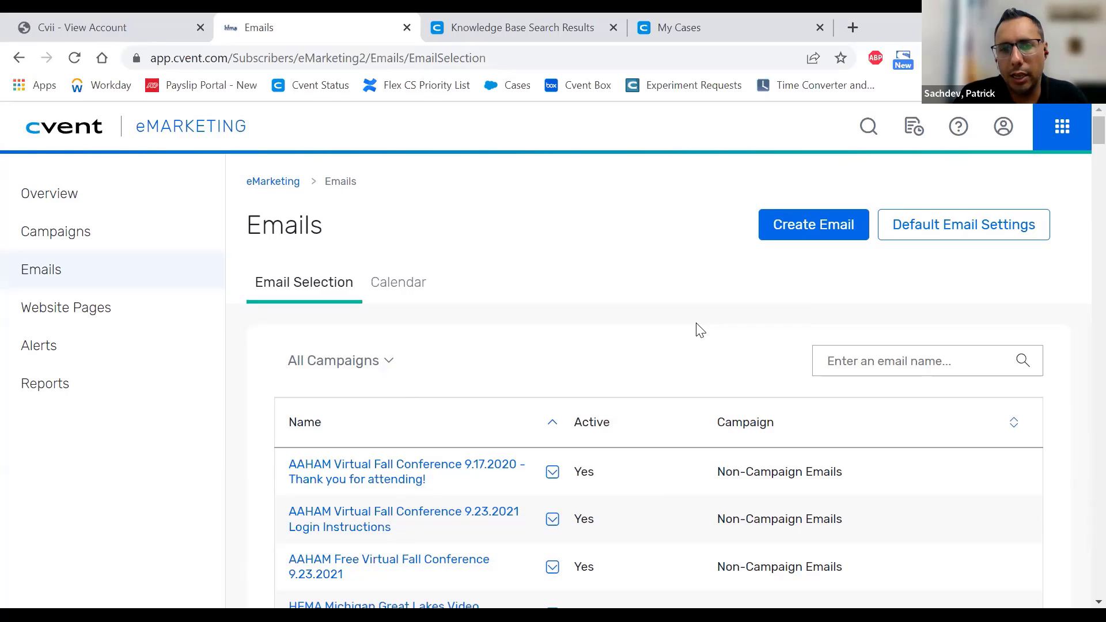
{"action": "left_click", "coordinate": [898, 369]}
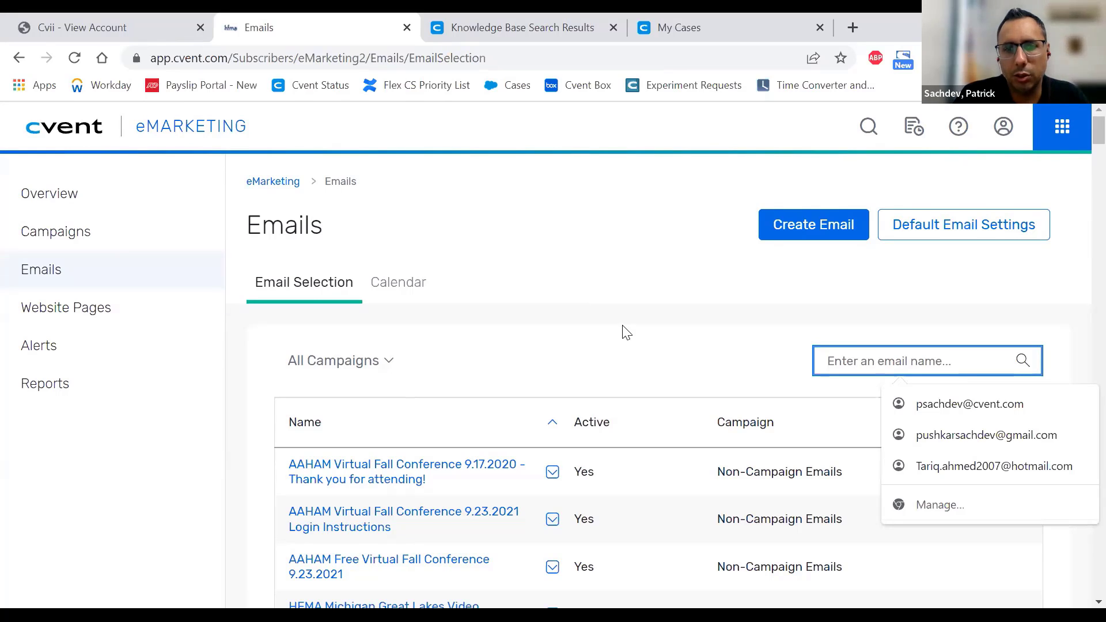
- Filter emails to 13th Women in Leadership Meeting, then open Default Email Settings
{"action": "left_click", "coordinate": [382, 368]}
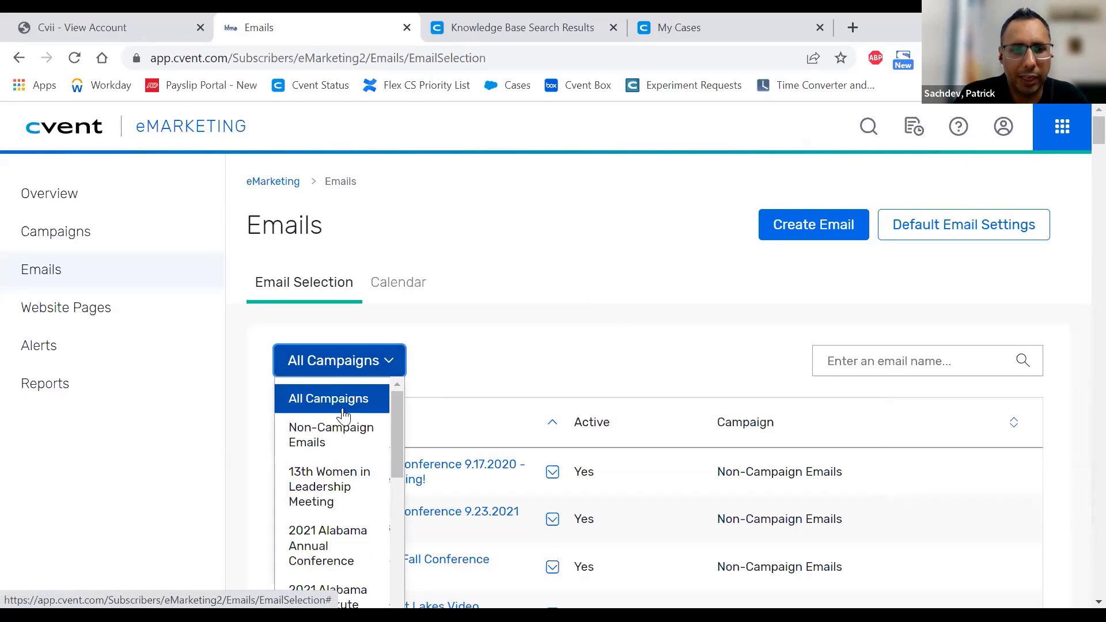
{"action": "left_click", "coordinate": [329, 488]}
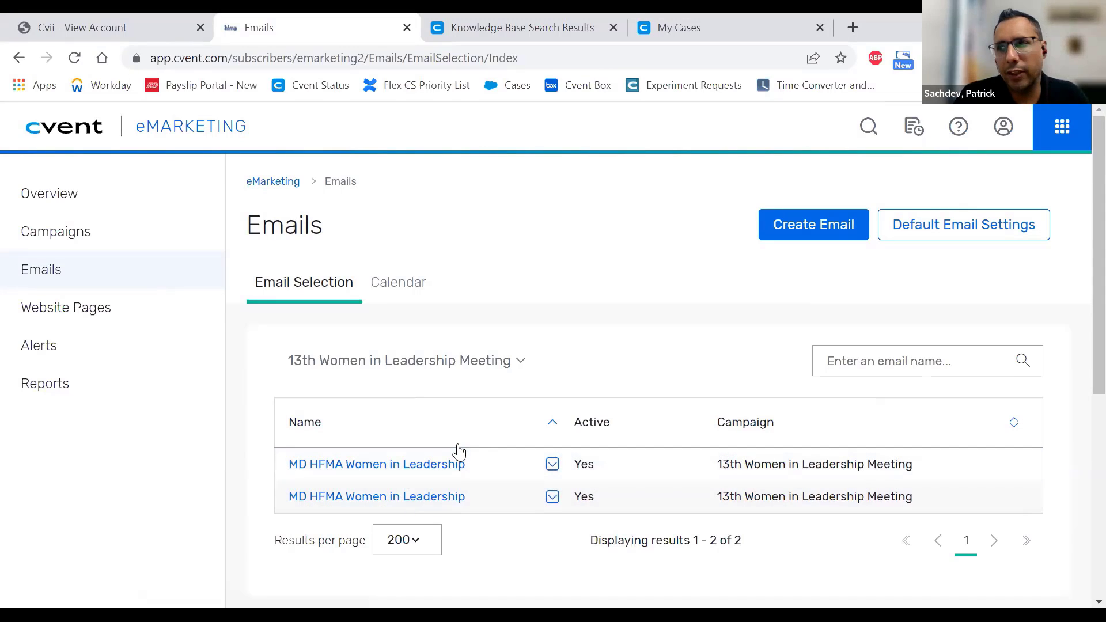
{"action": "left_click", "coordinate": [519, 361]}
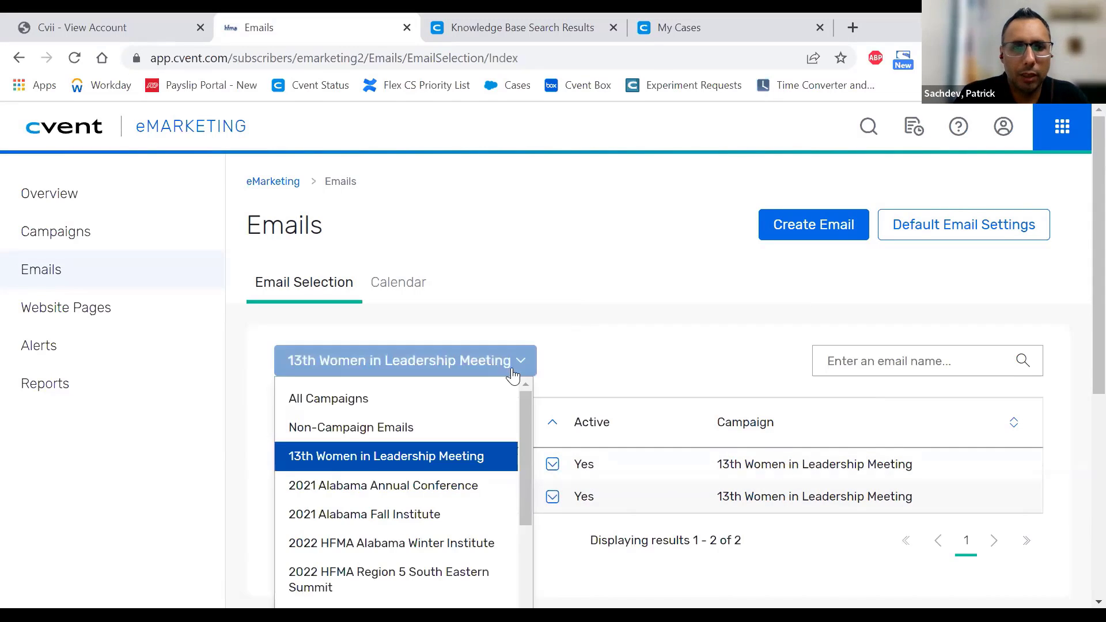
{"action": "left_click", "coordinate": [688, 344]}
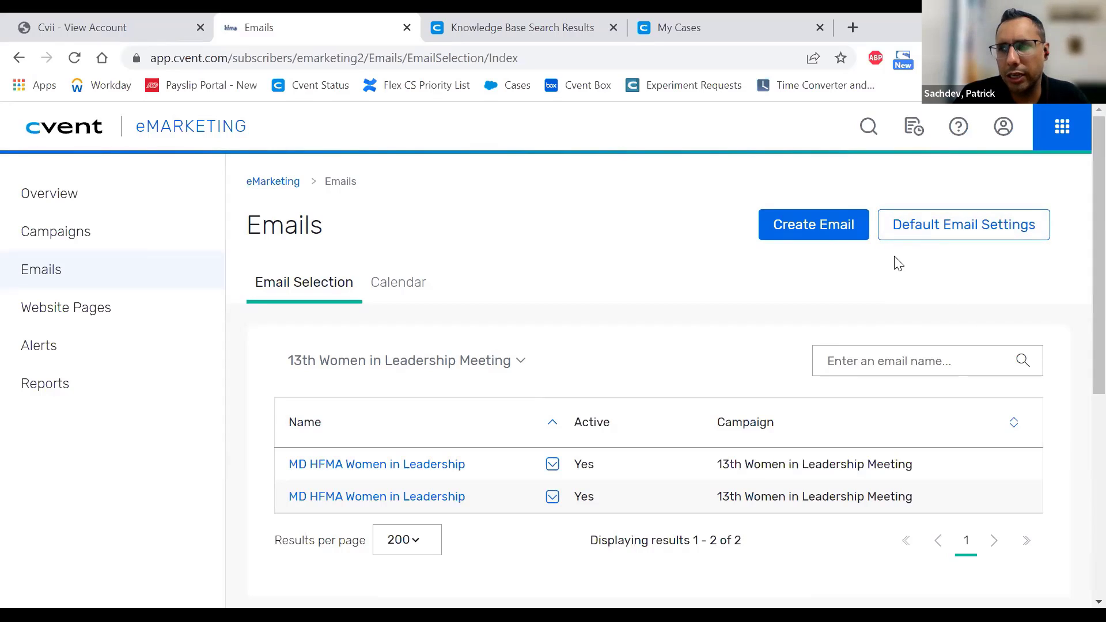
{"action": "left_click", "coordinate": [950, 230]}
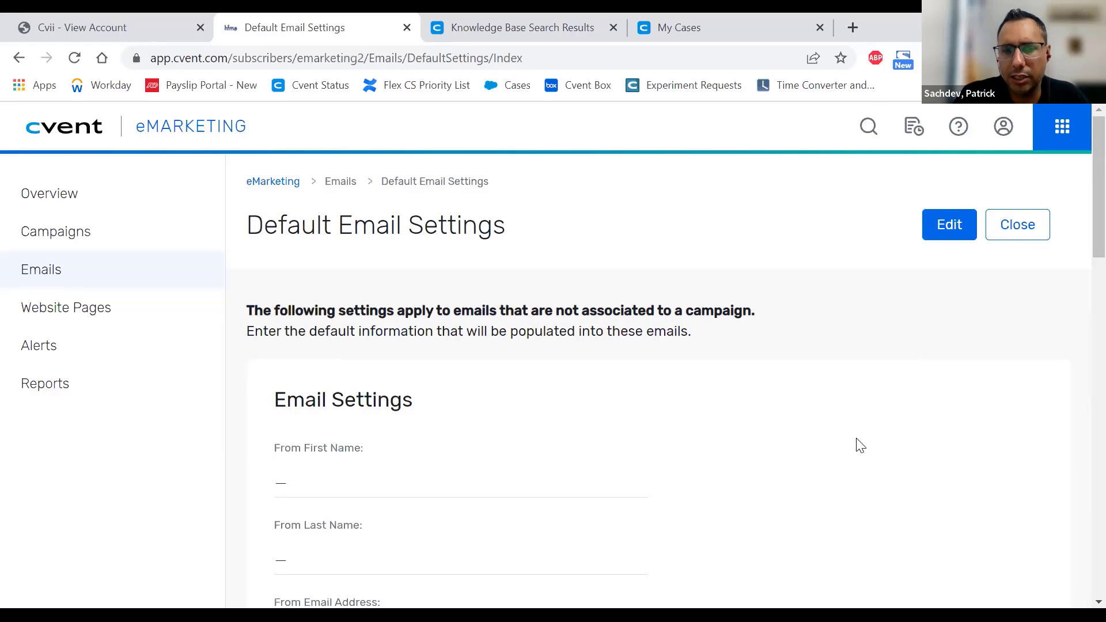
- Scroll through the default email settings and close them to return to Email Selection
{"action": "scroll", "coordinate": [861, 445], "scroll_direction": "down", "scroll_amount": 5}
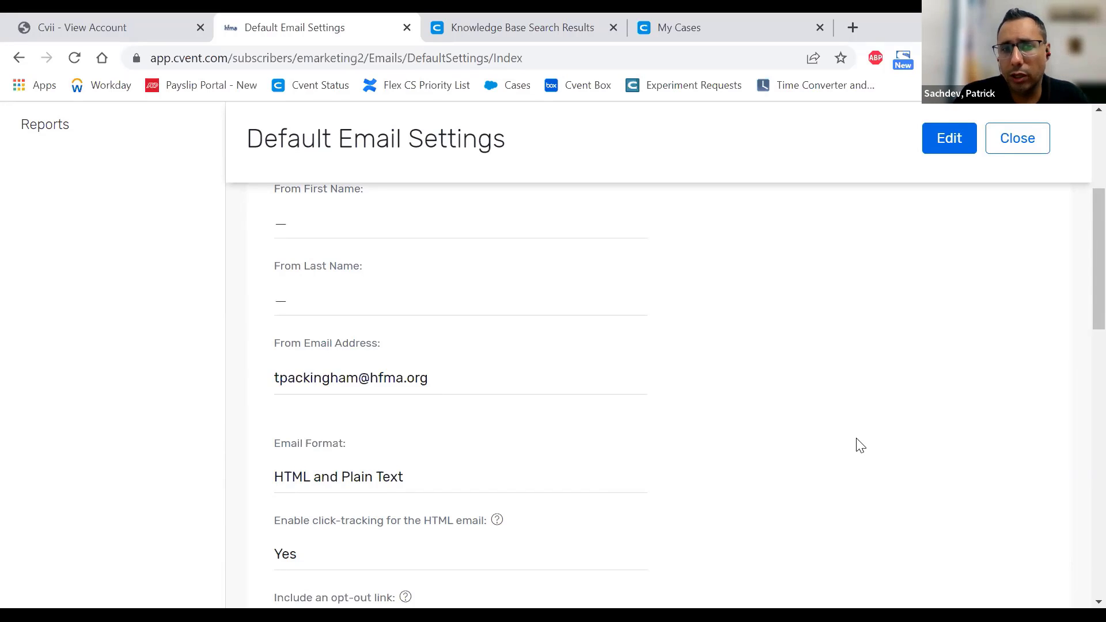
{"action": "scroll", "coordinate": [802, 433], "scroll_direction": "down", "scroll_amount": 3}
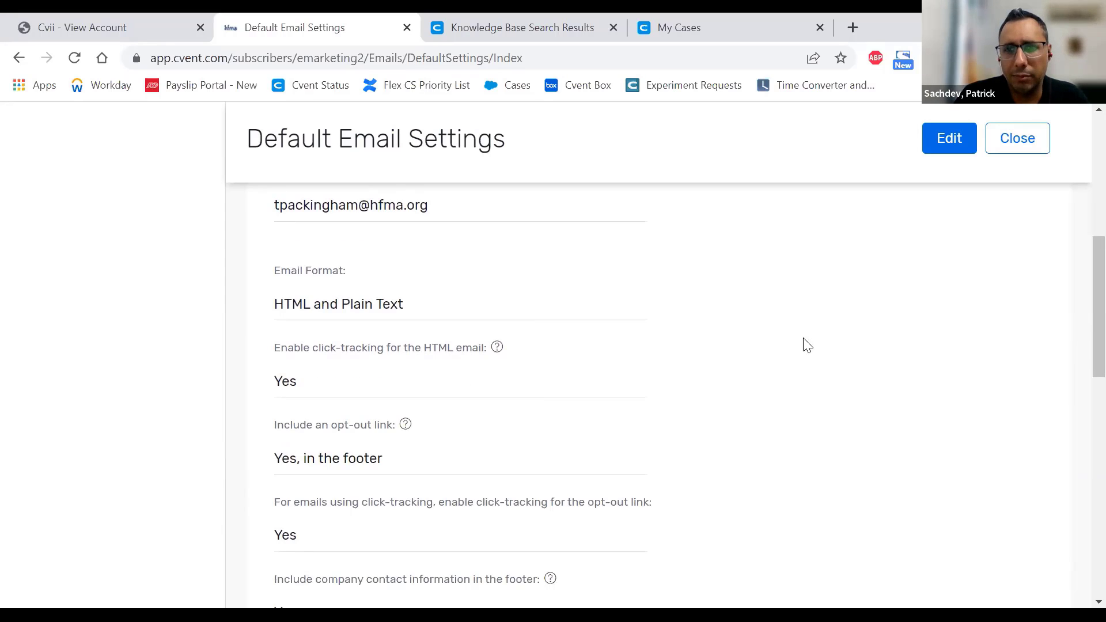
{"action": "left_click", "coordinate": [1012, 139]}
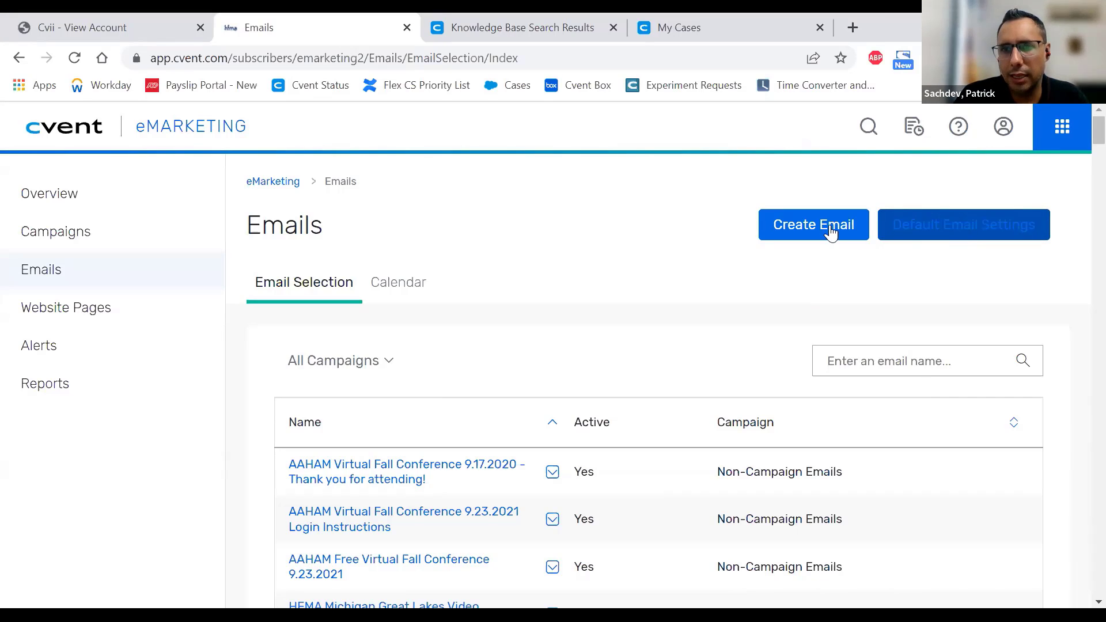
- Start a new email and pick 'Create a new blank email' as the creation method
{"action": "left_click", "coordinate": [811, 225]}
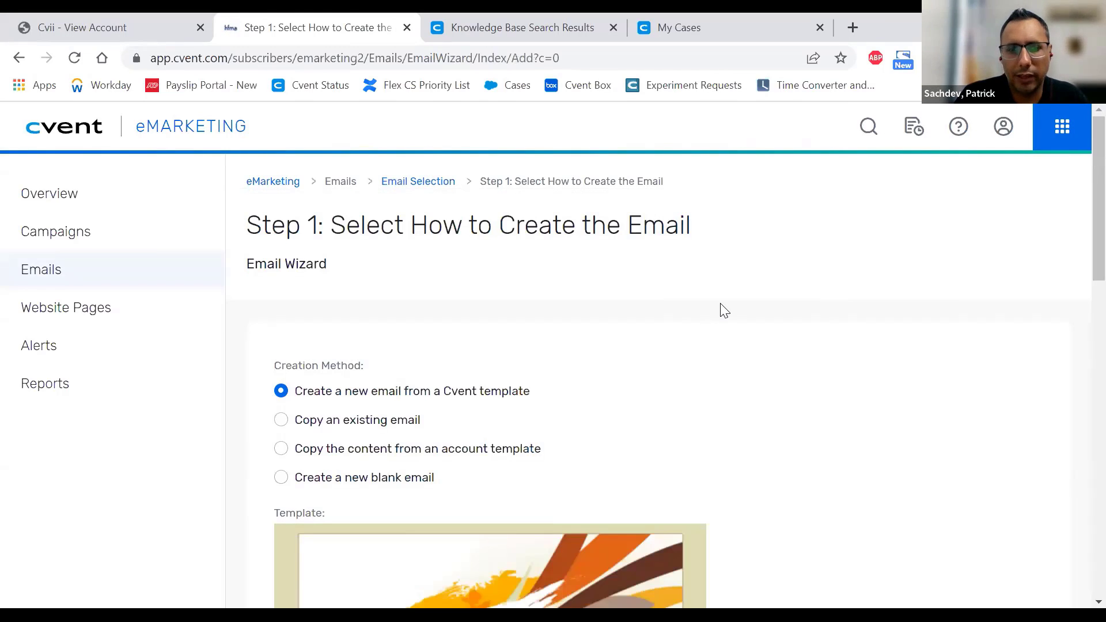
{"action": "scroll", "coordinate": [720, 309], "scroll_direction": "down", "scroll_amount": 6}
{"action": "scroll", "coordinate": [844, 348], "scroll_direction": "down", "scroll_amount": 6}
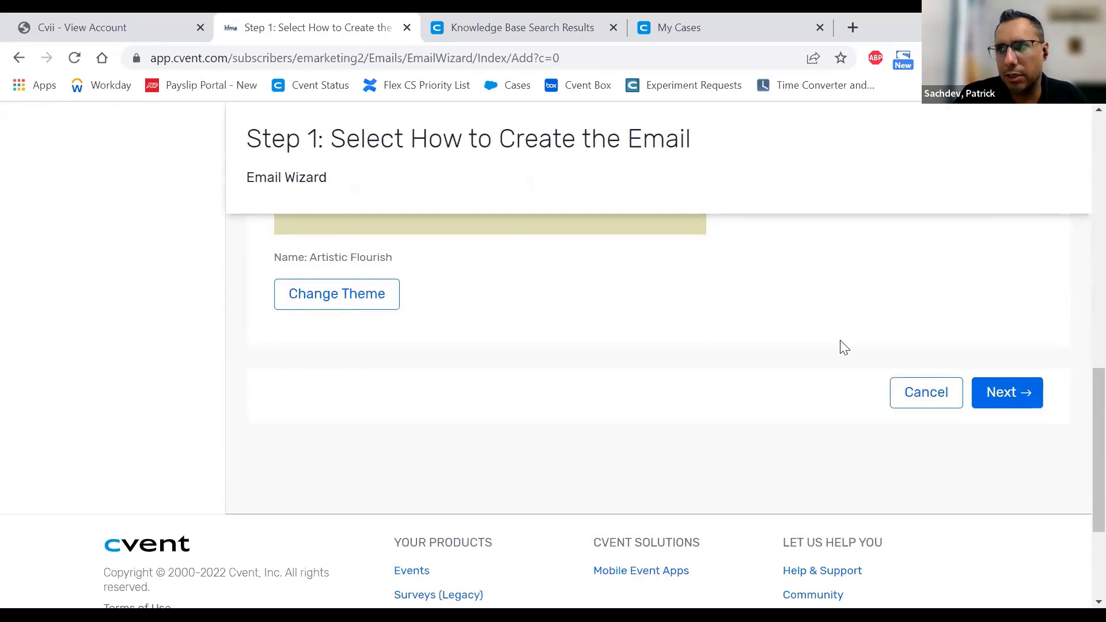
{"action": "scroll", "coordinate": [844, 347], "scroll_direction": "up", "scroll_amount": 10}
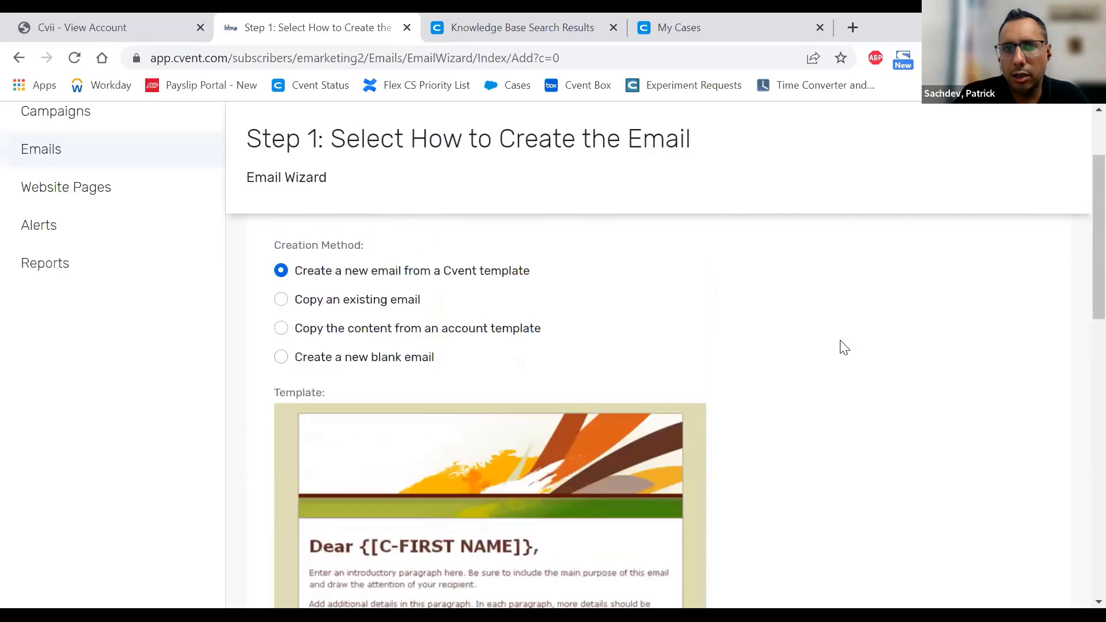
{"action": "scroll", "coordinate": [844, 347], "scroll_direction": "up", "scroll_amount": 2}
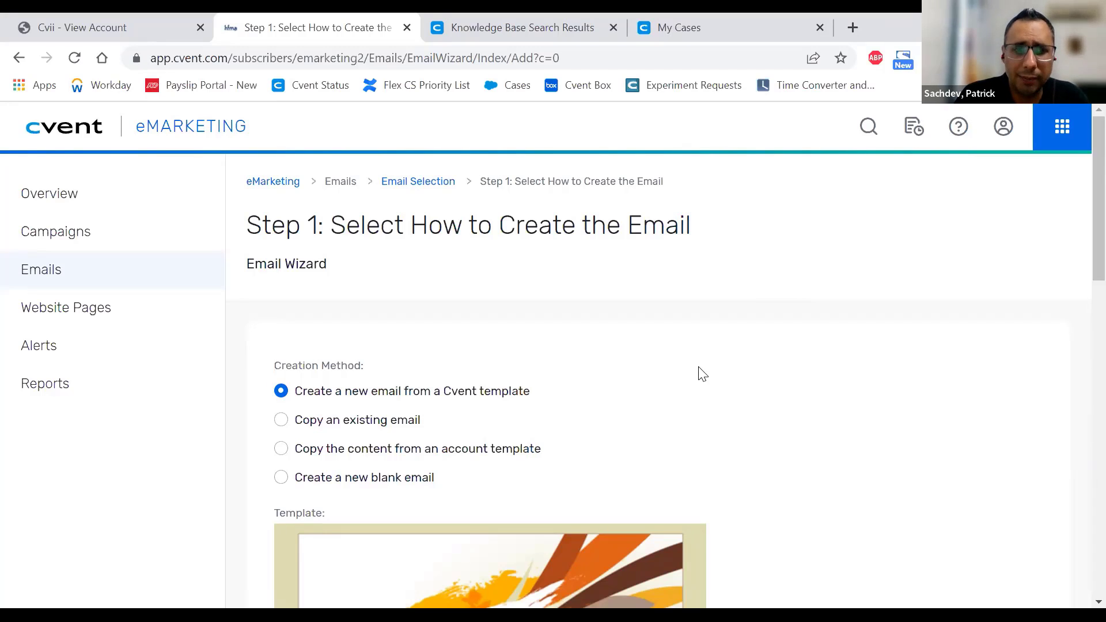
{"action": "scroll", "coordinate": [815, 353], "scroll_direction": "down", "scroll_amount": 2}
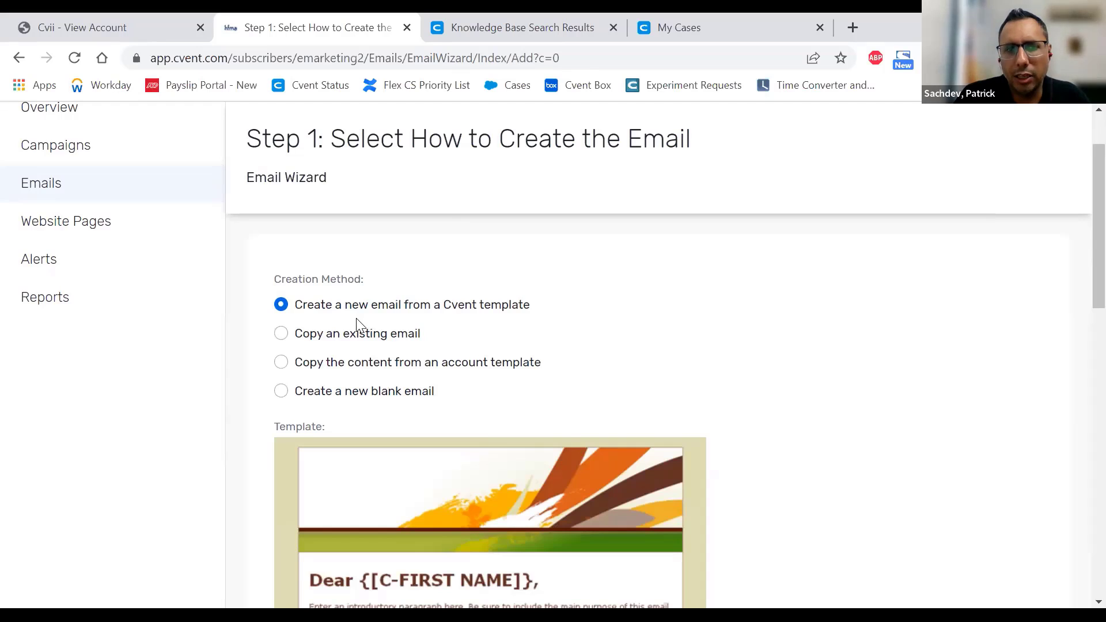
{"action": "left_click", "coordinate": [375, 403]}
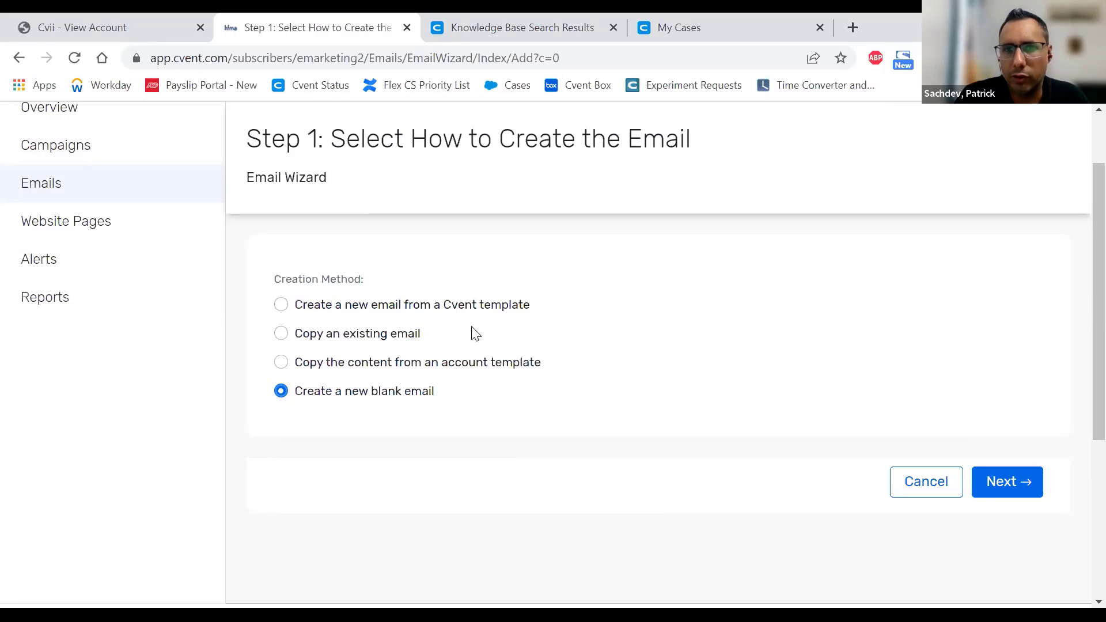
- Browse existing emails under No Campaign, then switch to creating the email from a Cvent template
{"action": "left_click", "coordinate": [376, 341]}
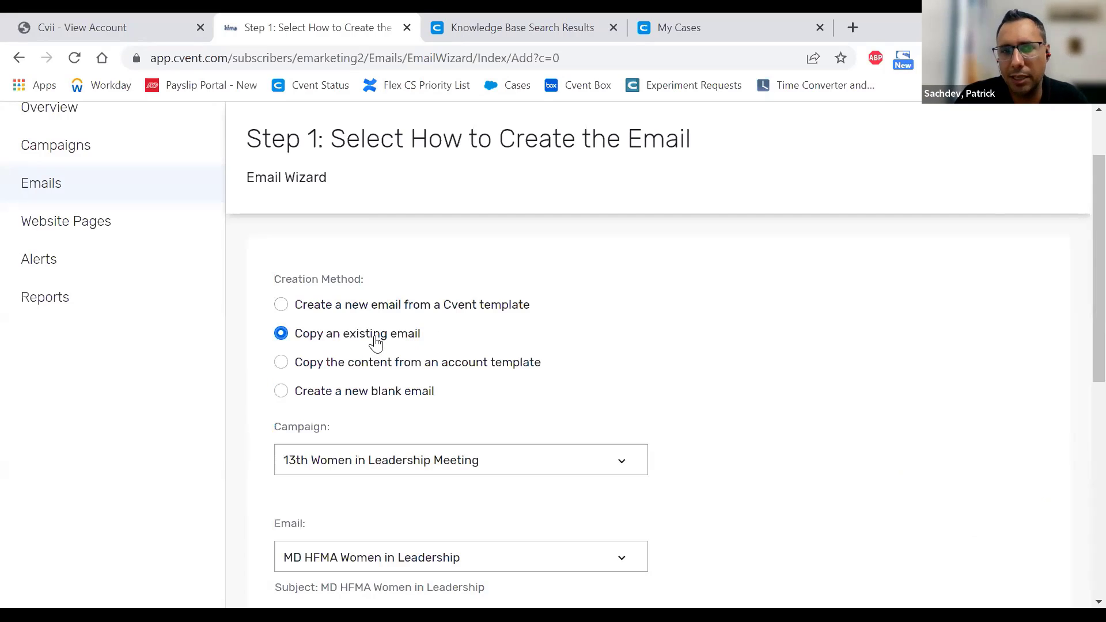
{"action": "scroll", "coordinate": [593, 360], "scroll_direction": "down", "scroll_amount": 2}
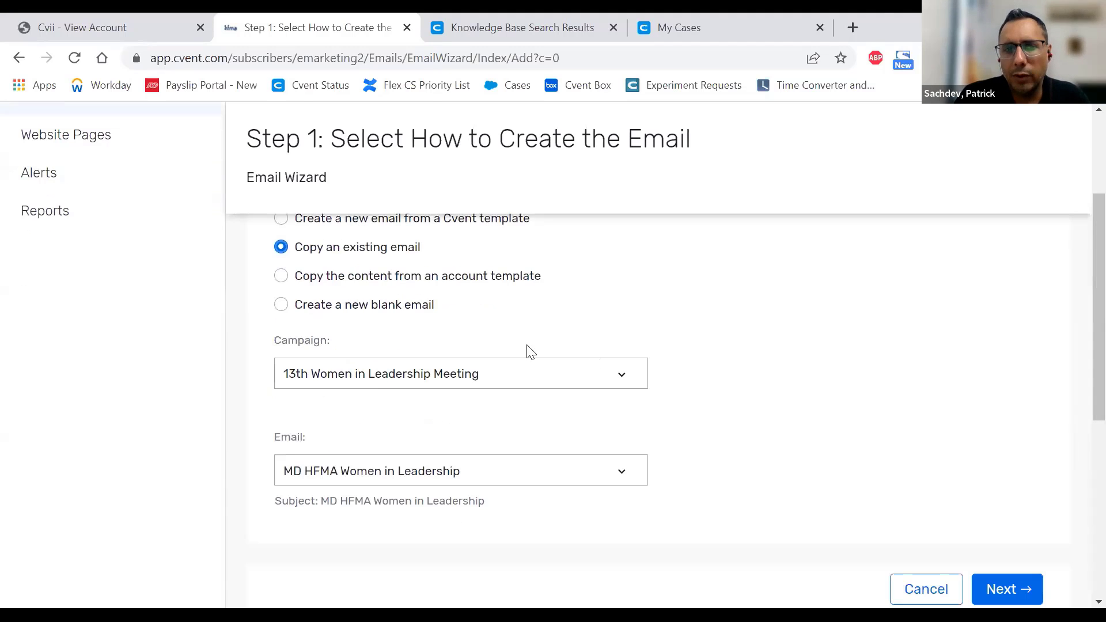
{"action": "left_click", "coordinate": [376, 380]}
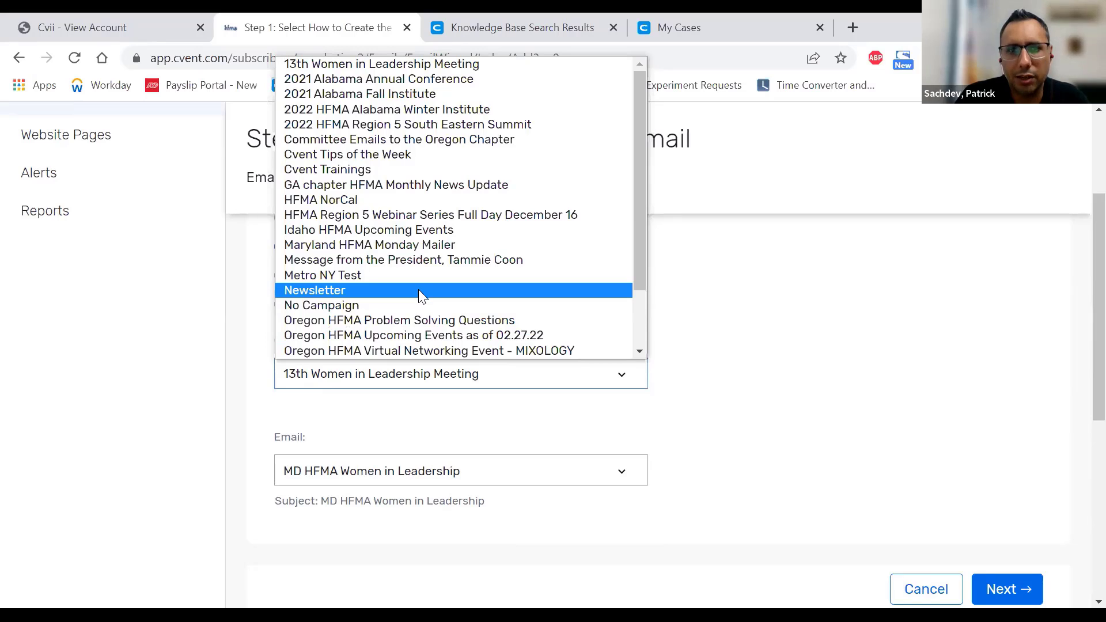
{"action": "left_click", "coordinate": [383, 305]}
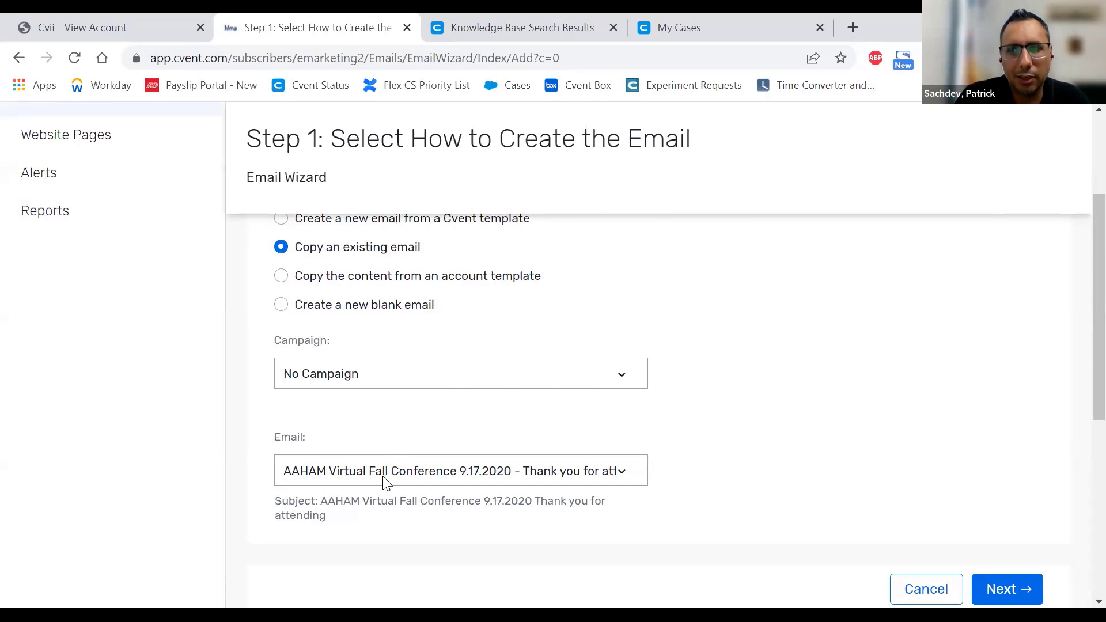
{"action": "left_click", "coordinate": [385, 471]}
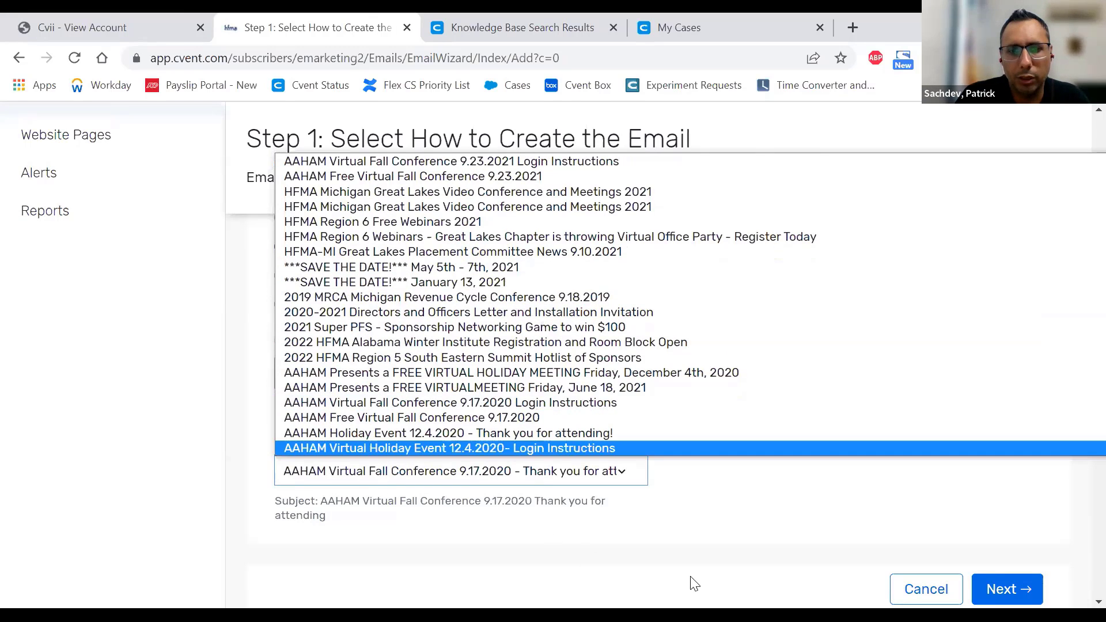
{"action": "left_click", "coordinate": [678, 553]}
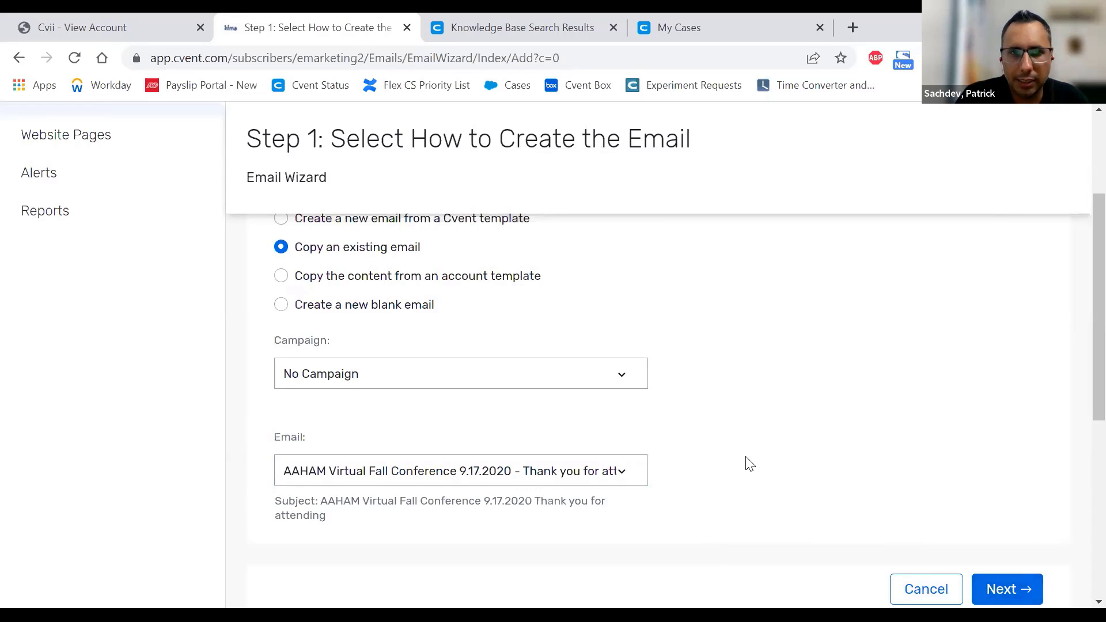
{"action": "scroll", "coordinate": [746, 461], "scroll_direction": "up", "scroll_amount": 2}
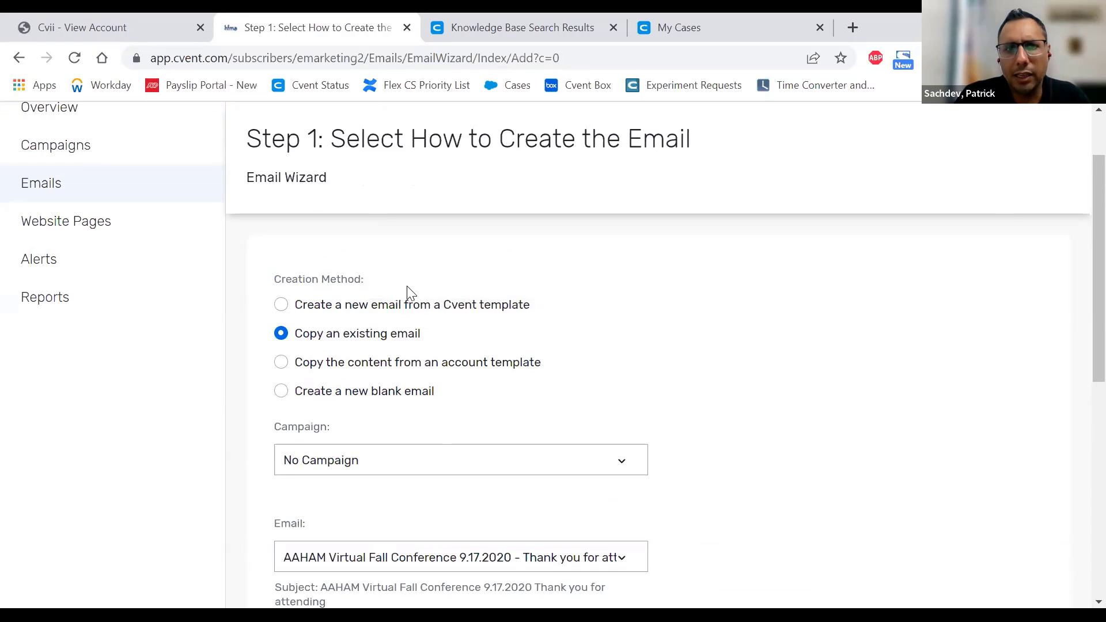
{"action": "left_click", "coordinate": [360, 309]}
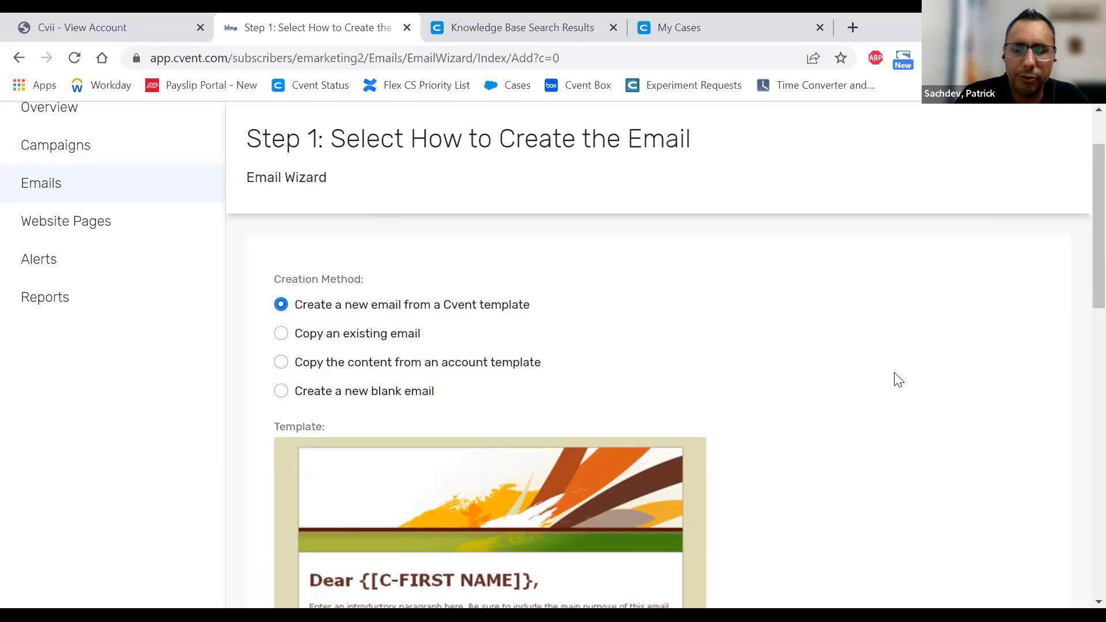
- Review the Artistic Flourish template preview, then choose a new blank email and advance to Step 2
{"action": "scroll", "coordinate": [898, 380], "scroll_direction": "down", "scroll_amount": 4}
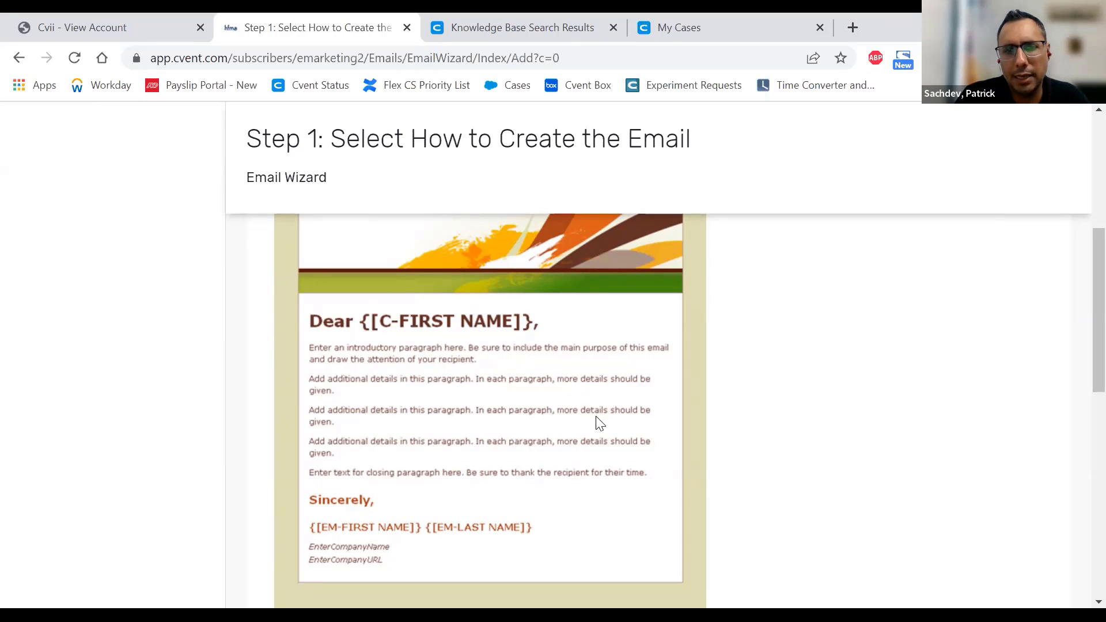
{"action": "scroll", "coordinate": [489, 392], "scroll_direction": "up", "scroll_amount": 3}
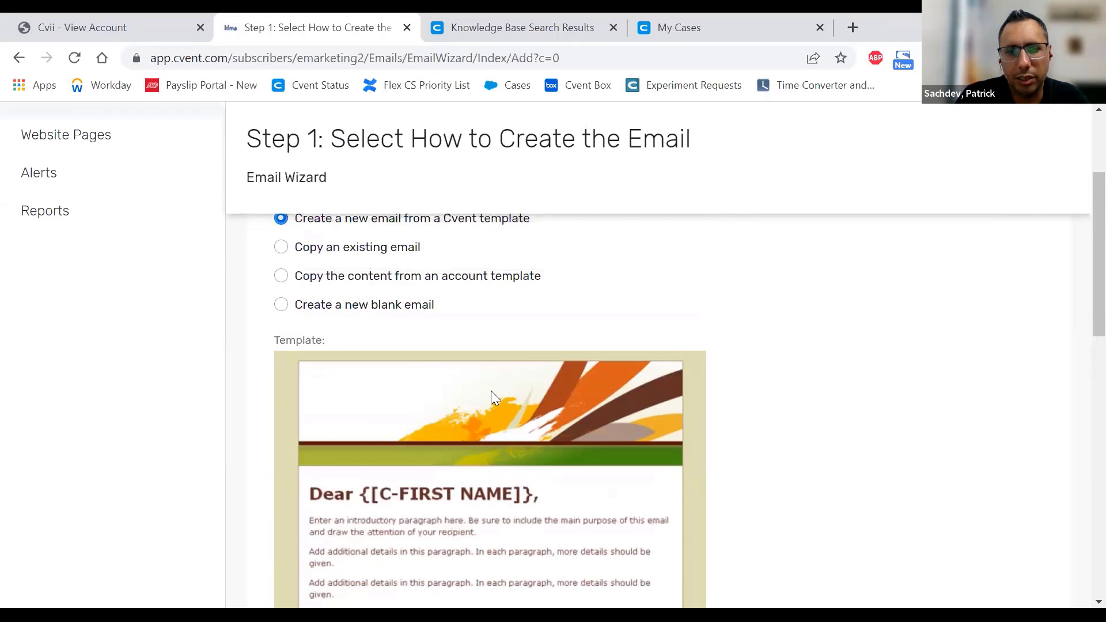
{"action": "scroll", "coordinate": [507, 398], "scroll_direction": "down", "scroll_amount": 7}
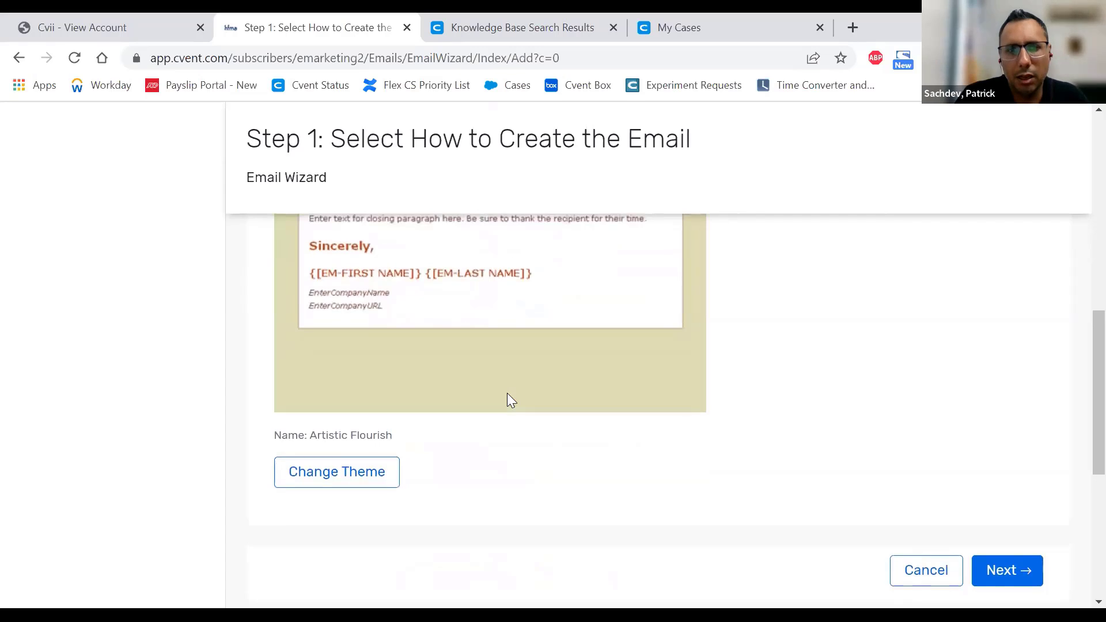
{"action": "scroll", "coordinate": [388, 402], "scroll_direction": "up", "scroll_amount": 2}
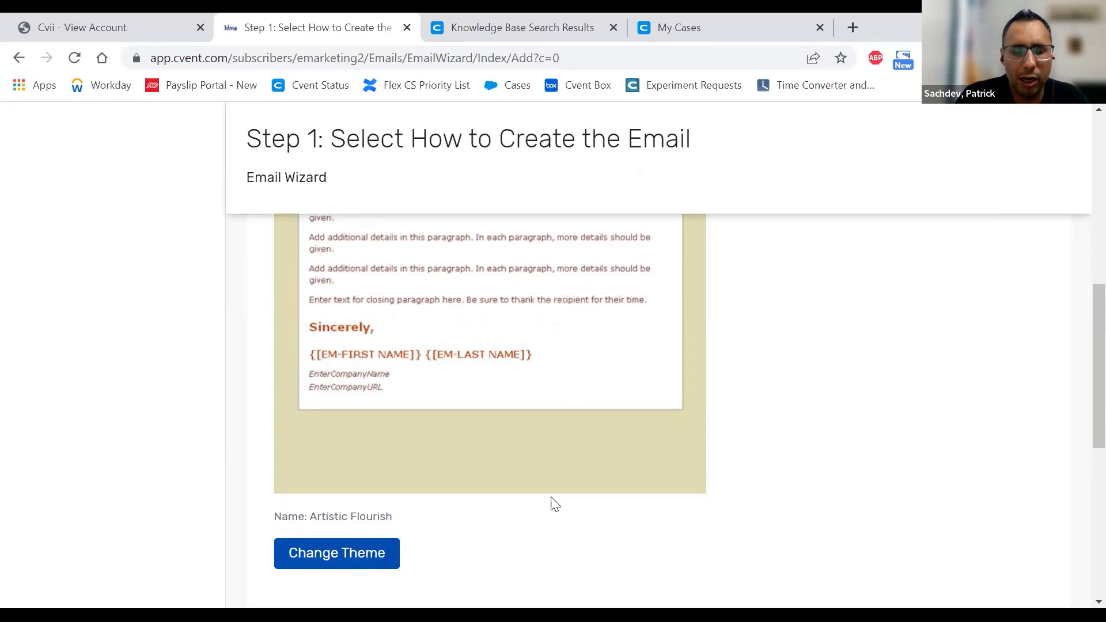
{"action": "scroll", "coordinate": [579, 478], "scroll_direction": "up", "scroll_amount": 5}
{"action": "scroll", "coordinate": [583, 479], "scroll_direction": "up", "scroll_amount": 2}
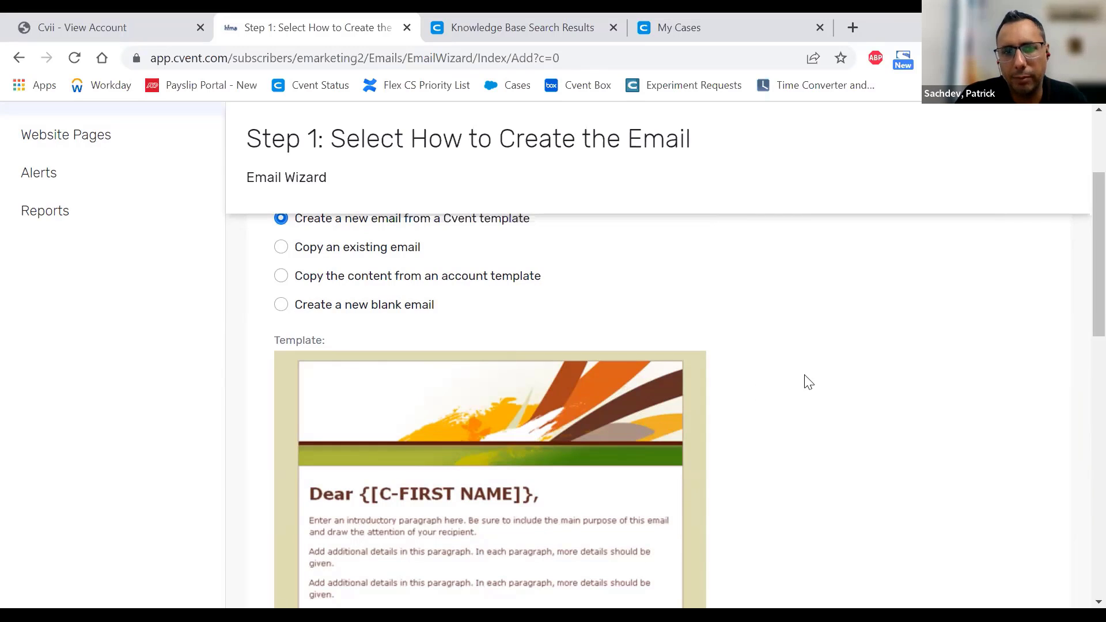
{"action": "left_click", "coordinate": [346, 314]}
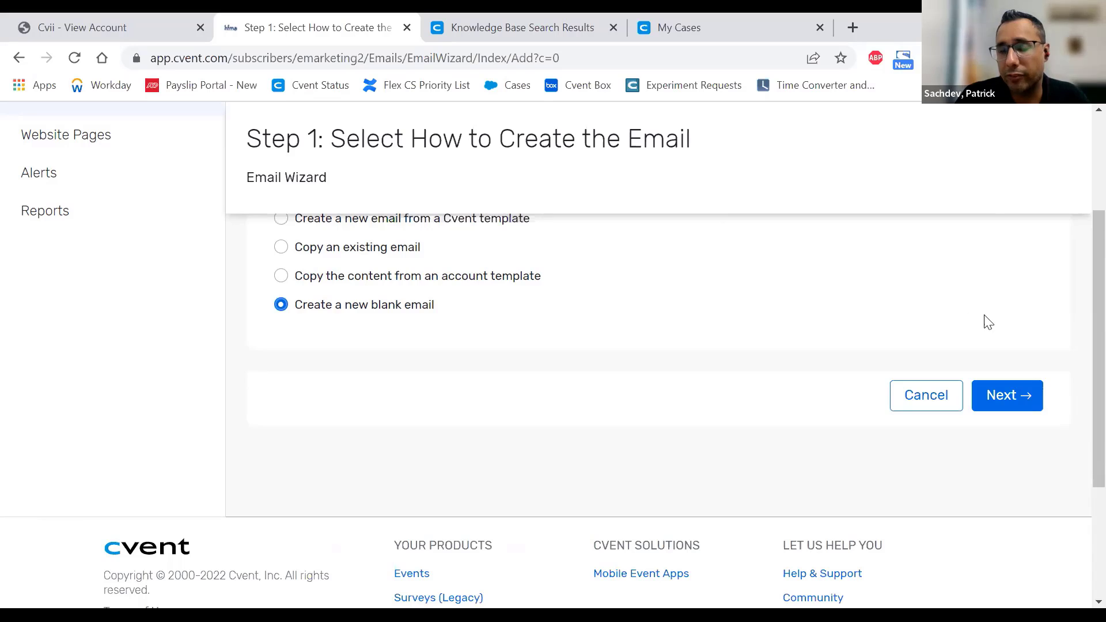
{"action": "left_click", "coordinate": [1002, 396]}
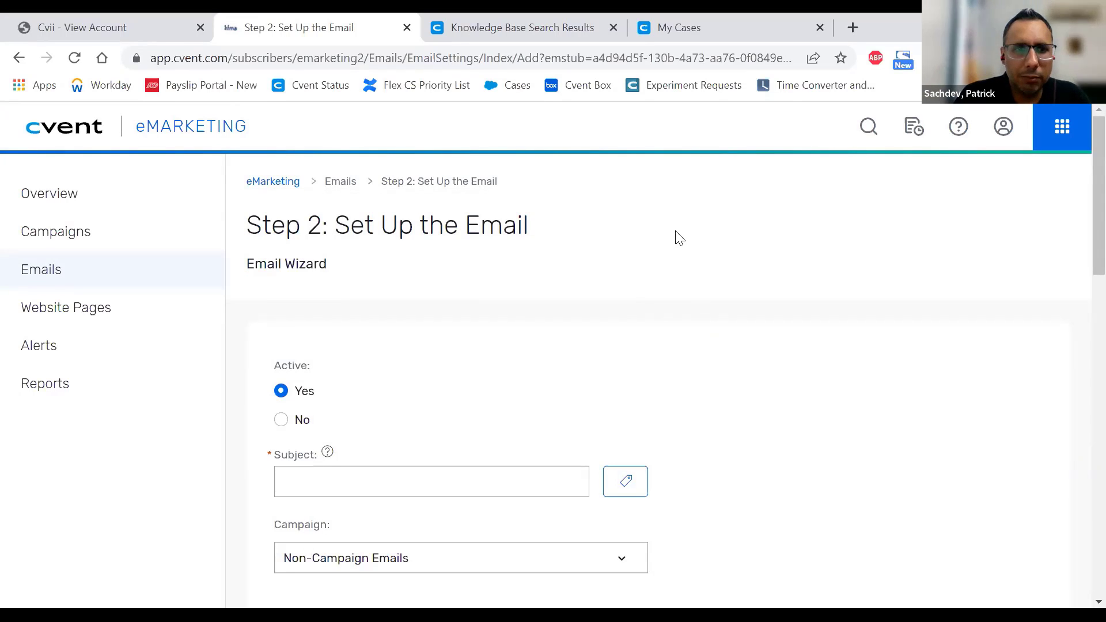
{"action": "scroll", "coordinate": [680, 238], "scroll_direction": "down", "scroll_amount": 2}
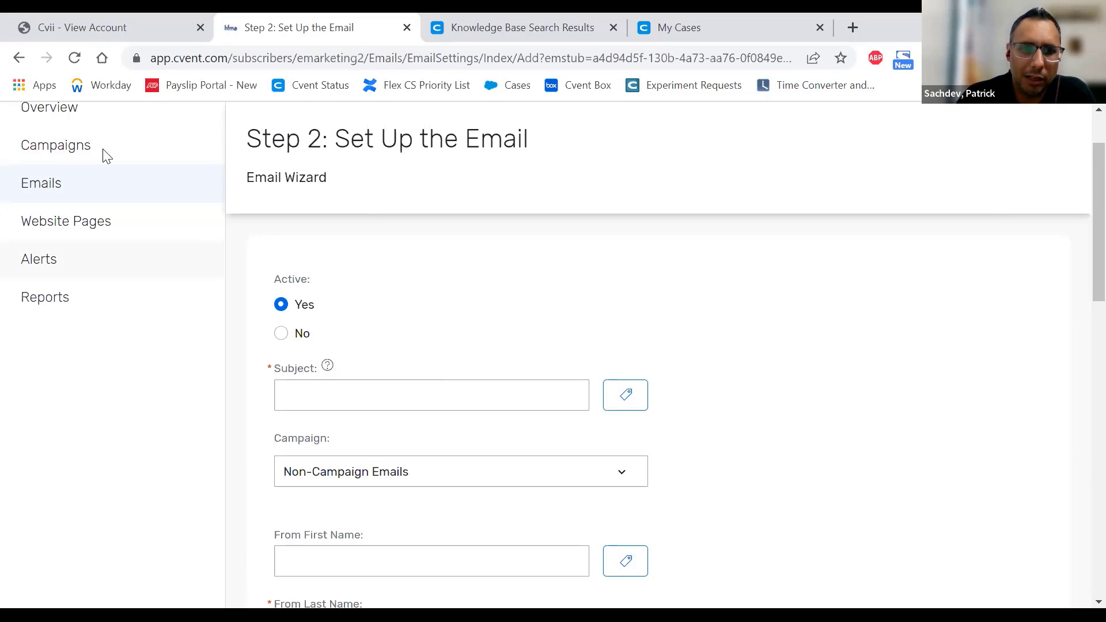
{"action": "left_click", "coordinate": [369, 480]}
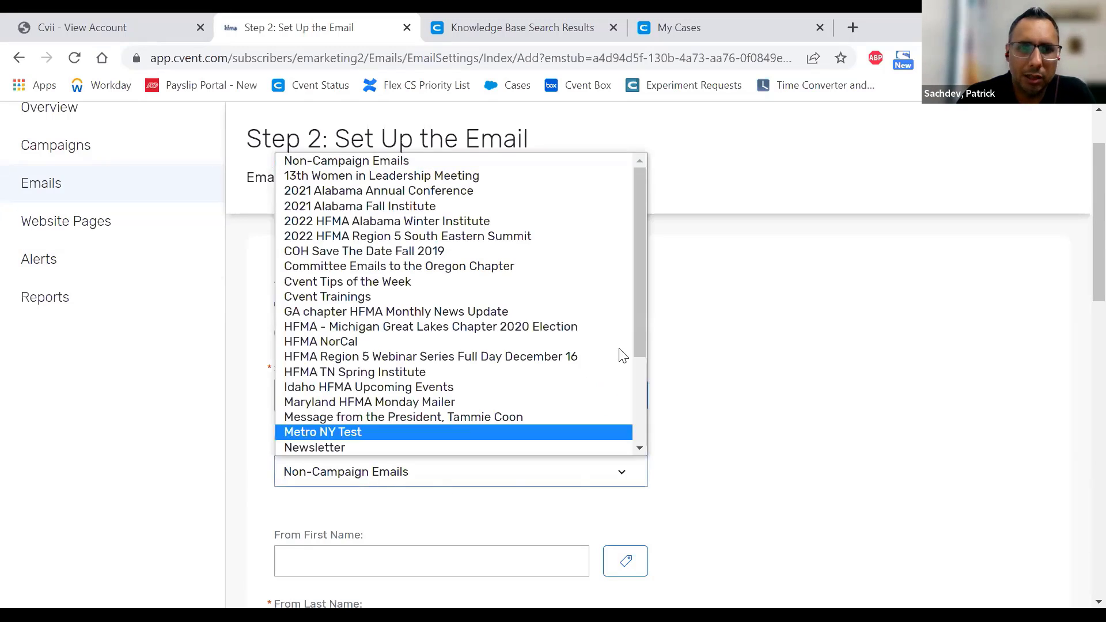
{"action": "left_click_drag", "start_coordinate": [642, 298], "coordinate": [632, 274]}
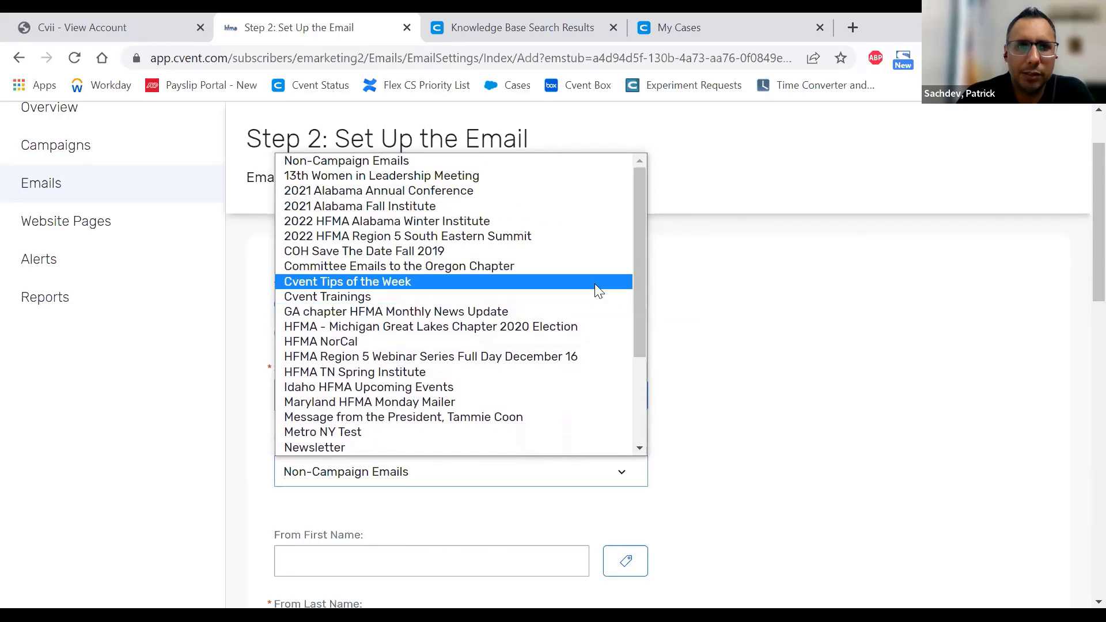
{"action": "left_click", "coordinate": [830, 419]}
{"action": "scroll", "coordinate": [830, 419], "scroll_direction": "up", "scroll_amount": 2}
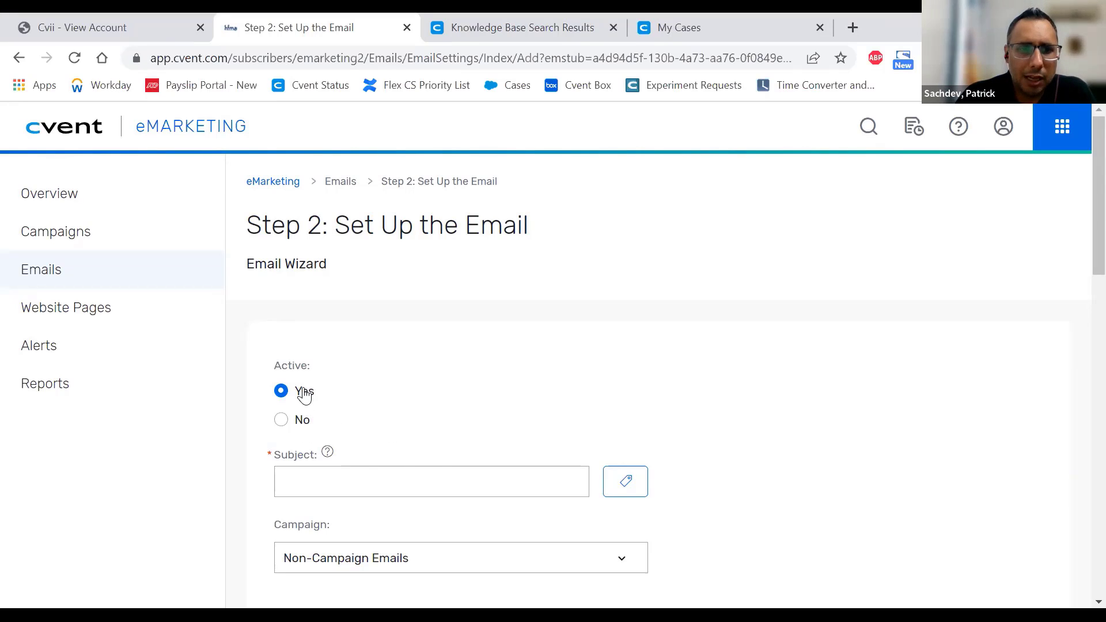
- Enter 'Save the Date' as the email subject, correcting the 'teh' typo
{"action": "scroll", "coordinate": [404, 398], "scroll_direction": "down", "scroll_amount": 1}
{"action": "left_click", "coordinate": [362, 400]}
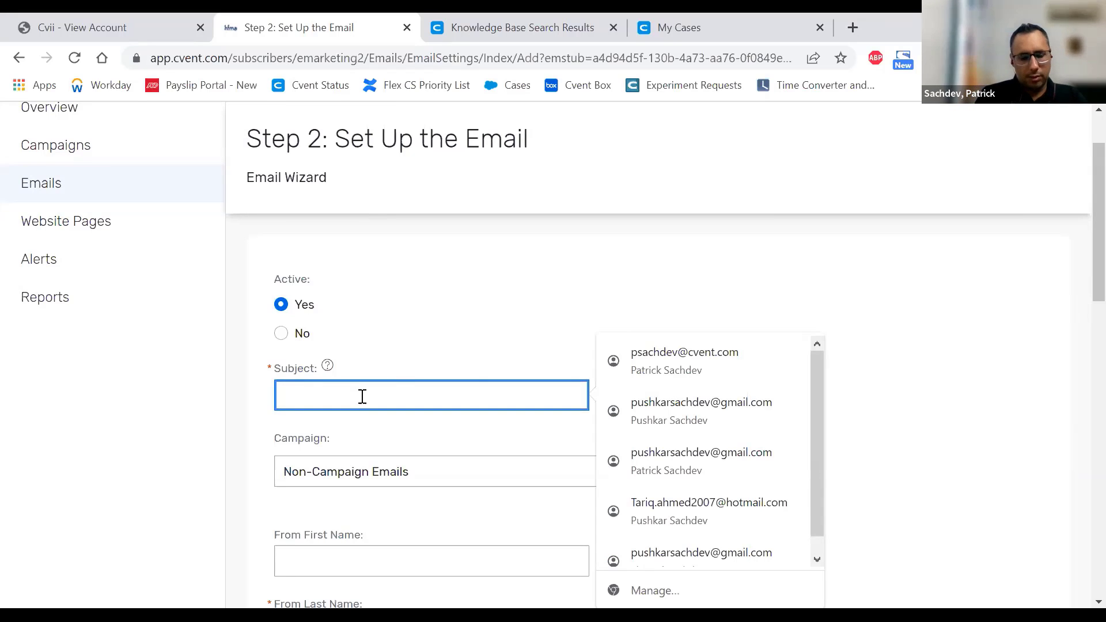
{"action": "type", "text": "Save teh Date"}
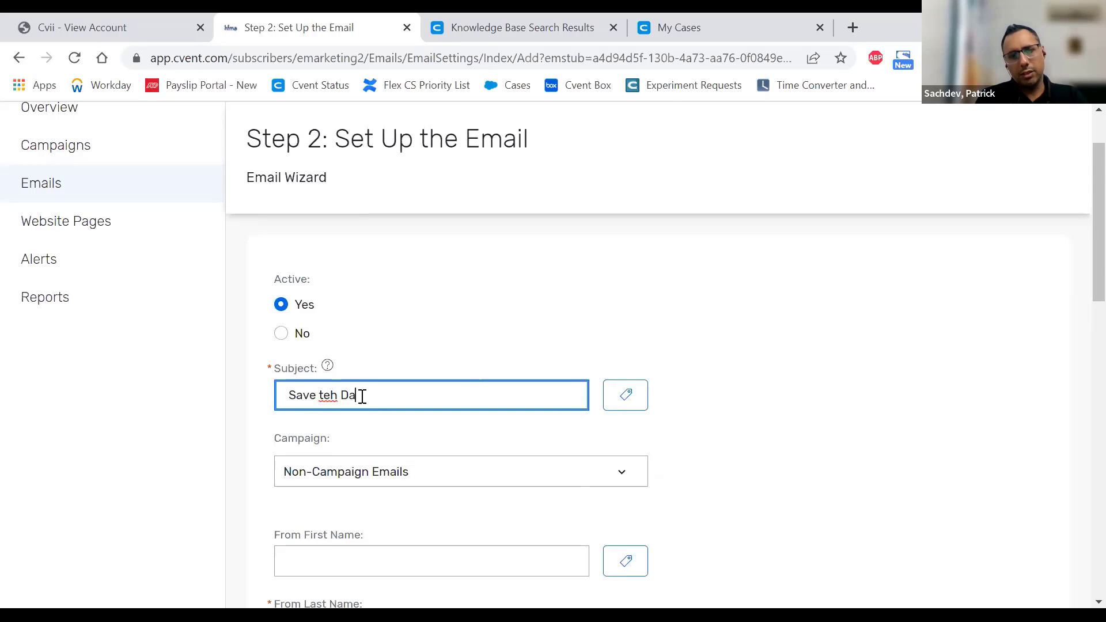
{"action": "key", "text": "Left"}
{"action": "type", "text": "e"}
{"action": "key", "text": "Left"}
{"action": "key", "text": "Left"}
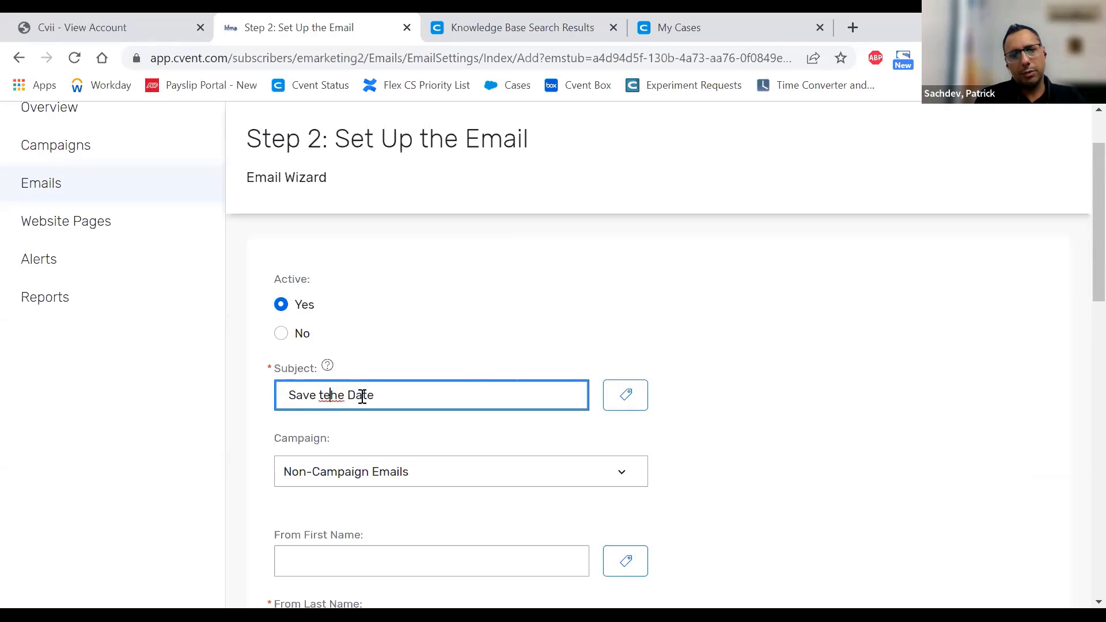
{"action": "key", "text": "BackSpace"}
- Visit the sender's first and last name fields and dismiss the name suggestions
{"action": "scroll", "coordinate": [386, 393], "scroll_direction": "down", "scroll_amount": 4}
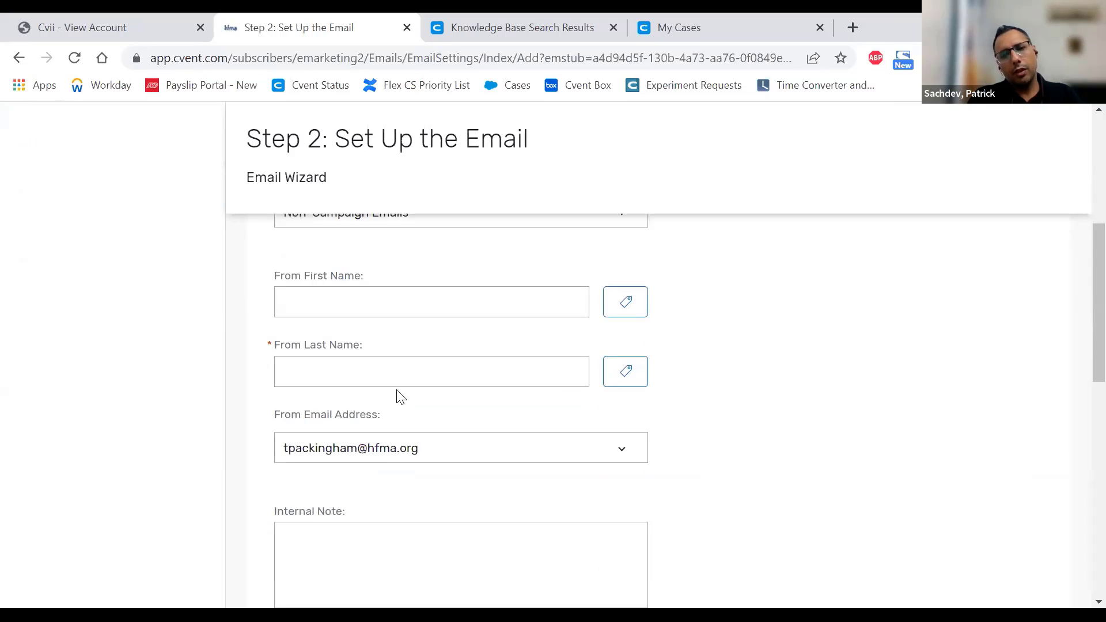
{"action": "left_click", "coordinate": [375, 313]}
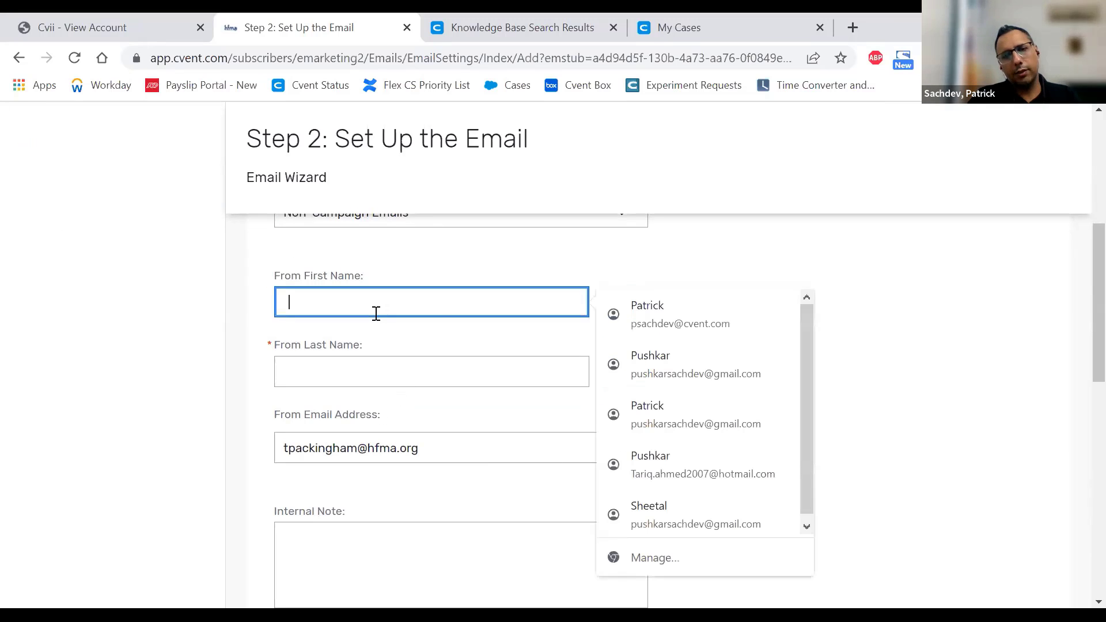
{"action": "left_click", "coordinate": [347, 375]}
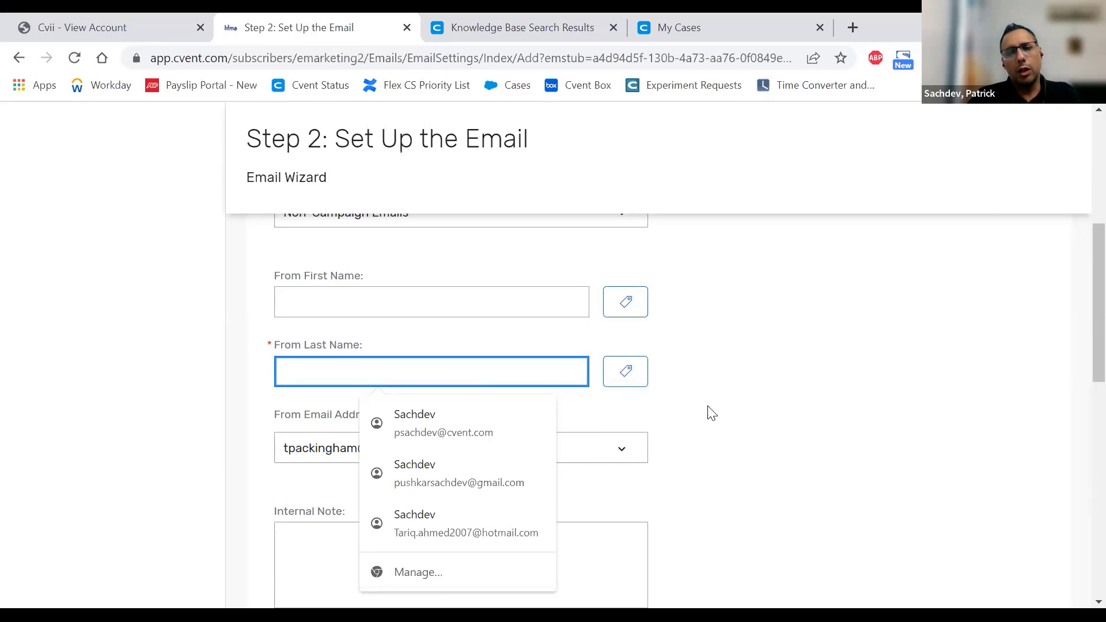
{"action": "left_click", "coordinate": [719, 382]}
{"action": "scroll", "coordinate": [722, 383], "scroll_direction": "down", "scroll_amount": 1}
{"action": "scroll", "coordinate": [722, 383], "scroll_direction": "down", "scroll_amount": 1}
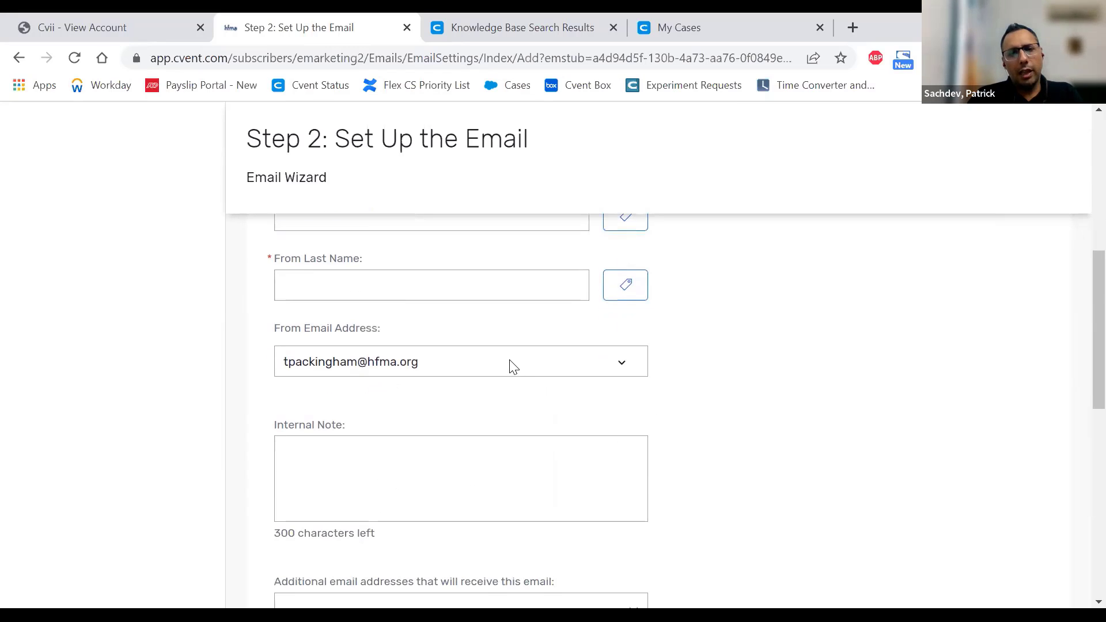
- Open the From Email Address list and close it again without picking a different sender
{"action": "left_click", "coordinate": [510, 368]}
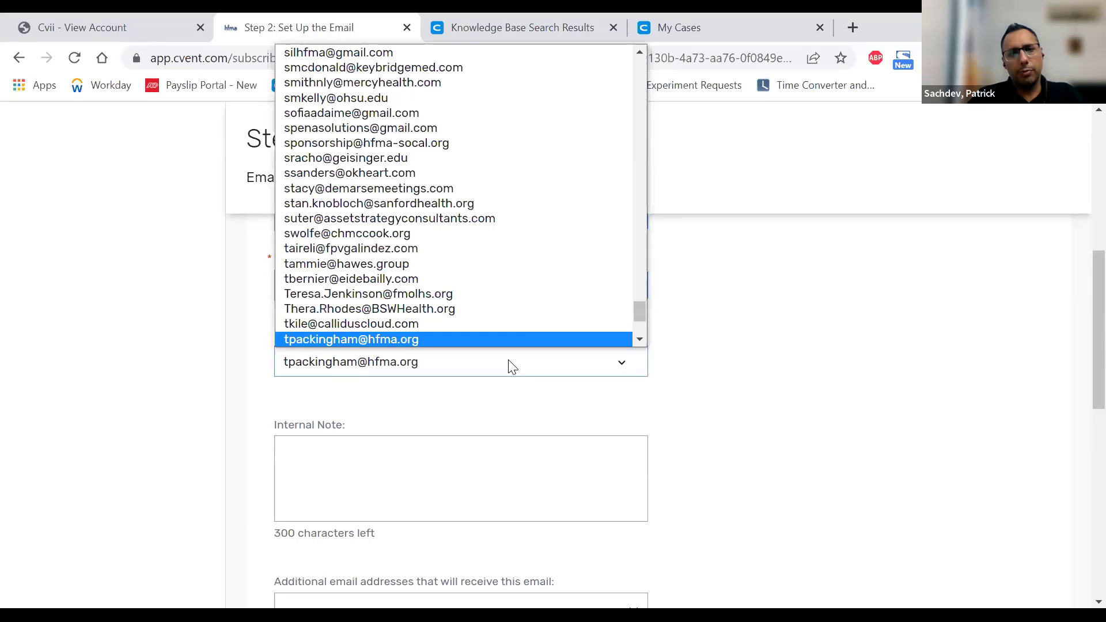
{"action": "scroll", "coordinate": [537, 262], "scroll_direction": "up", "scroll_amount": 15}
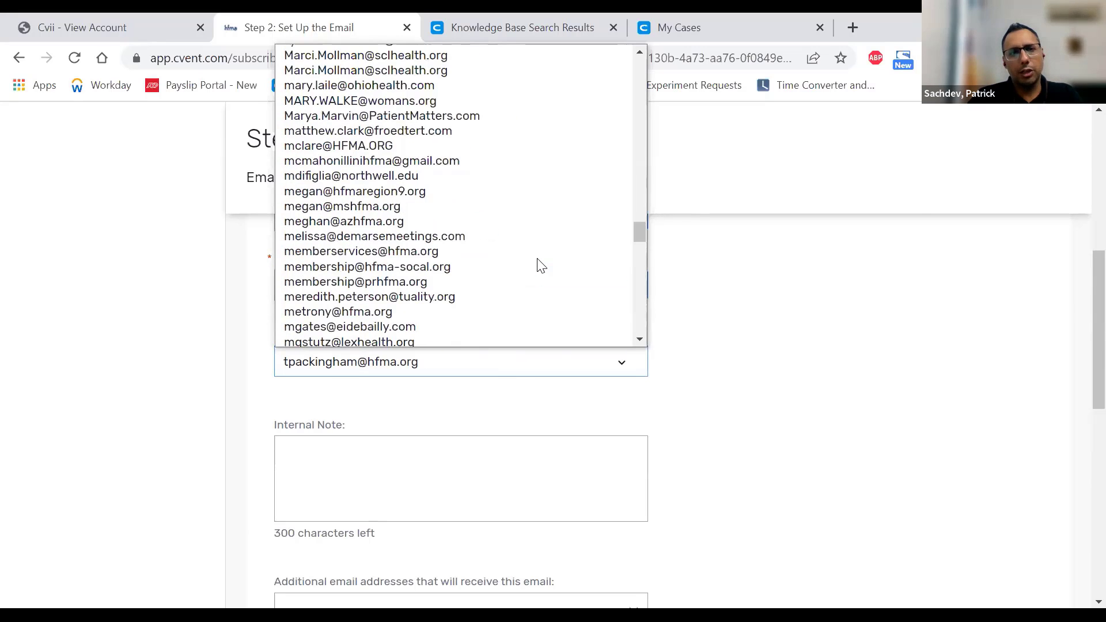
{"action": "scroll", "coordinate": [541, 265], "scroll_direction": "up", "scroll_amount": 15}
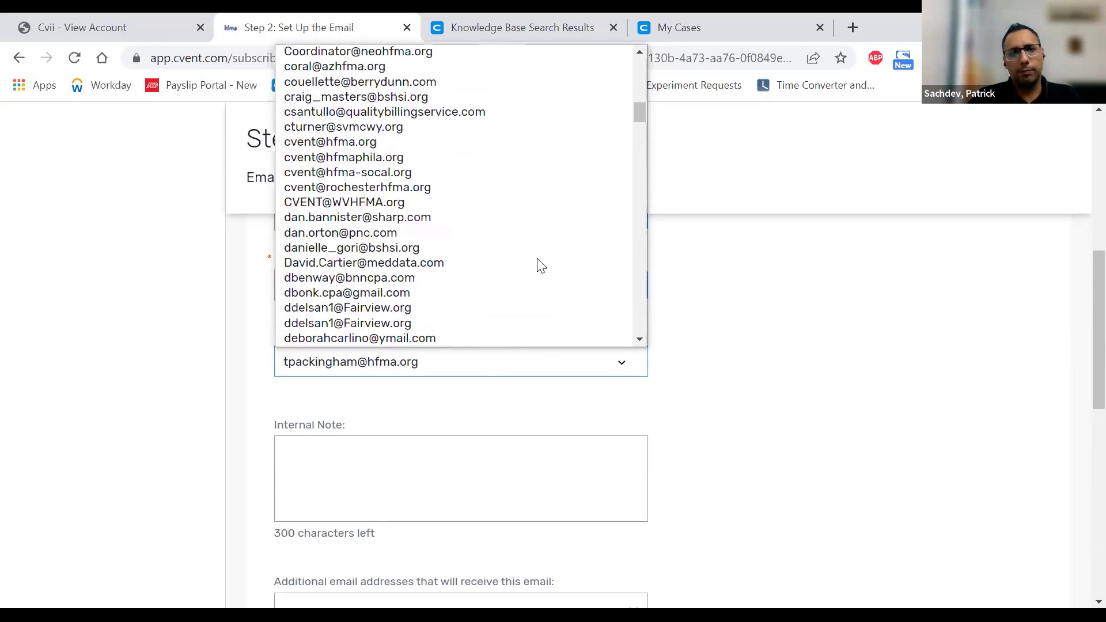
{"action": "scroll", "coordinate": [542, 265], "scroll_direction": "up", "scroll_amount": 3}
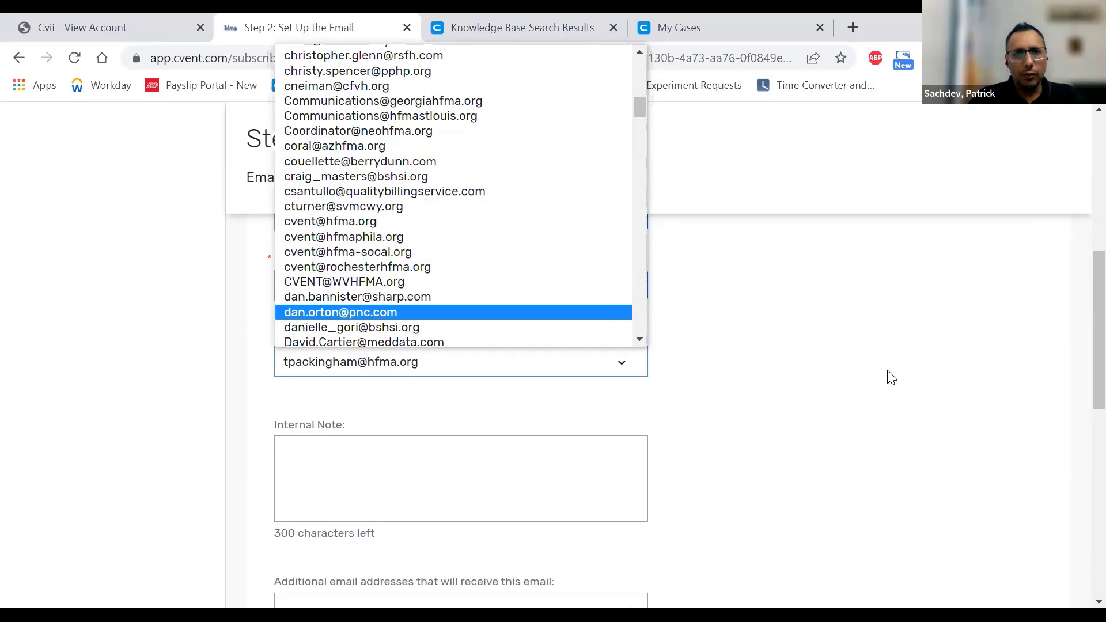
{"action": "scroll", "coordinate": [891, 377], "scroll_direction": "down", "scroll_amount": 6}
{"action": "scroll", "coordinate": [872, 378], "scroll_direction": "up", "scroll_amount": 2}
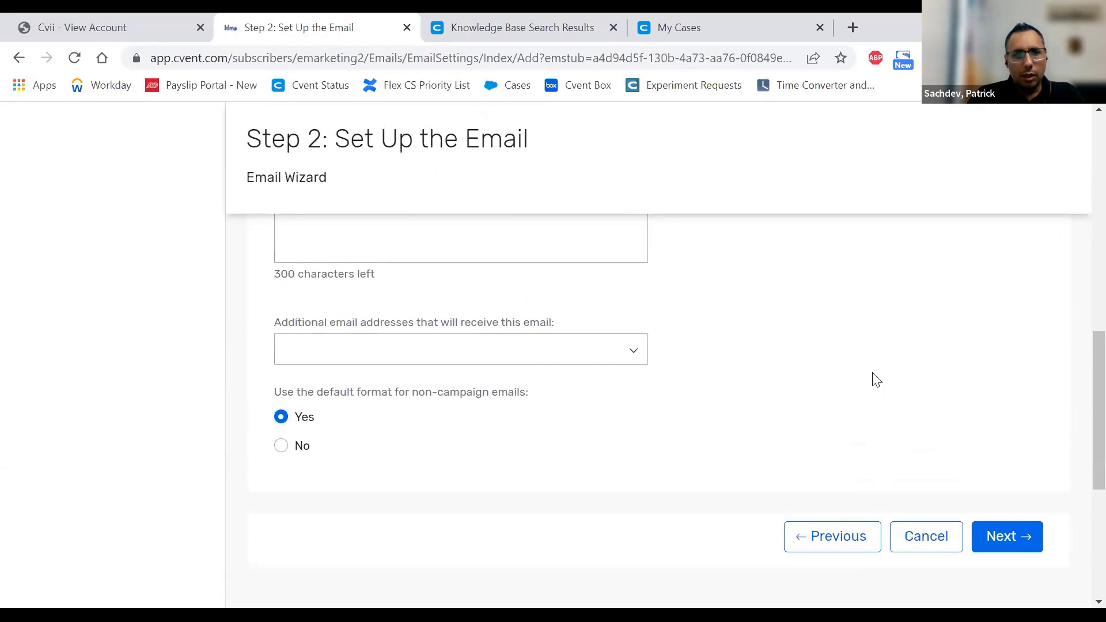
{"action": "left_click", "coordinate": [403, 235]}
{"action": "scroll", "coordinate": [527, 311], "scroll_direction": "up", "scroll_amount": 3}
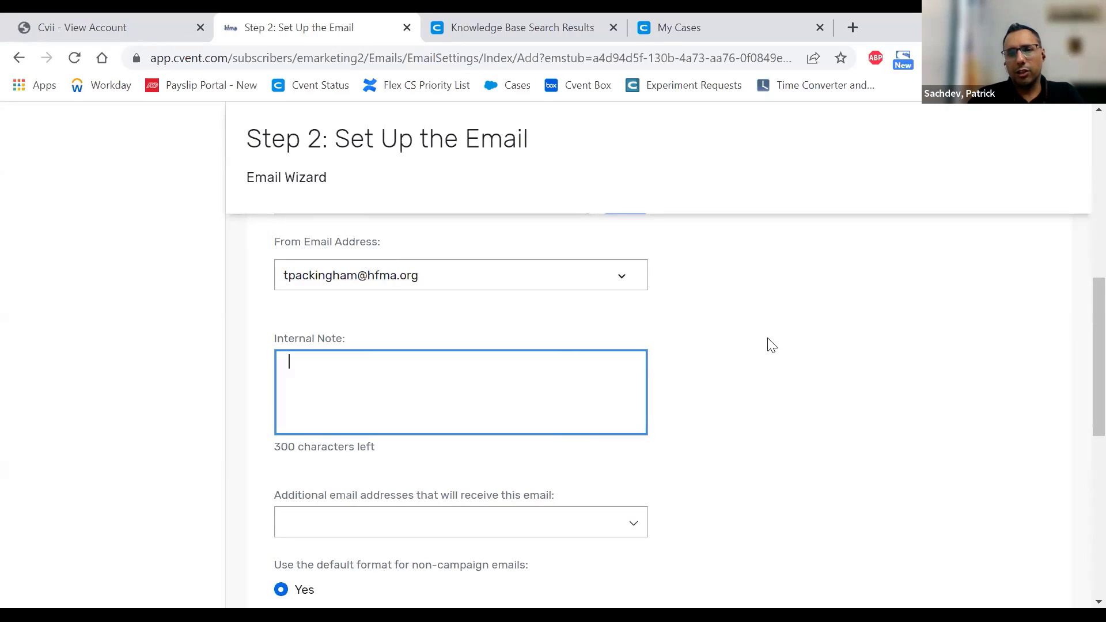
{"action": "scroll", "coordinate": [771, 341], "scroll_direction": "down", "scroll_amount": 3}
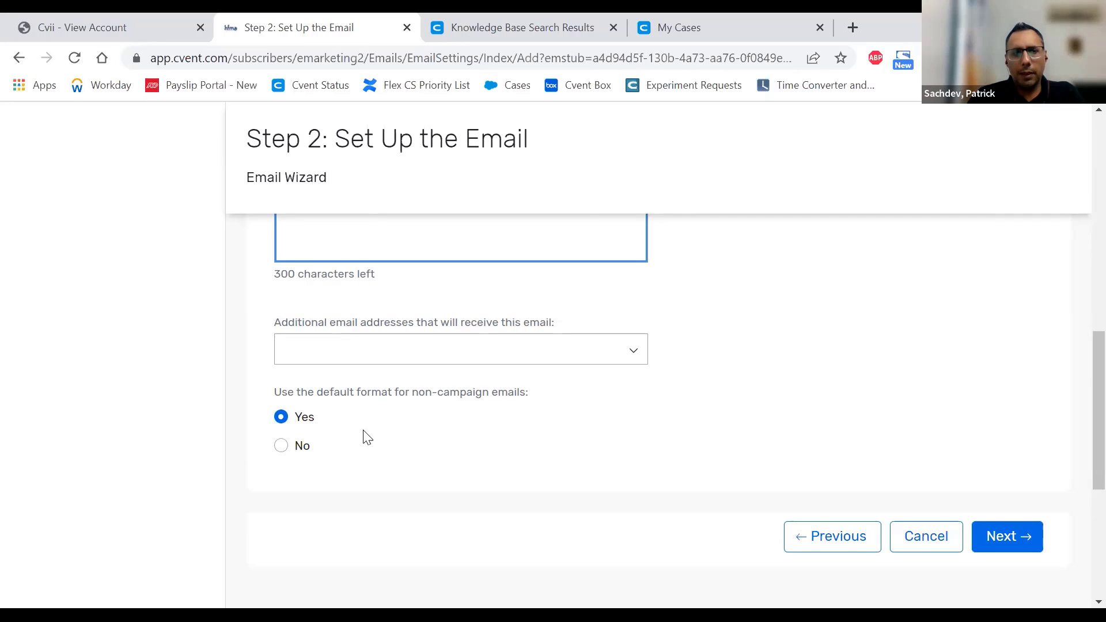
{"action": "left_click", "coordinate": [282, 447]}
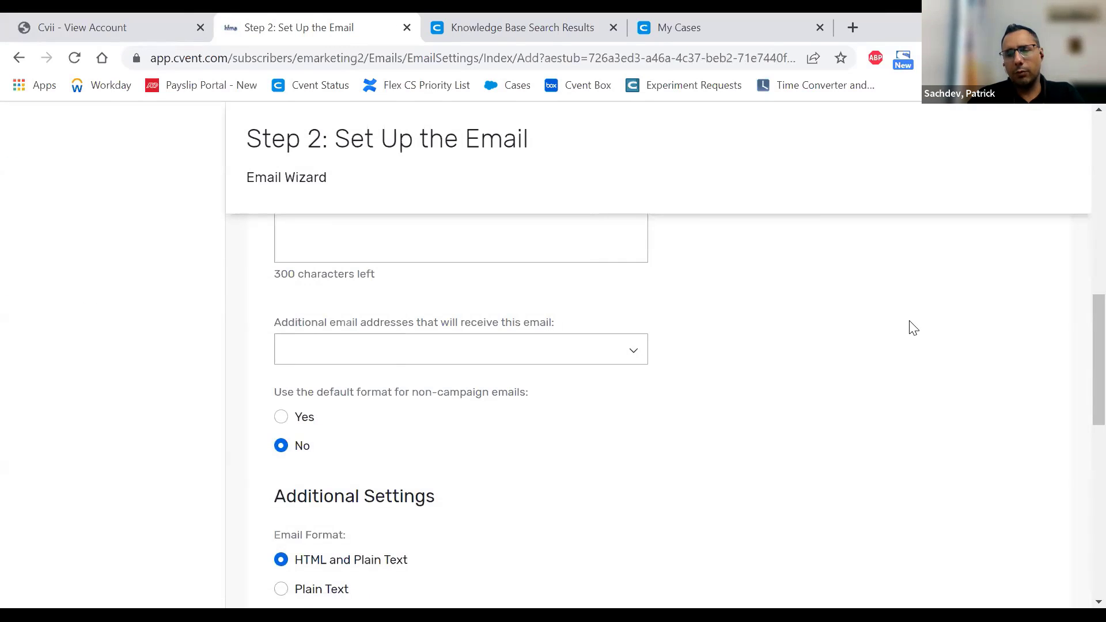
{"action": "scroll", "coordinate": [914, 328], "scroll_direction": "down", "scroll_amount": 8}
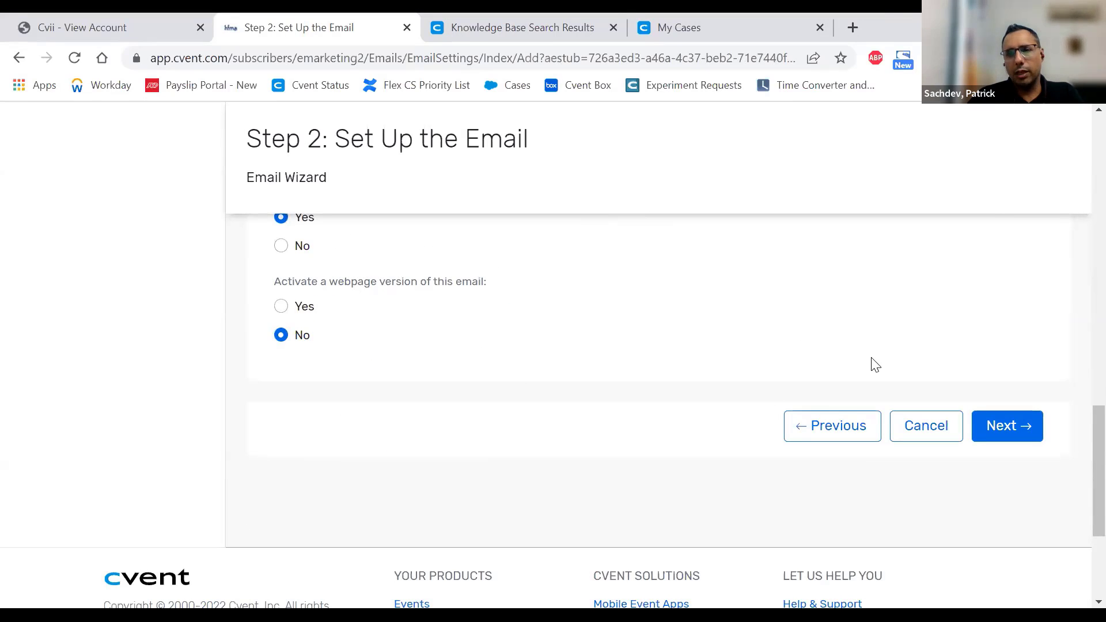
{"action": "scroll", "coordinate": [835, 381], "scroll_direction": "up", "scroll_amount": 2}
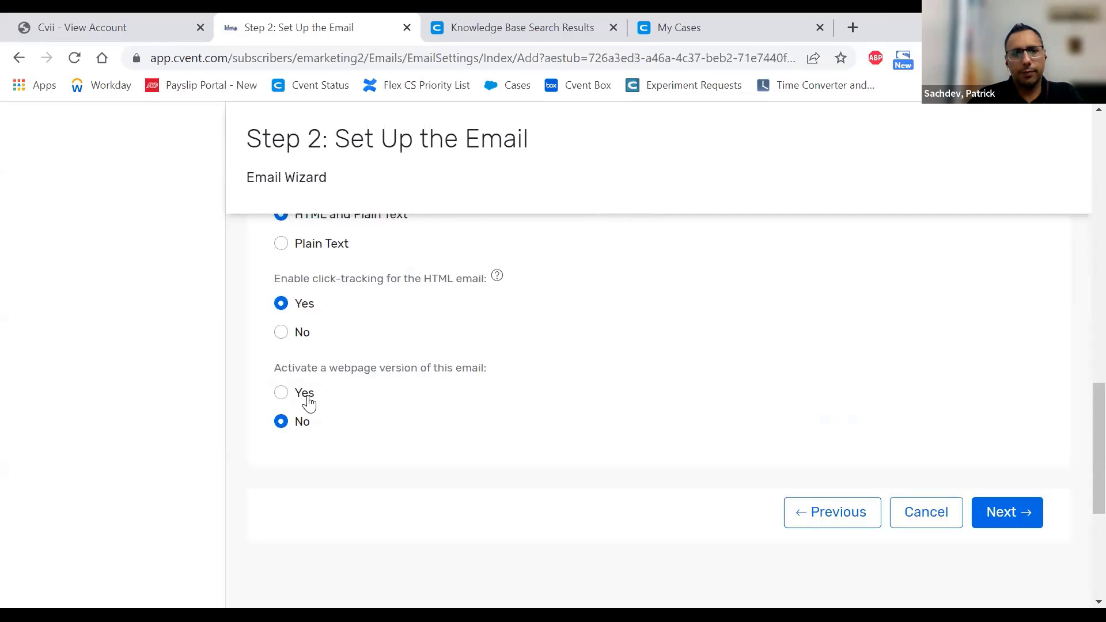
{"action": "scroll", "coordinate": [353, 390], "scroll_direction": "up", "scroll_amount": 6}
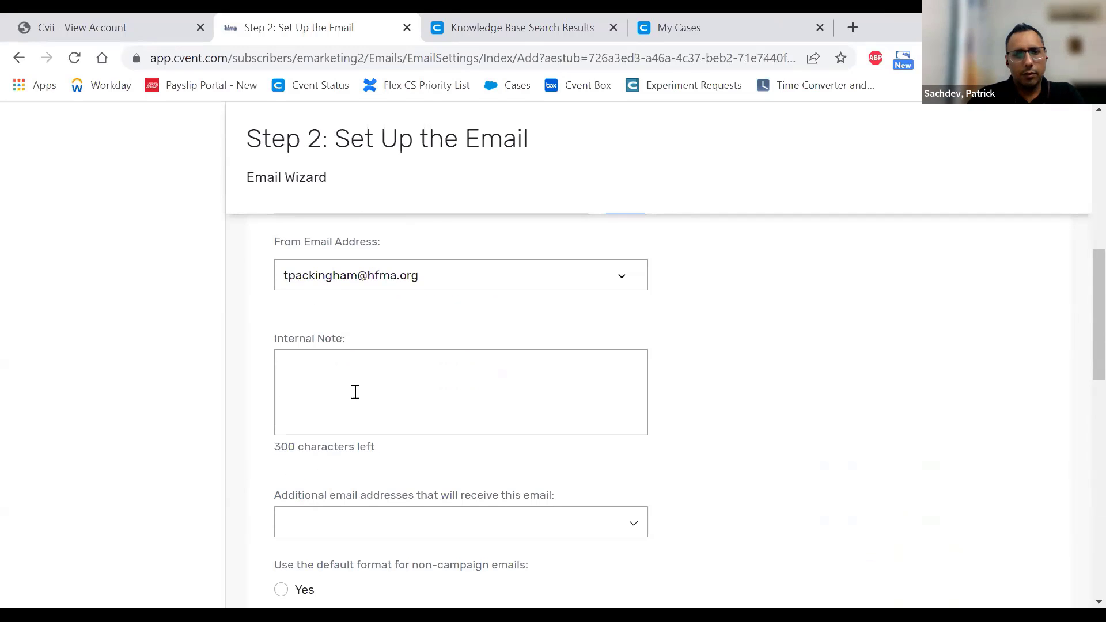
{"action": "scroll", "coordinate": [355, 391], "scroll_direction": "down", "scroll_amount": 5}
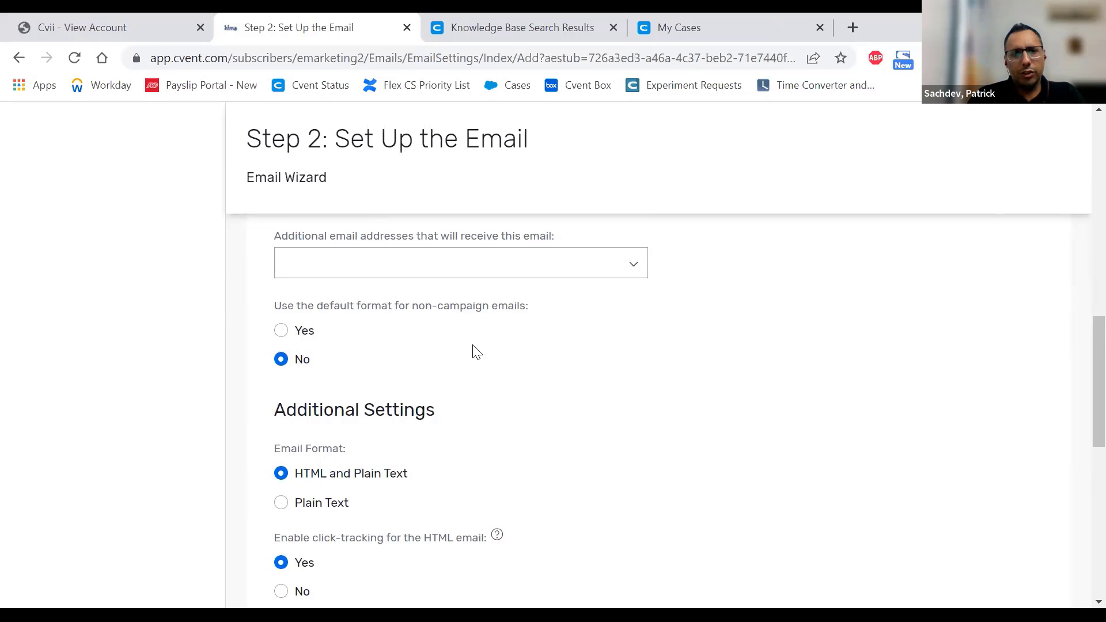
{"action": "scroll", "coordinate": [473, 352], "scroll_direction": "down", "scroll_amount": 3}
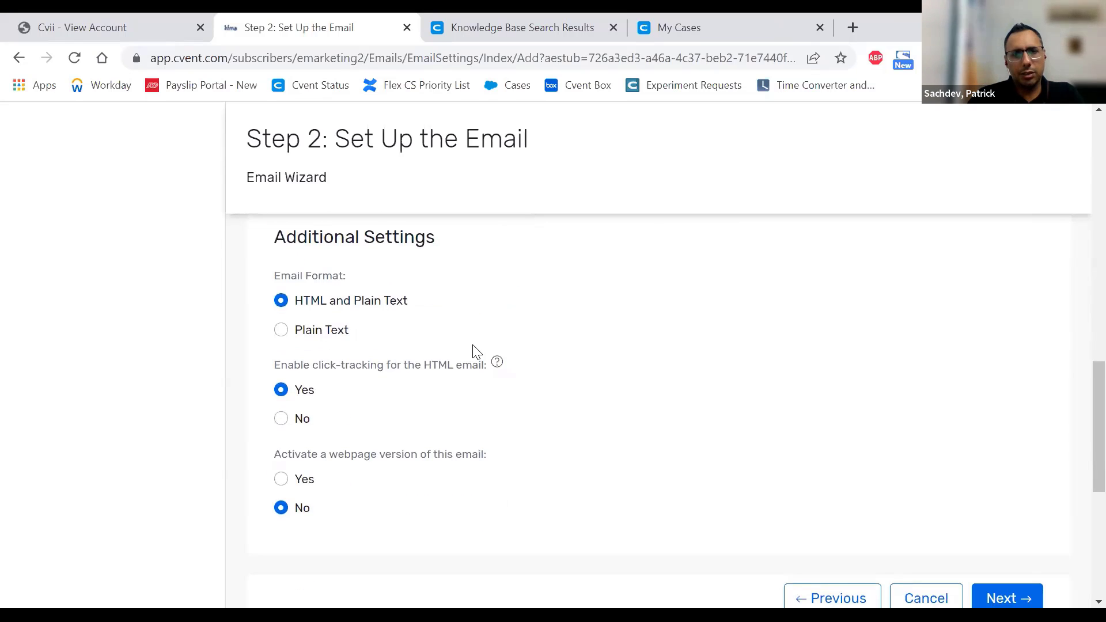
{"action": "scroll", "coordinate": [474, 351], "scroll_direction": "up", "scroll_amount": 2}
{"action": "scroll", "coordinate": [407, 354], "scroll_direction": "down", "scroll_amount": 1}
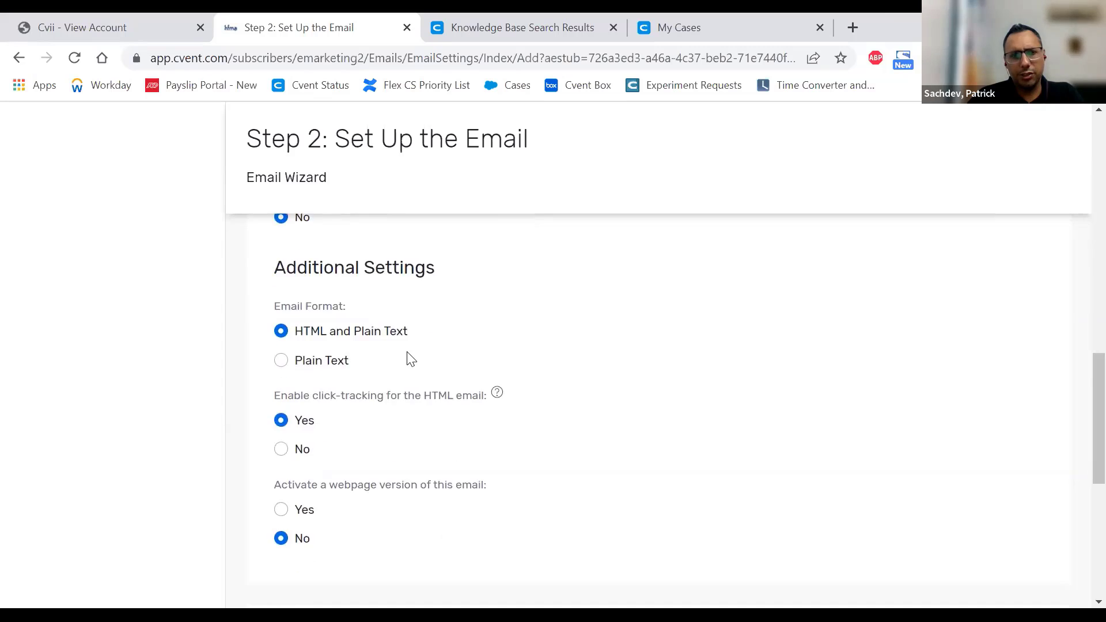
{"action": "scroll", "coordinate": [407, 358], "scroll_direction": "up", "scroll_amount": 1}
{"action": "left_click", "coordinate": [282, 245]}
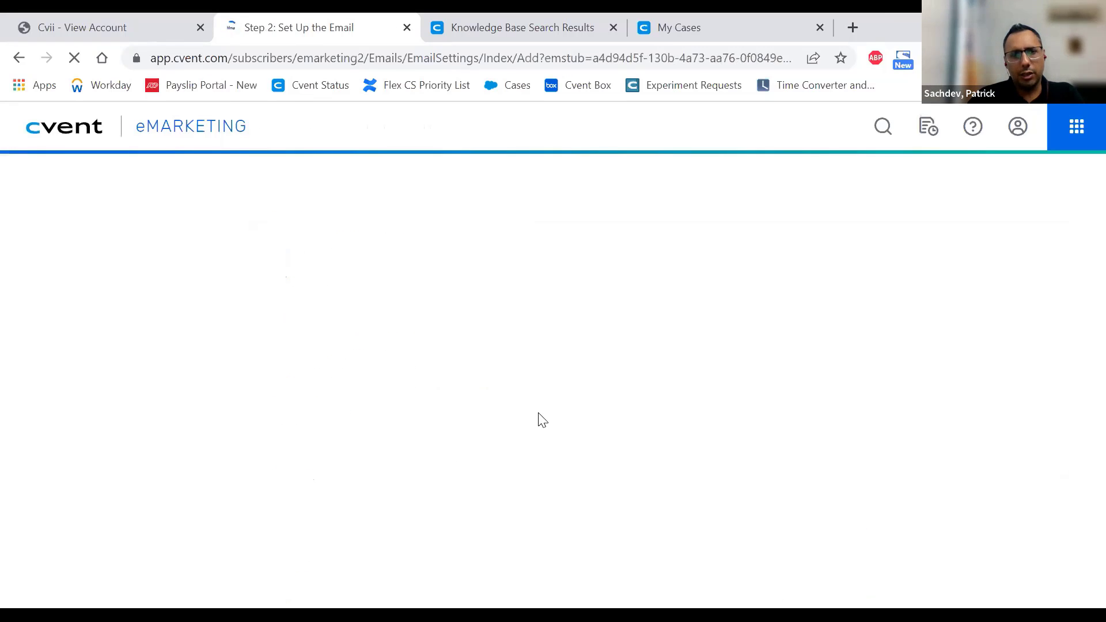
- Scroll the Step 2 form and open the 'Additional email addresses that will receive this email' dropdown
{"action": "scroll", "coordinate": [594, 416], "scroll_direction": "down", "scroll_amount": 3}
{"action": "scroll", "coordinate": [595, 417], "scroll_direction": "up", "scroll_amount": 3}
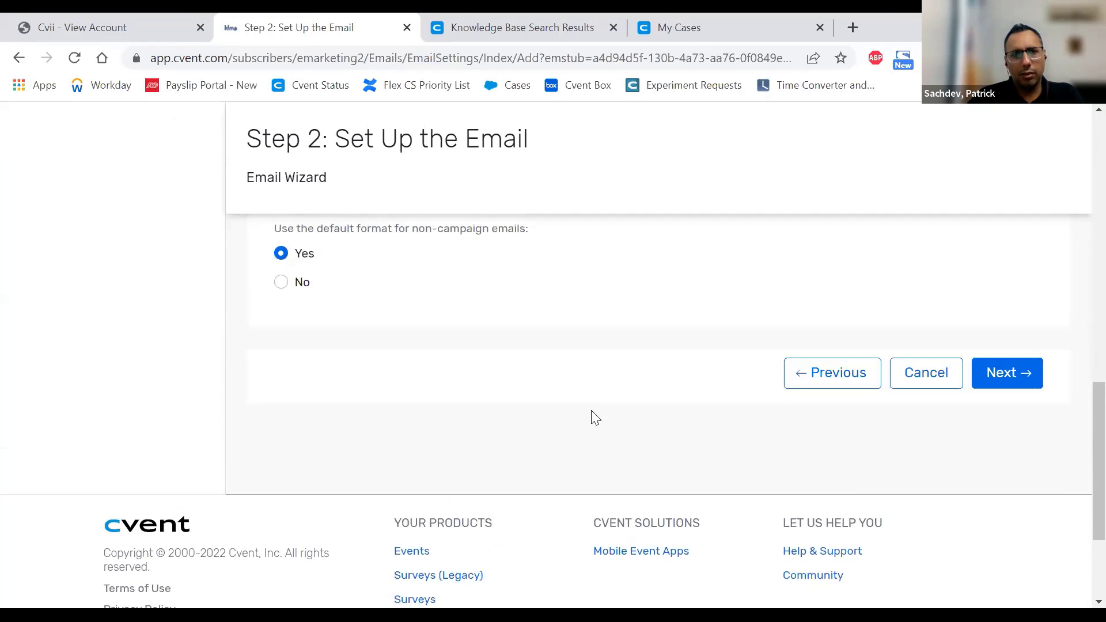
{"action": "scroll", "coordinate": [595, 418], "scroll_direction": "up", "scroll_amount": 10}
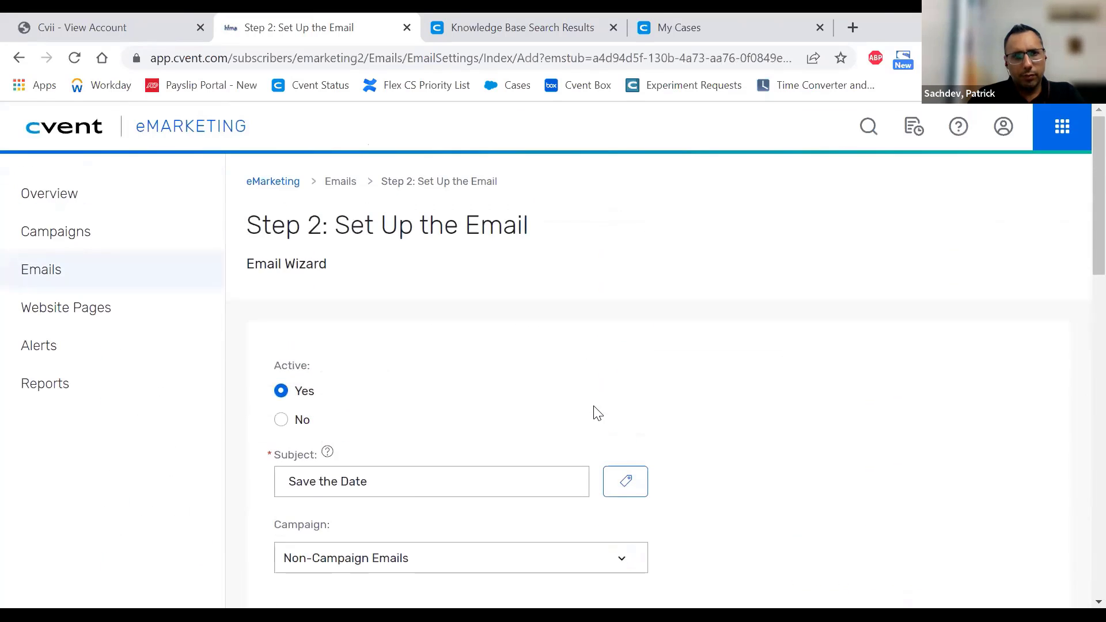
{"action": "scroll", "coordinate": [598, 413], "scroll_direction": "down", "scroll_amount": 8}
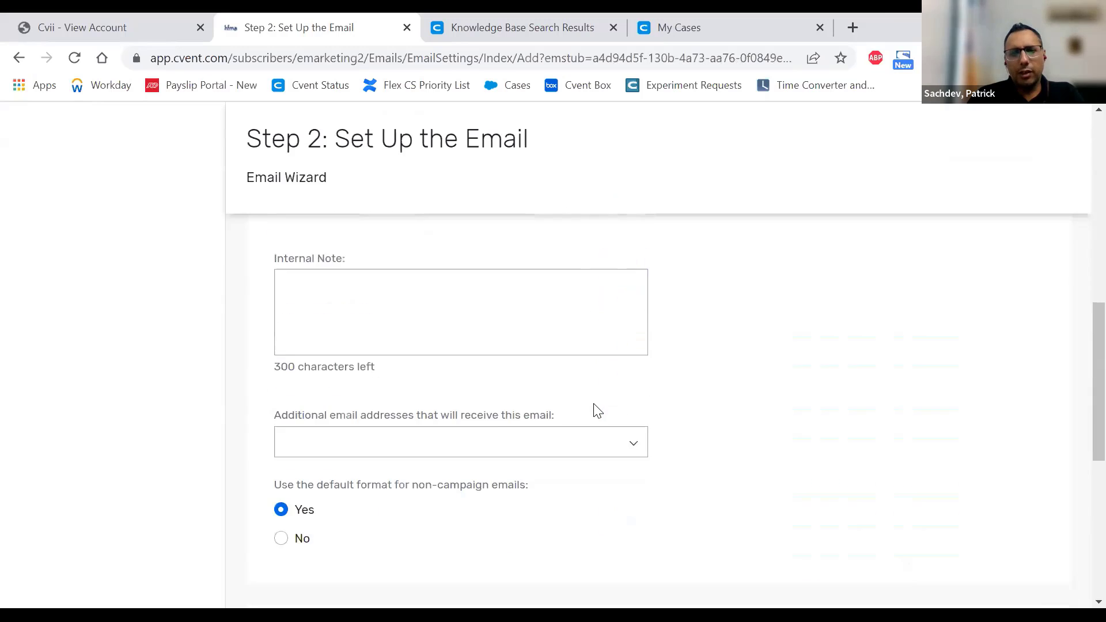
{"action": "scroll", "coordinate": [598, 411], "scroll_direction": "down", "scroll_amount": 2}
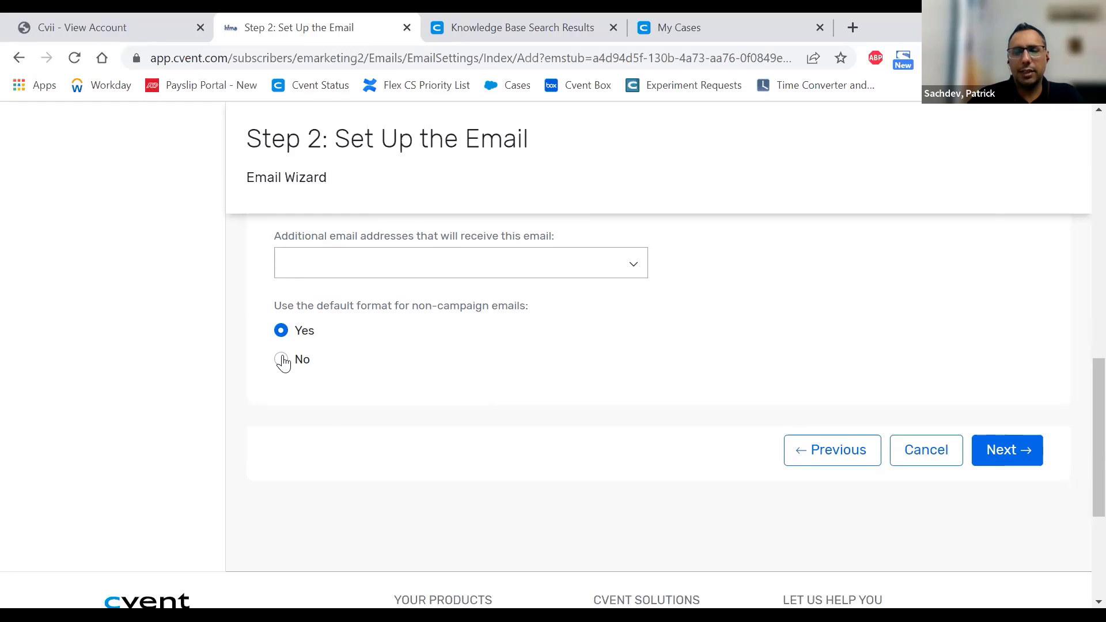
{"action": "scroll", "coordinate": [582, 355], "scroll_direction": "up", "scroll_amount": 1}
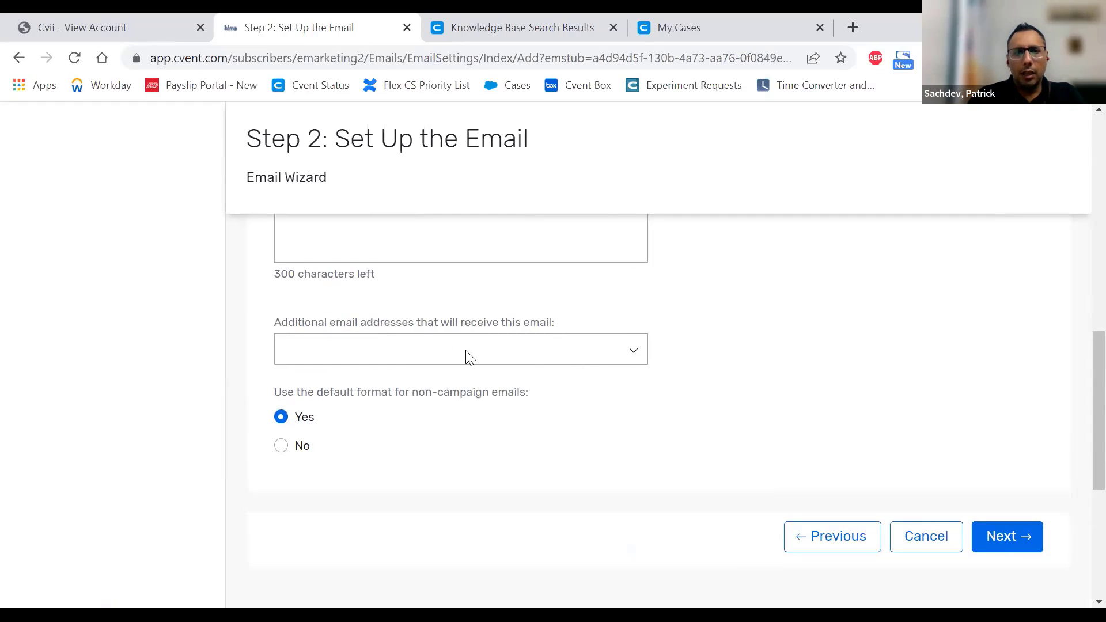
{"action": "left_click", "coordinate": [410, 348]}
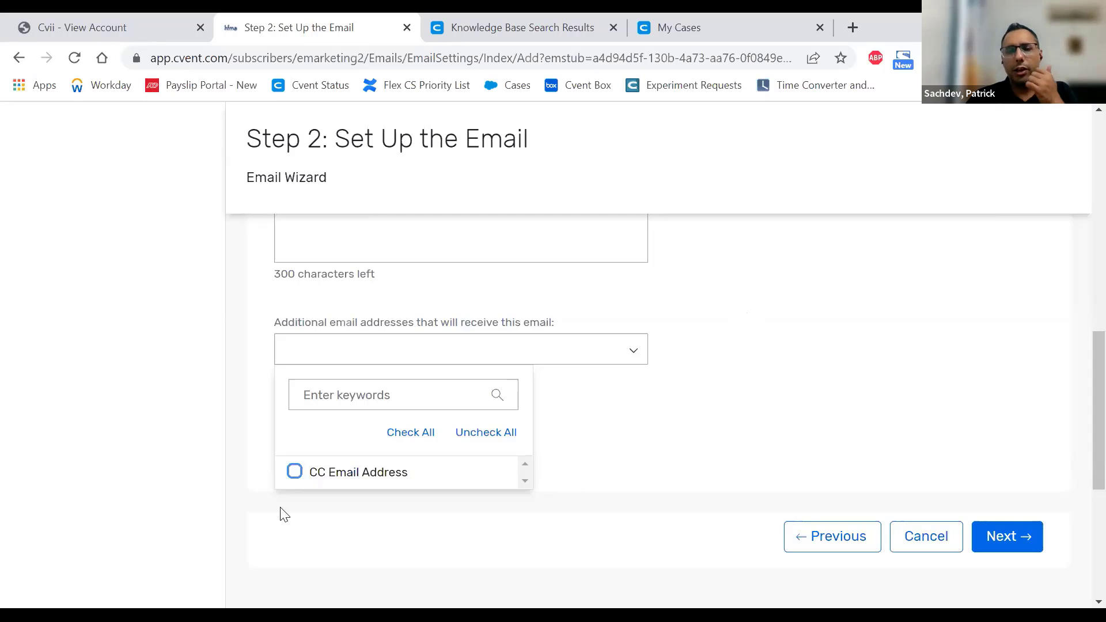
- Check CC Email Address as the additional recipient and close the list
{"action": "left_click", "coordinate": [291, 475]}
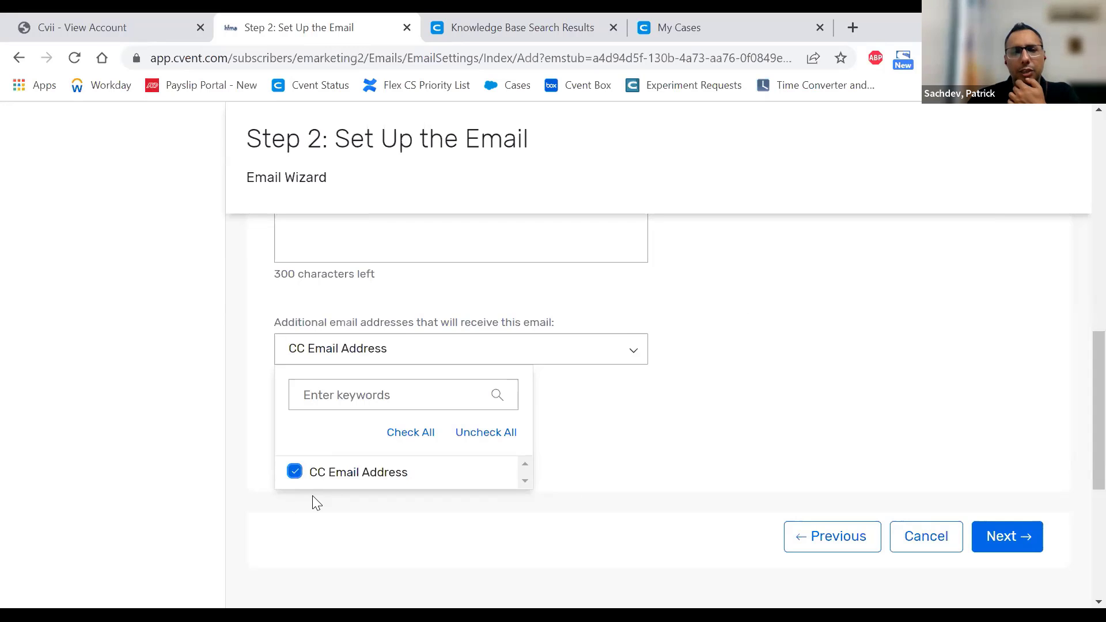
{"action": "left_click", "coordinate": [822, 425]}
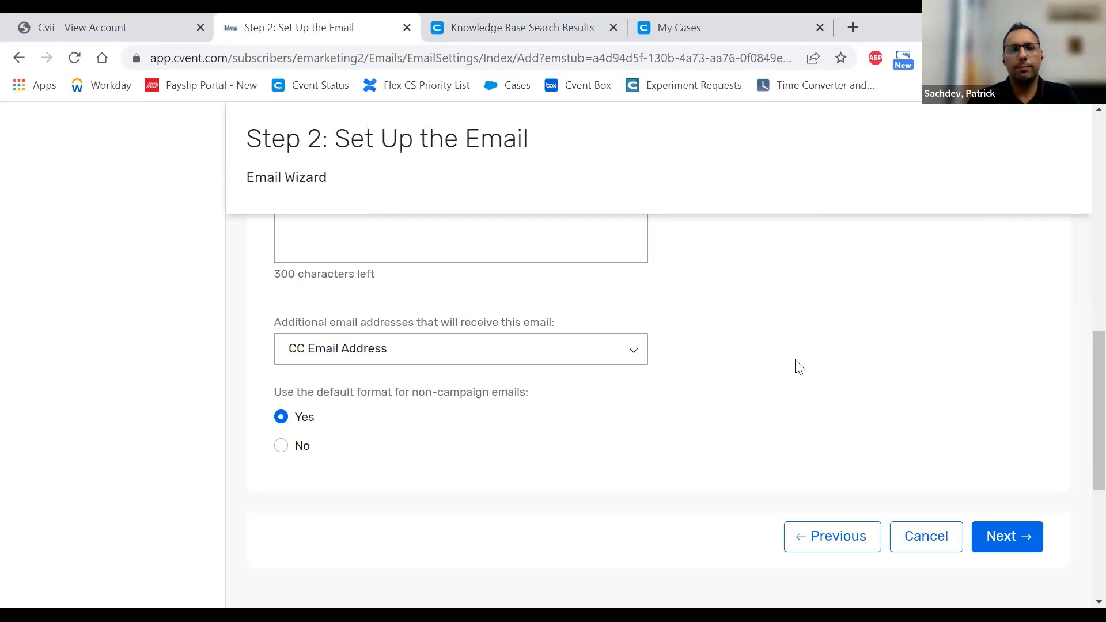
- Set the default non-campaign format to No and try to advance past Step 2
{"action": "left_click", "coordinate": [281, 446]}
{"action": "left_click", "coordinate": [1007, 537]}
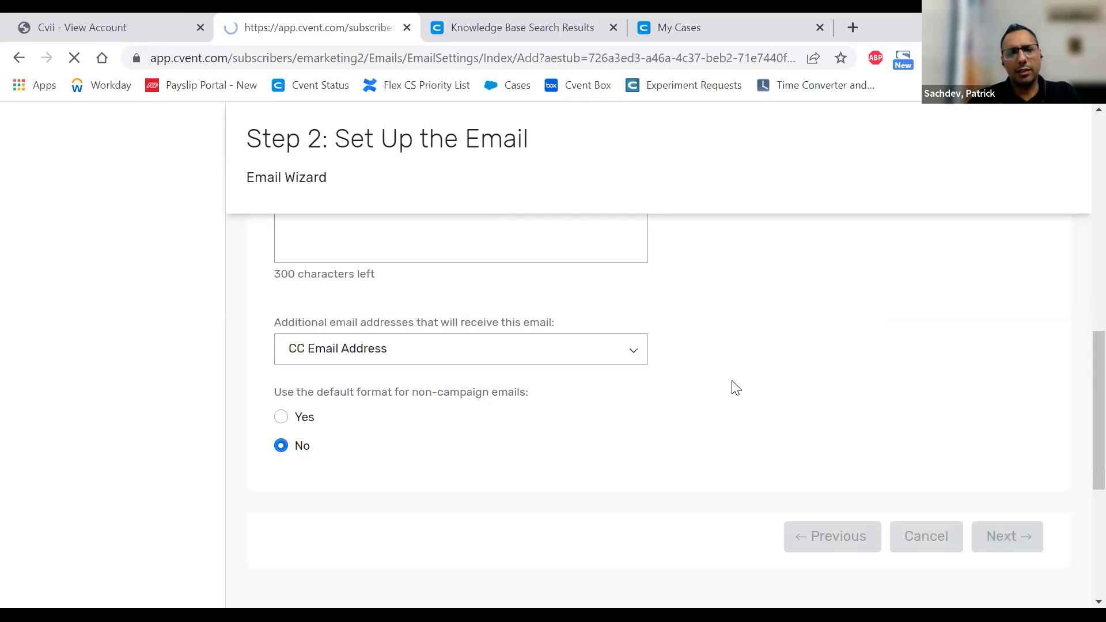
{"action": "scroll", "coordinate": [736, 387], "scroll_direction": "down", "scroll_amount": 15}
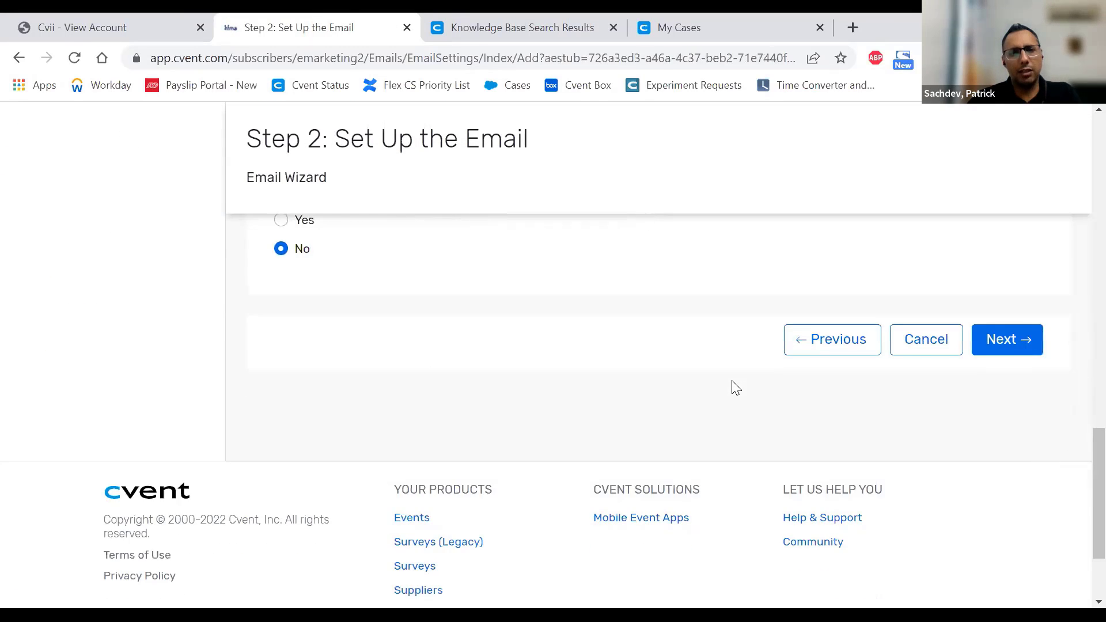
{"action": "scroll", "coordinate": [735, 388], "scroll_direction": "up", "scroll_amount": 4}
{"action": "scroll", "coordinate": [736, 388], "scroll_direction": "up", "scroll_amount": 3}
{"action": "scroll", "coordinate": [735, 388], "scroll_direction": "down", "scroll_amount": 3}
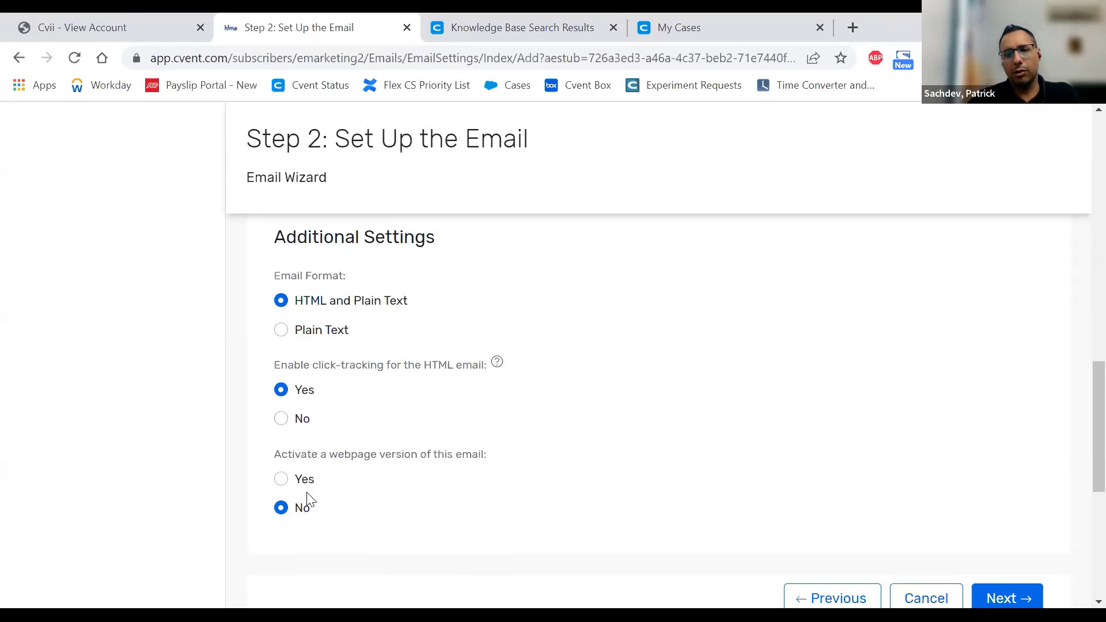
{"action": "left_click", "coordinate": [1008, 598]}
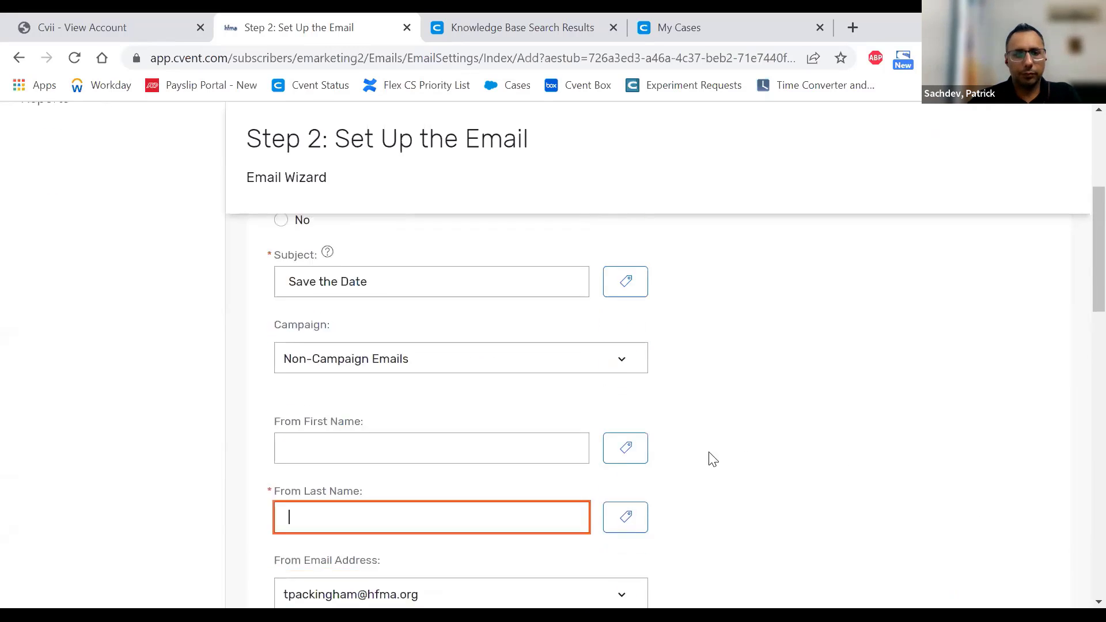
- Enter 'Test' as the required From Last Name and continue to Step 3
{"action": "left_click", "coordinate": [403, 431]}
{"action": "type", "text": "Test"}
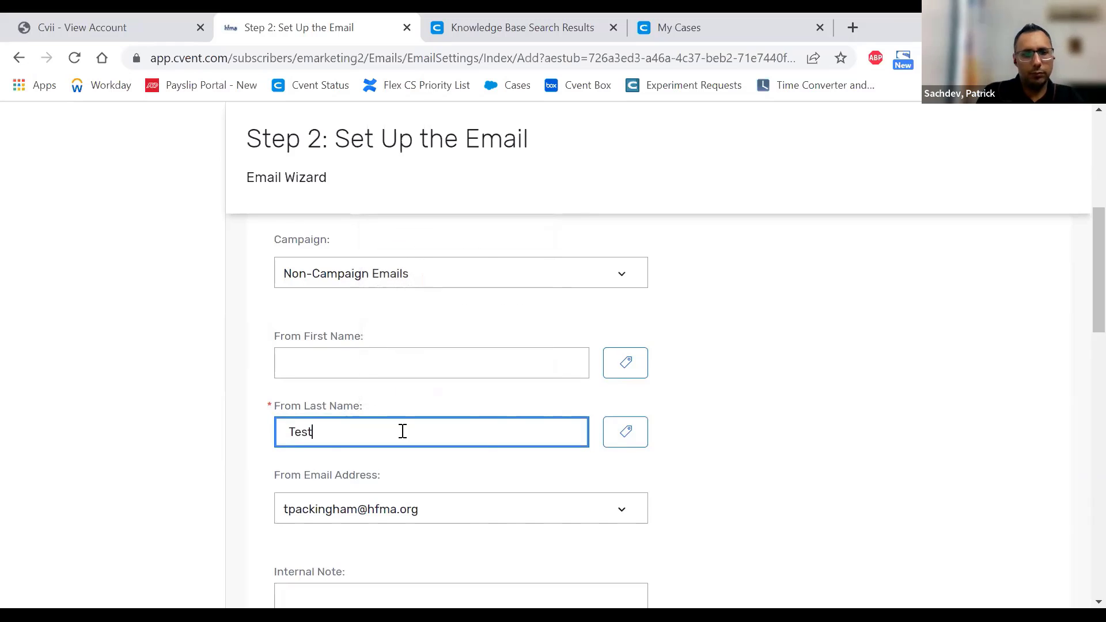
{"action": "scroll", "coordinate": [1013, 528], "scroll_direction": "down", "scroll_amount": 10}
{"action": "scroll", "coordinate": [987, 585], "scroll_direction": "down", "scroll_amount": 5}
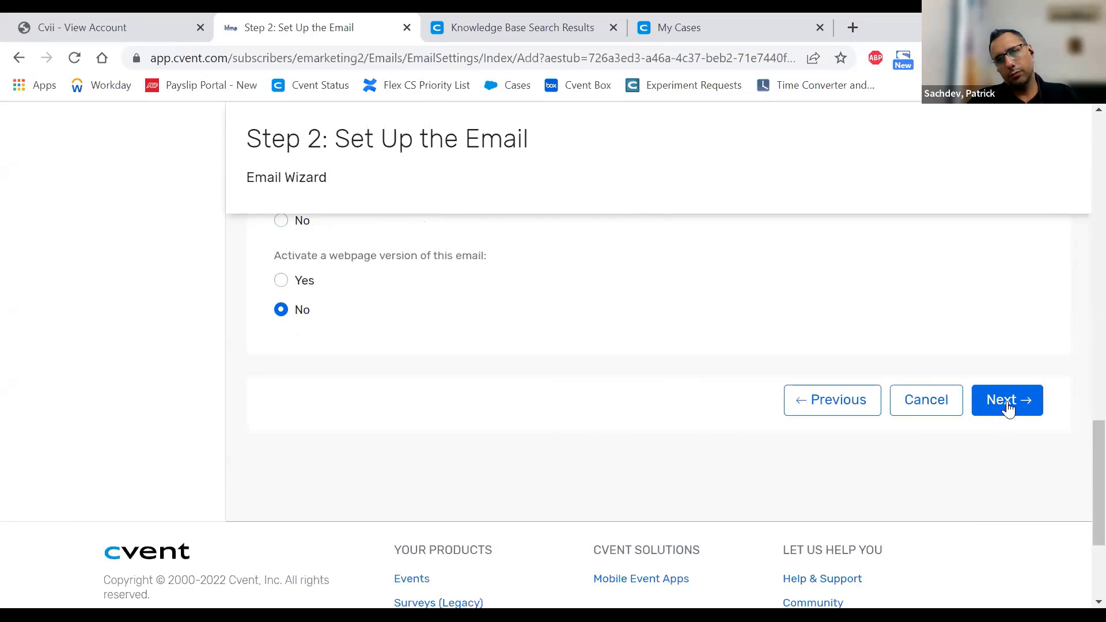
{"action": "left_click", "coordinate": [1007, 401]}
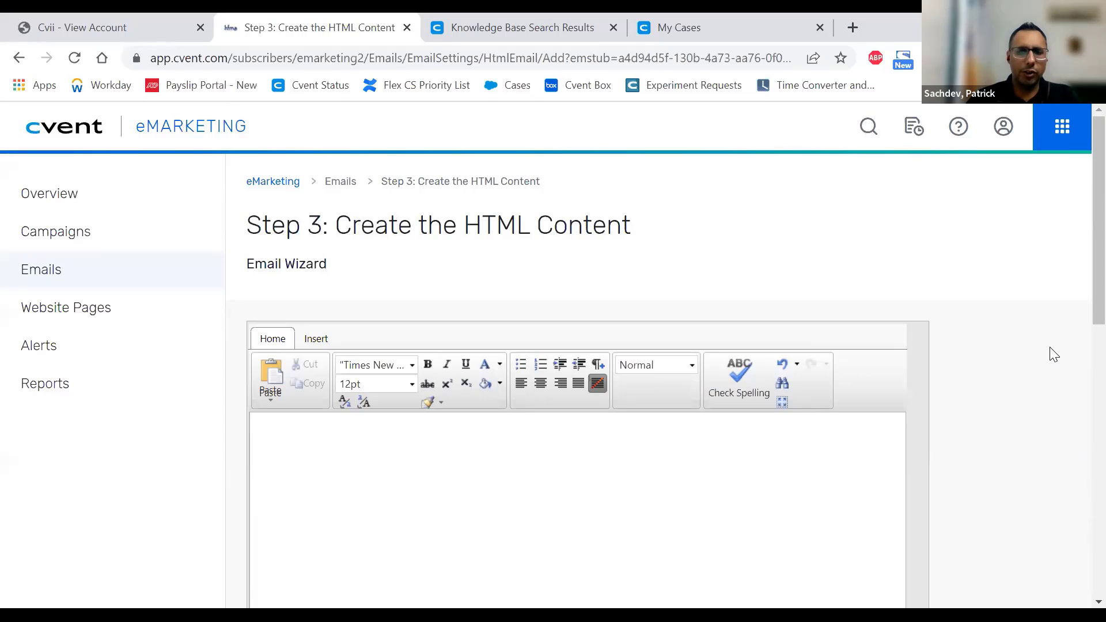
- Scroll down Step 3 to the empty HTML editor's Design/HTML/Preview bar
{"action": "scroll", "coordinate": [1054, 356], "scroll_direction": "down", "scroll_amount": 4}
{"action": "scroll", "coordinate": [1052, 353], "scroll_direction": "up", "scroll_amount": 4}
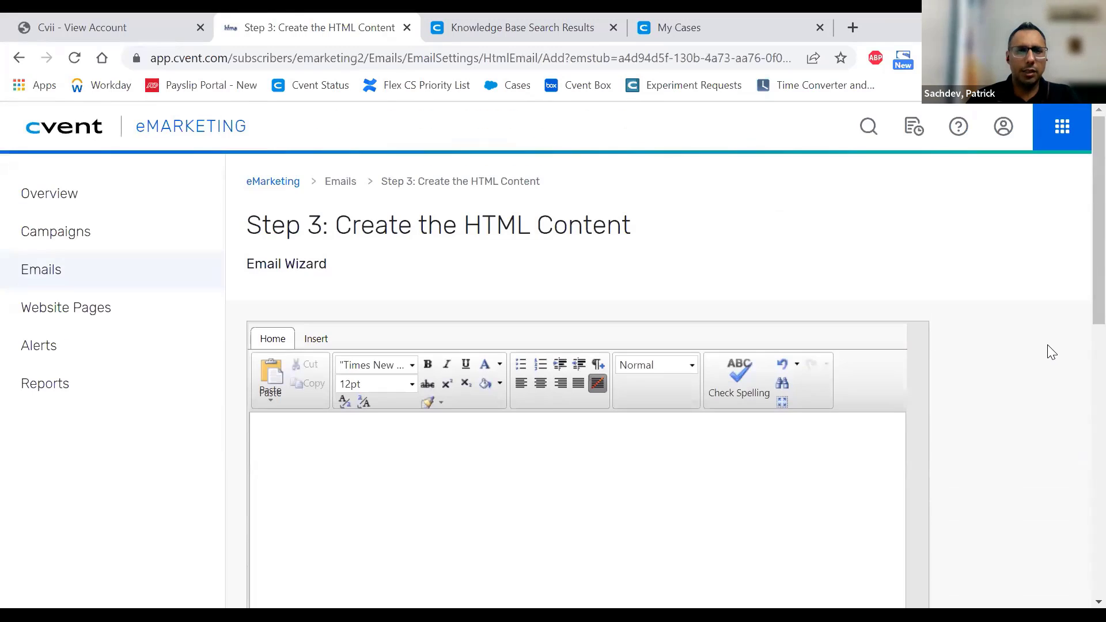
{"action": "scroll", "coordinate": [951, 357], "scroll_direction": "down", "scroll_amount": 1}
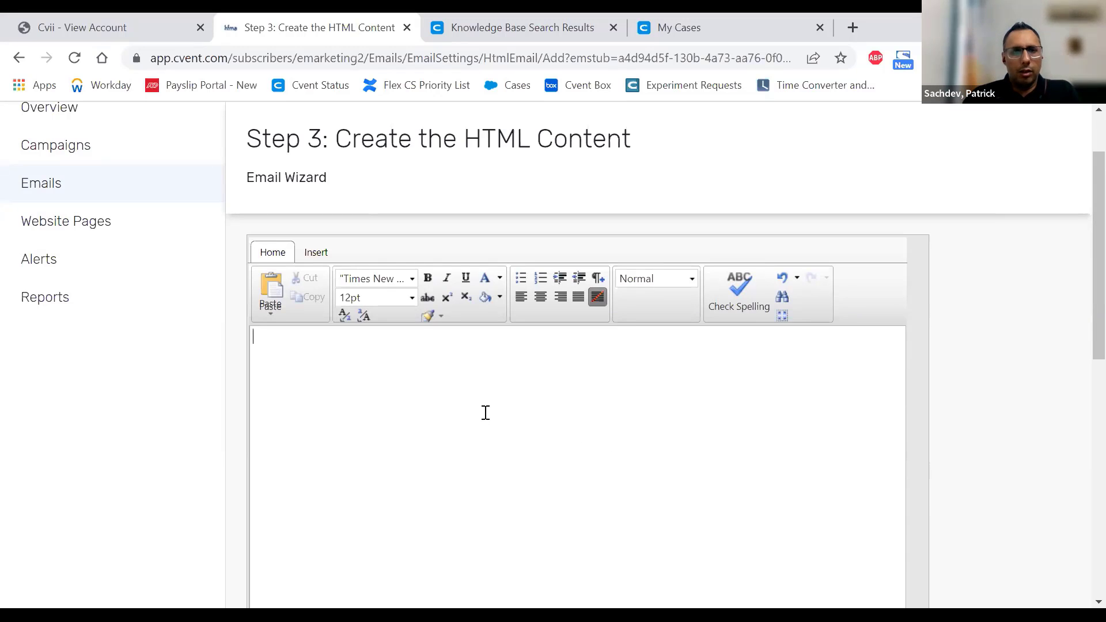
{"action": "scroll", "coordinate": [486, 413], "scroll_direction": "down", "scroll_amount": 2}
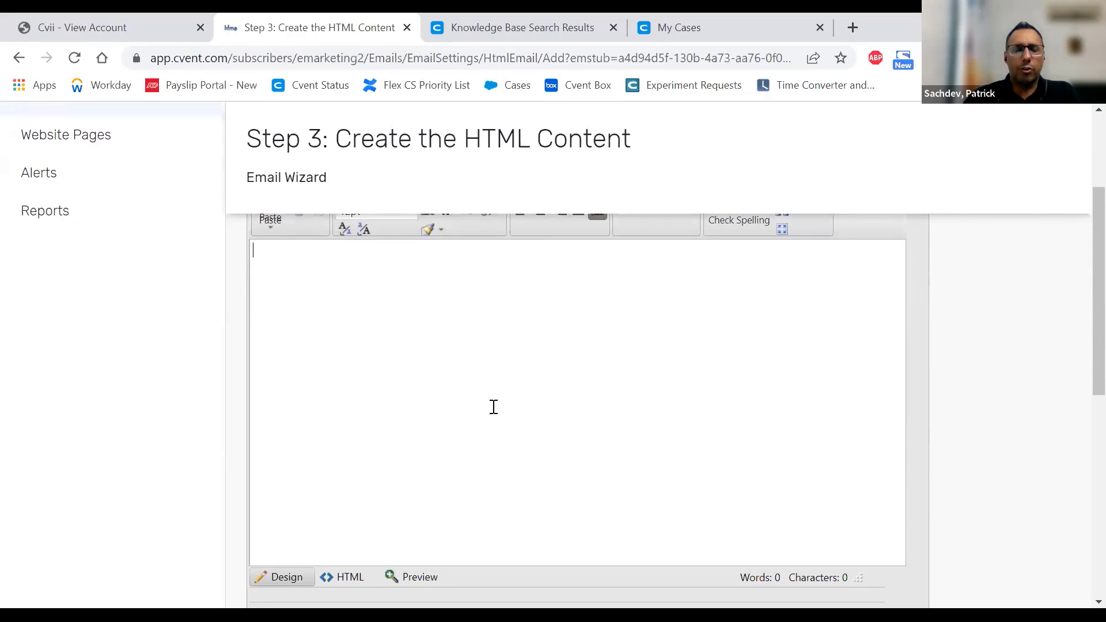
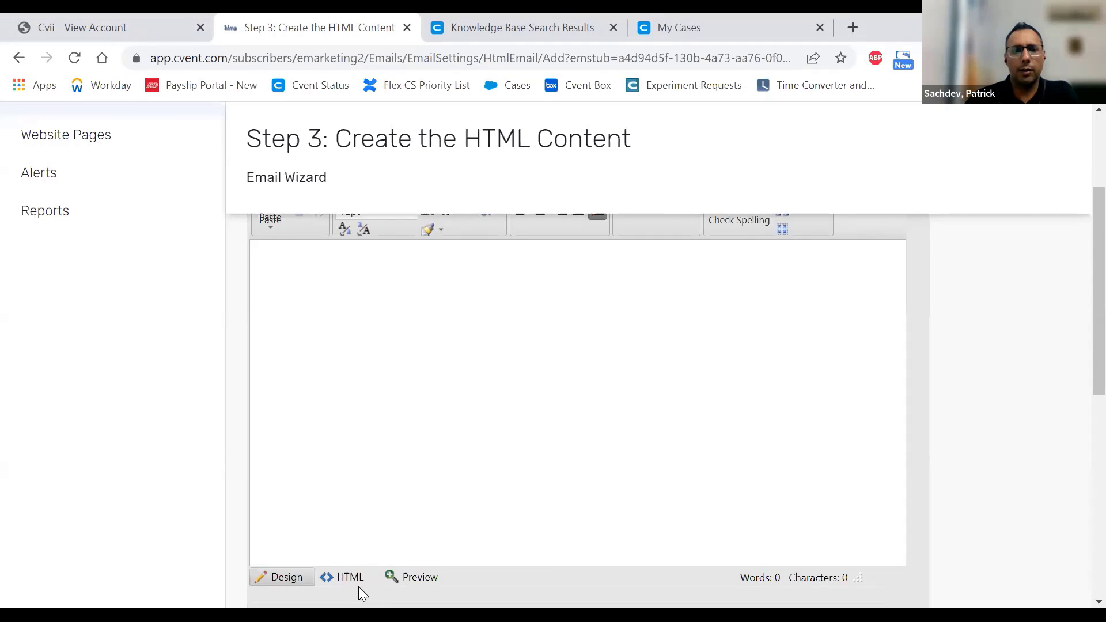
- Paste the Lorem Ipsum paragraph into the empty email body
{"action": "left_click", "coordinate": [332, 405]}
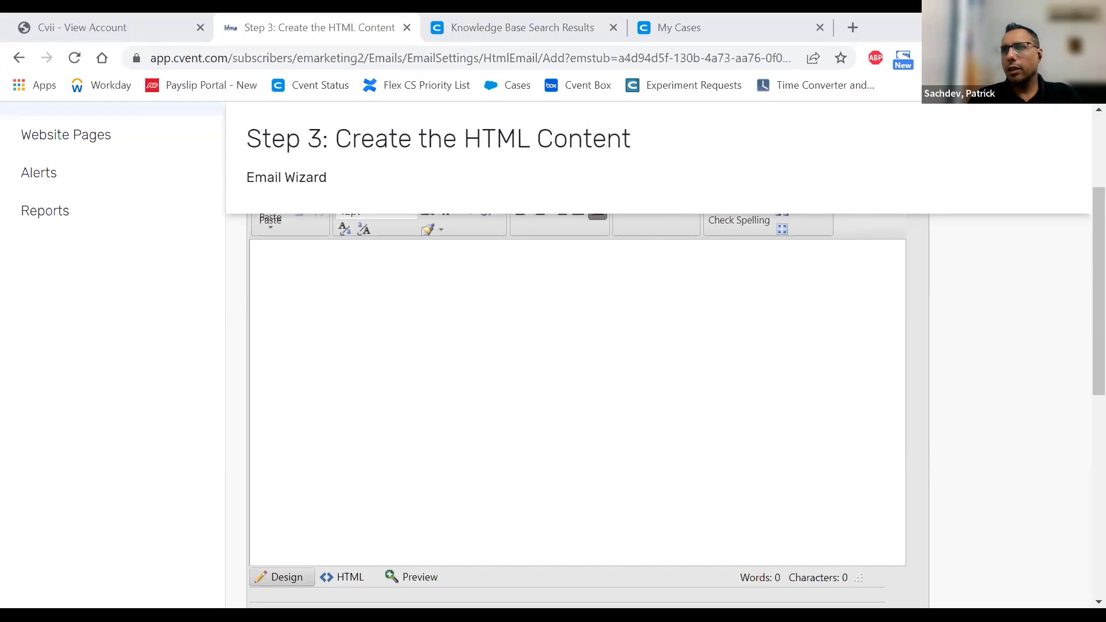
{"action": "left_click", "coordinate": [369, 310]}
{"action": "type", "text": "Contrary to popular belief, Lorem Ipsum is not simply random text. It has roots in a piece of classical Latin literature from 45 BC, making it over 2000 years old. Richard McClintock, a Latin professor at Hampden-Sydney College in Virginia, looked up one of the more obscure Latin words, consectetur, from a Lorem Ipsum passage, and going through the cites of the word in classical literature, discovered the undoubtable source. Lorem Ipsum comes from sections 1.10.32 and 1.10.33 of \"de Finibus Bonorum et Malorum\" (The Extremes of Good and Evil) by Cicero, written in 45 BC. This book is a treatise on the theory of ethics, very popular during the Renaissance. The first line of Lorem Ipsum, \"Lorem ipsum dolor sit amet..\", comes from a line in section 1.10.32."}
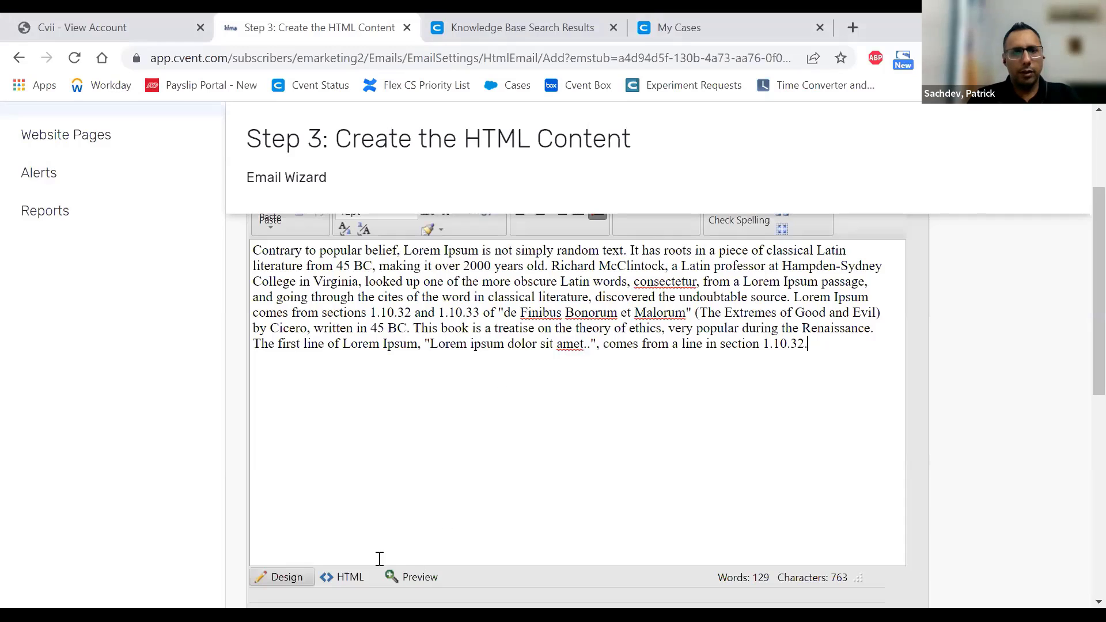
- Check the body's HTML source, then return to the Design view
{"action": "left_click", "coordinate": [344, 568]}
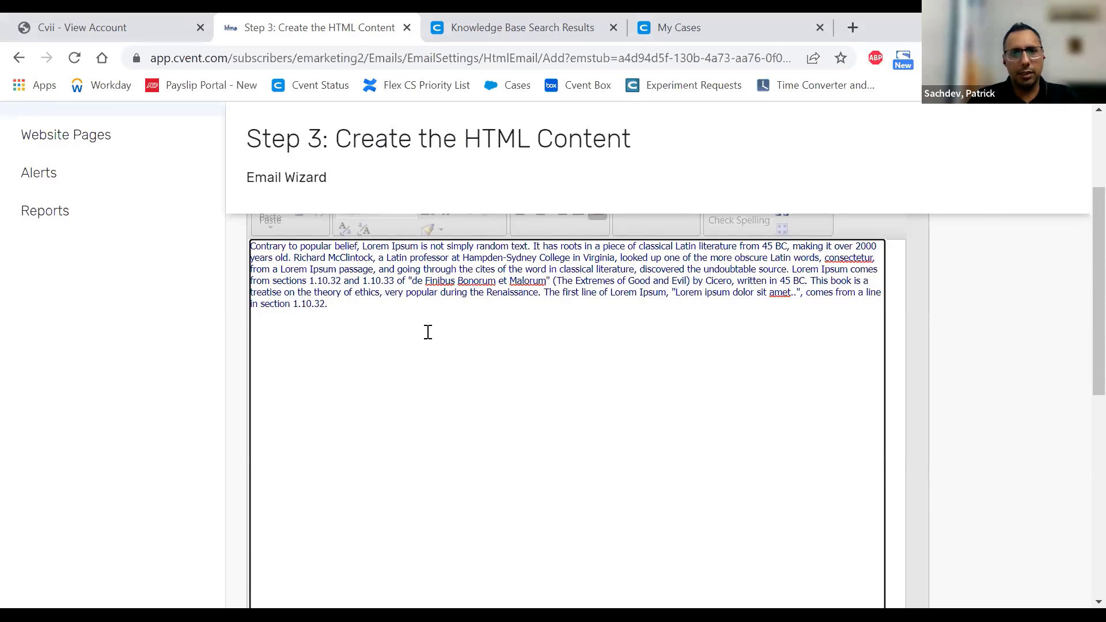
{"action": "scroll", "coordinate": [428, 331], "scroll_direction": "down", "scroll_amount": 5}
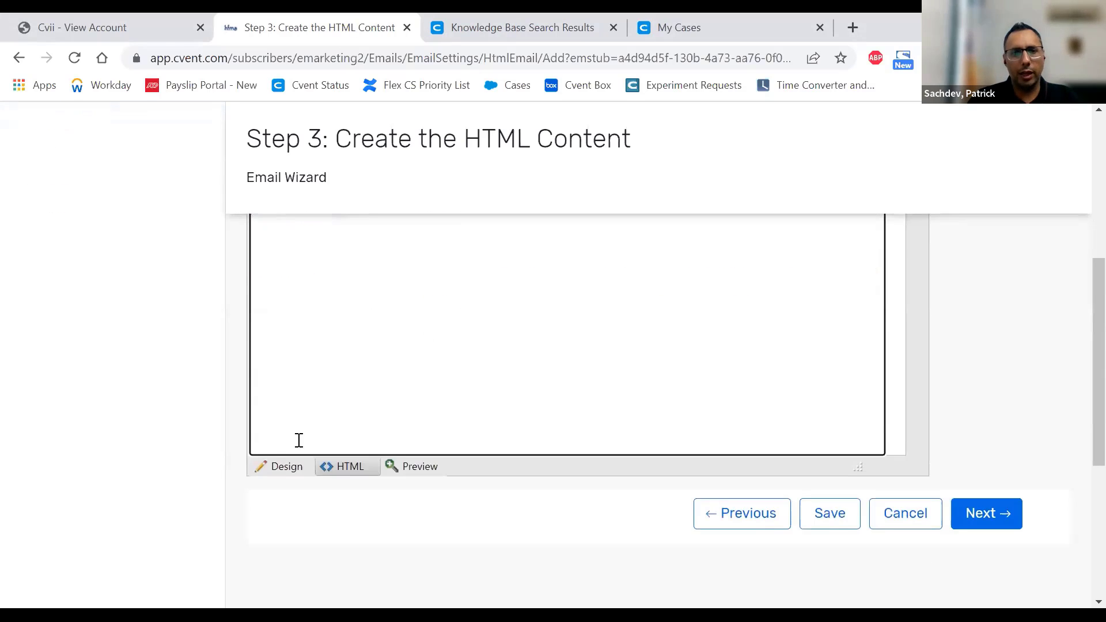
{"action": "left_click", "coordinate": [281, 465]}
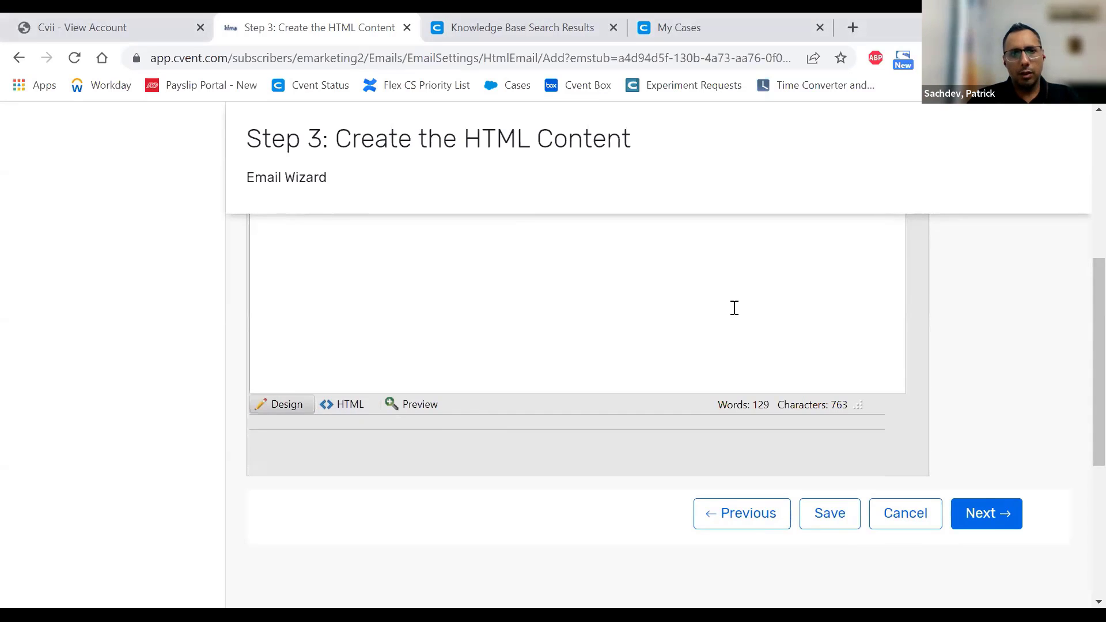
{"action": "scroll", "coordinate": [734, 309], "scroll_direction": "up", "scroll_amount": 5}
- Paste the paragraph again, declining the clean-formatting prompt so the Word formatting is kept
{"action": "key", "text": "ctrl+a"}
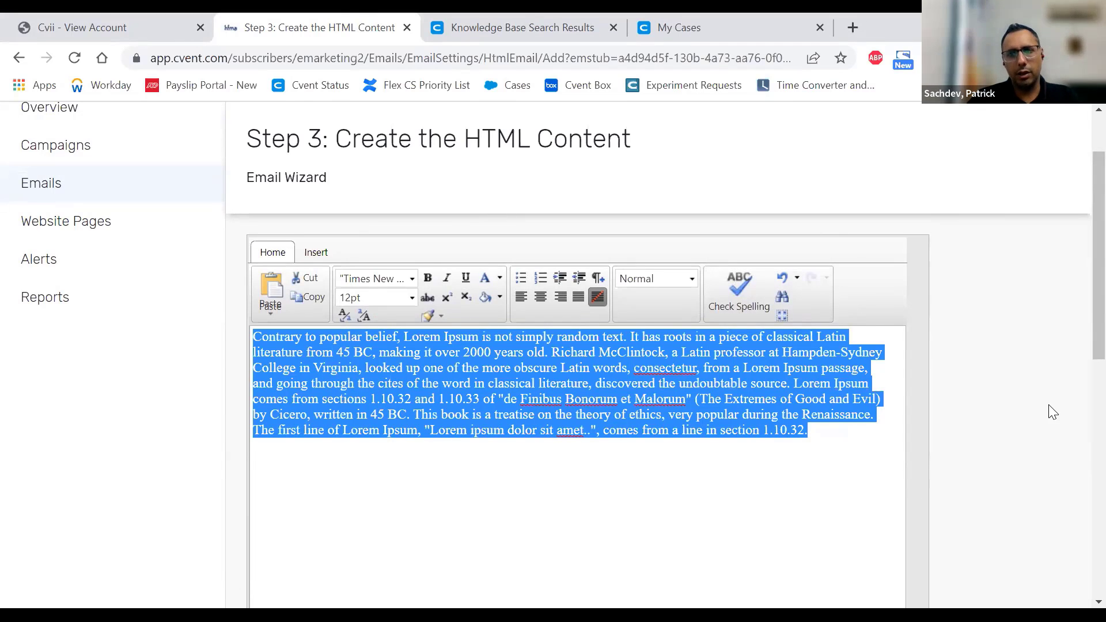
{"action": "key", "text": "ctrl+v"}
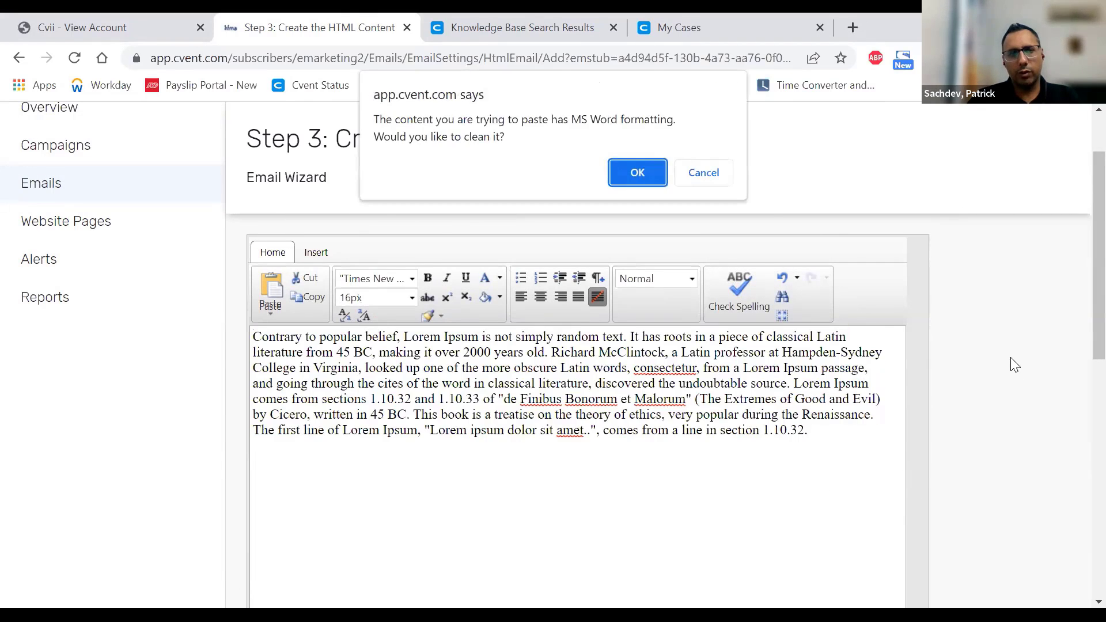
{"action": "left_click", "coordinate": [639, 170]}
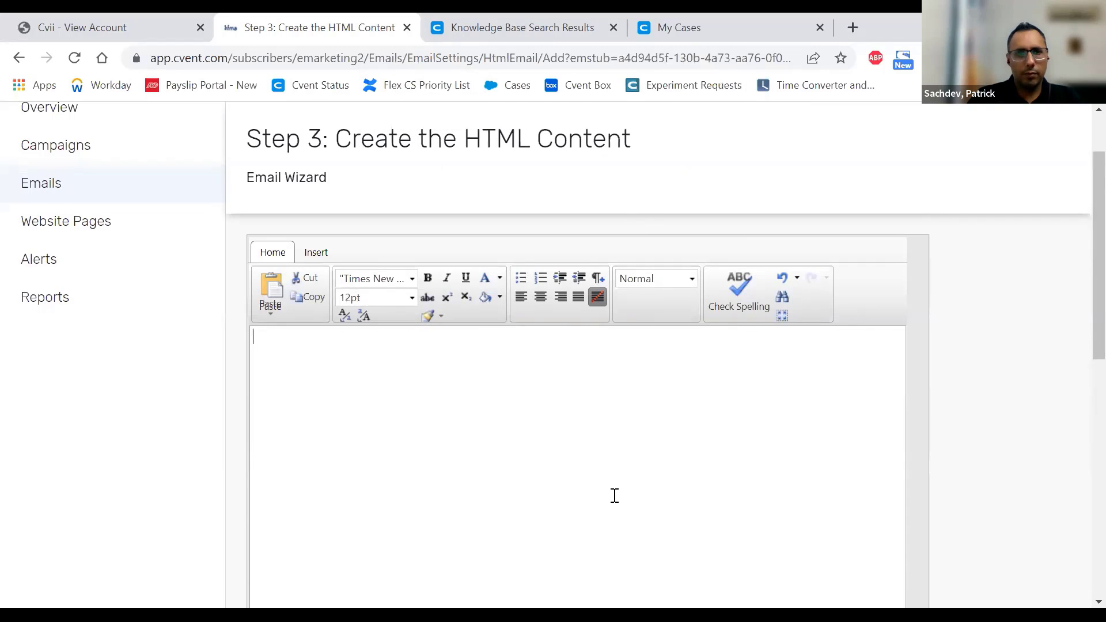
{"action": "key", "text": "ctrl+v"}
{"action": "left_click", "coordinate": [704, 172]}
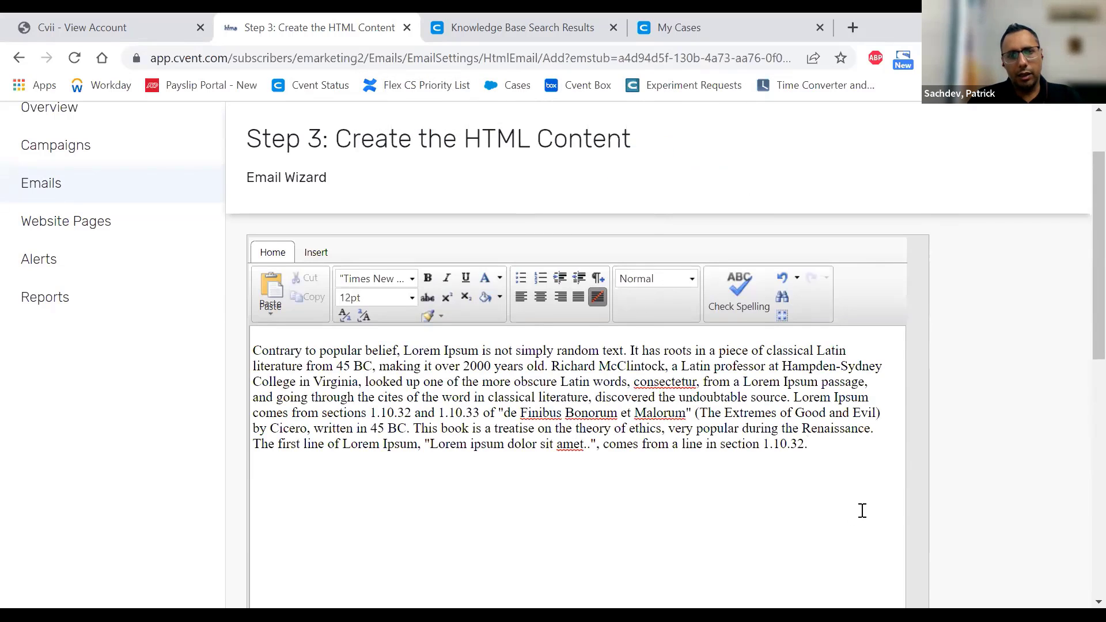
{"action": "key", "text": "ctrl+v"}
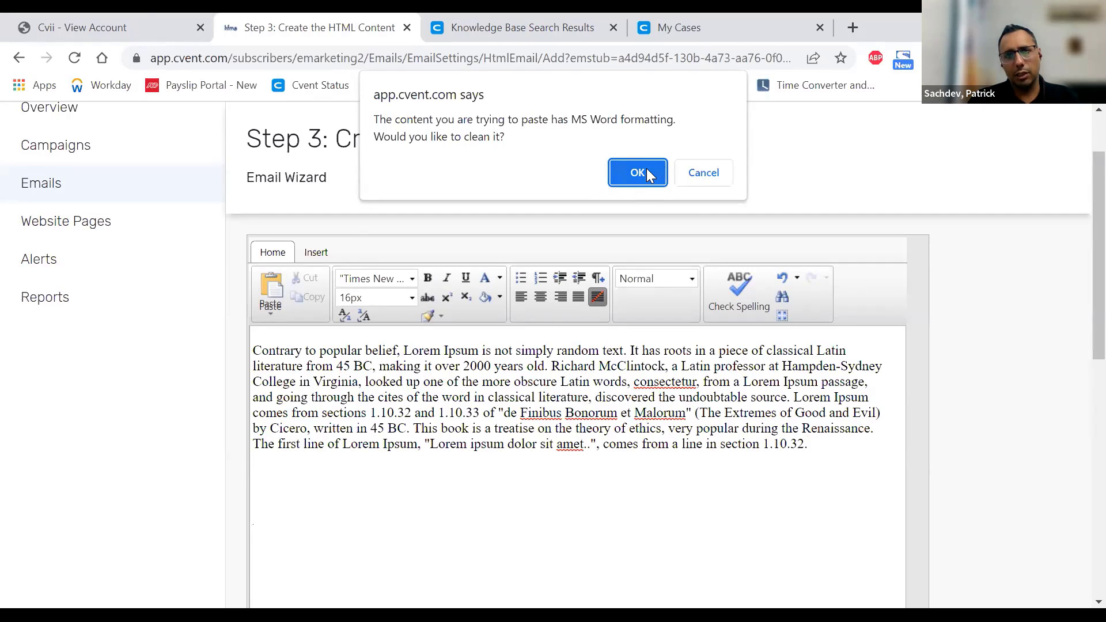
{"action": "left_click", "coordinate": [699, 171]}
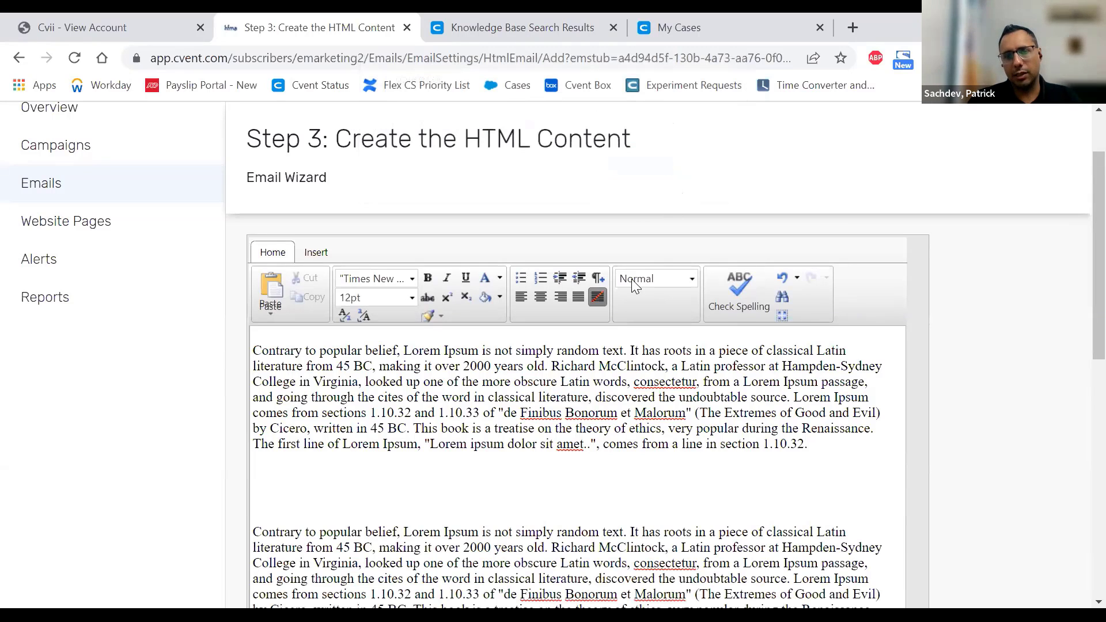
{"action": "scroll", "coordinate": [422, 384], "scroll_direction": "down", "scroll_amount": 8}
{"action": "scroll", "coordinate": [358, 291], "scroll_direction": "up", "scroll_amount": 2}
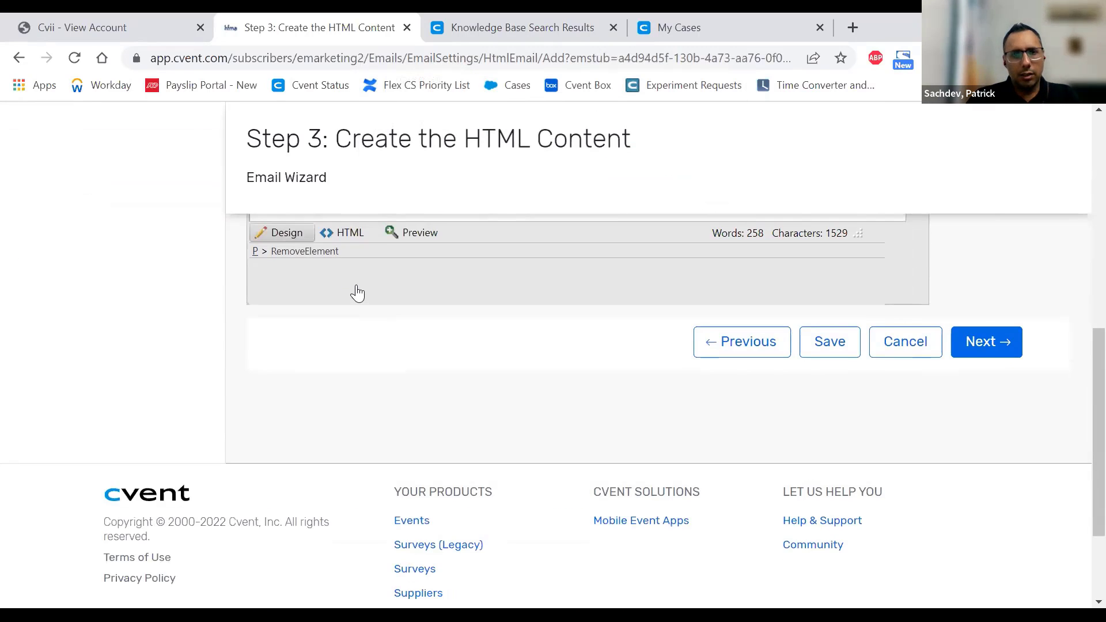
- Inspect the MsoNormal paragraph tag and empty <p>&nbsp;</p> lines in the HTML source, then return to Design
{"action": "left_click", "coordinate": [347, 320]}
{"action": "scroll", "coordinate": [574, 409], "scroll_direction": "up", "scroll_amount": 5}
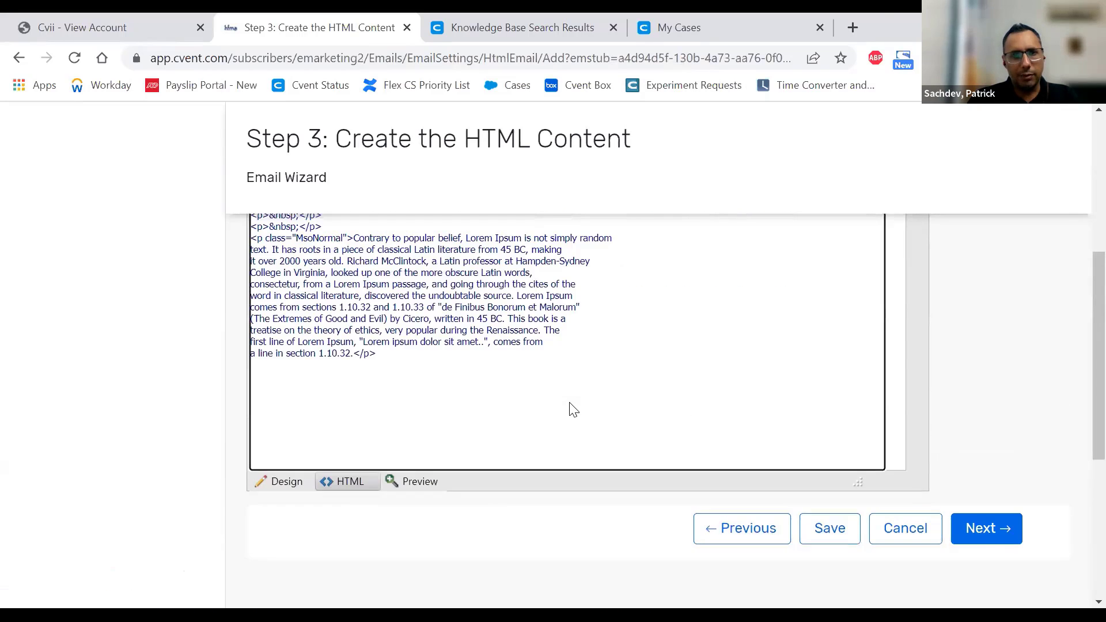
{"action": "left_click_drag", "start_coordinate": [323, 385], "coordinate": [246, 369]}
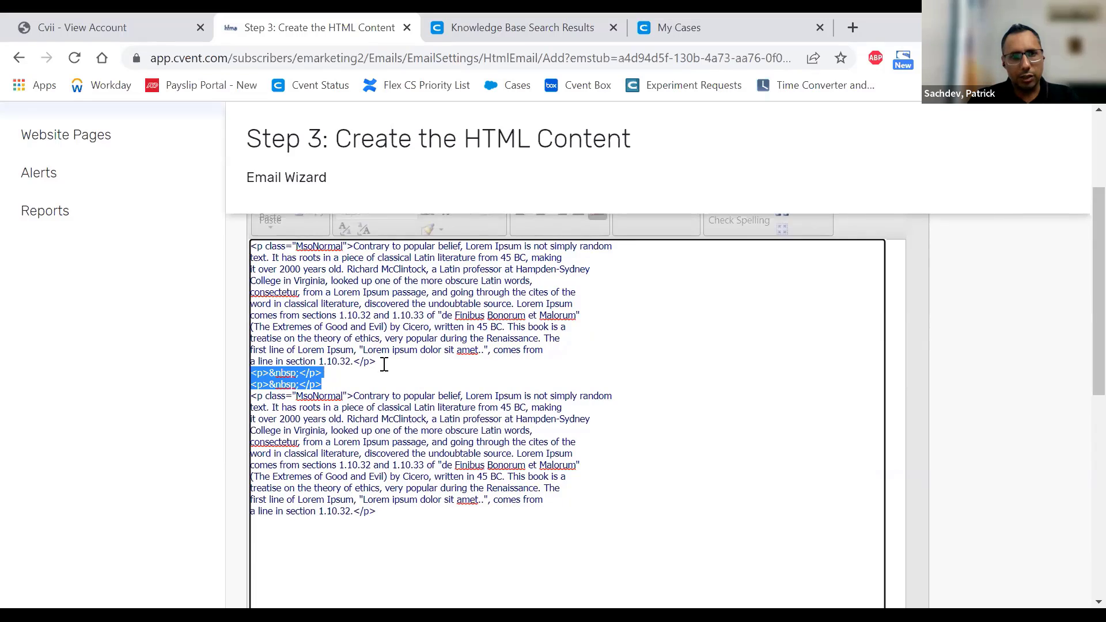
{"action": "scroll", "coordinate": [385, 365], "scroll_direction": "up", "scroll_amount": 3}
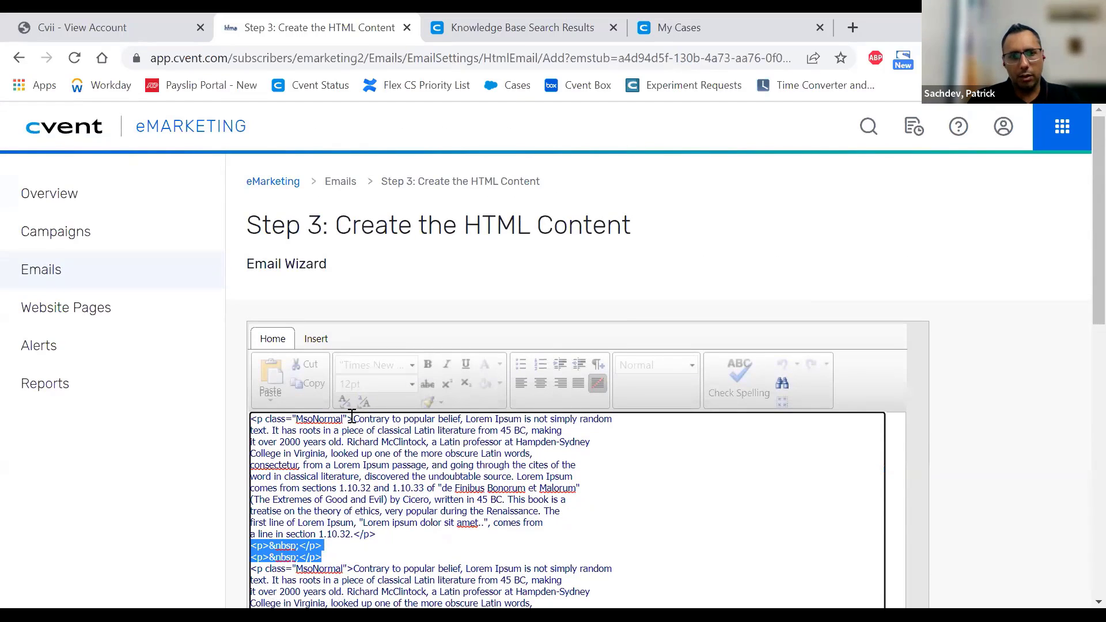
{"action": "left_click_drag", "start_coordinate": [352, 419], "coordinate": [252, 419]}
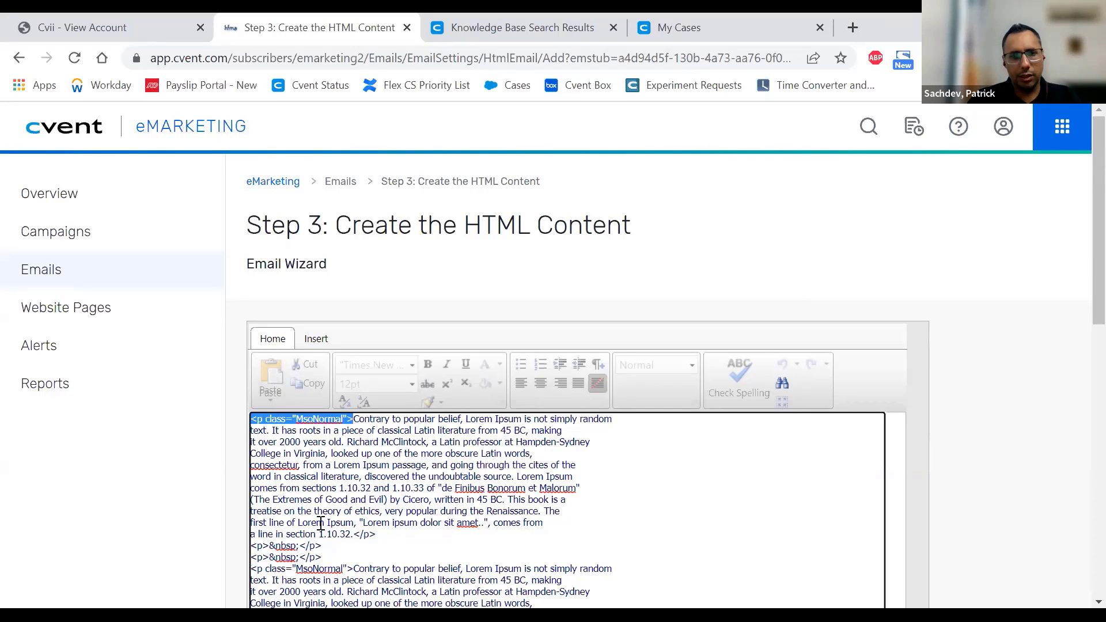
{"action": "left_click_drag", "start_coordinate": [332, 558], "coordinate": [251, 545]}
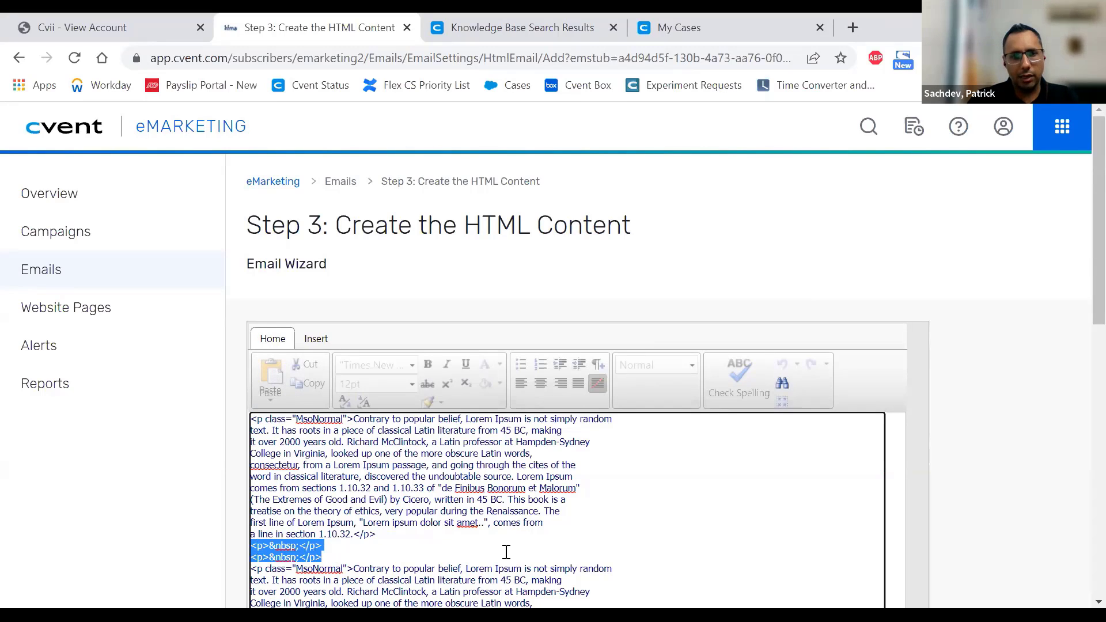
{"action": "scroll", "coordinate": [519, 490], "scroll_direction": "down", "scroll_amount": 4}
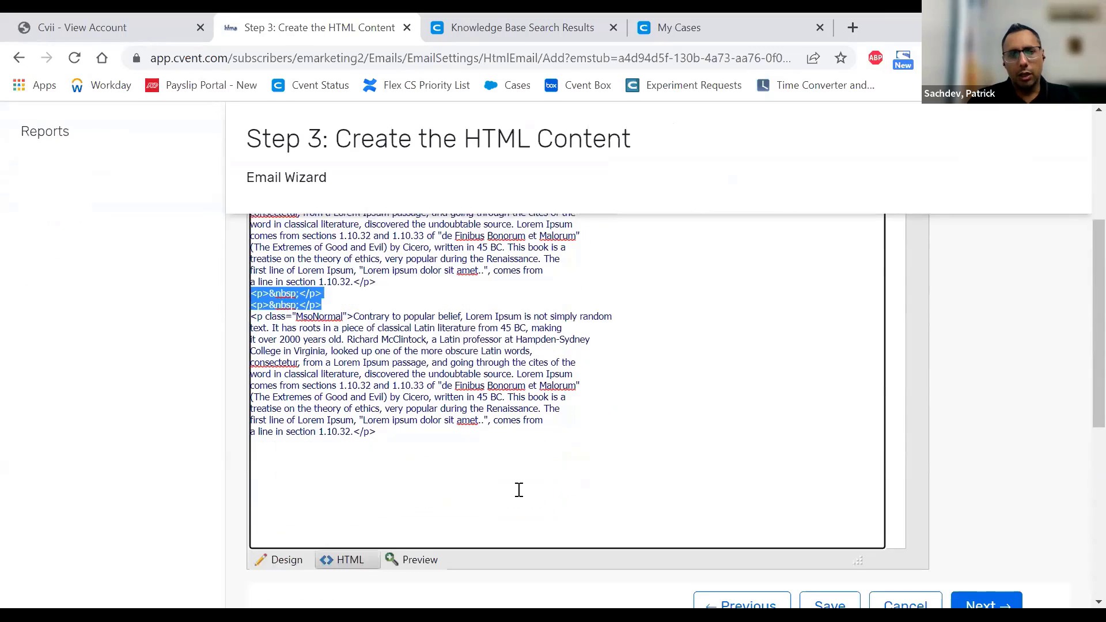
{"action": "scroll", "coordinate": [519, 490], "scroll_direction": "down", "scroll_amount": 2}
{"action": "left_click", "coordinate": [284, 469]}
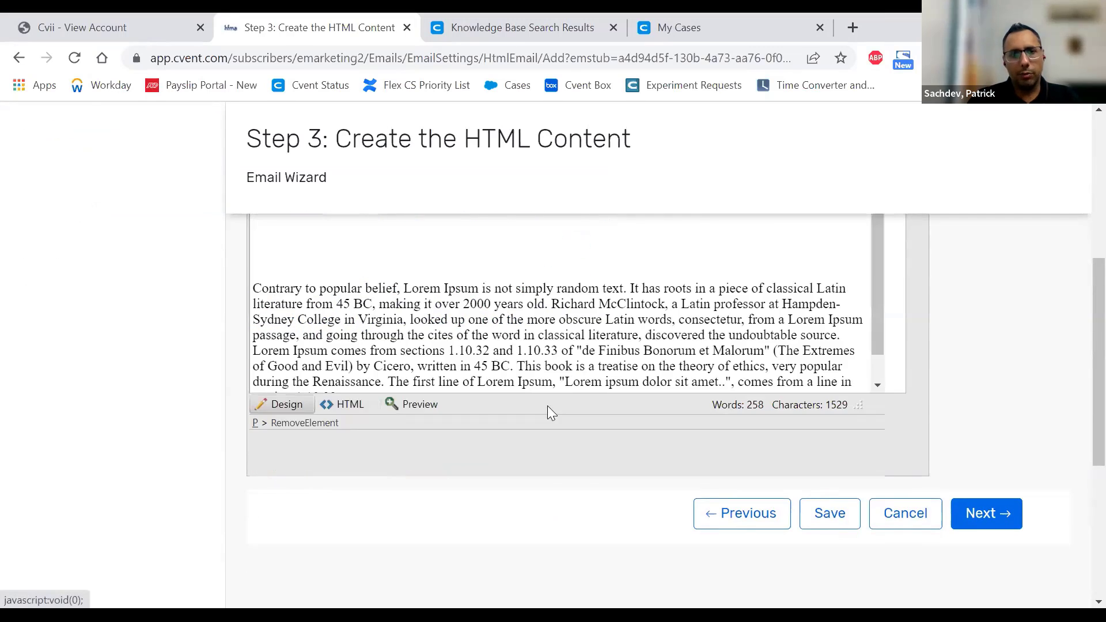
- Clear the email body and paste the paragraph once, accepting the Word formatting cleanup
{"action": "left_click", "coordinate": [545, 269]}
{"action": "key", "text": "ctrl+a"}
{"action": "key", "text": "BackSpace"}
{"action": "key", "text": "ctrl+v"}
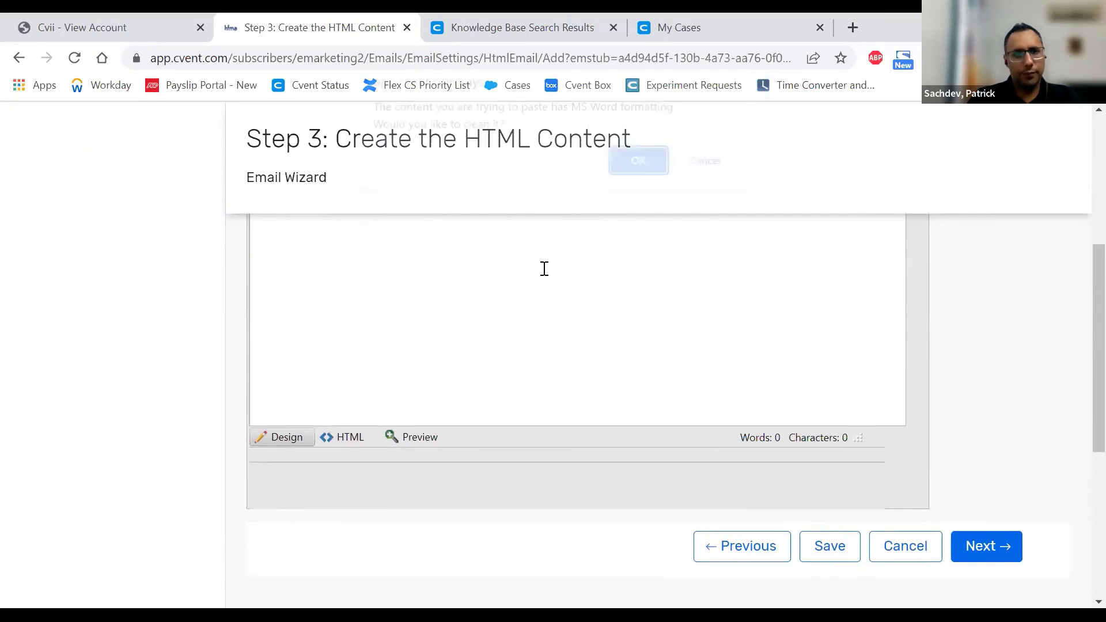
{"action": "left_click", "coordinate": [636, 173]}
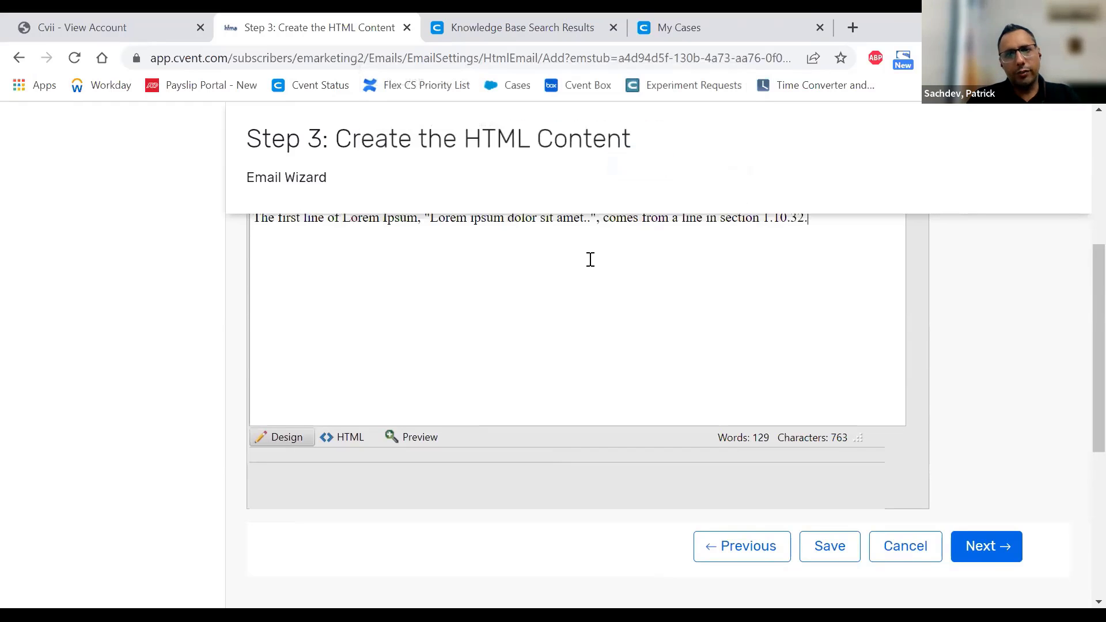
- Check that the HTML source now holds one clean paragraph
{"action": "scroll", "coordinate": [571, 288], "scroll_direction": "up", "scroll_amount": 1}
{"action": "scroll", "coordinate": [354, 392], "scroll_direction": "up", "scroll_amount": 1}
{"action": "scroll", "coordinate": [356, 461], "scroll_direction": "down", "scroll_amount": 1}
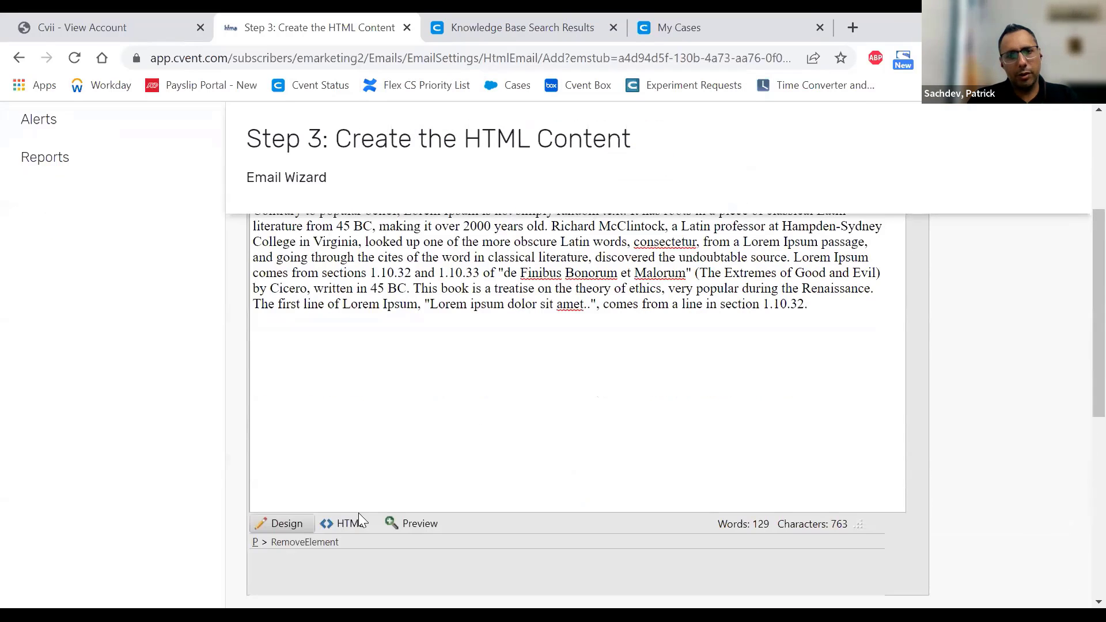
{"action": "scroll", "coordinate": [407, 370], "scroll_direction": "up", "scroll_amount": 2}
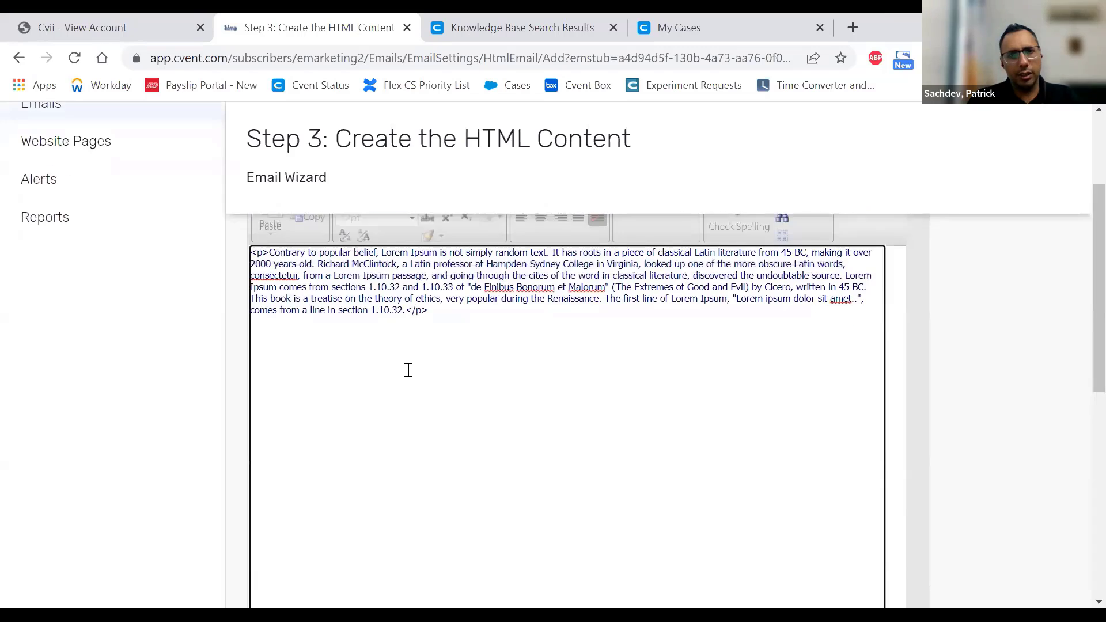
{"action": "left_click_drag", "start_coordinate": [458, 336], "coordinate": [242, 281]}
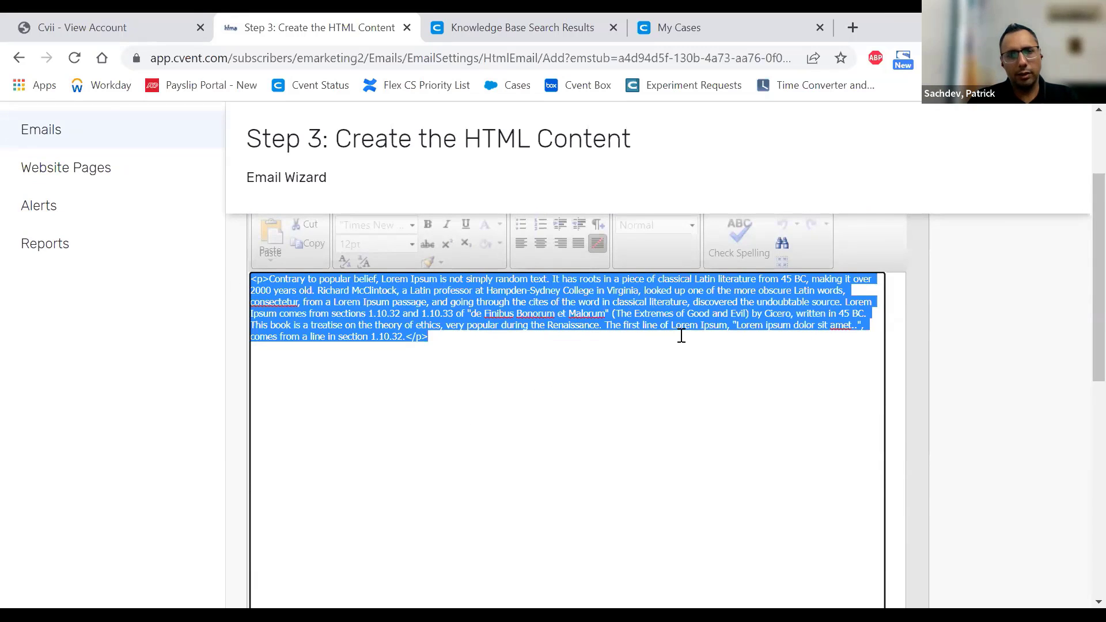
{"action": "scroll", "coordinate": [976, 348], "scroll_direction": "down", "scroll_amount": 2}
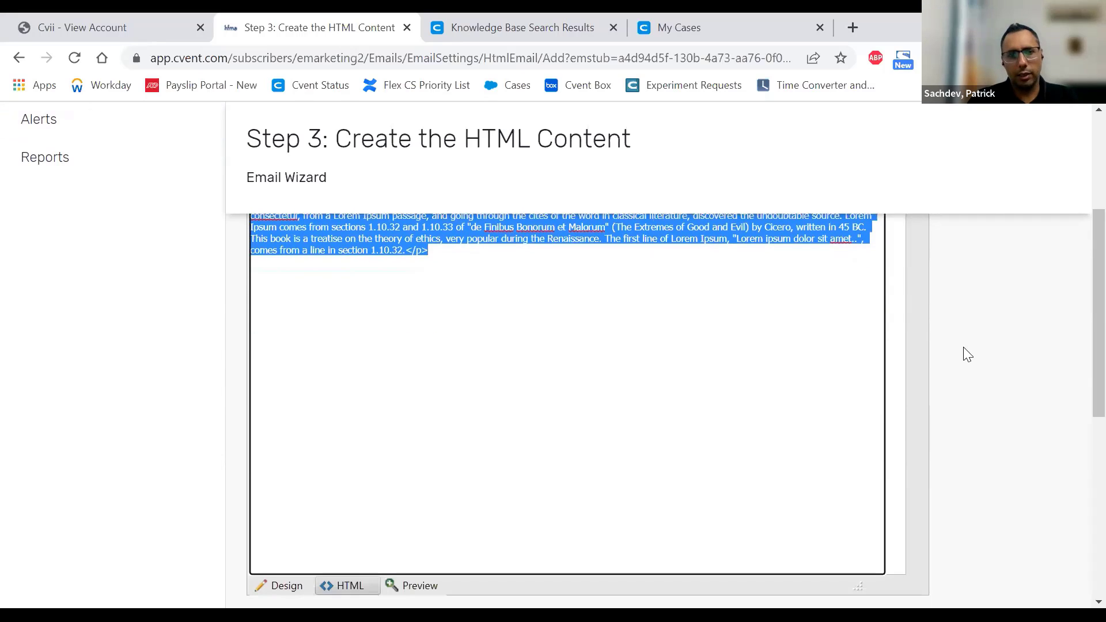
- Preview the rendered body text, then return to the Design view
{"action": "left_click", "coordinate": [414, 589]}
{"action": "scroll", "coordinate": [583, 414], "scroll_direction": "up", "scroll_amount": 2}
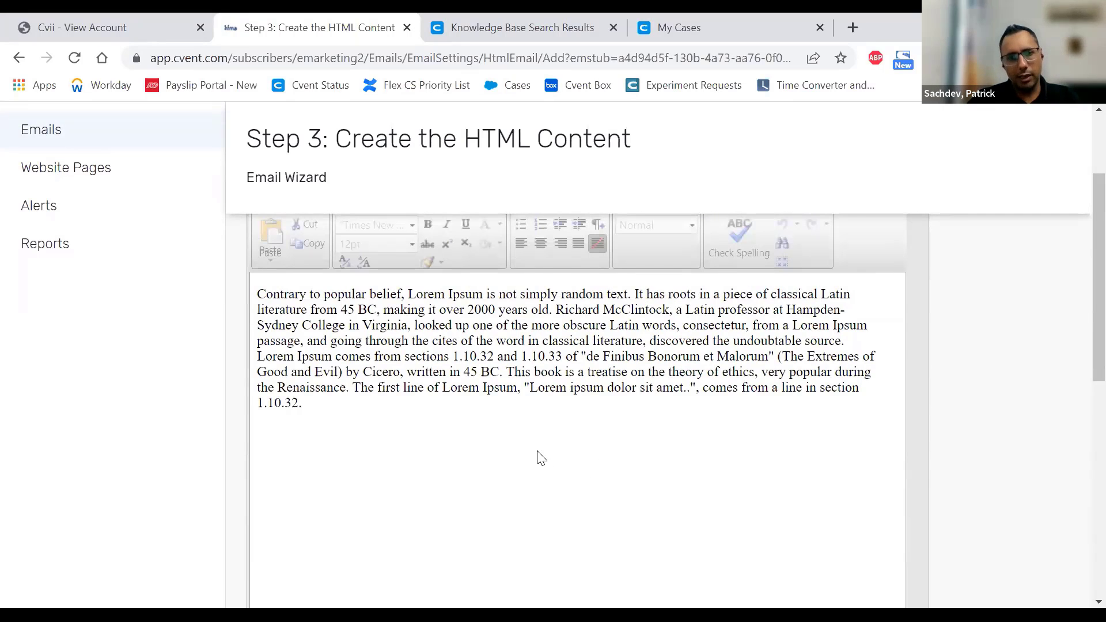
{"action": "scroll", "coordinate": [540, 458], "scroll_direction": "down", "scroll_amount": 3}
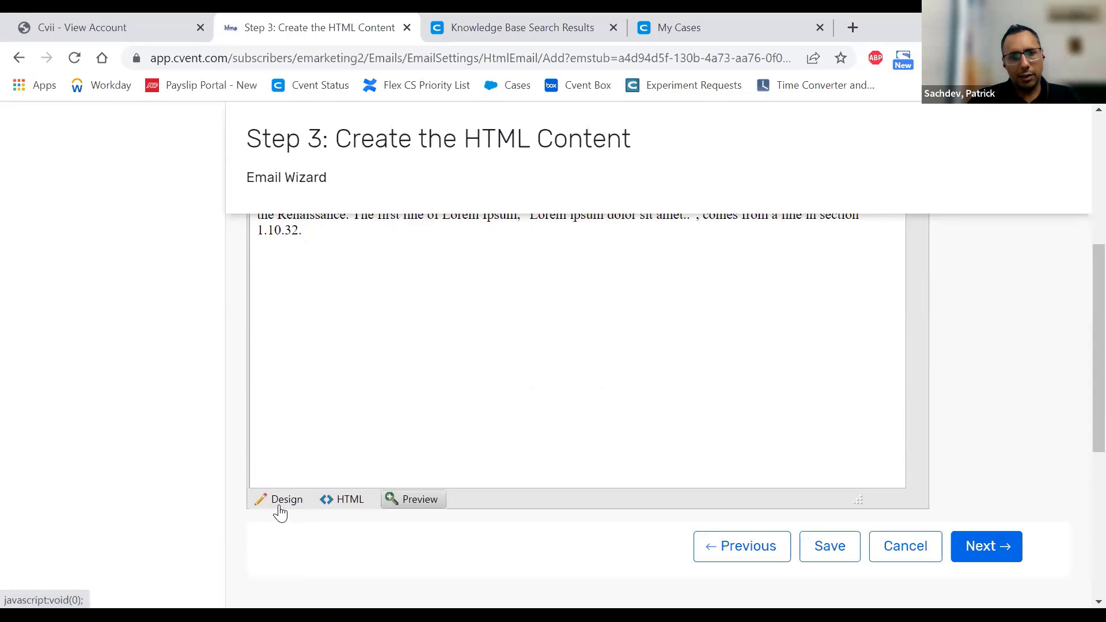
{"action": "left_click", "coordinate": [283, 500]}
{"action": "scroll", "coordinate": [517, 332], "scroll_direction": "up", "scroll_amount": 2}
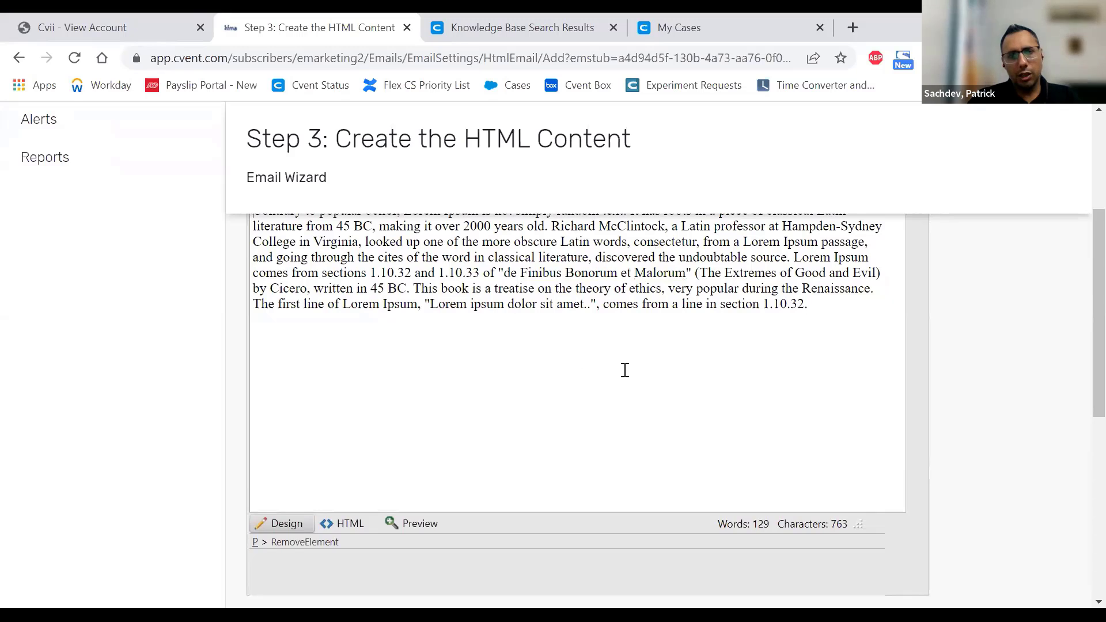
{"action": "scroll", "coordinate": [625, 371], "scroll_direction": "up", "scroll_amount": 3}
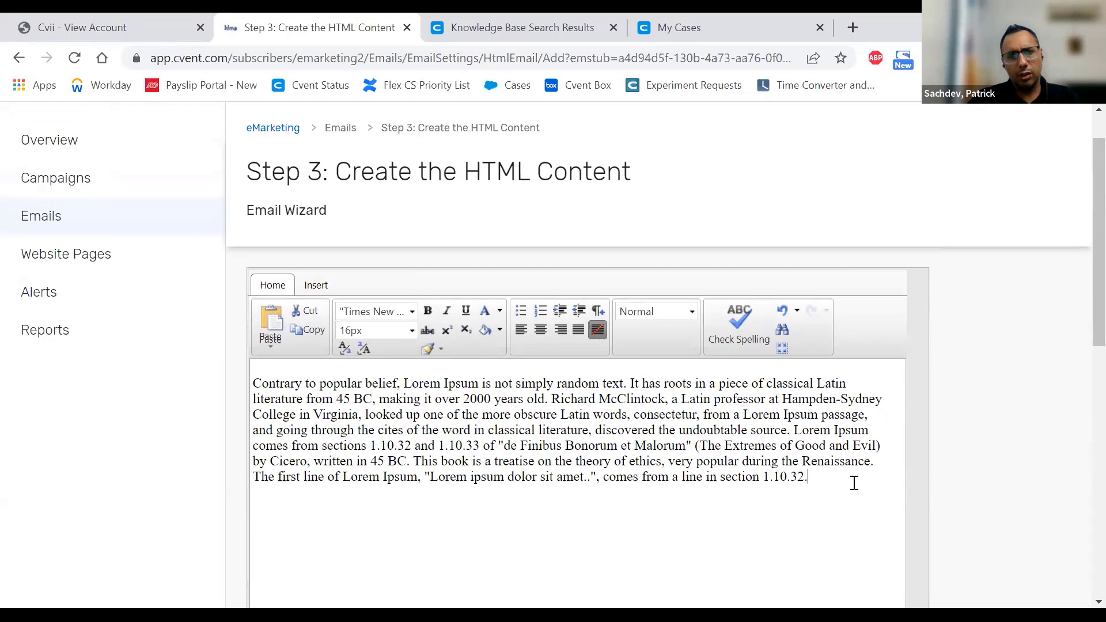
- Select the paragraph and browse the font list without changing the font
{"action": "left_click_drag", "start_coordinate": [852, 482], "coordinate": [244, 358]}
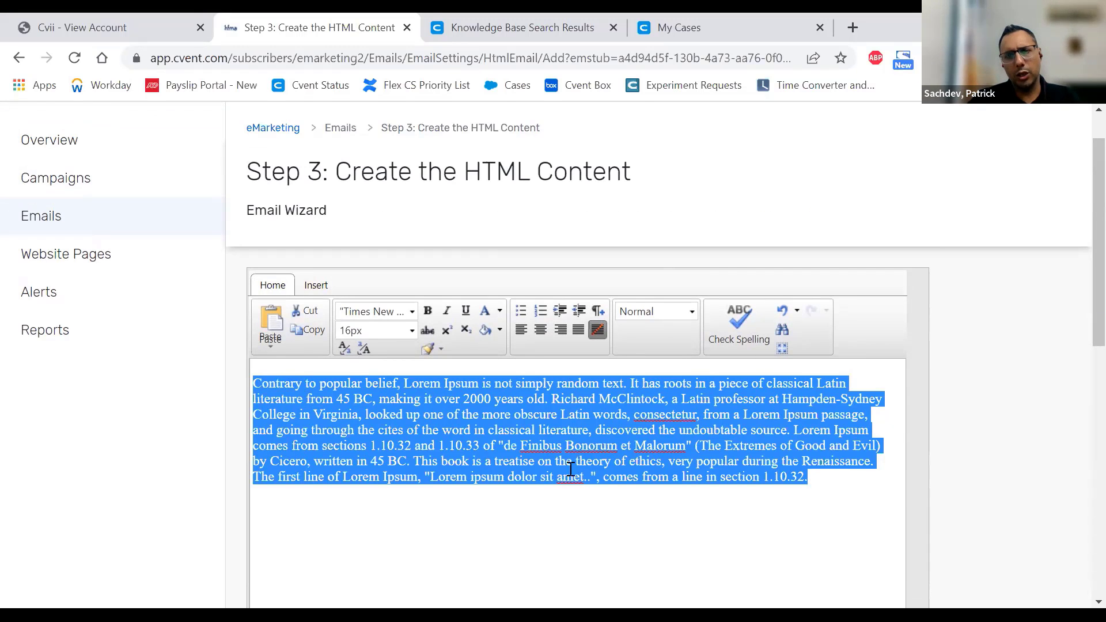
{"action": "left_click", "coordinate": [846, 503]}
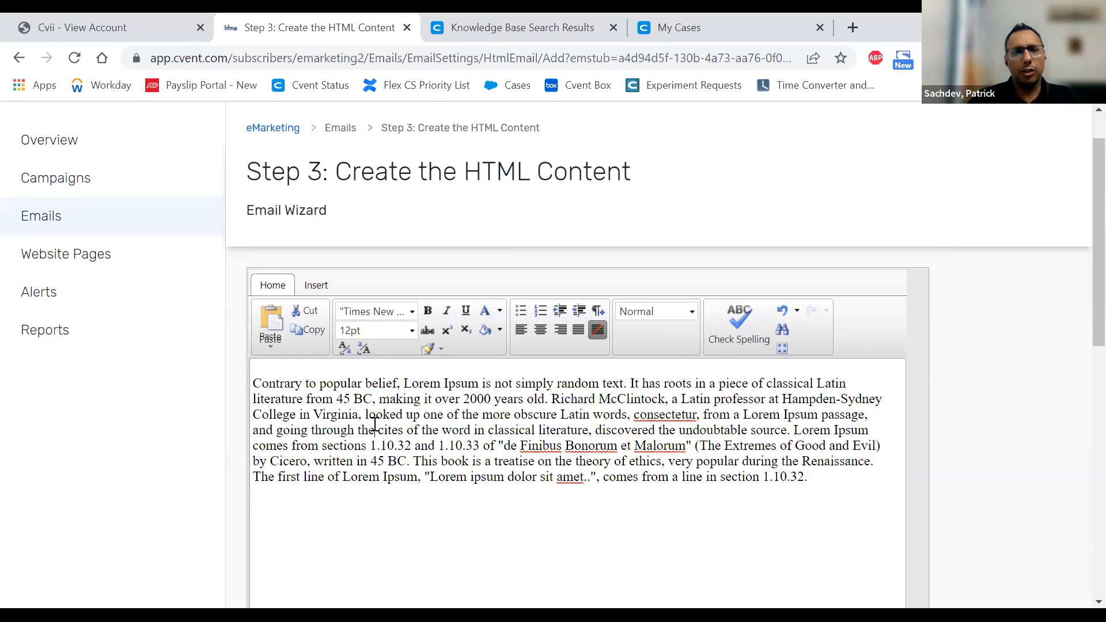
{"action": "key", "text": "ctrl+a"}
{"action": "left_click", "coordinate": [391, 313]}
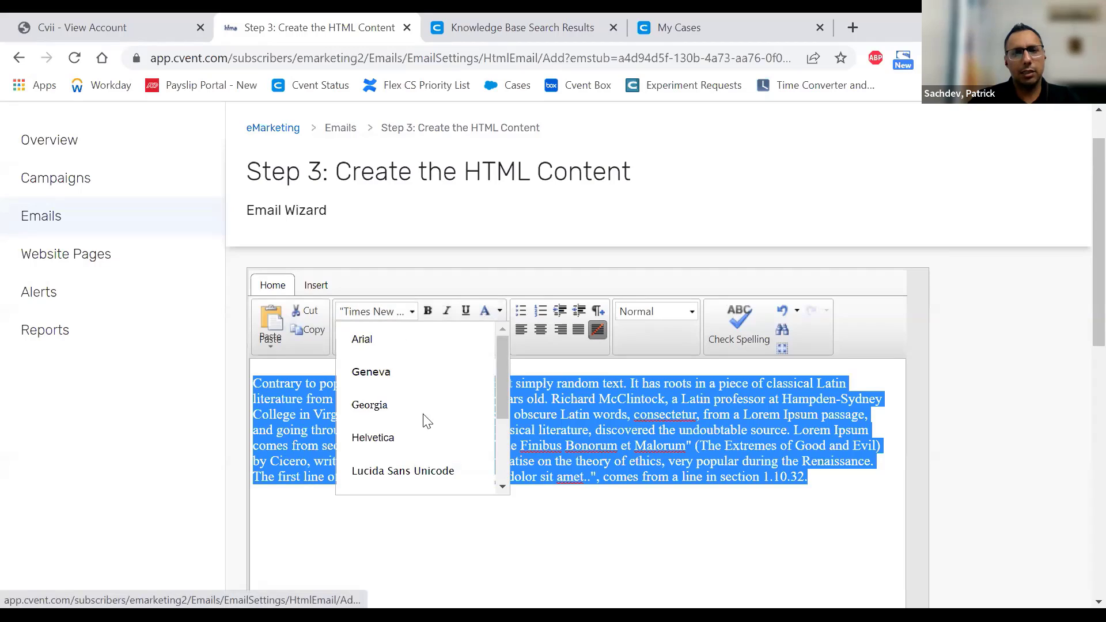
{"action": "scroll", "coordinate": [426, 418], "scroll_direction": "down", "scroll_amount": 3}
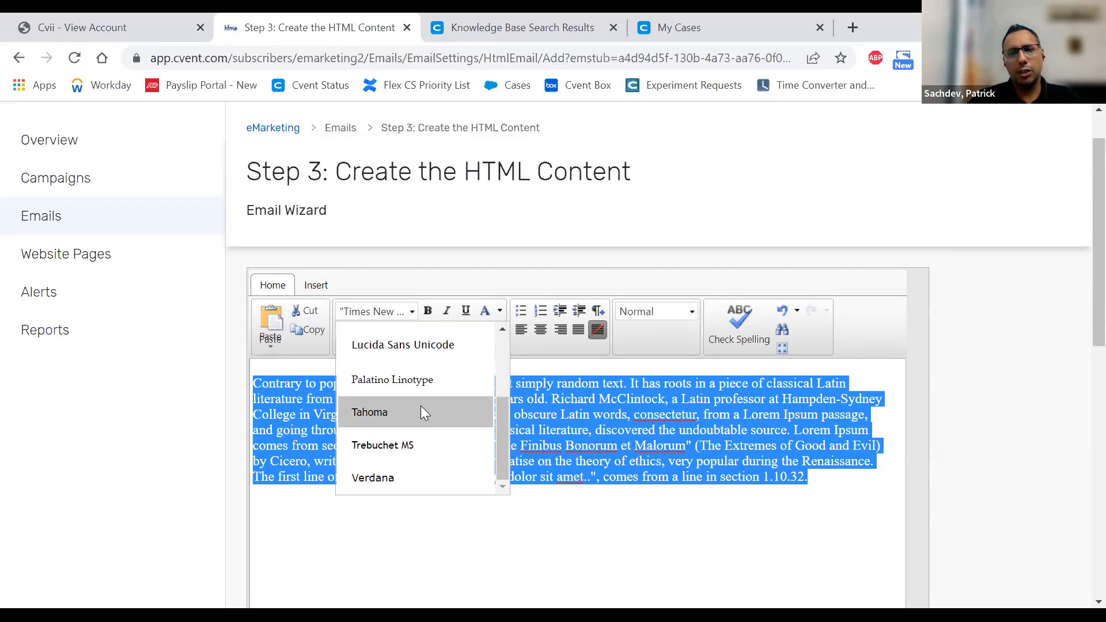
{"action": "left_click", "coordinate": [648, 459]}
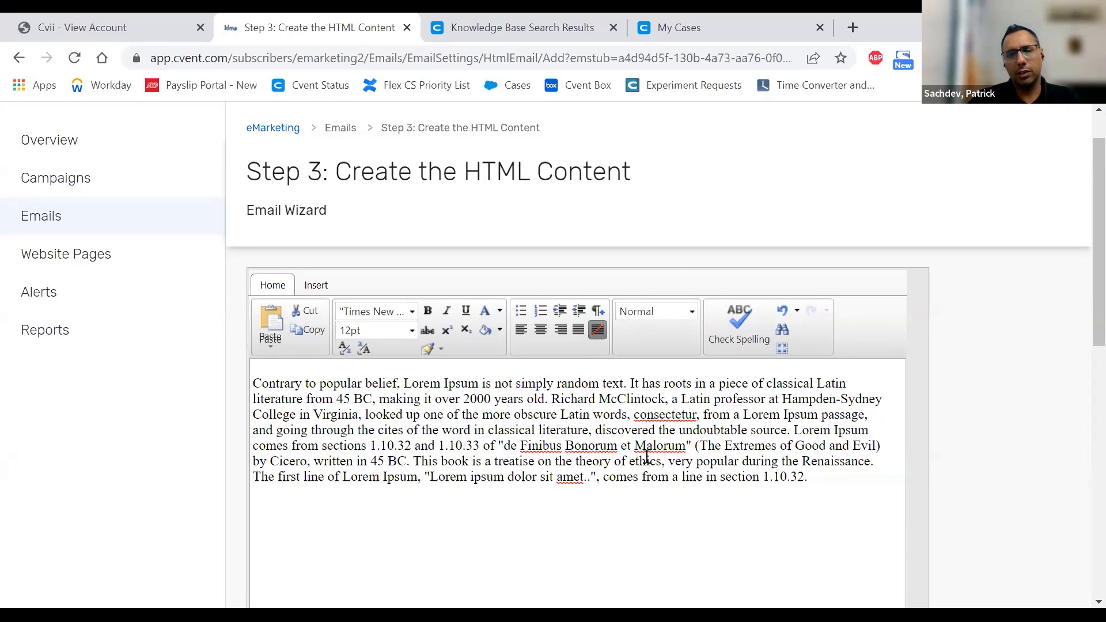
- Place the insertion point in the last line and show the editor's Insert tools
{"action": "left_click", "coordinate": [812, 477]}
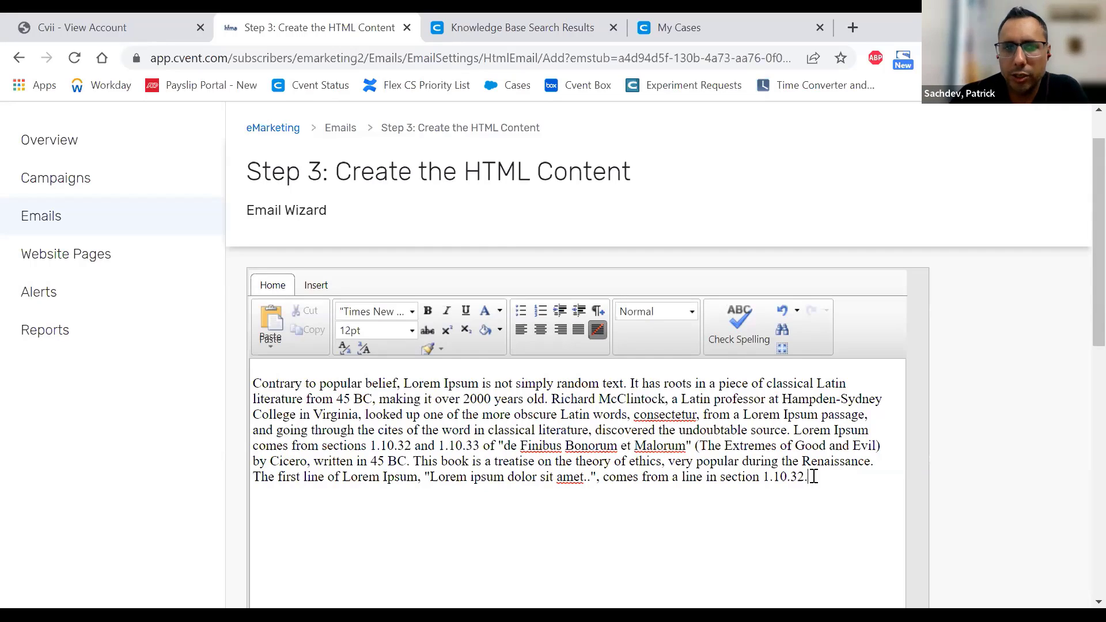
{"action": "left_click_drag", "start_coordinate": [813, 476], "coordinate": [185, 385]}
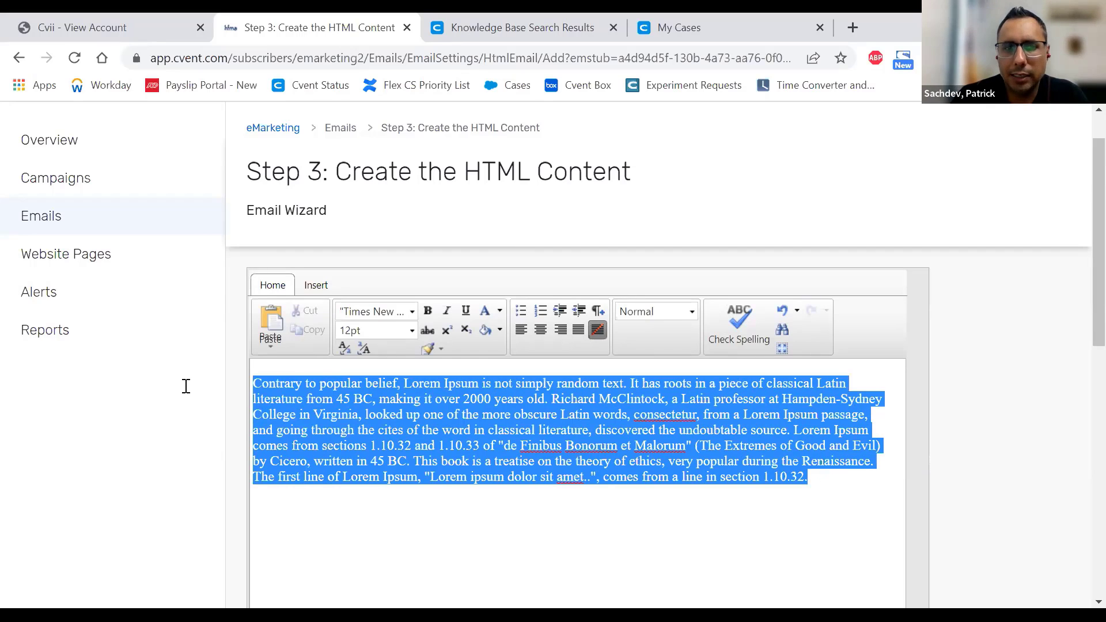
{"action": "left_click", "coordinate": [527, 502]}
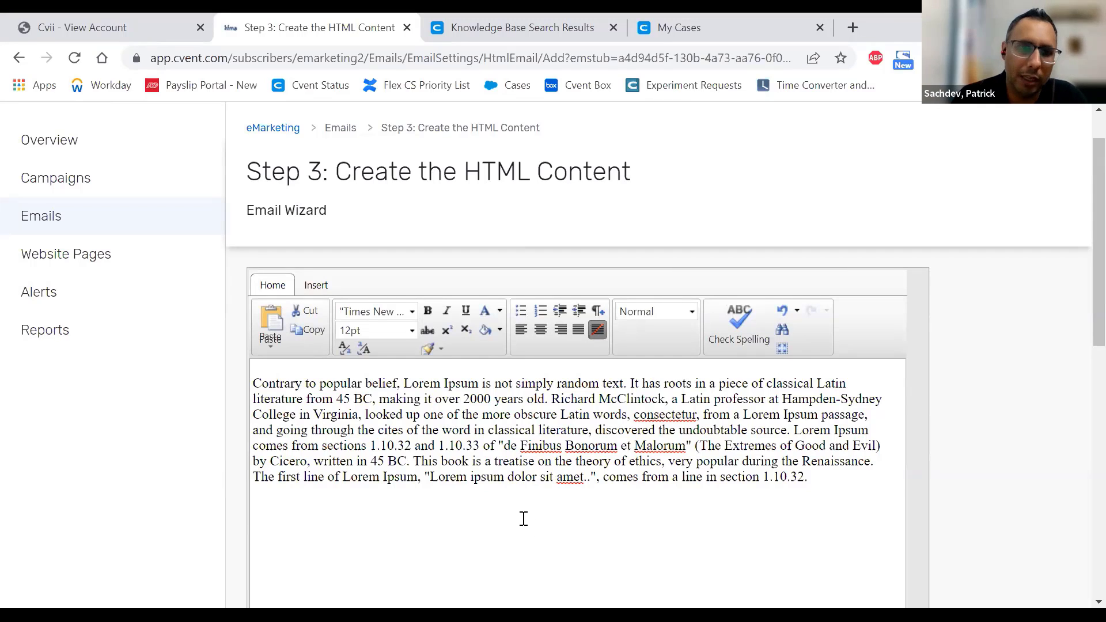
{"action": "scroll", "coordinate": [523, 518], "scroll_direction": "up", "scroll_amount": 1}
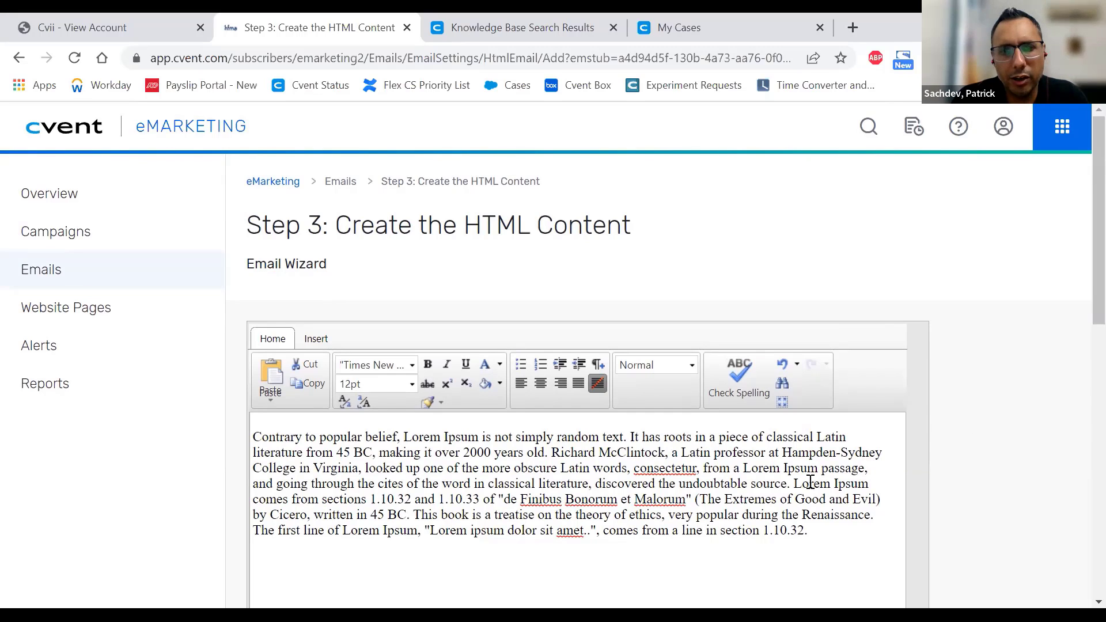
{"action": "left_click", "coordinate": [627, 582]}
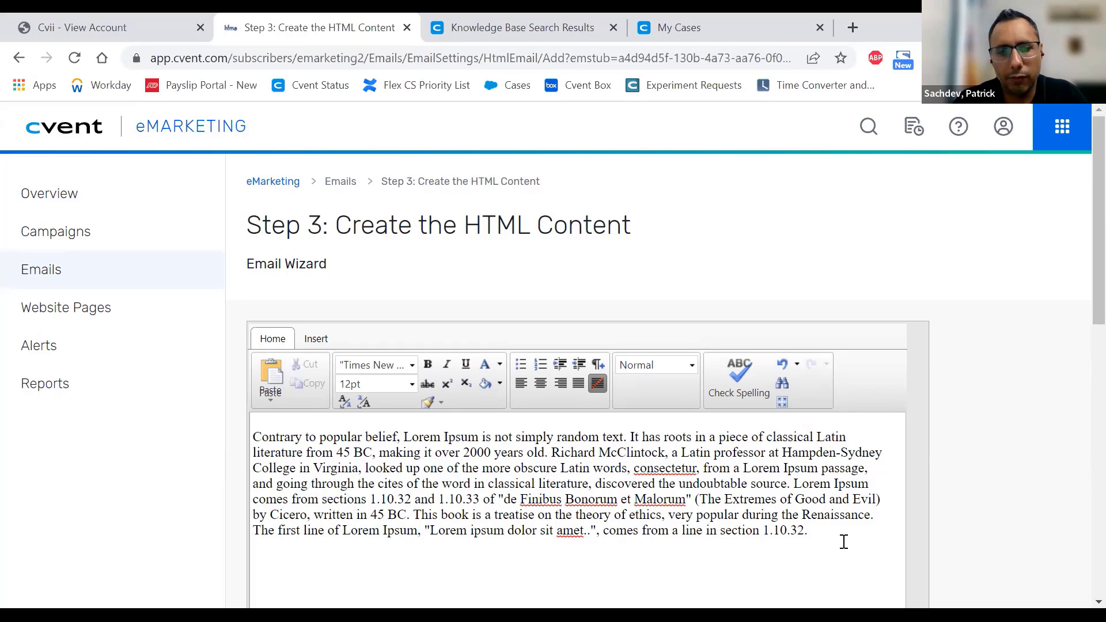
{"action": "left_click", "coordinate": [316, 338]}
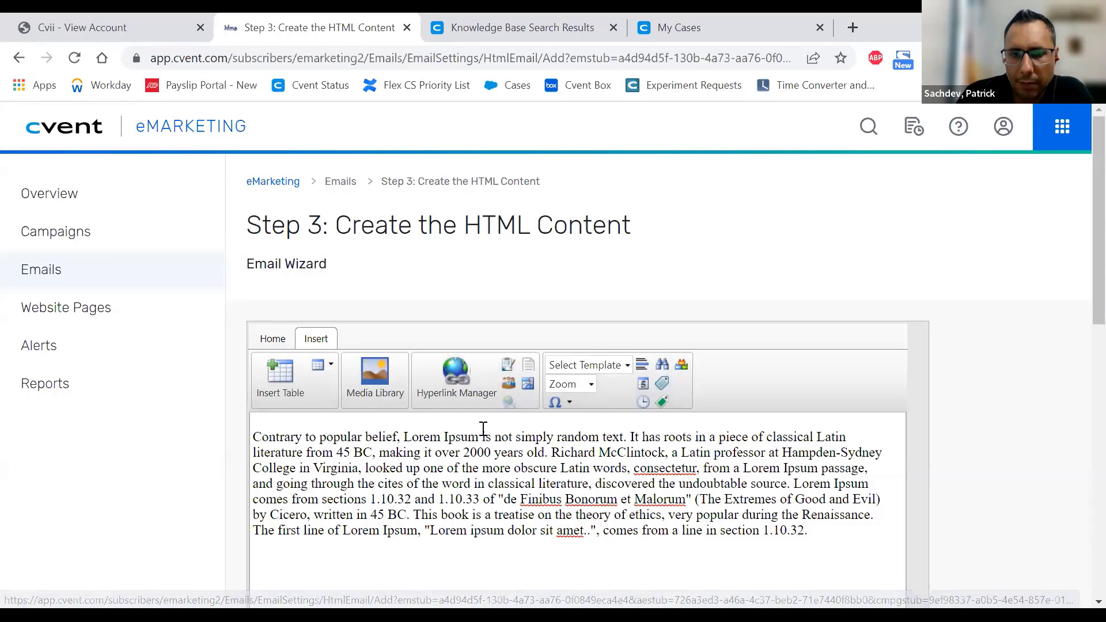
- Hyperlink the word 'simply' via the Hyperlink Manager, then put the caret on the empty line below
{"action": "left_click_drag", "start_coordinate": [555, 432], "coordinate": [520, 436]}
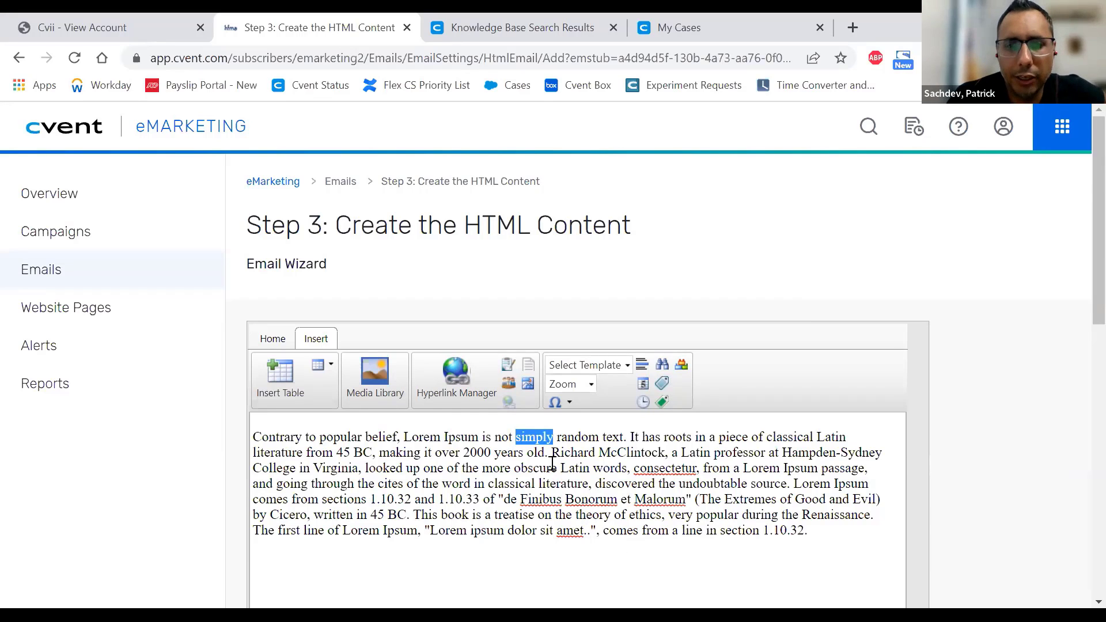
{"action": "left_click", "coordinate": [456, 382]}
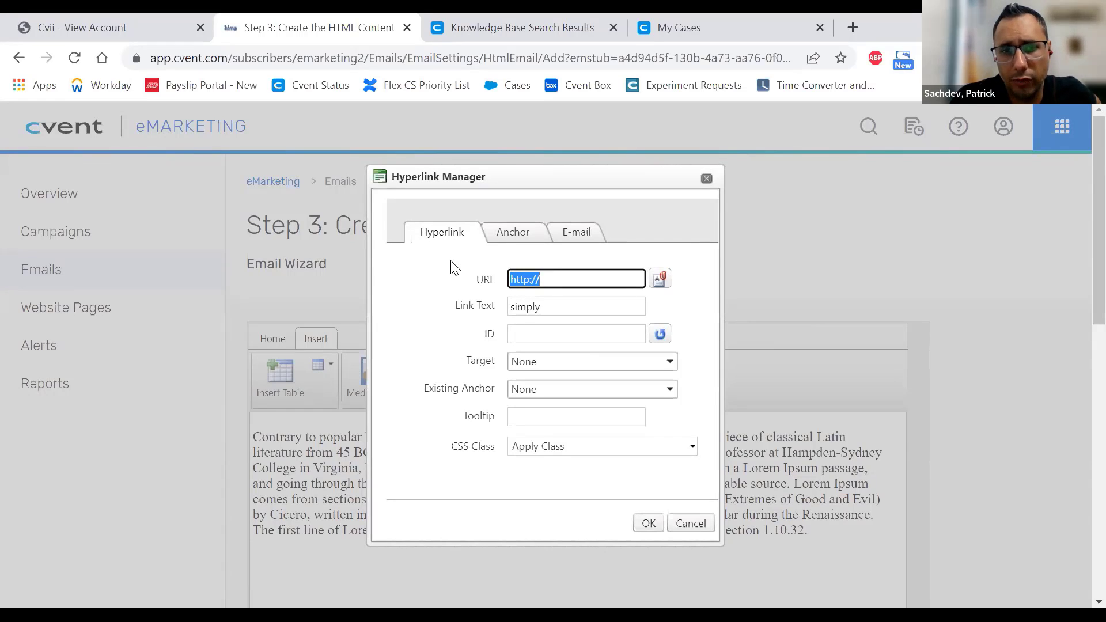
{"action": "left_click", "coordinate": [648, 522]}
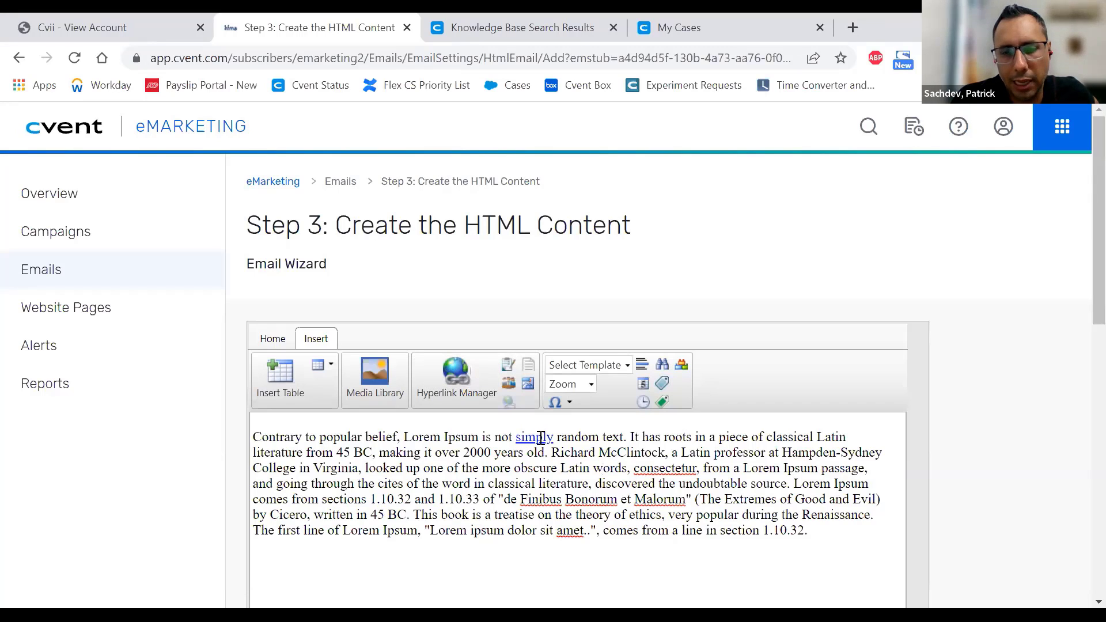
{"action": "left_click", "coordinate": [468, 382]}
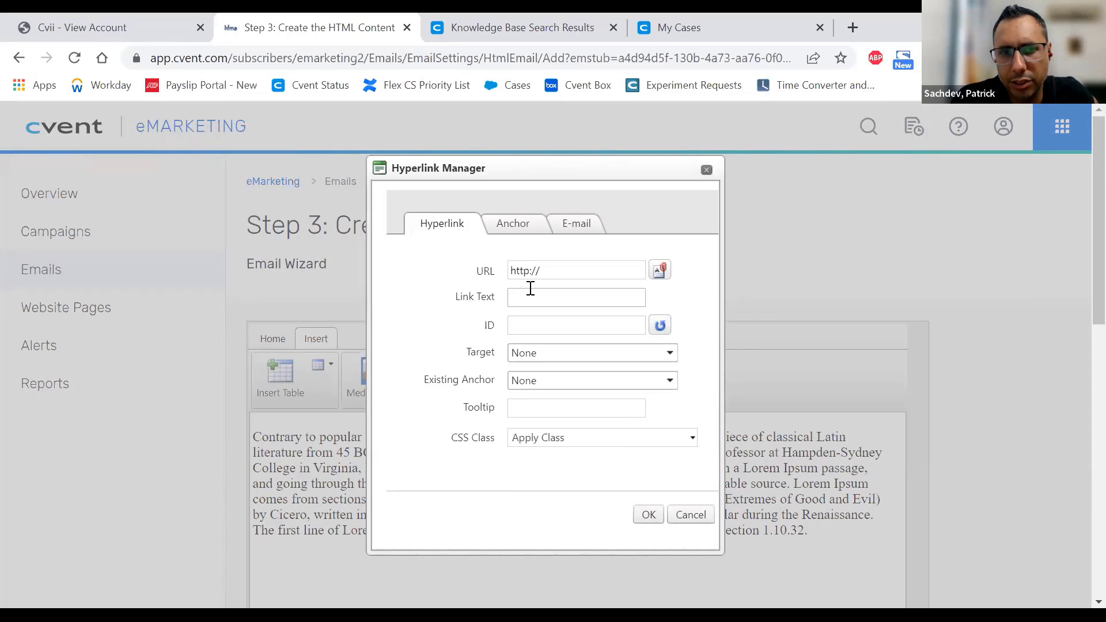
{"action": "left_click", "coordinate": [707, 170]}
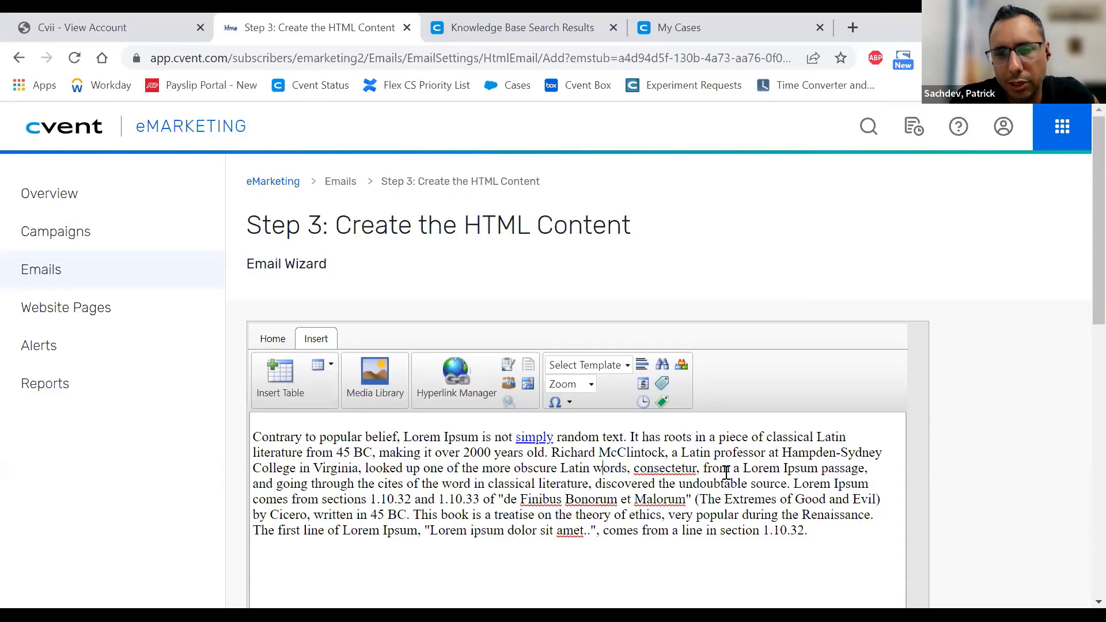
{"action": "left_click", "coordinate": [740, 566]}
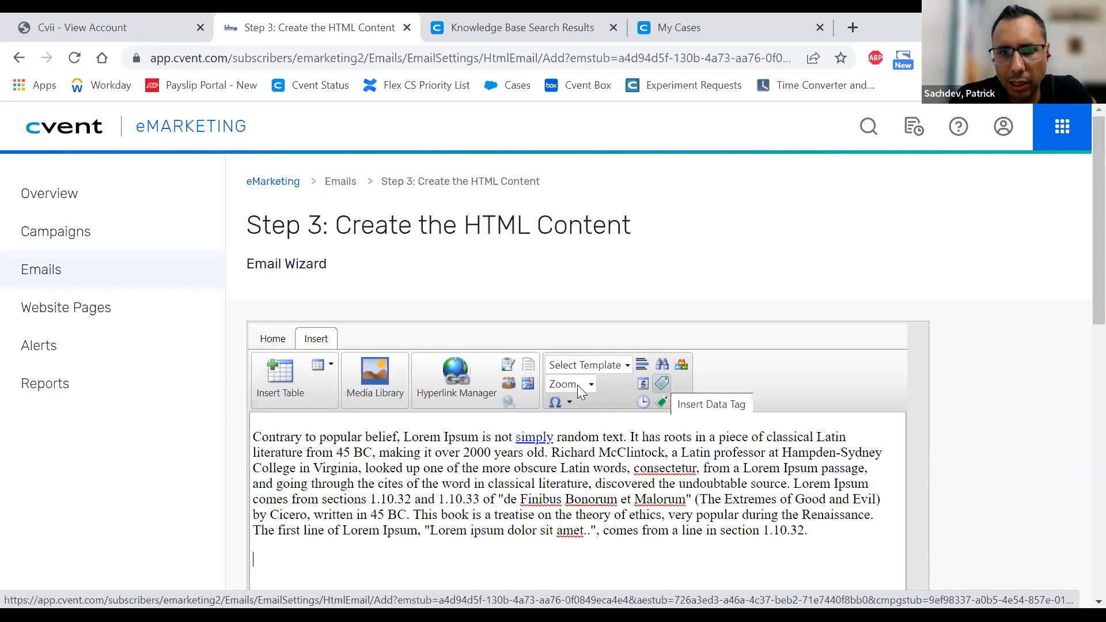
- Browse the Event category data tags, including Add to Calendar URL, and close without inserting one
{"action": "left_click", "coordinate": [663, 385]}
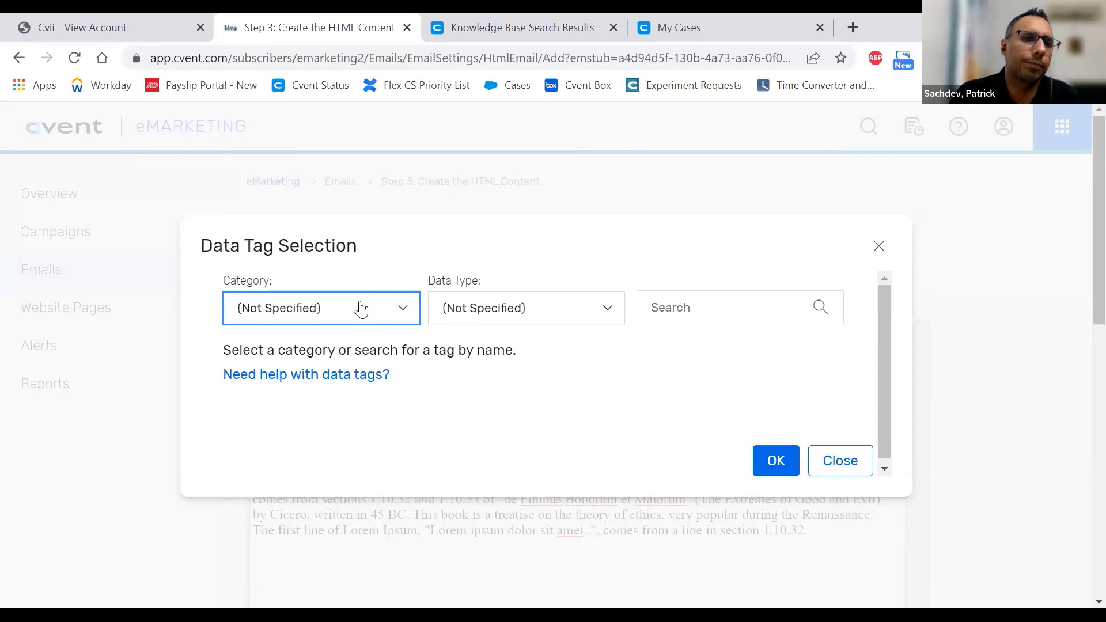
{"action": "left_click", "coordinate": [356, 310]}
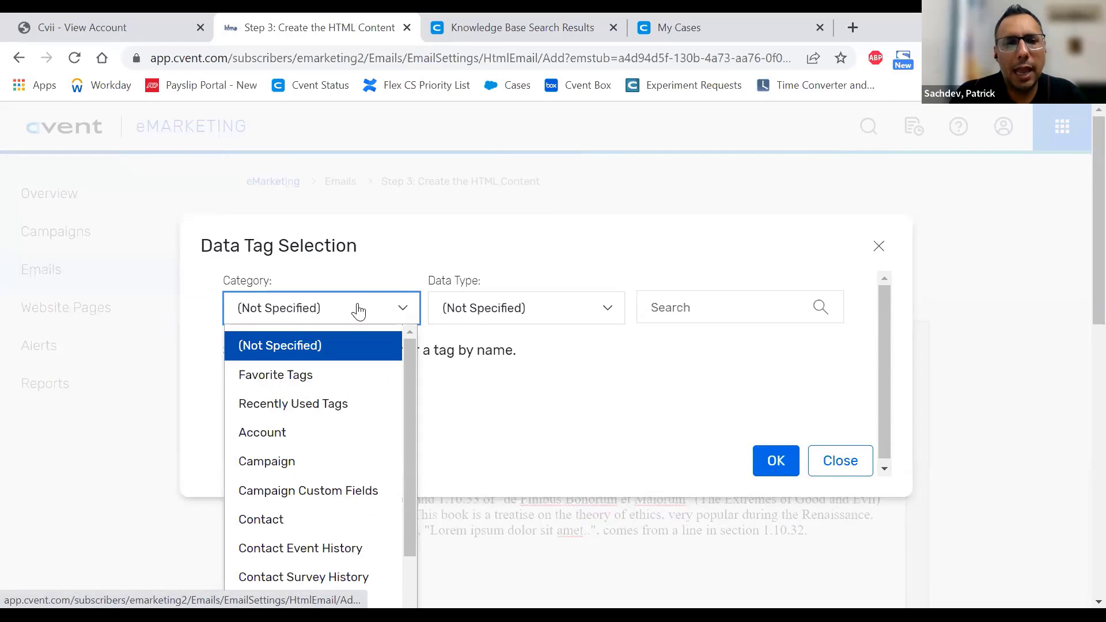
{"action": "scroll", "coordinate": [361, 415], "scroll_direction": "down", "scroll_amount": 4}
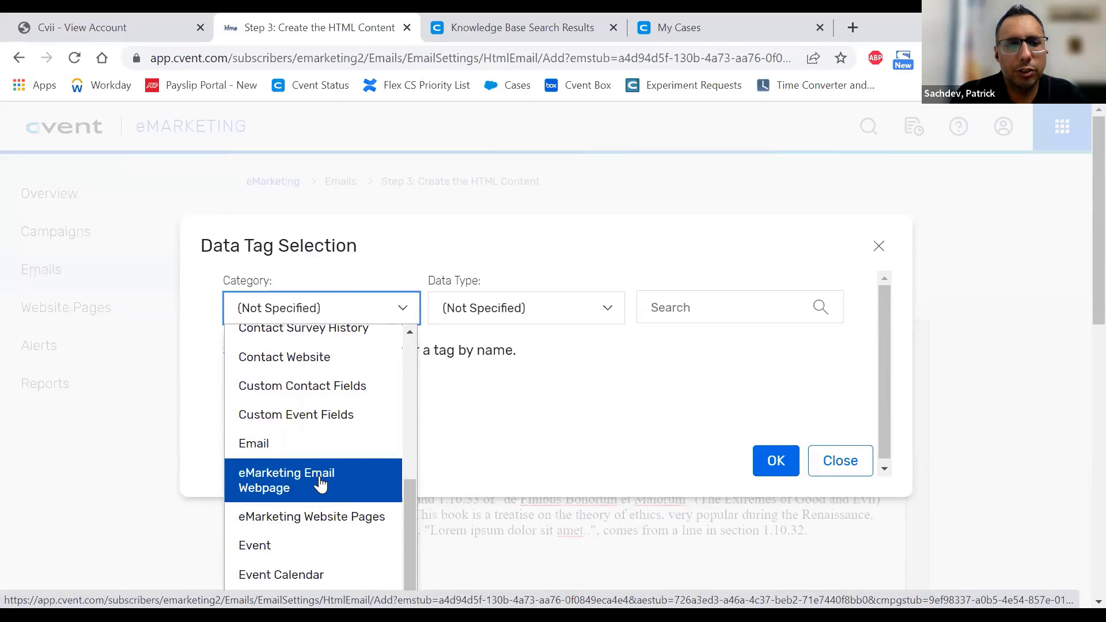
{"action": "scroll", "coordinate": [321, 485], "scroll_direction": "down", "scroll_amount": 2}
{"action": "left_click", "coordinate": [274, 461]}
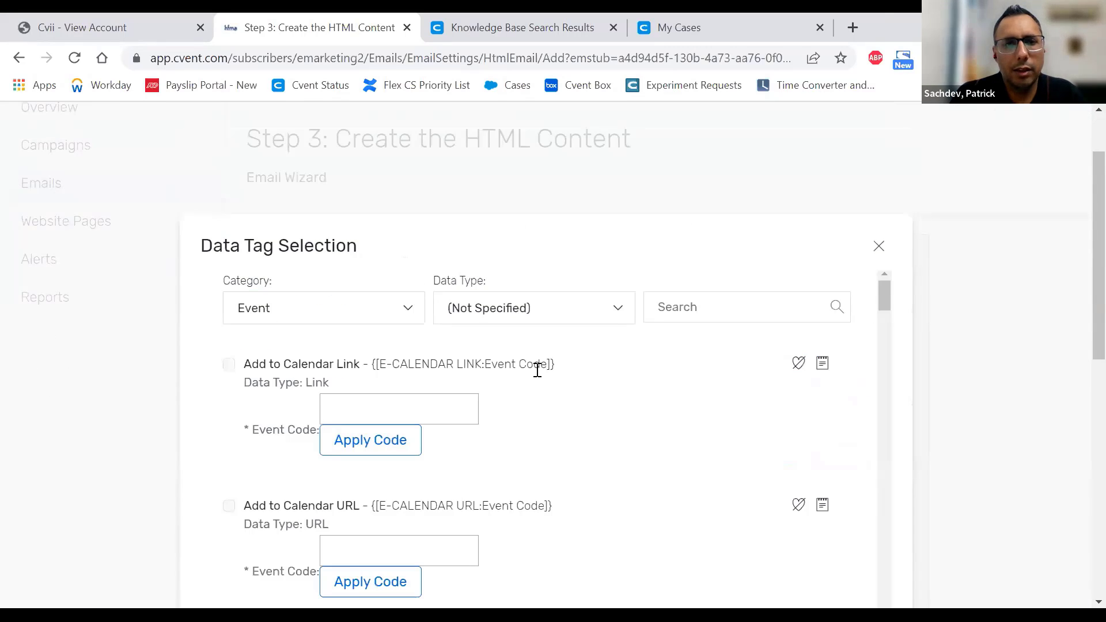
{"action": "scroll", "coordinate": [710, 419], "scroll_direction": "down", "scroll_amount": 1}
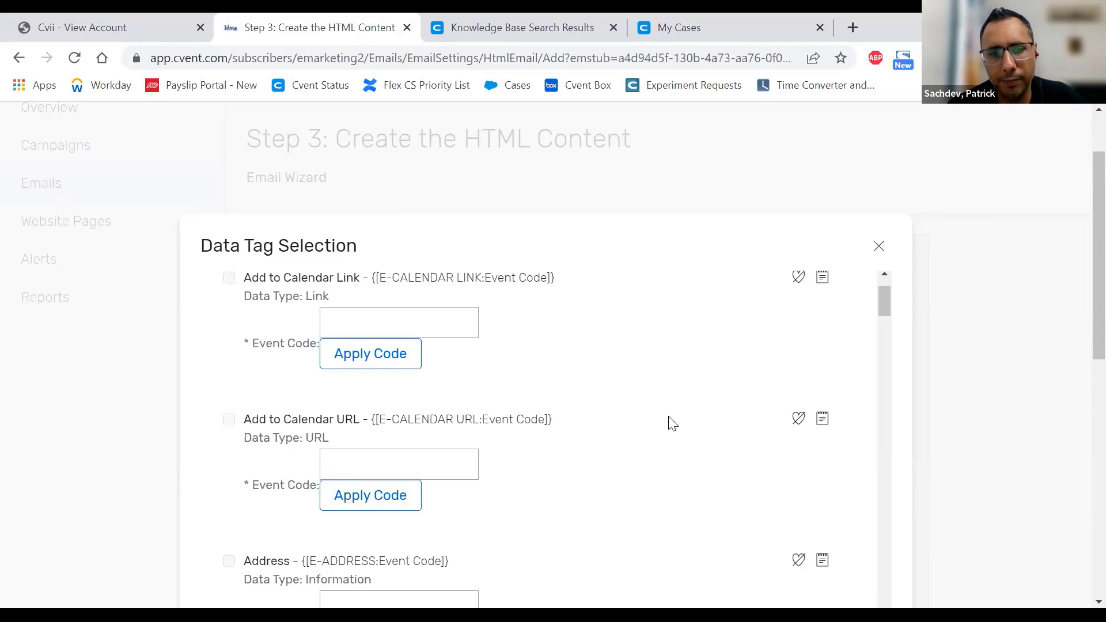
{"action": "scroll", "coordinate": [671, 418], "scroll_direction": "down", "scroll_amount": 4}
{"action": "scroll", "coordinate": [673, 415], "scroll_direction": "up", "scroll_amount": 3}
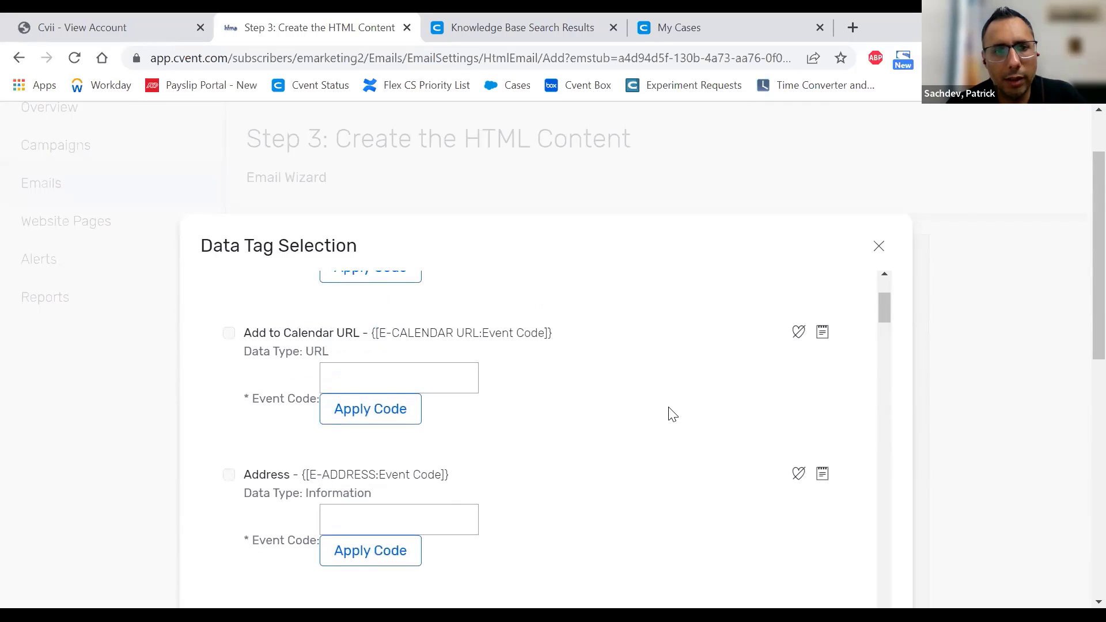
{"action": "left_click", "coordinate": [358, 379]}
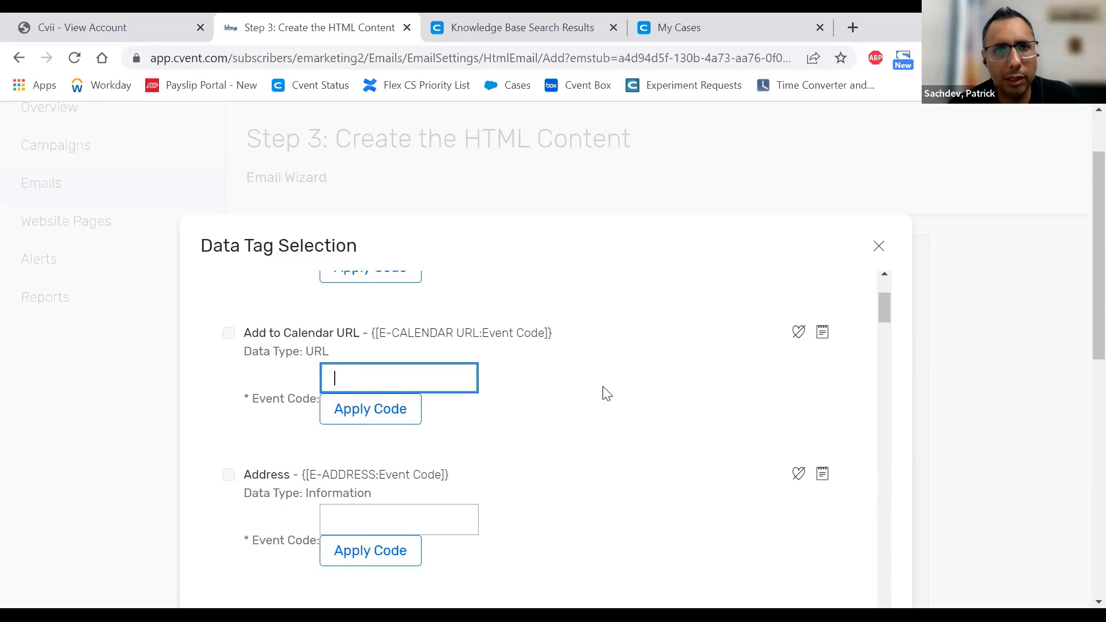
{"action": "scroll", "coordinate": [1037, 352], "scroll_direction": "up", "scroll_amount": 2}
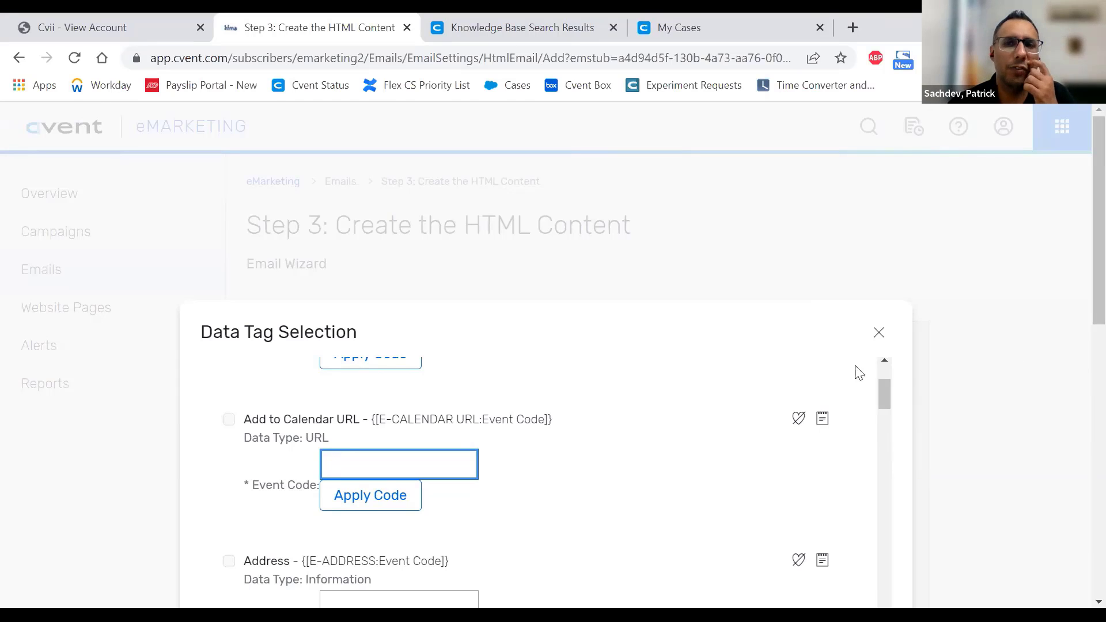
{"action": "left_click", "coordinate": [878, 333]}
- Open Events in a new tab, select the Generic Email Template code 8JNWGMR8MWM, and return to the email editor
{"action": "left_click", "coordinate": [1061, 145]}
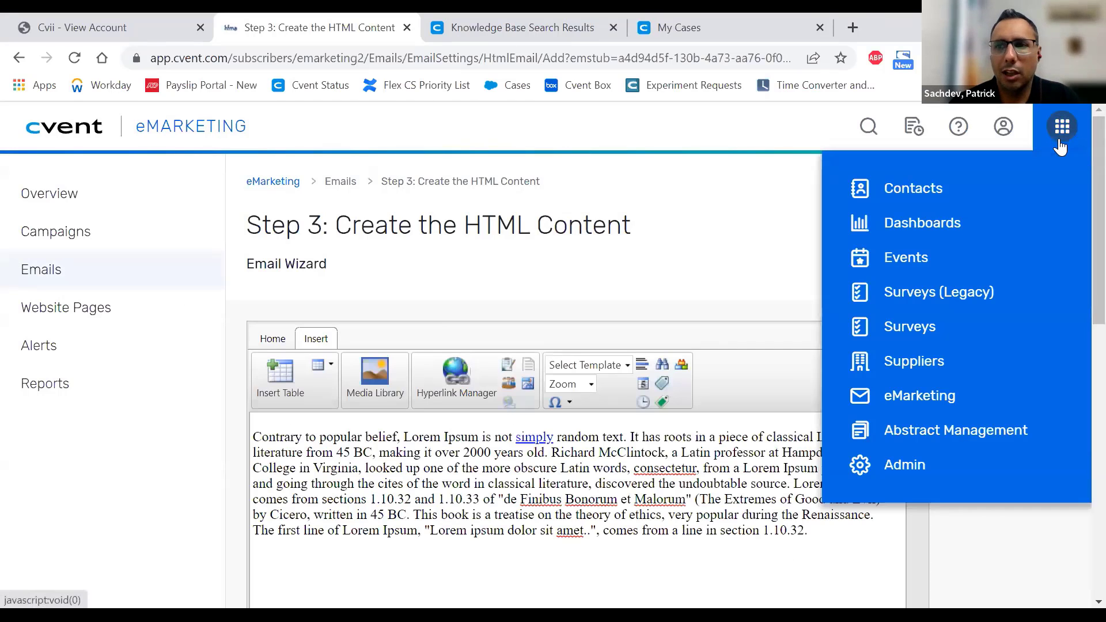
{"action": "right_click", "coordinate": [913, 262]}
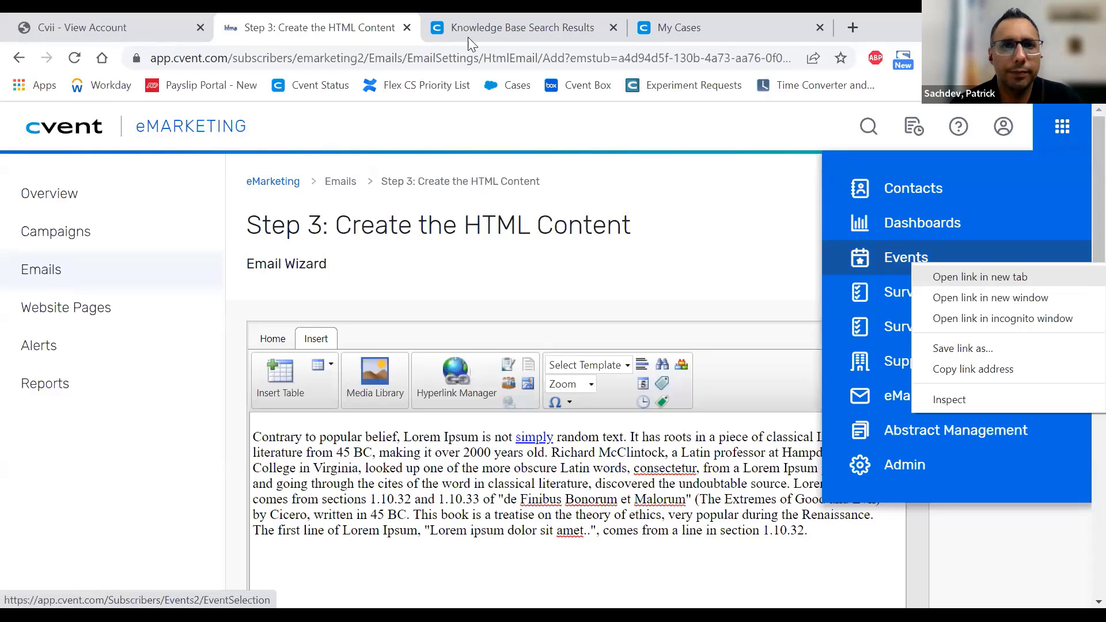
{"action": "left_click", "coordinate": [980, 277]}
{"action": "left_click_drag", "start_coordinate": [594, 26], "coordinate": [454, 15]}
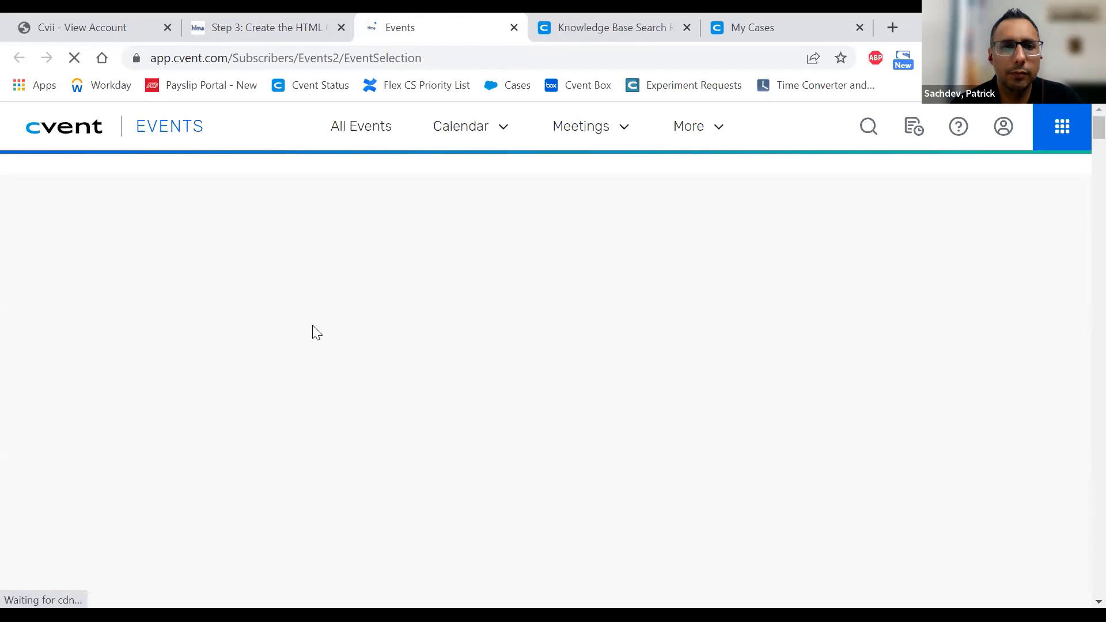
{"action": "scroll", "coordinate": [316, 324], "scroll_direction": "down", "scroll_amount": 1}
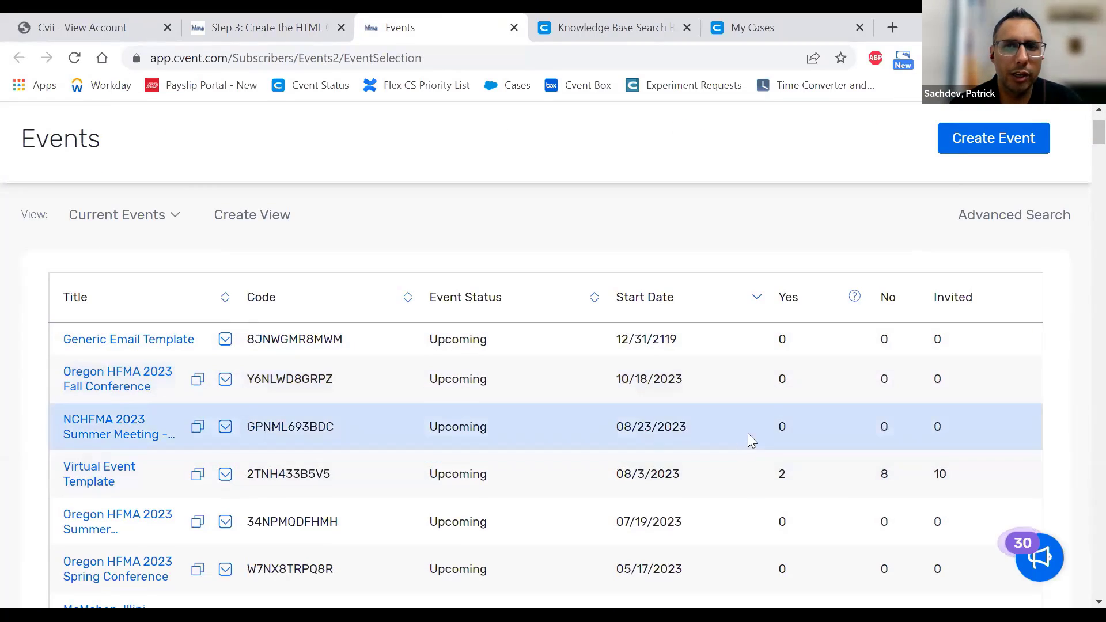
{"action": "scroll", "coordinate": [748, 438], "scroll_direction": "up", "scroll_amount": 1}
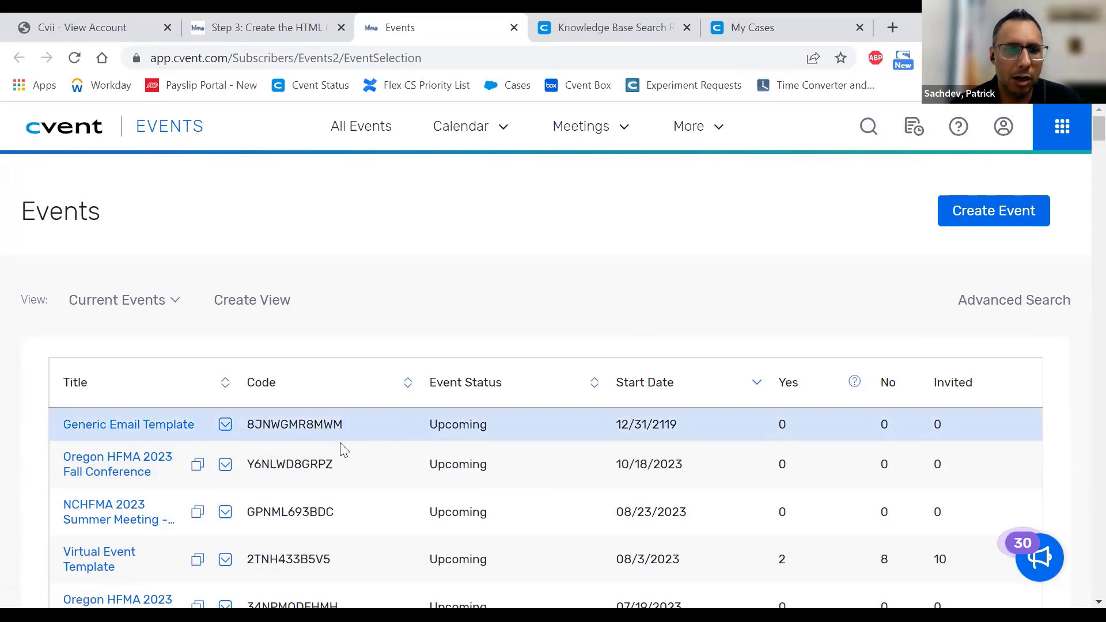
{"action": "double_click", "coordinate": [293, 425]}
{"action": "key", "text": "ctrl+c"}
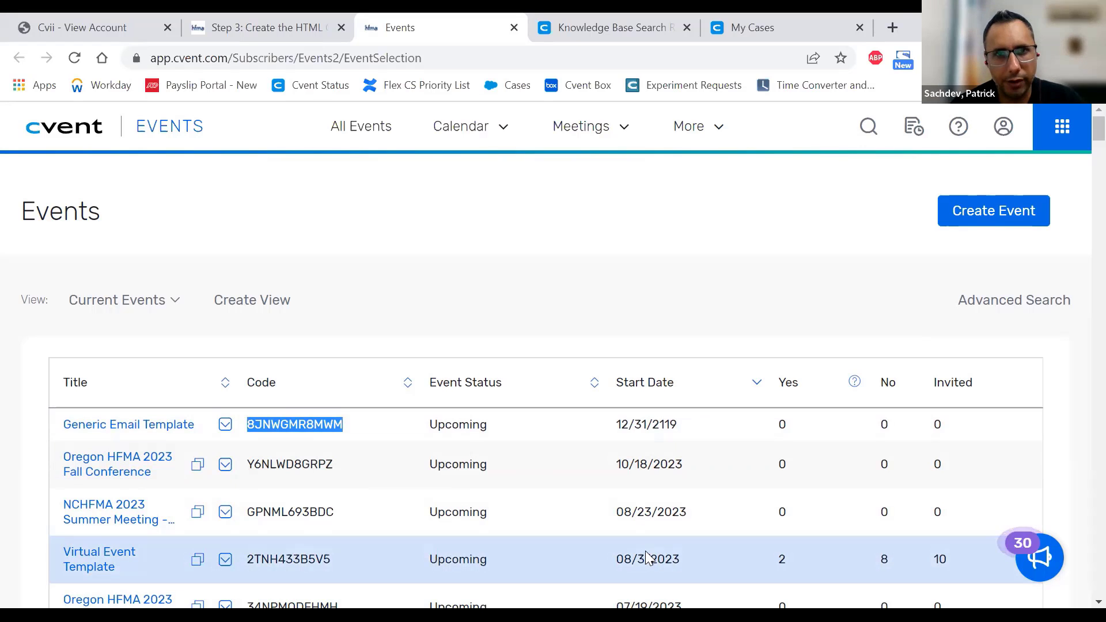
{"action": "left_click", "coordinate": [284, 26]}
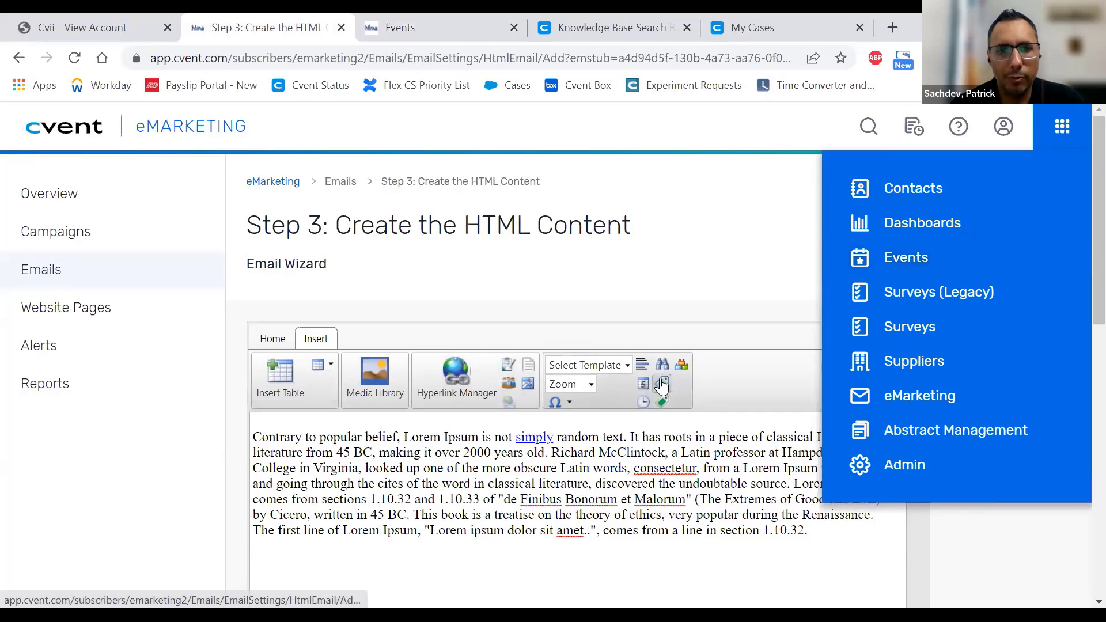
- Apply event code 8JNWGMR8MWM to the Event category's Add to Calendar URL data tag
{"action": "left_click", "coordinate": [661, 383]}
{"action": "left_click", "coordinate": [321, 311]}
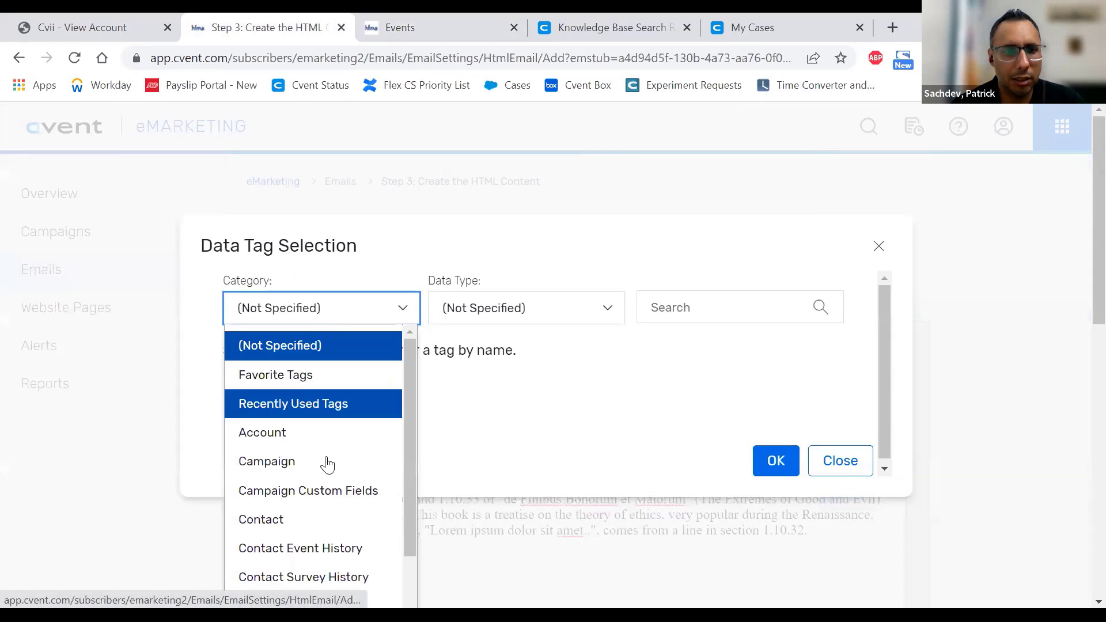
{"action": "scroll", "coordinate": [320, 470], "scroll_direction": "down", "scroll_amount": 5}
{"action": "scroll", "coordinate": [316, 472], "scroll_direction": "down", "scroll_amount": 2}
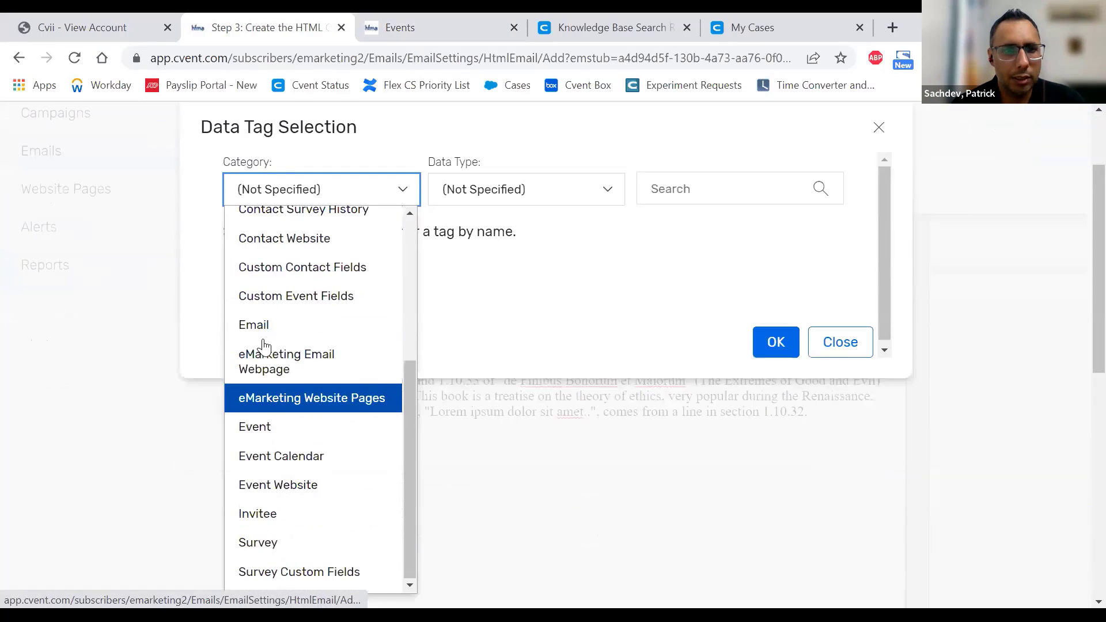
{"action": "left_click", "coordinate": [255, 426]}
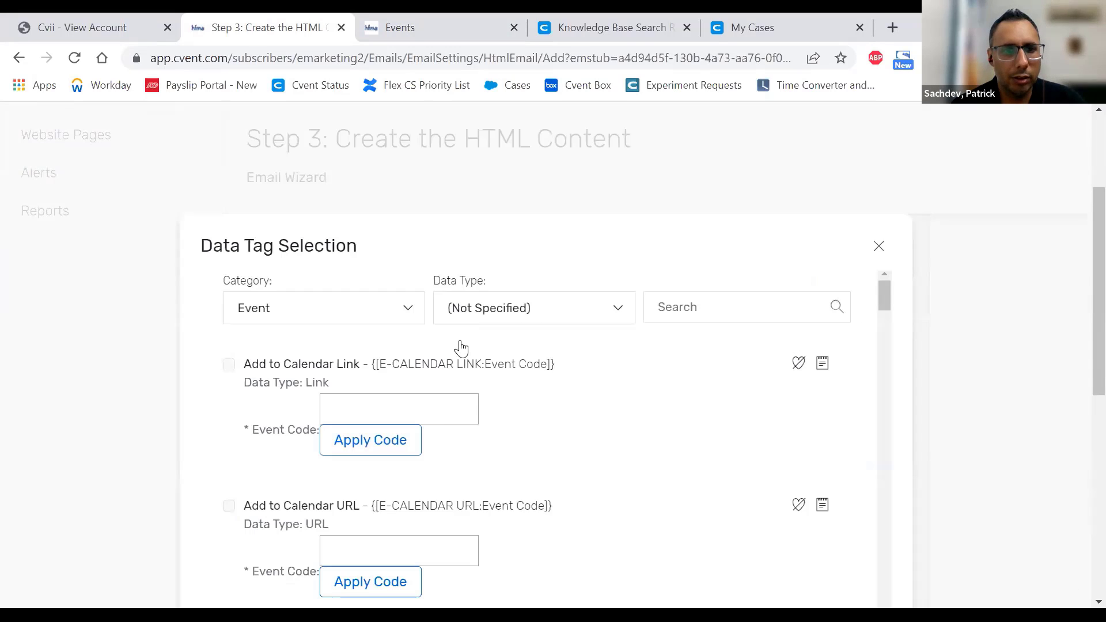
{"action": "left_click", "coordinate": [461, 311]}
{"action": "scroll", "coordinate": [439, 467], "scroll_direction": "down", "scroll_amount": 2}
{"action": "left_click", "coordinate": [351, 461]}
{"action": "key", "text": "ctrl+v"}
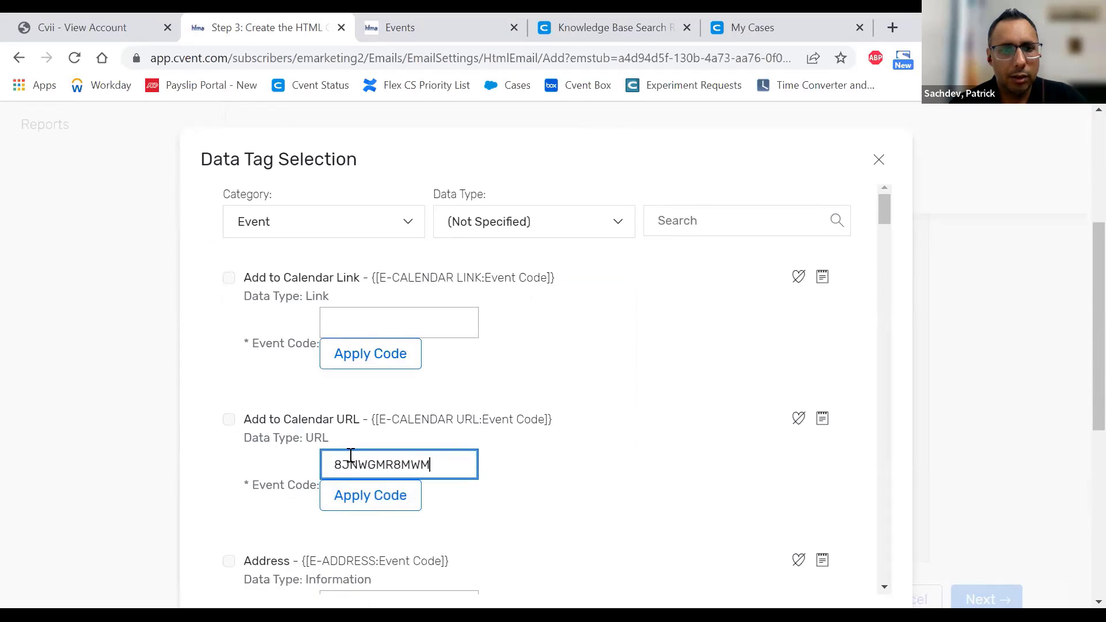
{"action": "left_click", "coordinate": [376, 498]}
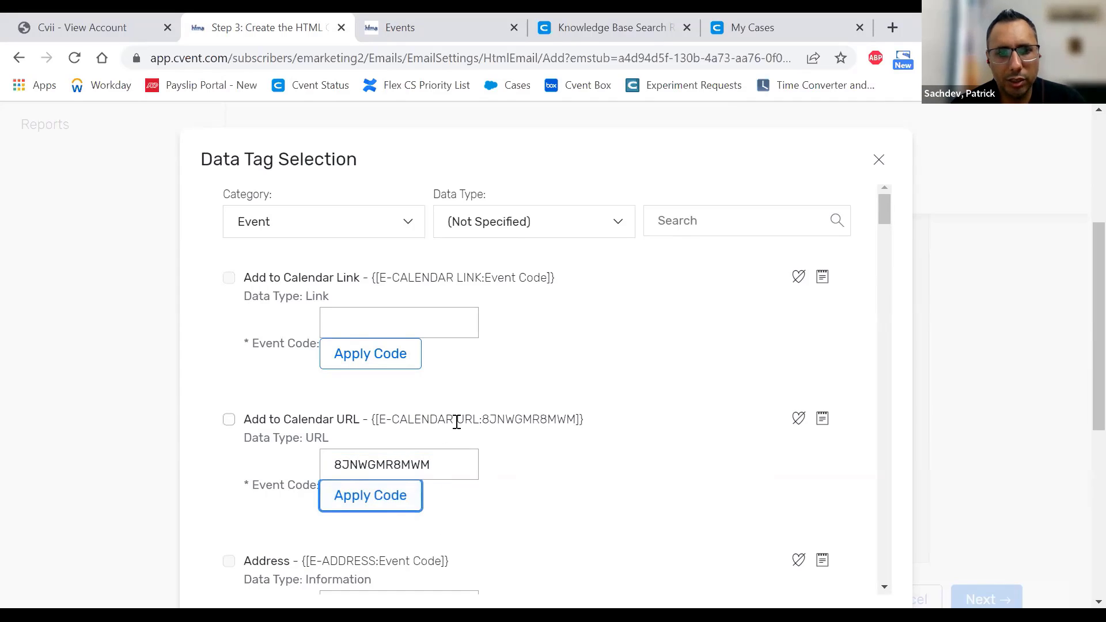
- Verify the tag {[E-CALENDAR URL:8JNWGMR8MWM]} and insert it into the email body
{"action": "left_click_drag", "start_coordinate": [481, 423], "coordinate": [570, 422]}
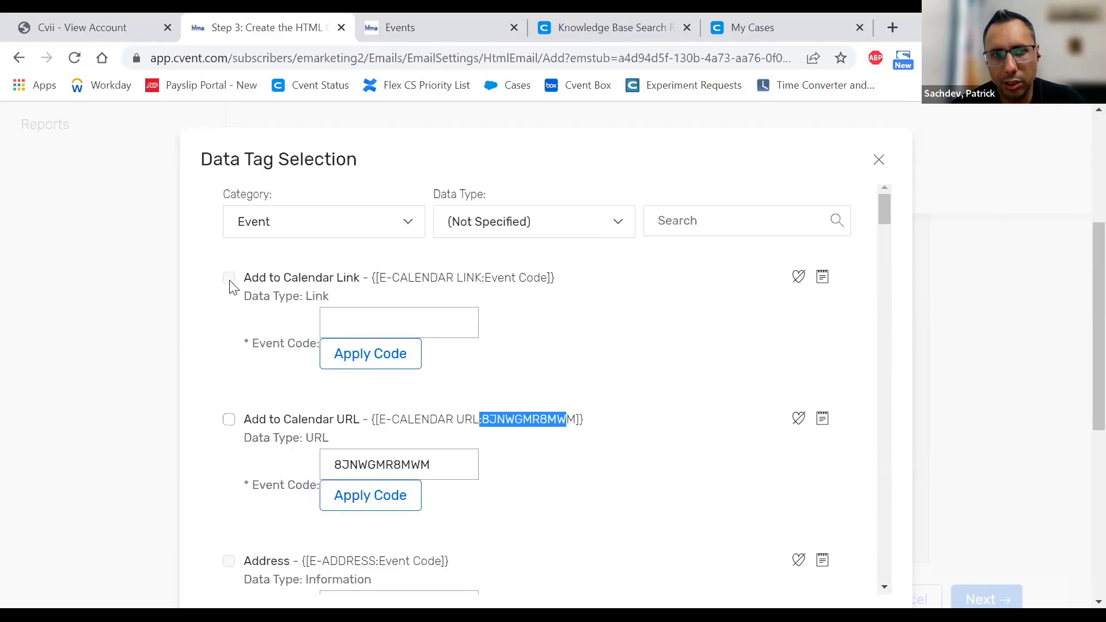
{"action": "left_click", "coordinate": [230, 424]}
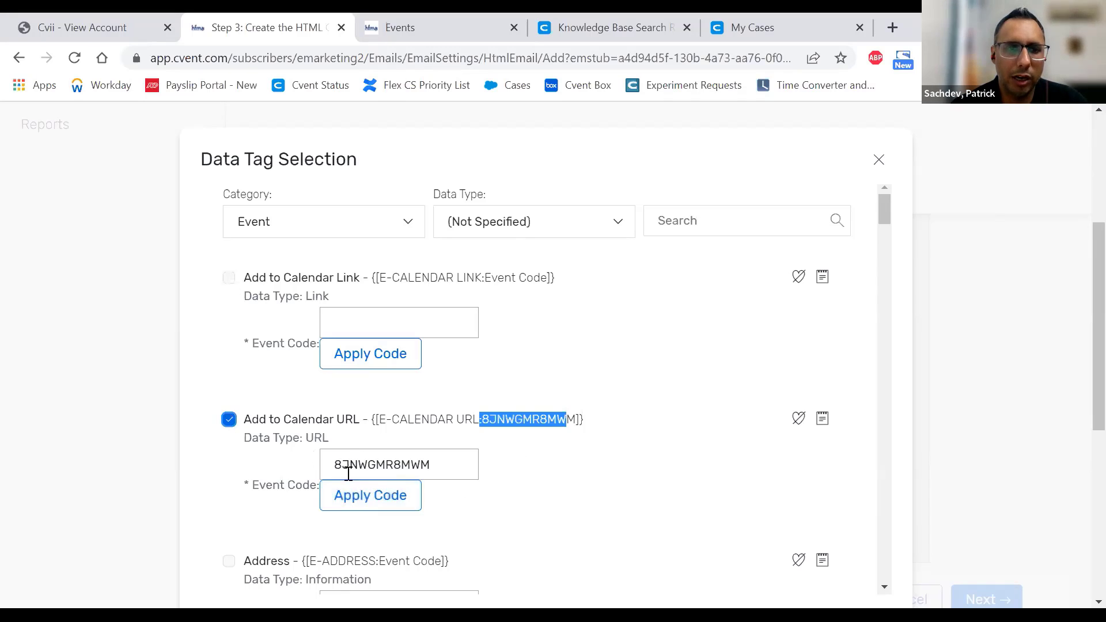
{"action": "scroll", "coordinate": [955, 443], "scroll_direction": "down", "scroll_amount": 5}
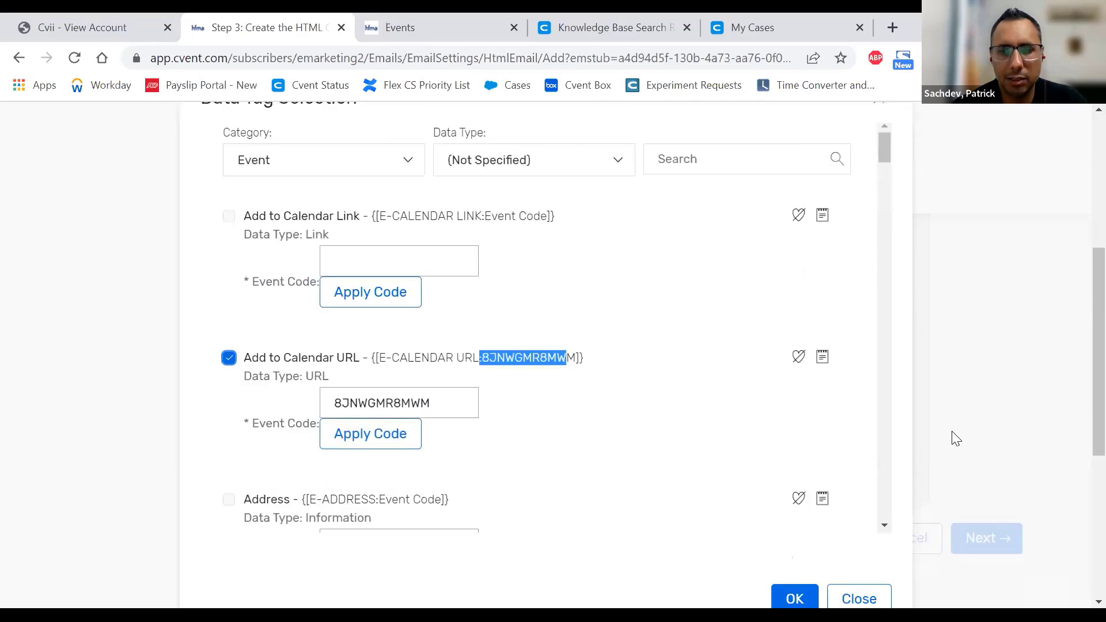
{"action": "left_click", "coordinate": [795, 404]}
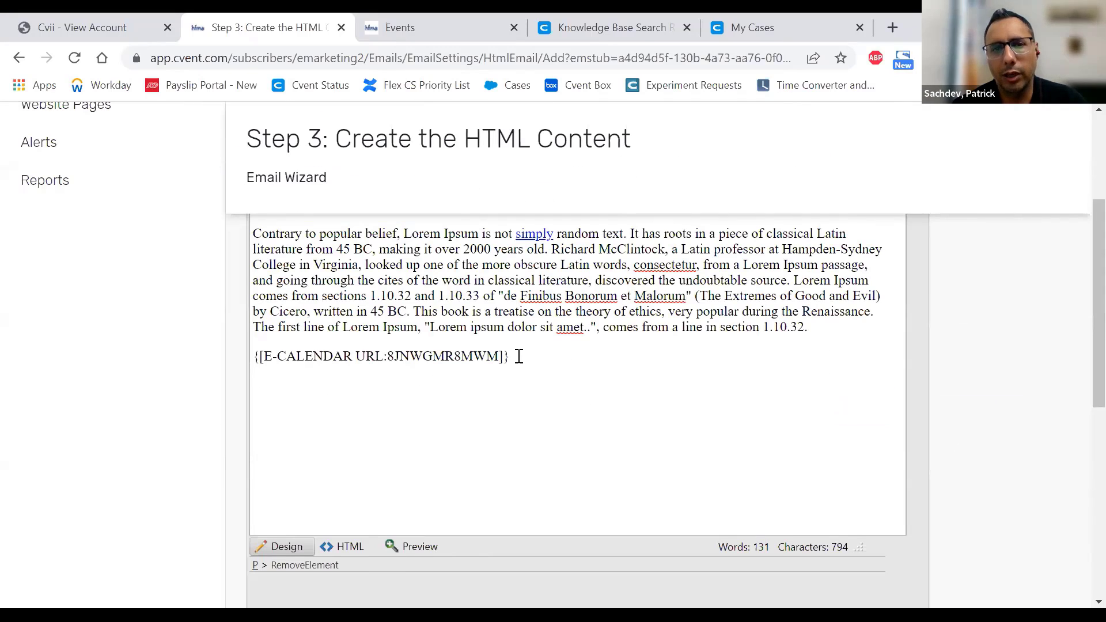
{"action": "left_click_drag", "start_coordinate": [519, 357], "coordinate": [257, 358]}
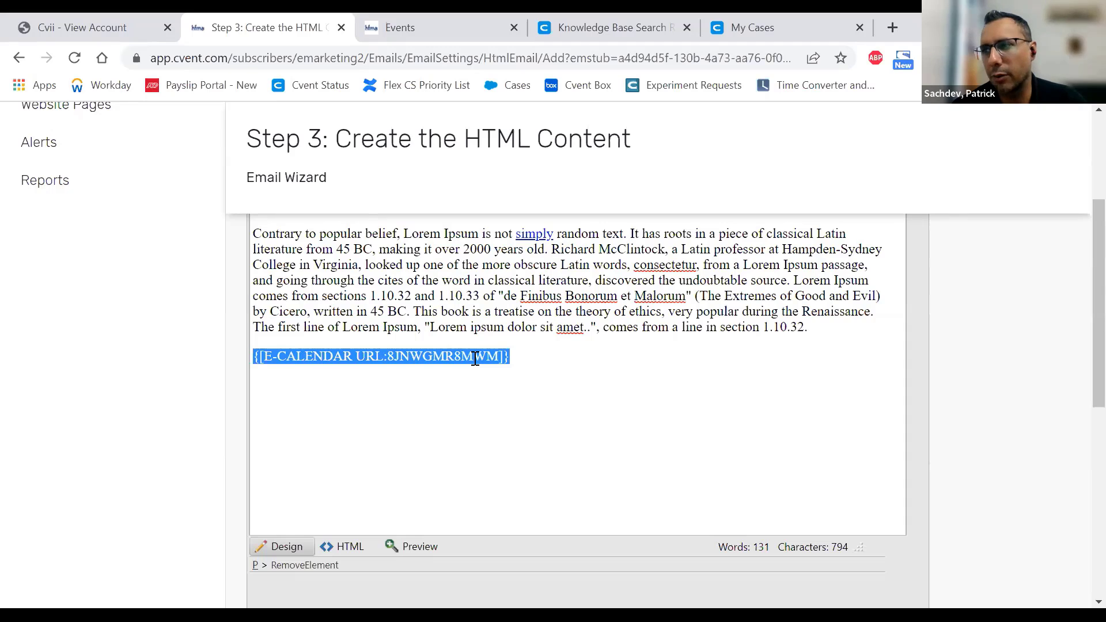
{"action": "scroll", "coordinate": [856, 461], "scroll_direction": "up", "scroll_amount": 3}
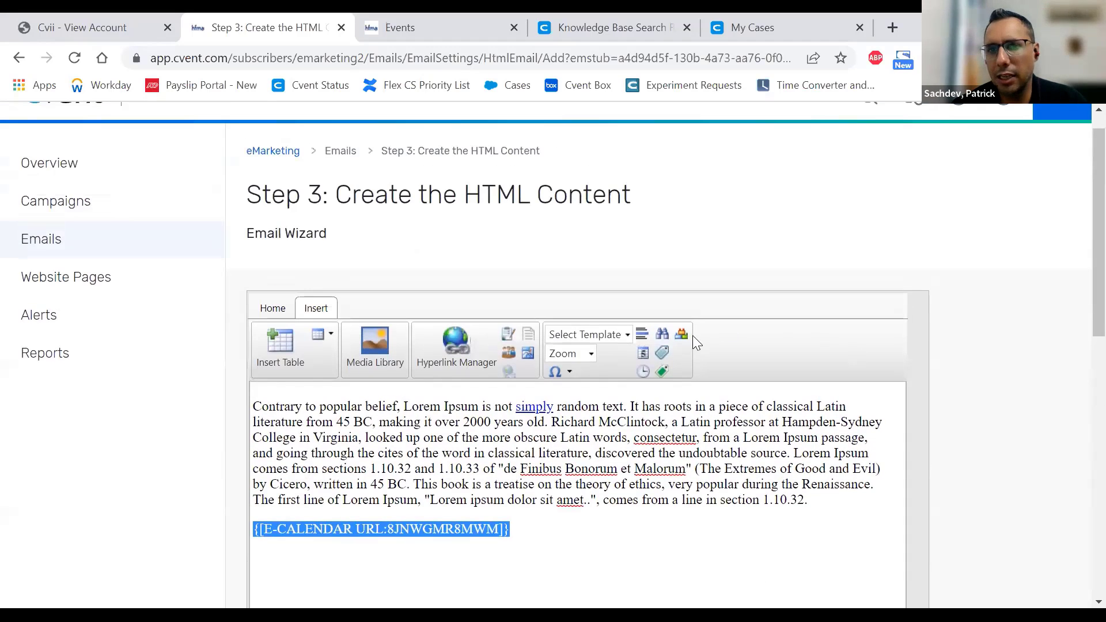
{"action": "left_click", "coordinate": [664, 355]}
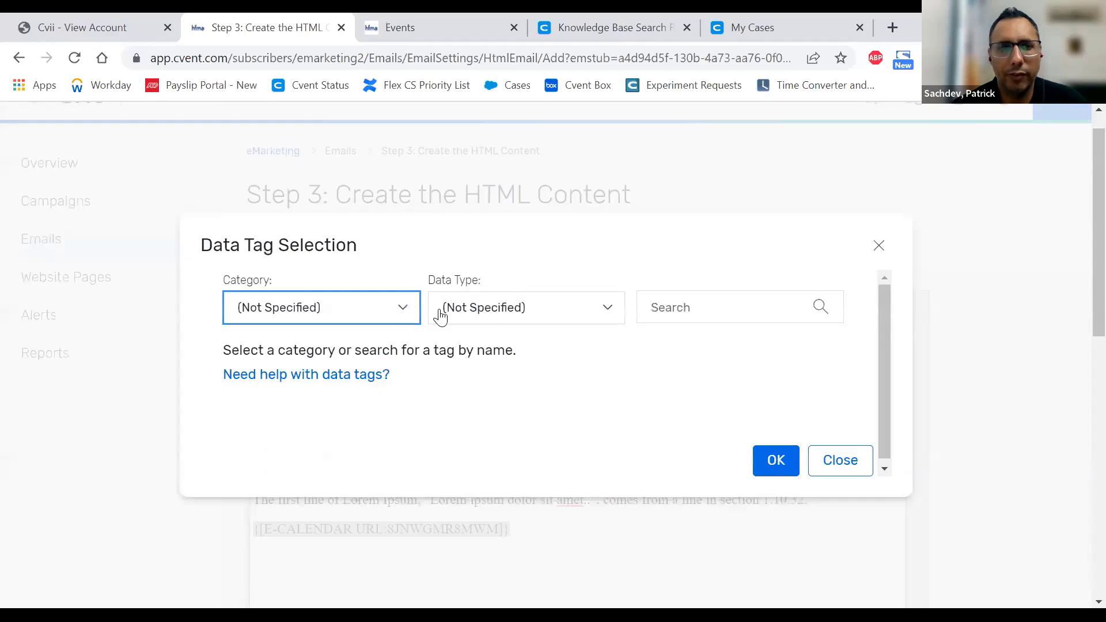
{"action": "left_click", "coordinate": [386, 310]}
{"action": "scroll", "coordinate": [320, 490], "scroll_direction": "down", "scroll_amount": 3}
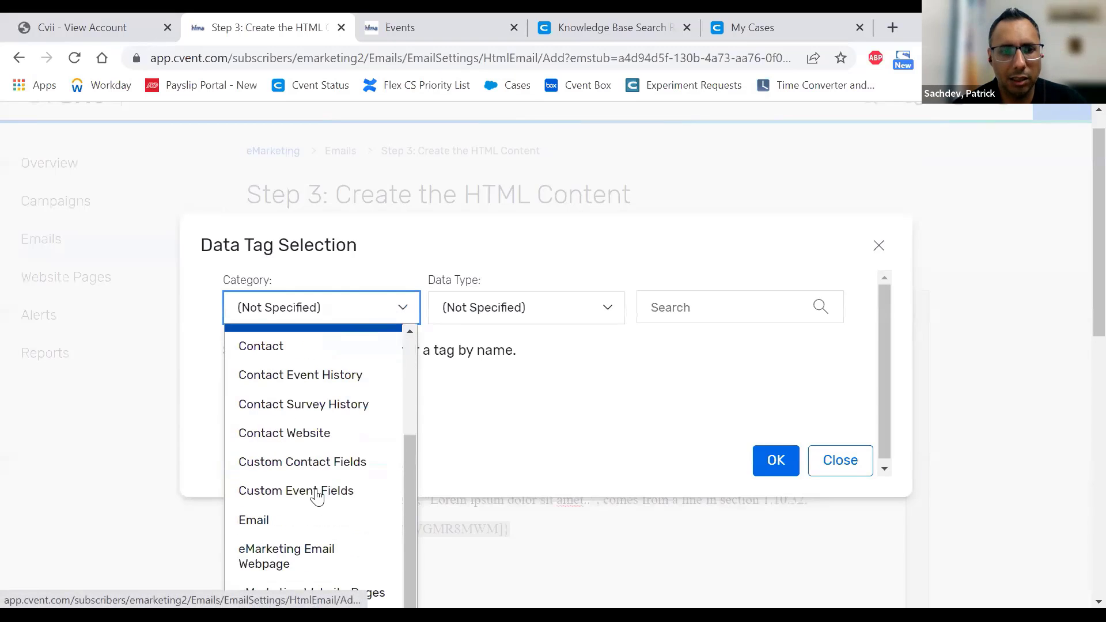
{"action": "scroll", "coordinate": [276, 547], "scroll_direction": "down", "scroll_amount": 1}
{"action": "left_click", "coordinate": [276, 548]}
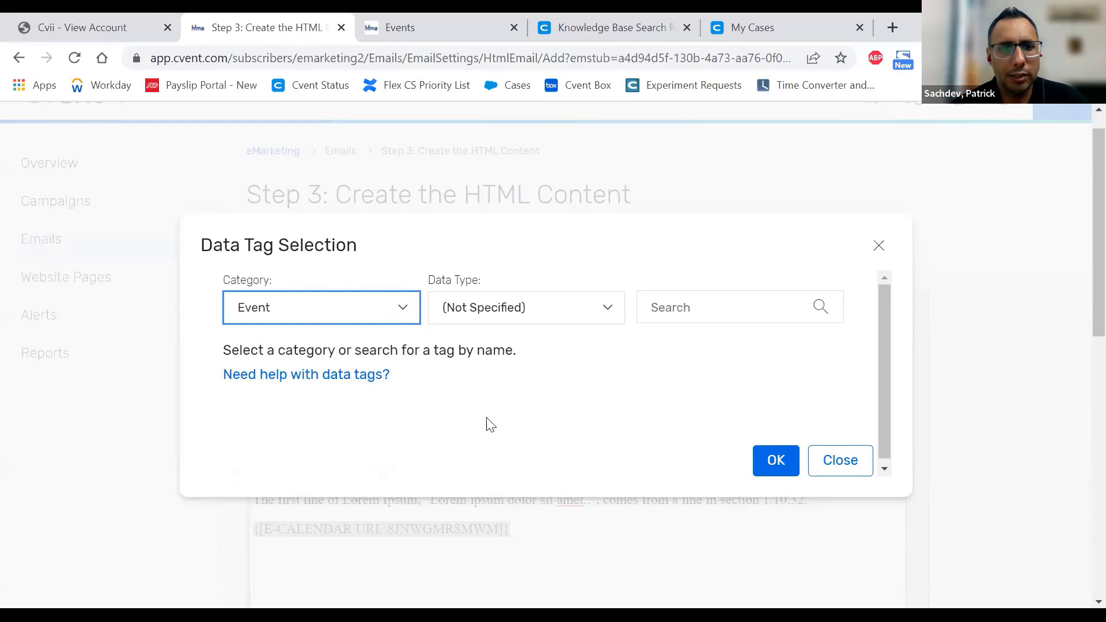
{"action": "scroll", "coordinate": [581, 405], "scroll_direction": "down", "scroll_amount": 1}
{"action": "scroll", "coordinate": [582, 405], "scroll_direction": "down", "scroll_amount": 10}
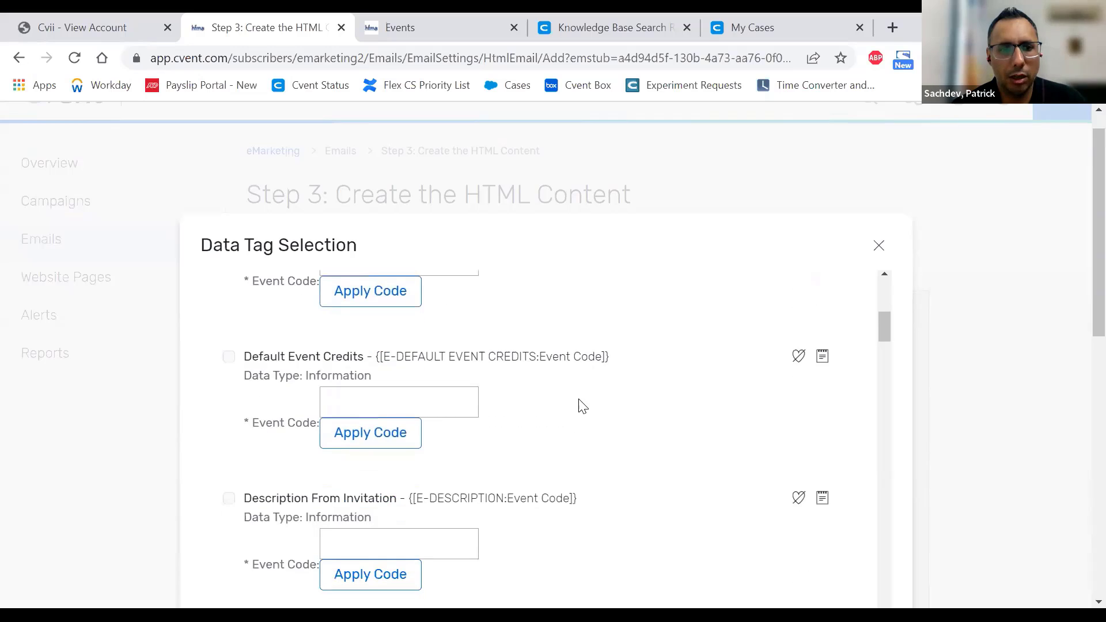
{"action": "scroll", "coordinate": [581, 405], "scroll_direction": "down", "scroll_amount": 5}
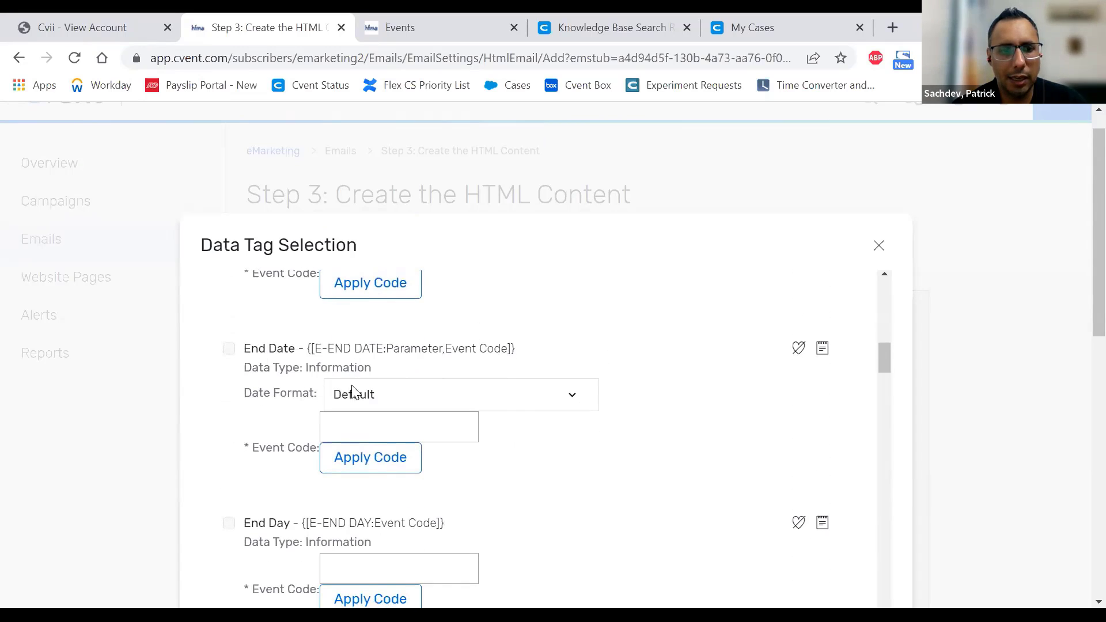
{"action": "scroll", "coordinate": [346, 403], "scroll_direction": "down", "scroll_amount": 5}
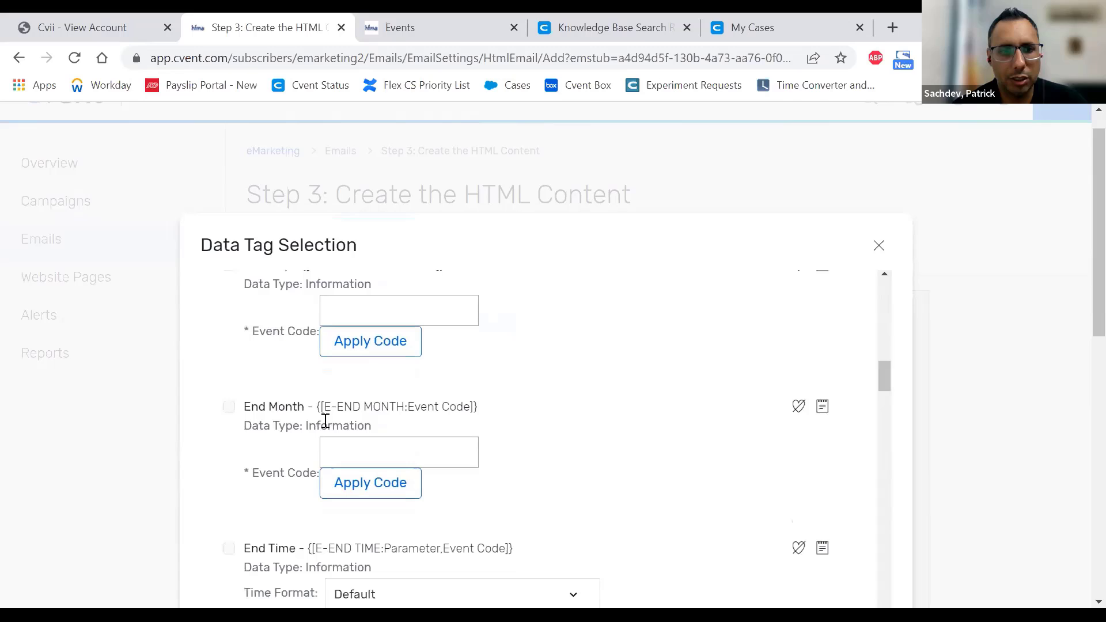
{"action": "left_click", "coordinate": [354, 448]}
{"action": "scroll", "coordinate": [604, 436], "scroll_direction": "down", "scroll_amount": 2}
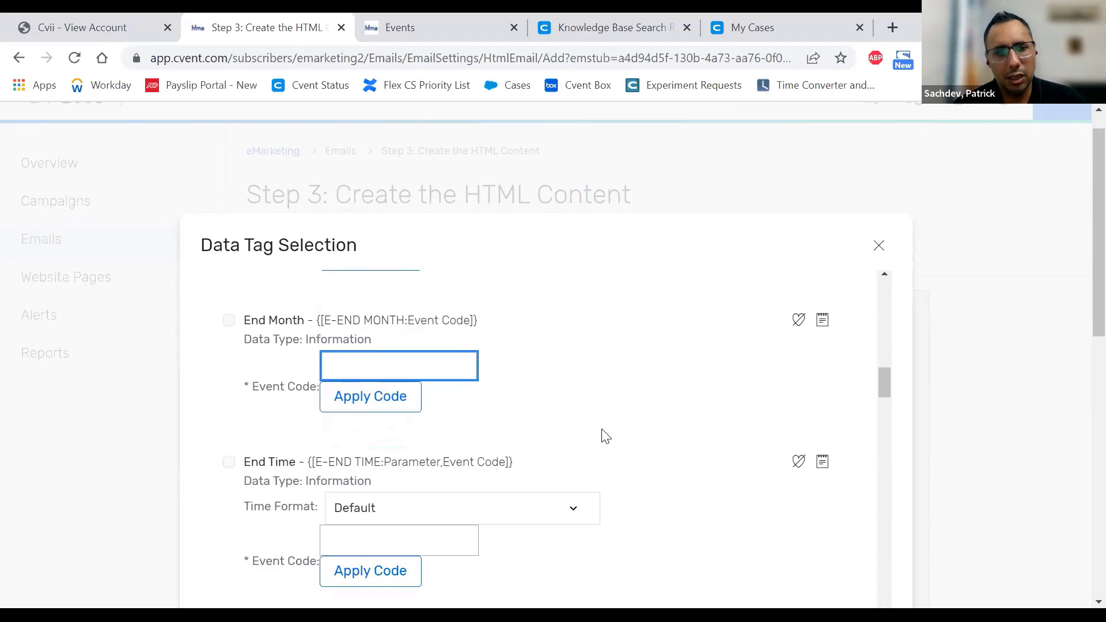
{"action": "key", "text": "ctrl+v"}
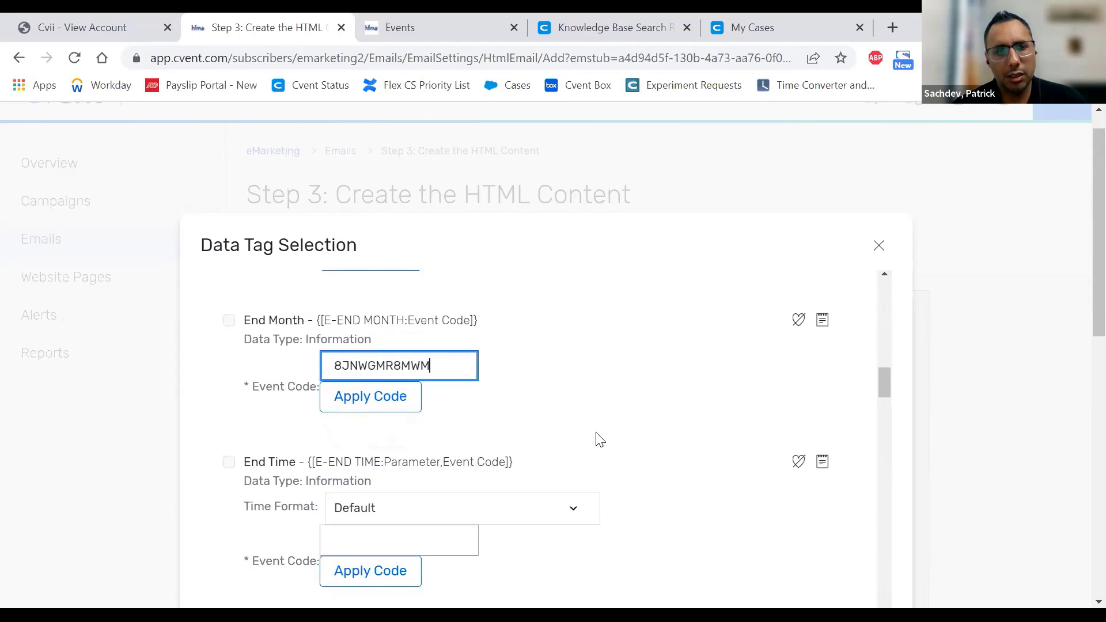
{"action": "left_click", "coordinate": [379, 402]}
{"action": "scroll", "coordinate": [1032, 524], "scroll_direction": "down", "scroll_amount": 4}
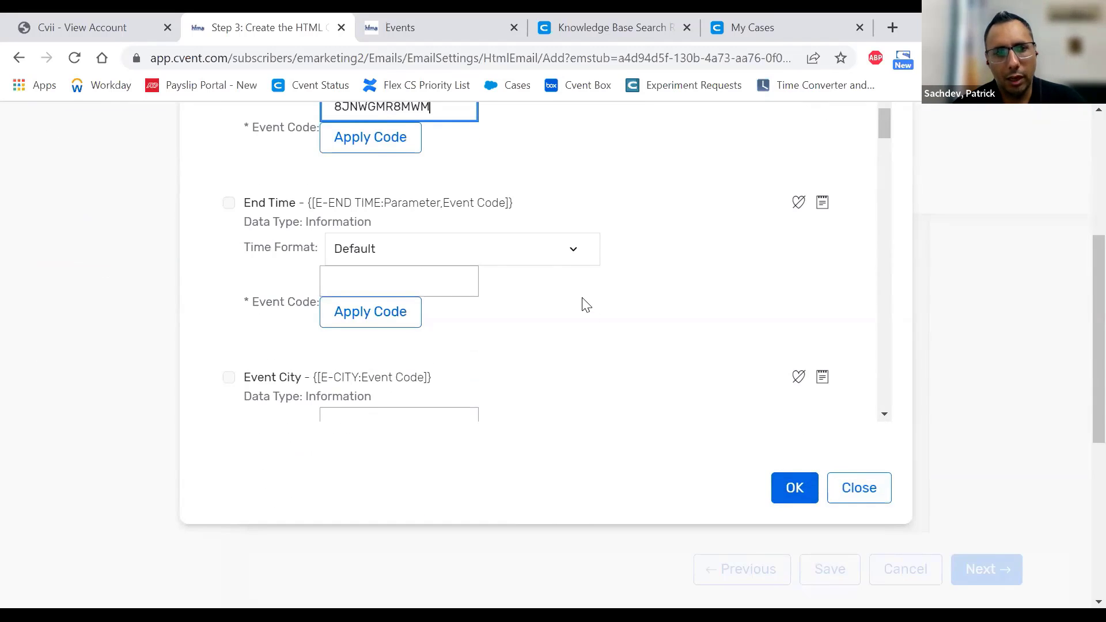
{"action": "left_click", "coordinate": [858, 488]}
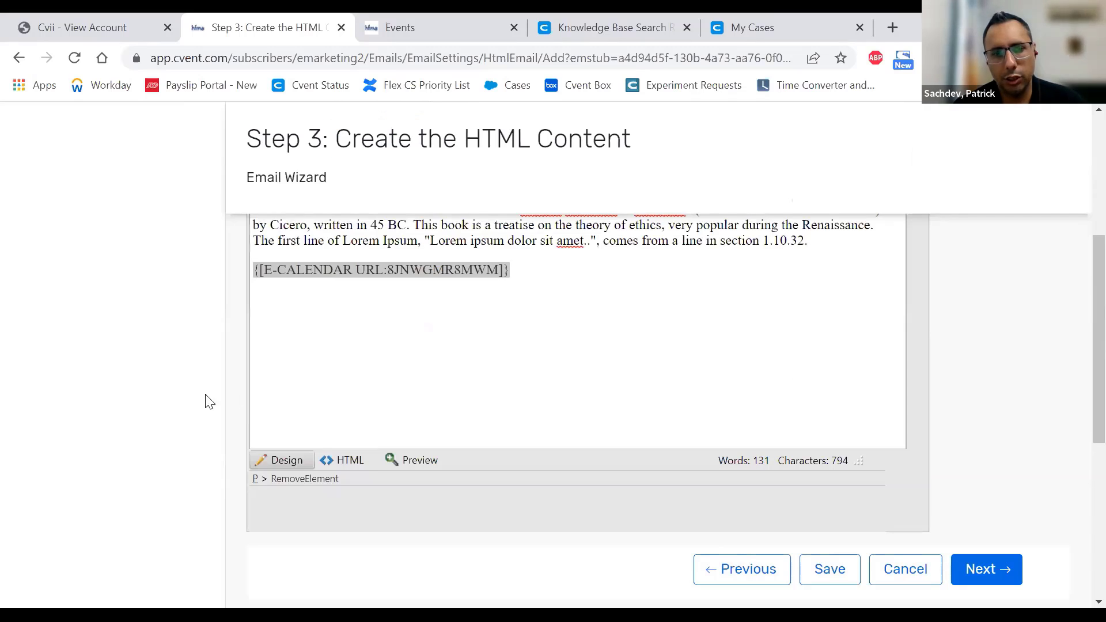
{"action": "left_click", "coordinate": [429, 326]}
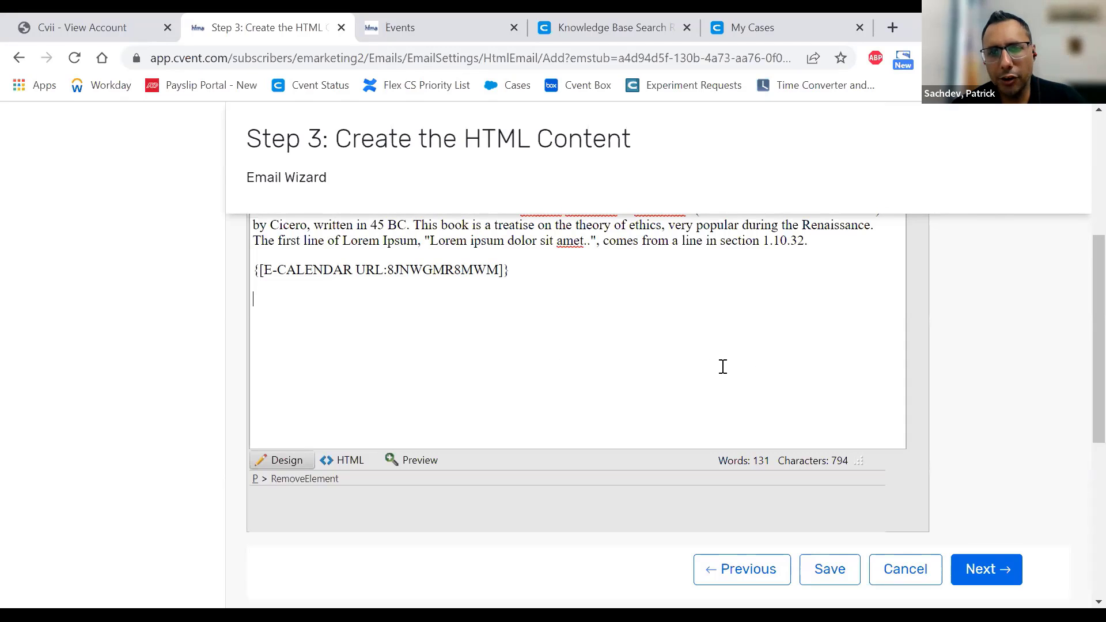
- Advance the Email Wizard to Step 4: Create the Plain Text Content
{"action": "left_click", "coordinate": [1001, 572]}
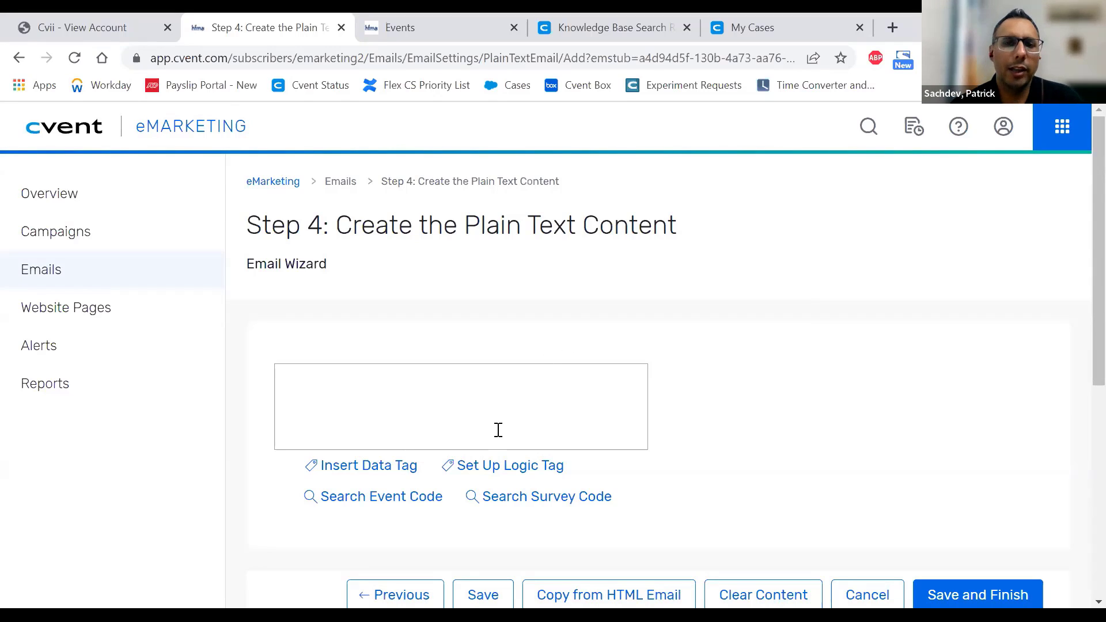
{"action": "left_click", "coordinate": [488, 414]}
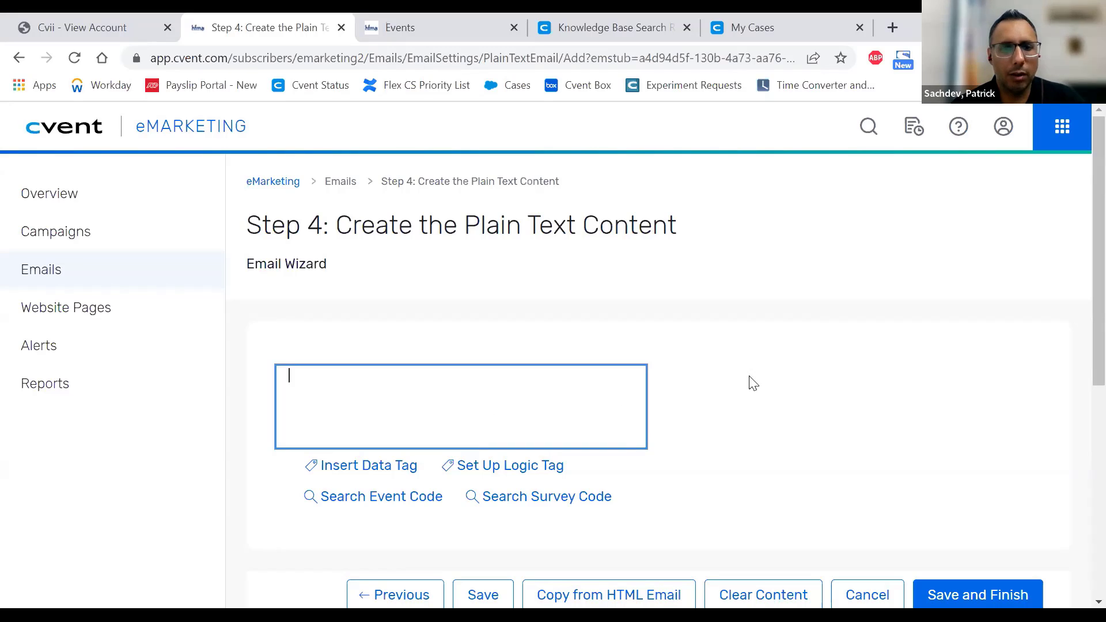
{"action": "scroll", "coordinate": [752, 380], "scroll_direction": "down", "scroll_amount": 1}
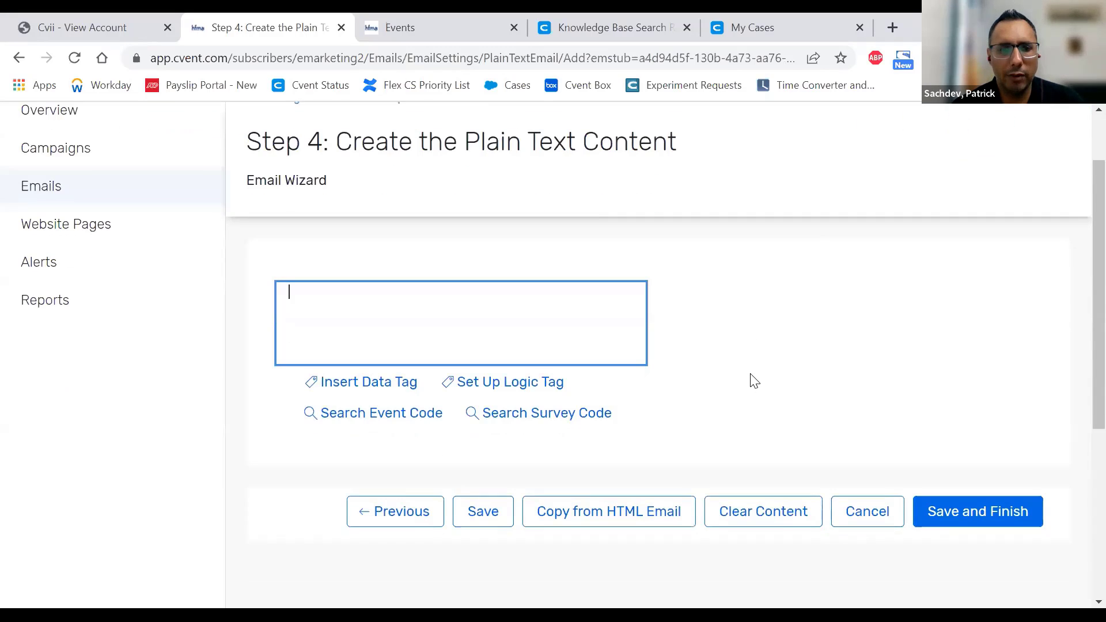
{"action": "left_click", "coordinate": [608, 514]}
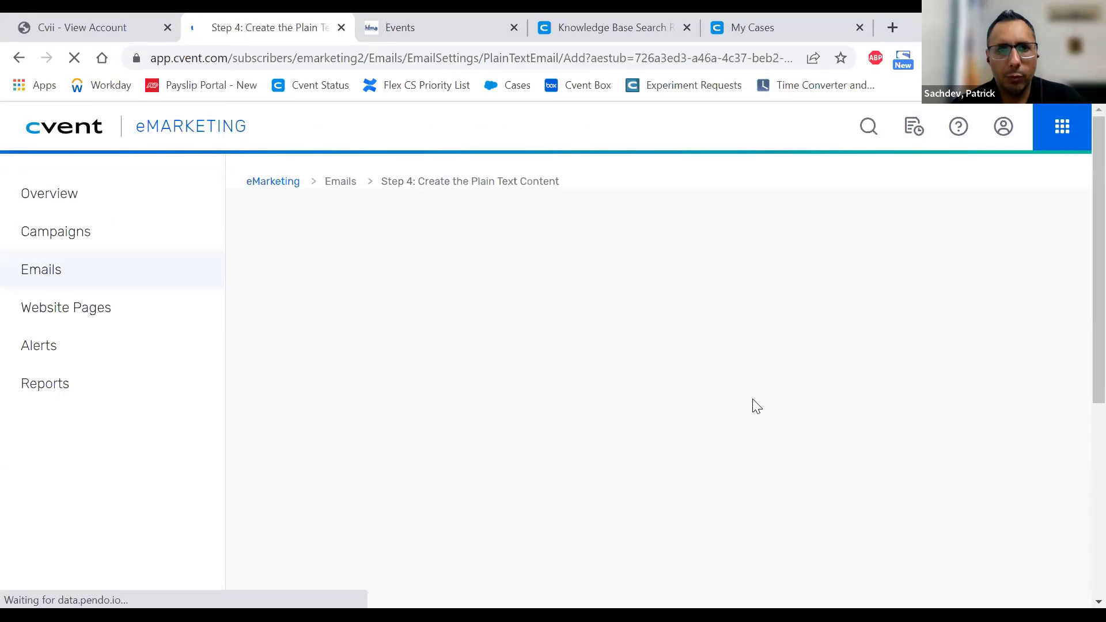
{"action": "scroll", "coordinate": [753, 405], "scroll_direction": "down", "scroll_amount": 1}
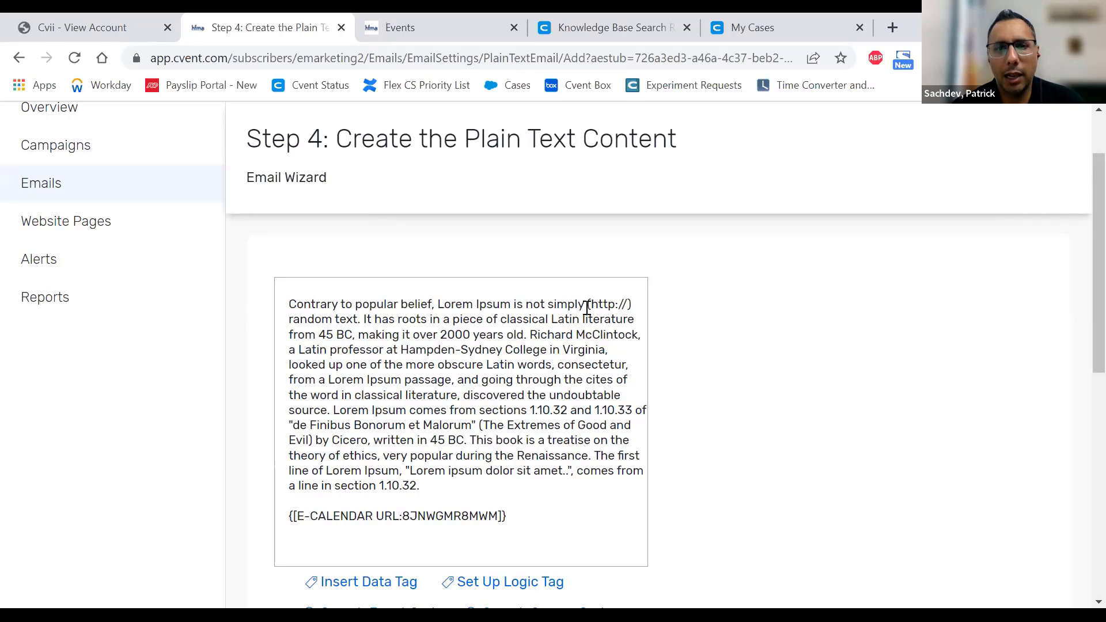
{"action": "left_click_drag", "start_coordinate": [584, 305], "coordinate": [629, 305]}
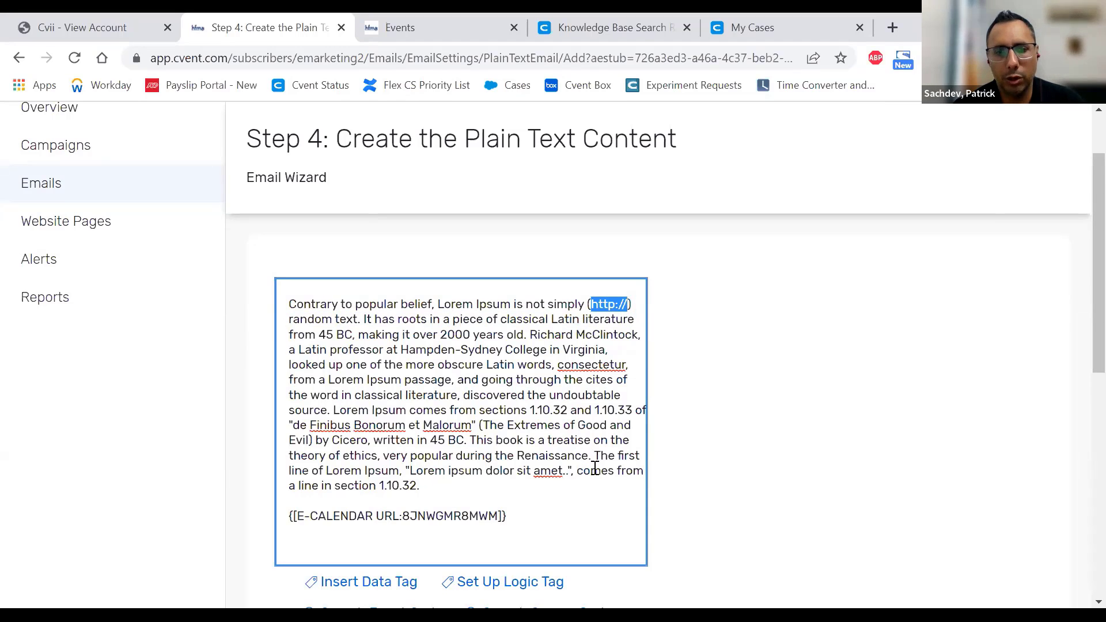
{"action": "left_click", "coordinate": [564, 497]}
- Select and delete all of the plain-text body
{"action": "scroll", "coordinate": [563, 494], "scroll_direction": "down", "scroll_amount": 2}
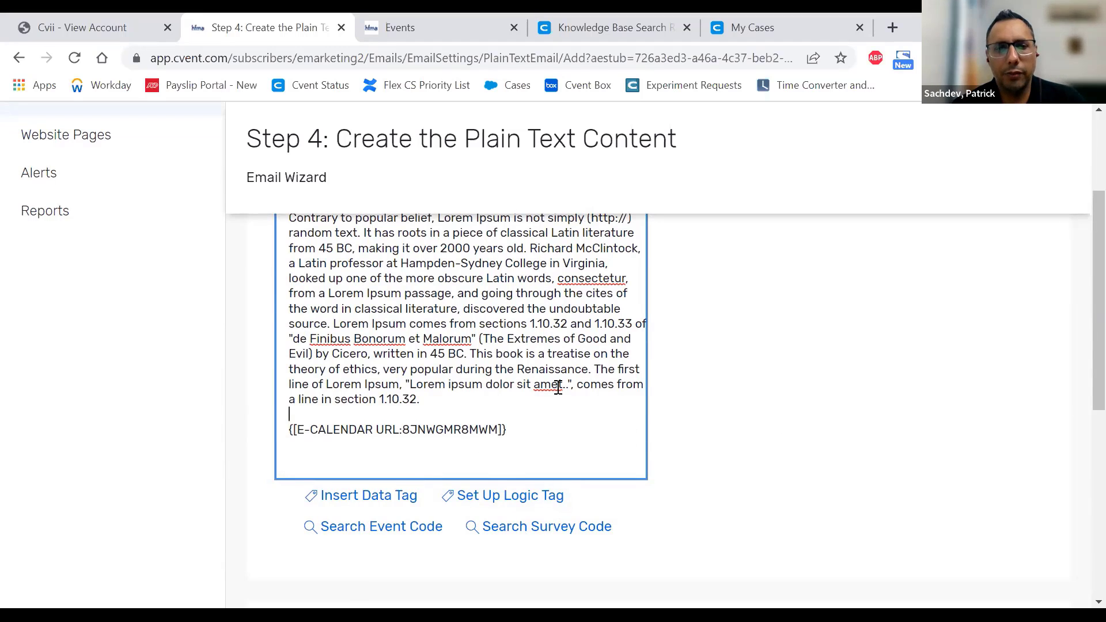
{"action": "key", "text": "ctrl+a"}
{"action": "key", "text": "BackSpace"}
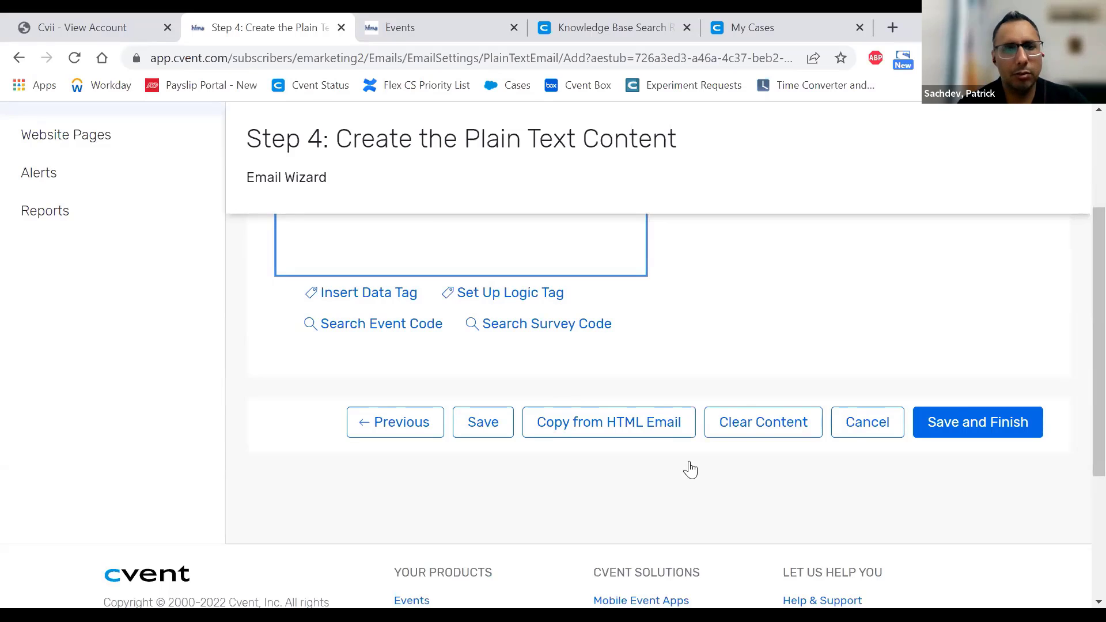
{"action": "scroll", "coordinate": [816, 515], "scroll_direction": "up", "scroll_amount": 3}
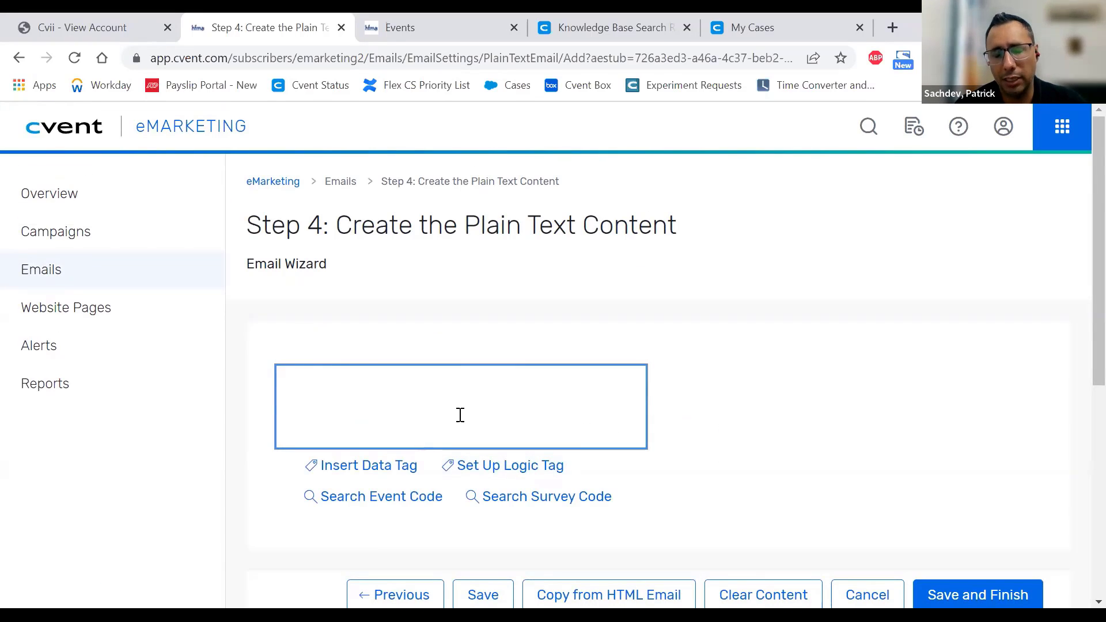
{"action": "type", "text": "8JNWGMR8MWM"}
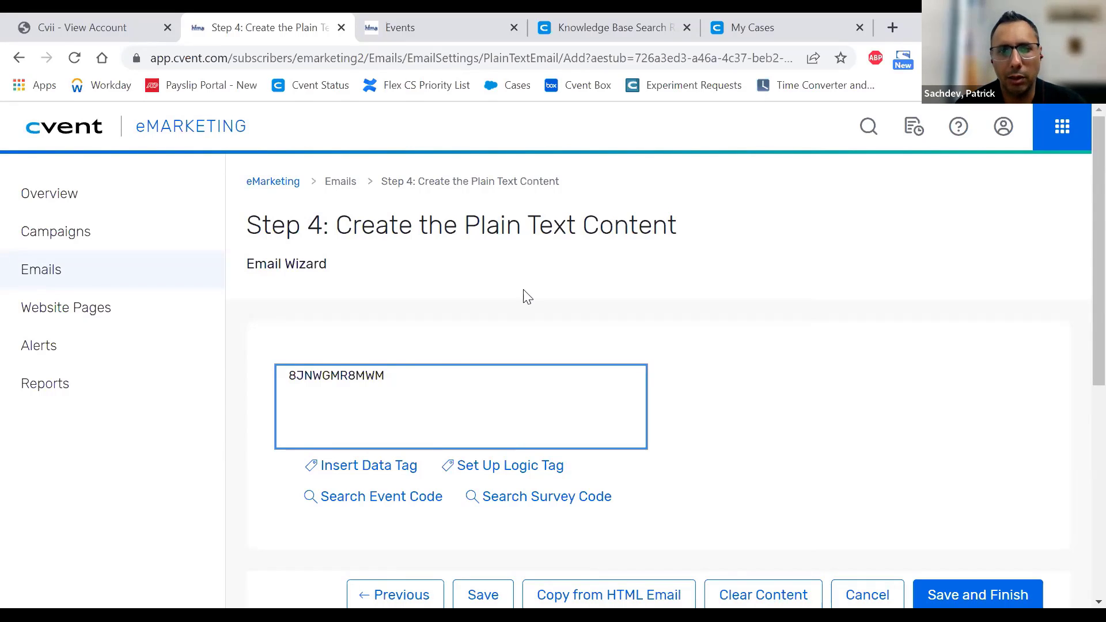
{"action": "scroll", "coordinate": [867, 301], "scroll_direction": "down", "scroll_amount": 3}
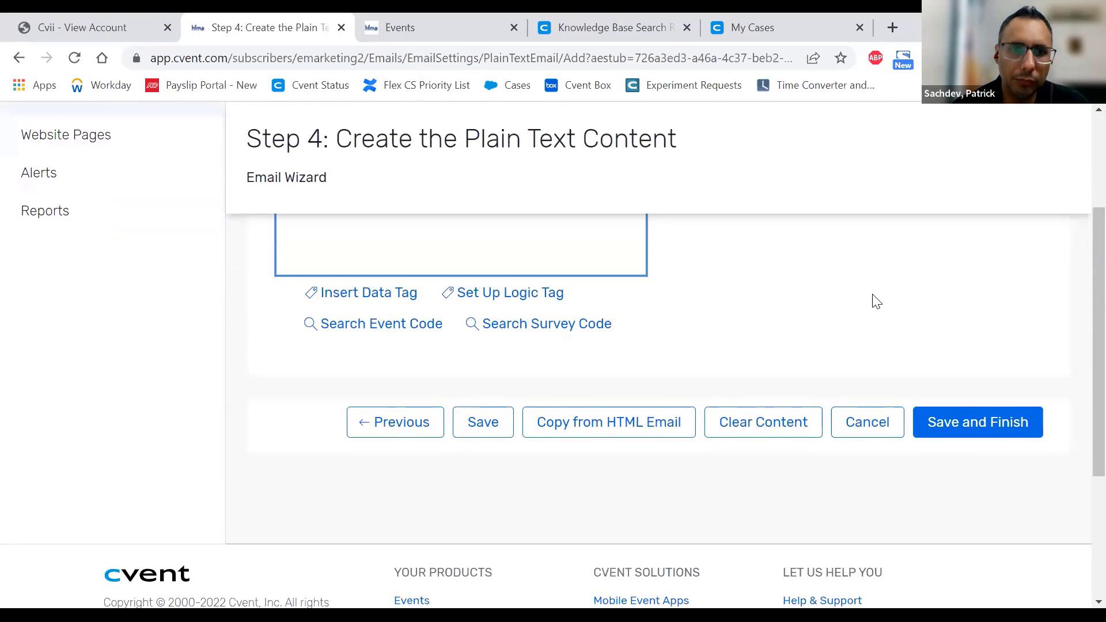
{"action": "scroll", "coordinate": [864, 305], "scroll_direction": "up", "scroll_amount": 1}
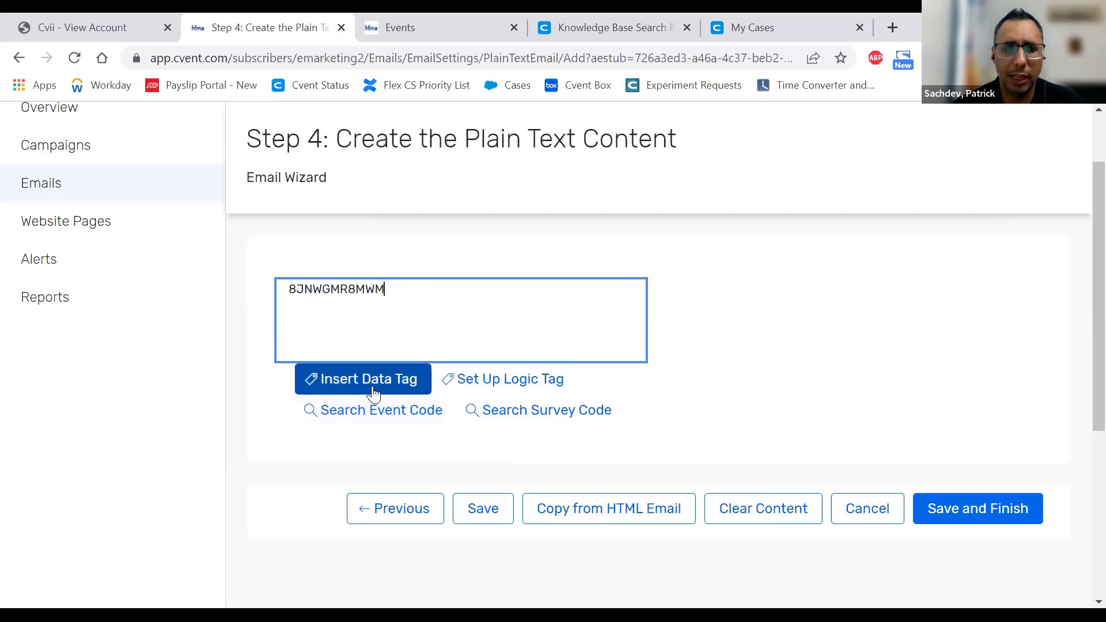
{"action": "scroll", "coordinate": [928, 413], "scroll_direction": "down", "scroll_amount": 1}
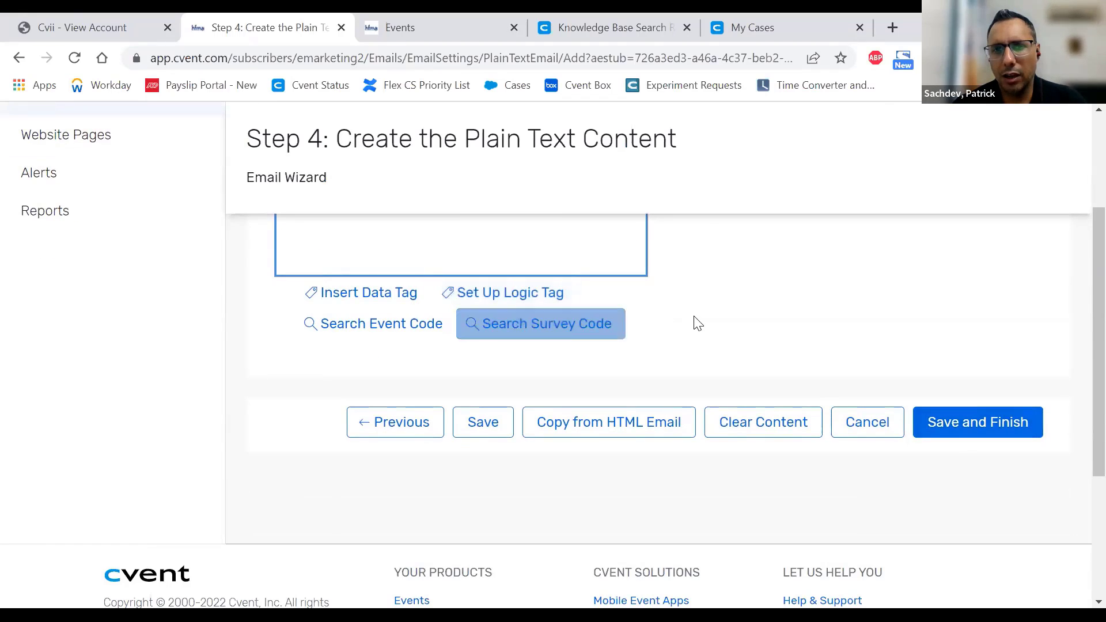
{"action": "left_click", "coordinate": [998, 418]}
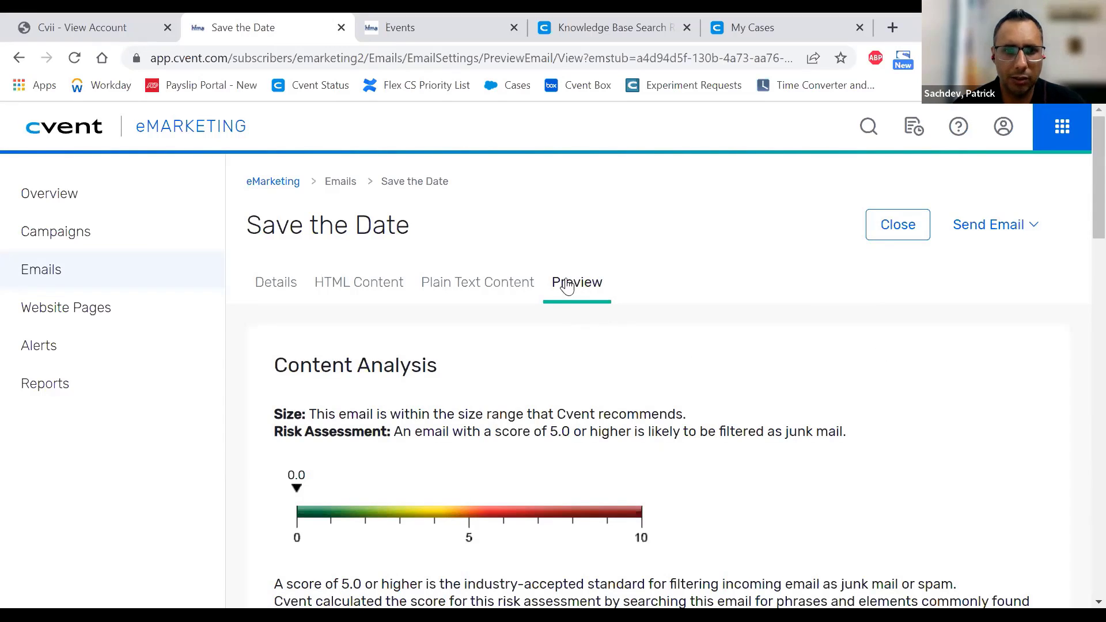
- Review the 0.0 spam score and rules table (SPF_HELO_NONE, RCVD_IN_DNSWL_HI), then open Send Email options
{"action": "scroll", "coordinate": [749, 366], "scroll_direction": "down", "scroll_amount": 2}
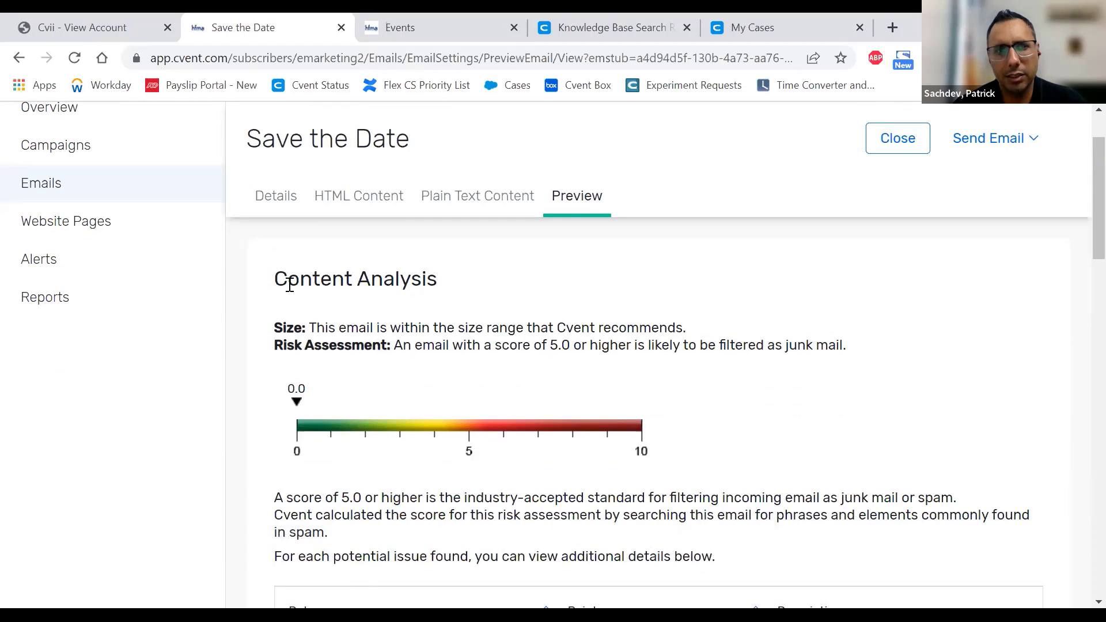
{"action": "left_click_drag", "start_coordinate": [288, 279], "coordinate": [473, 426]}
{"action": "left_click", "coordinate": [545, 391]}
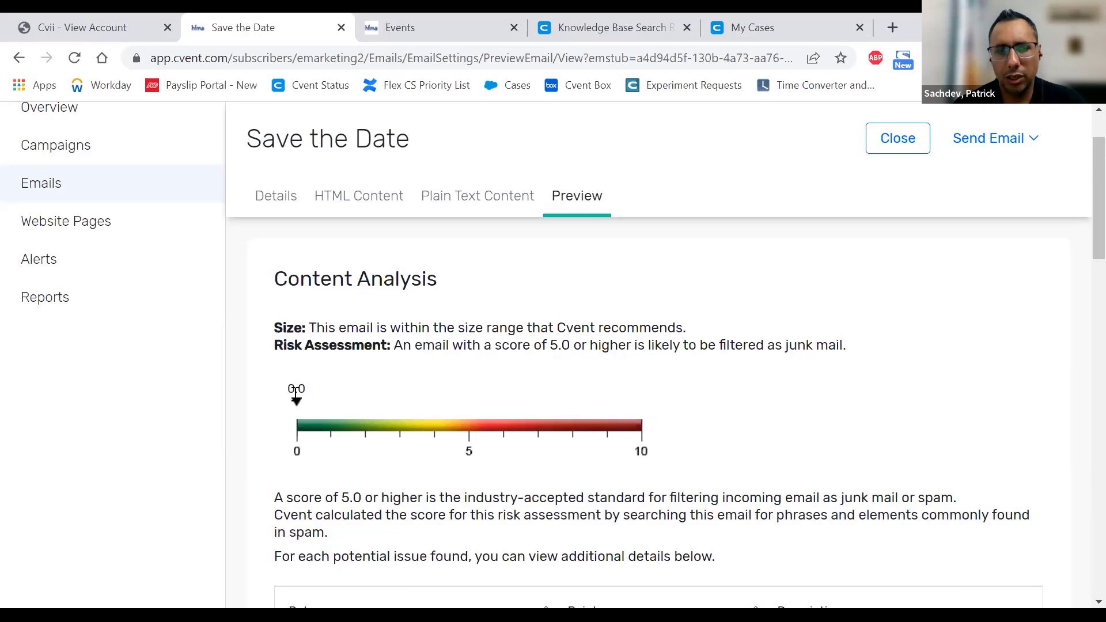
{"action": "scroll", "coordinate": [760, 403], "scroll_direction": "down", "scroll_amount": 5}
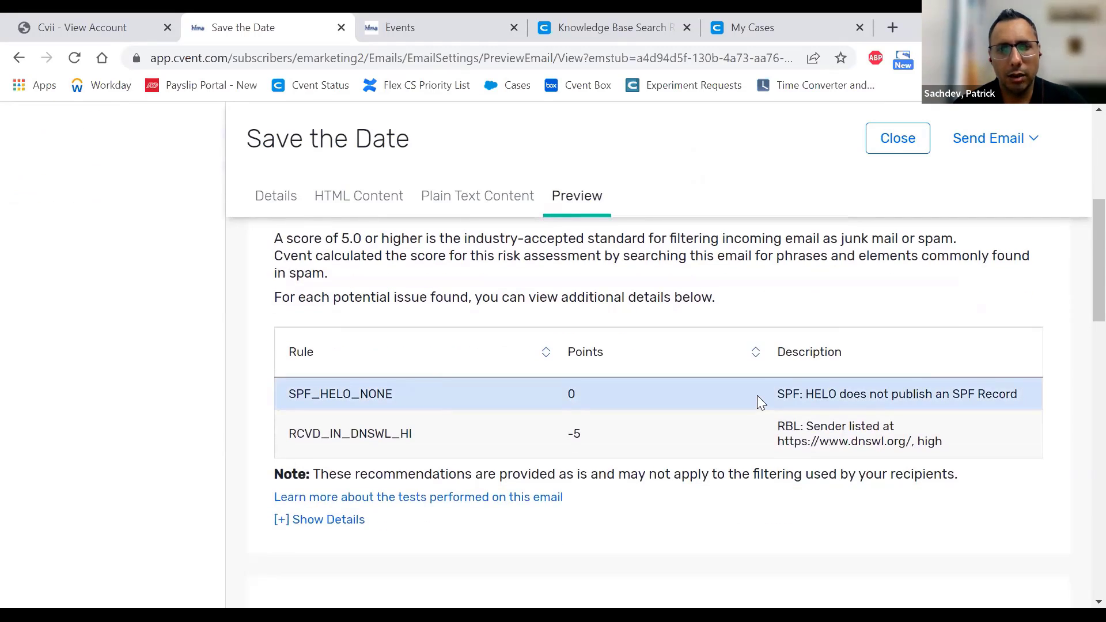
{"action": "scroll", "coordinate": [701, 387], "scroll_direction": "down", "scroll_amount": 2}
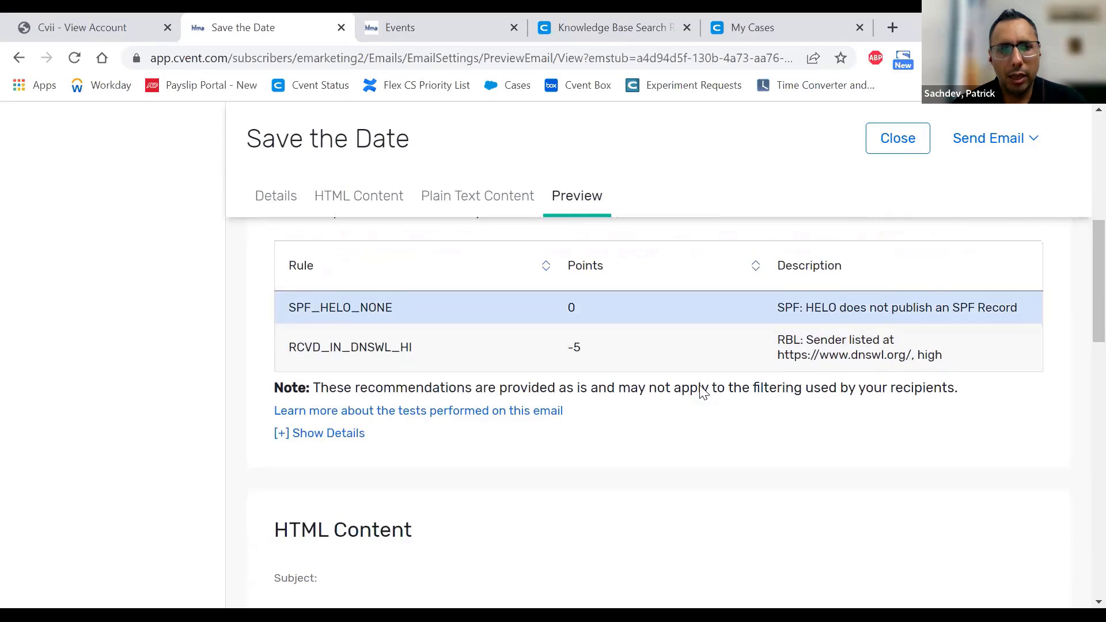
{"action": "scroll", "coordinate": [699, 389], "scroll_direction": "down", "scroll_amount": 2}
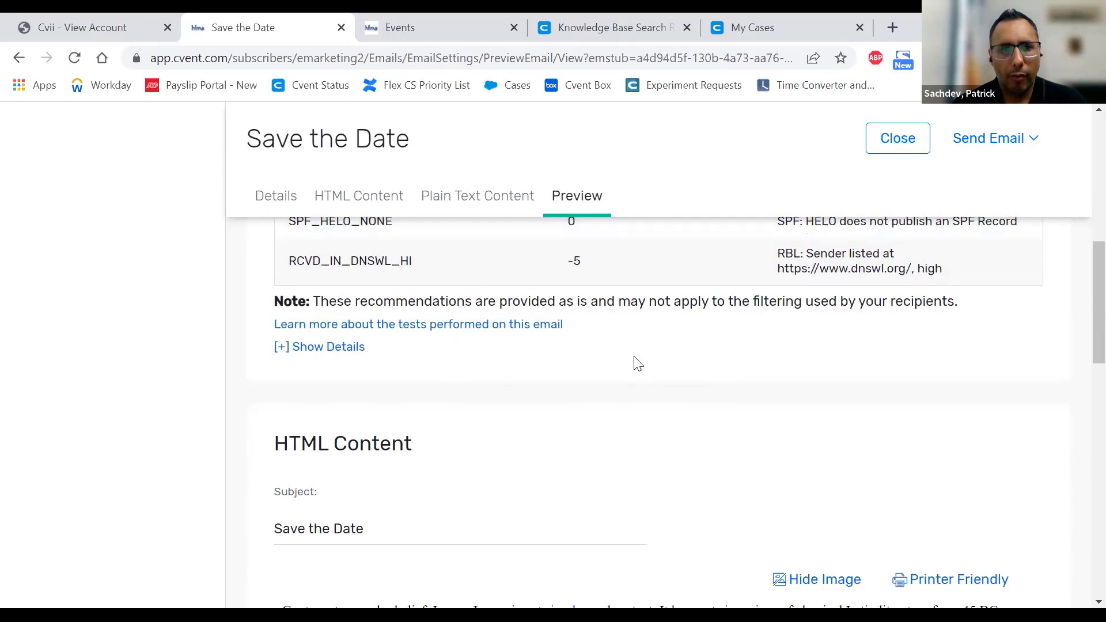
{"action": "left_click", "coordinate": [1023, 144]}
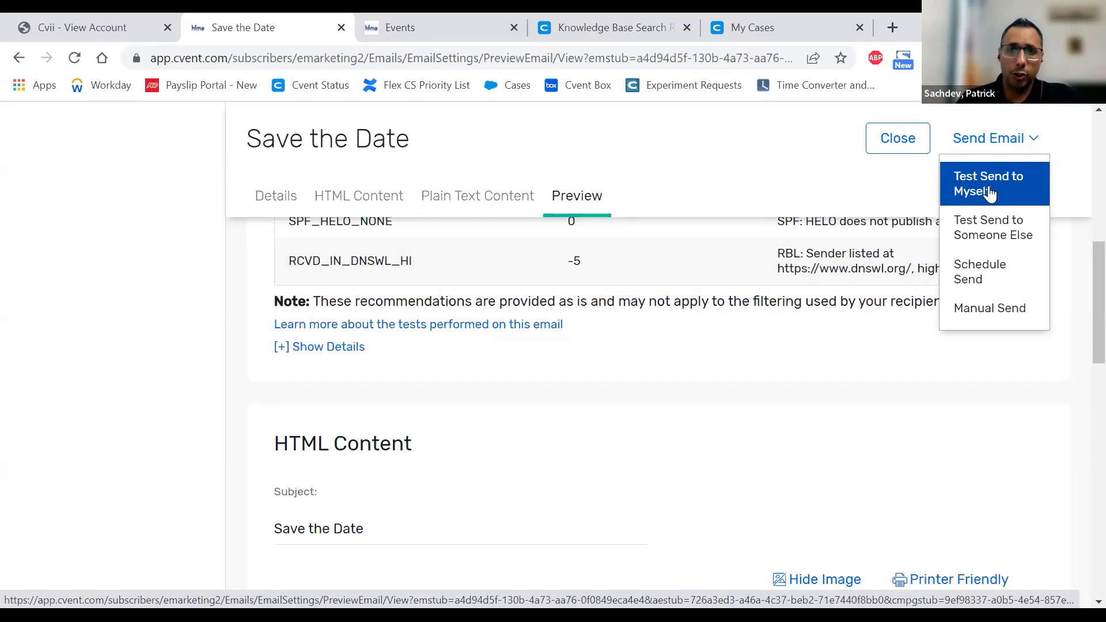
- Test-send Save the Date to someone else with Type Email Address, entering the recipient's e-mail address
{"action": "left_click", "coordinate": [968, 229]}
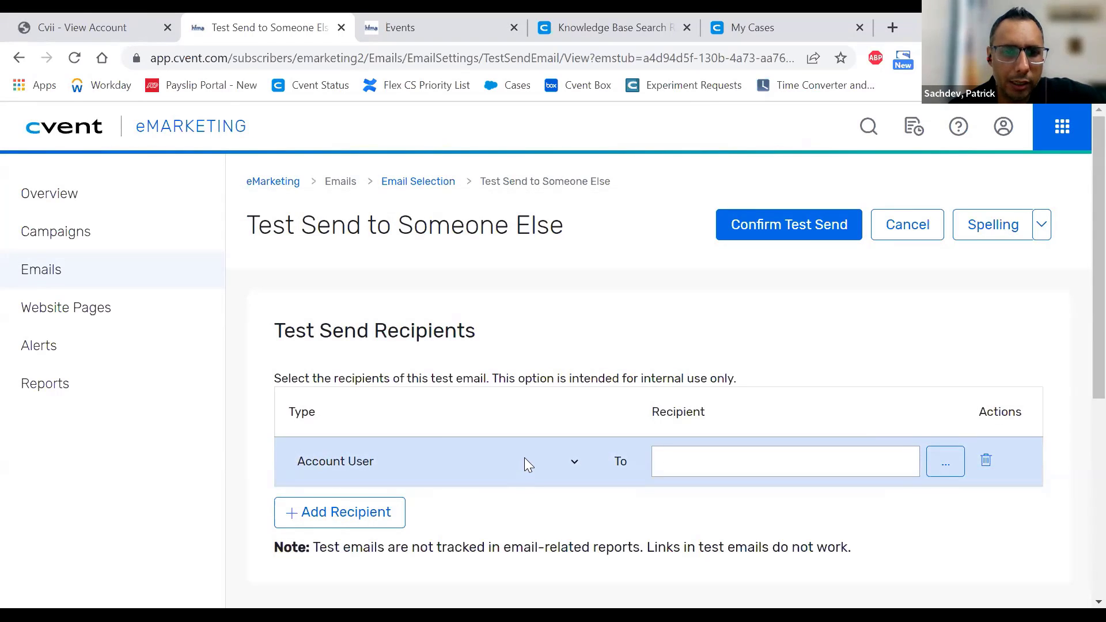
{"action": "left_click", "coordinate": [509, 465]}
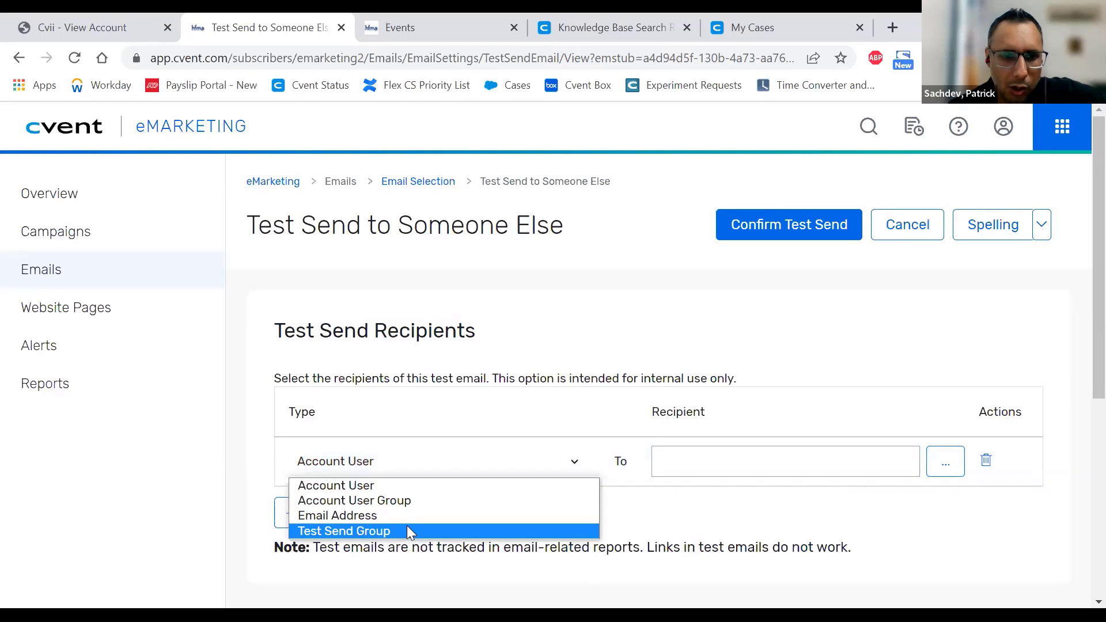
{"action": "left_click", "coordinate": [389, 516]}
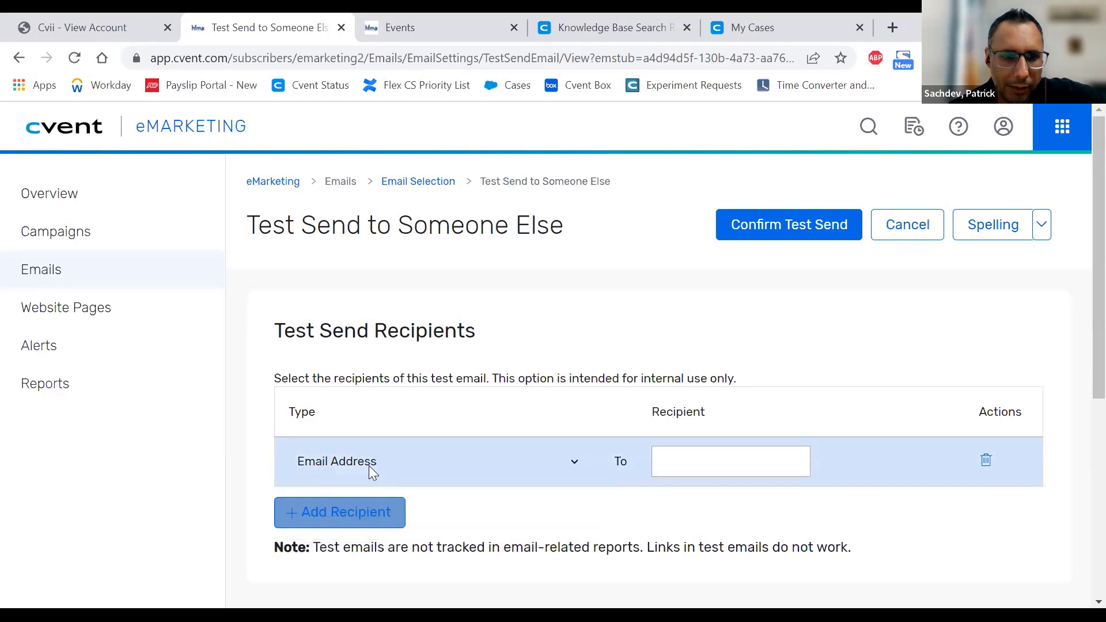
{"action": "left_click", "coordinate": [672, 460]}
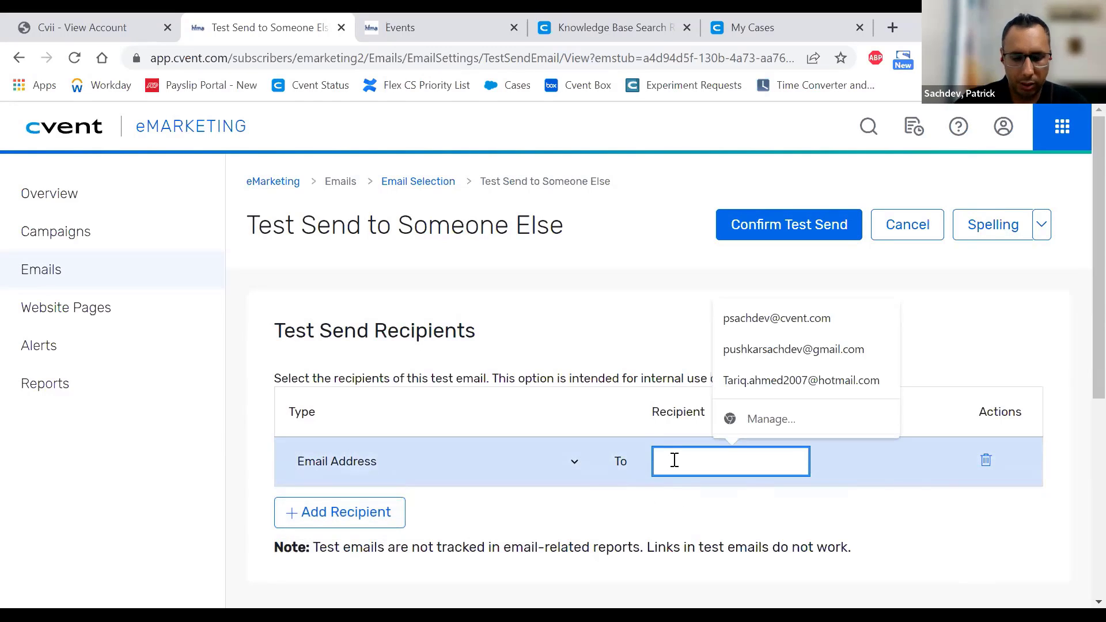
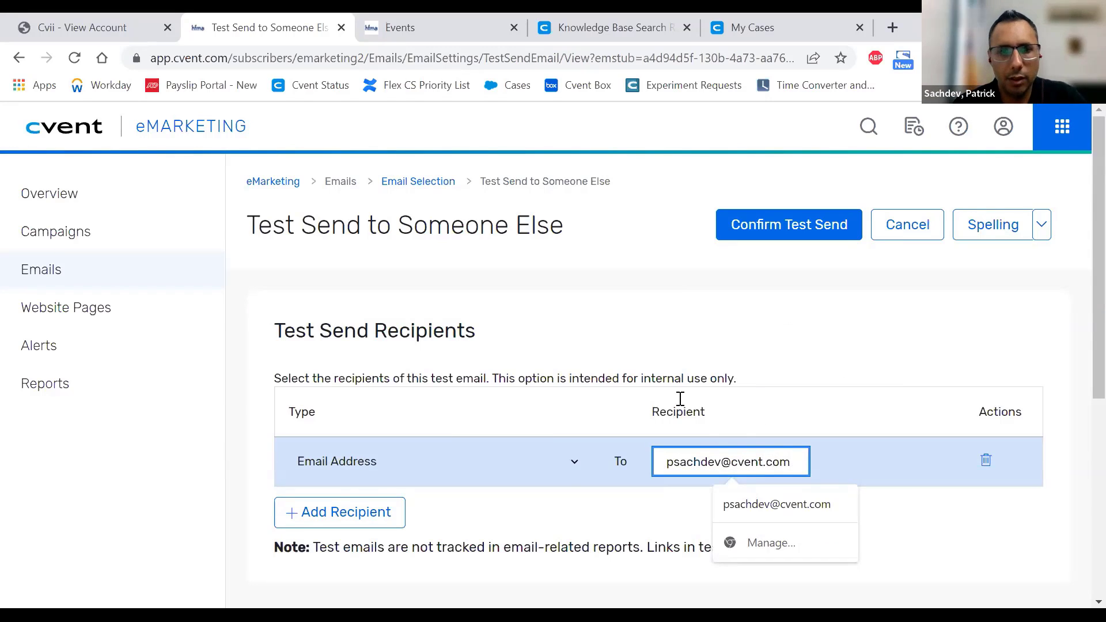
{"action": "left_click", "coordinate": [706, 343]}
{"action": "left_click", "coordinate": [797, 227]}
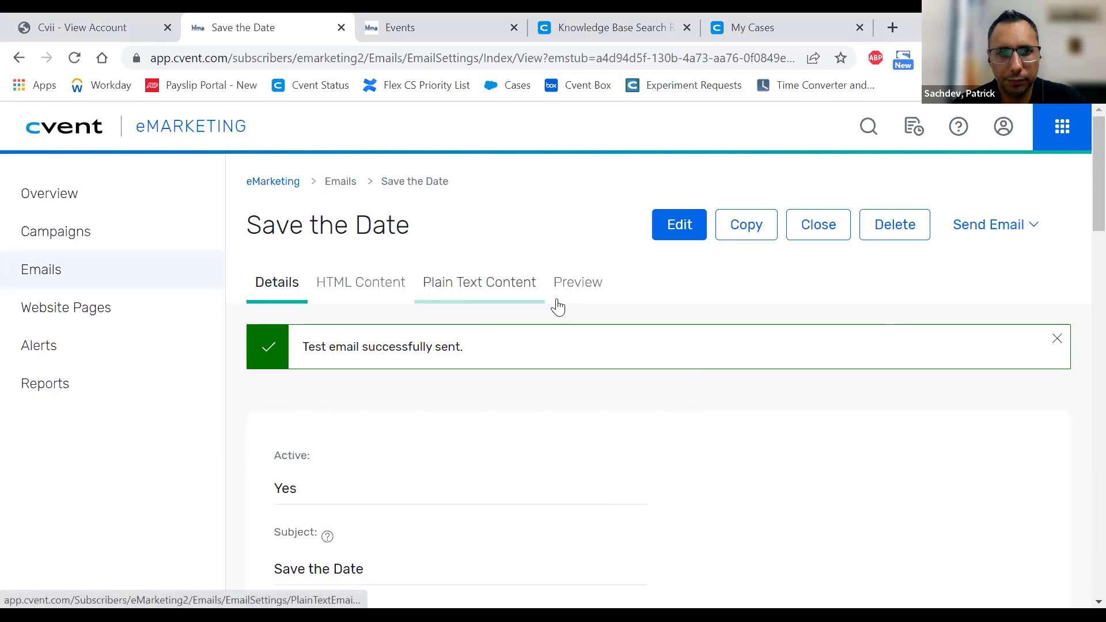
- Return to the Preview tab and scroll to the plain-text opt-out link, briefly highlighting it
{"action": "left_click", "coordinate": [573, 285]}
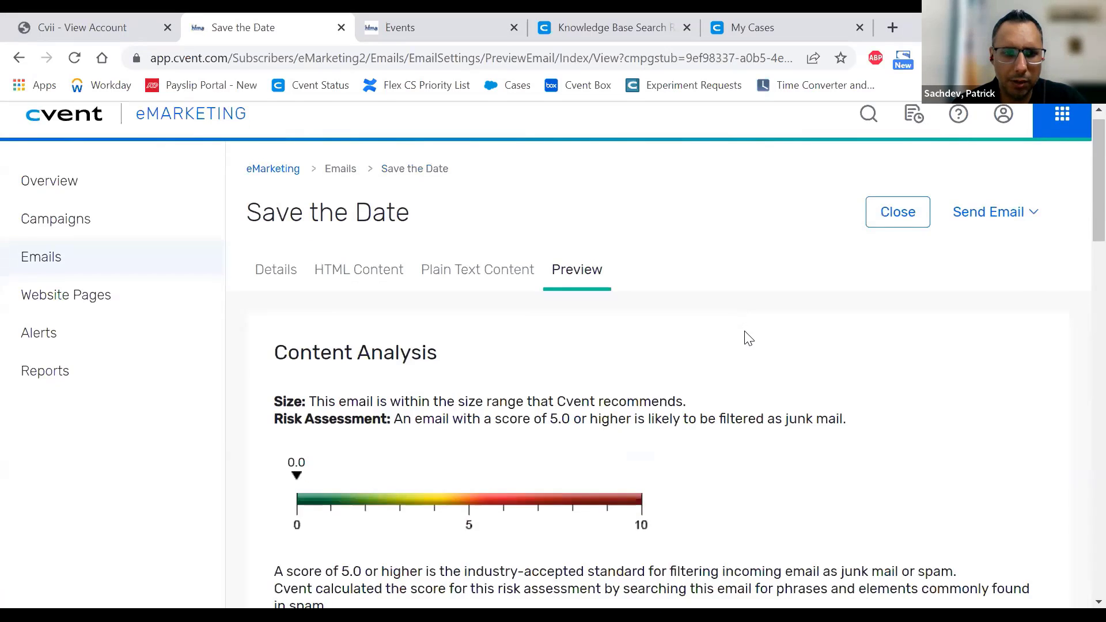
{"action": "scroll", "coordinate": [746, 337], "scroll_direction": "down", "scroll_amount": 10}
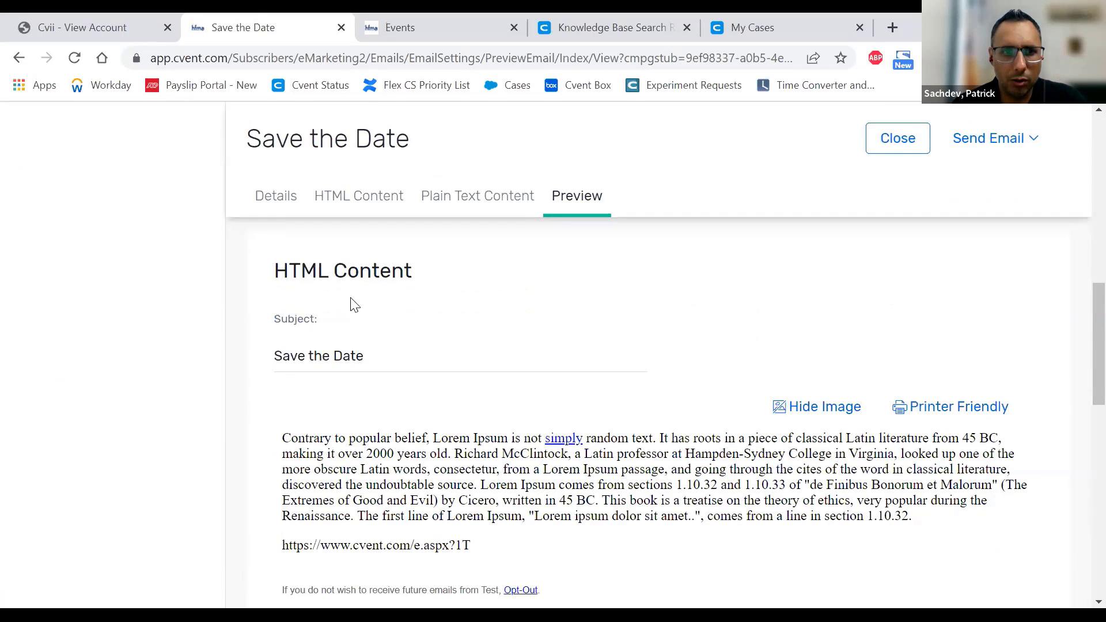
{"action": "scroll", "coordinate": [363, 299], "scroll_direction": "down", "scroll_amount": 3}
{"action": "scroll", "coordinate": [501, 375], "scroll_direction": "up", "scroll_amount": 10}
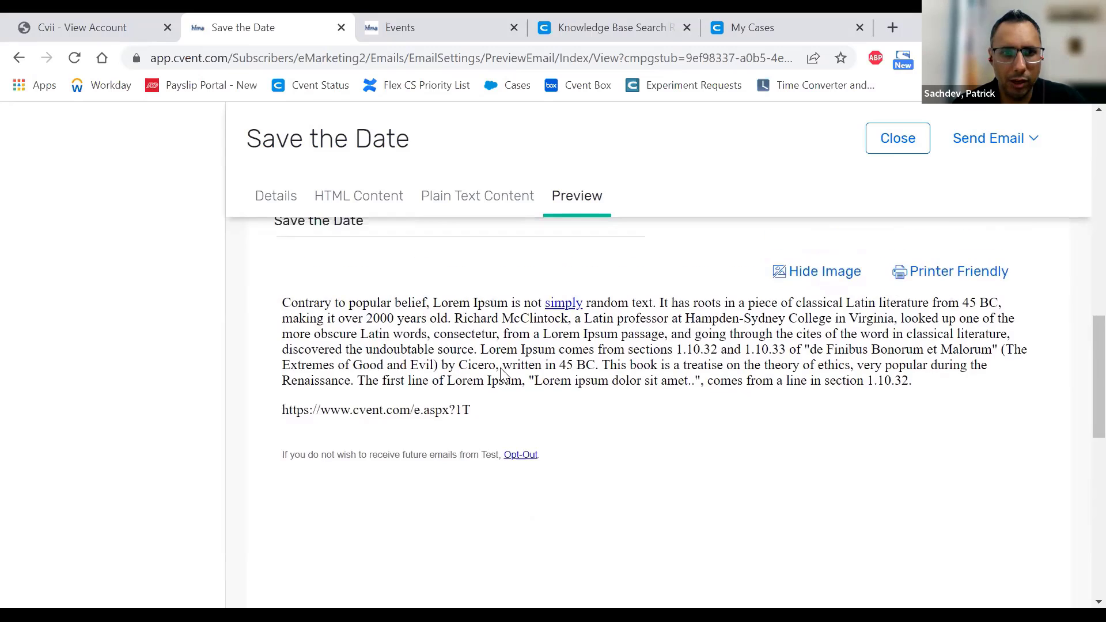
{"action": "scroll", "coordinate": [500, 387], "scroll_direction": "down", "scroll_amount": 3}
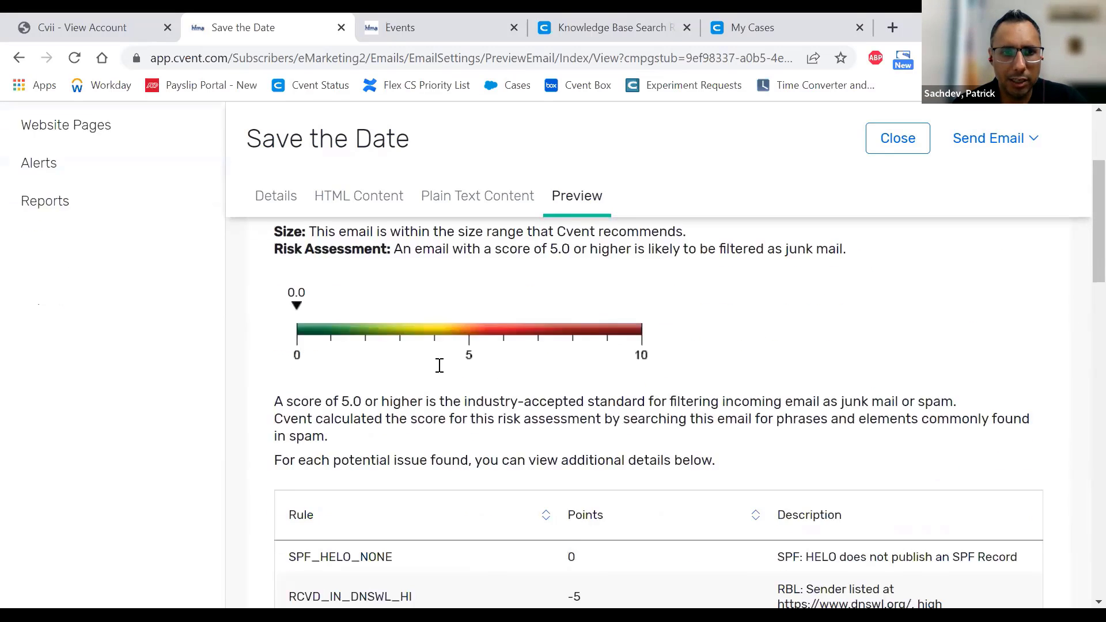
{"action": "scroll", "coordinate": [530, 386], "scroll_direction": "down", "scroll_amount": 15}
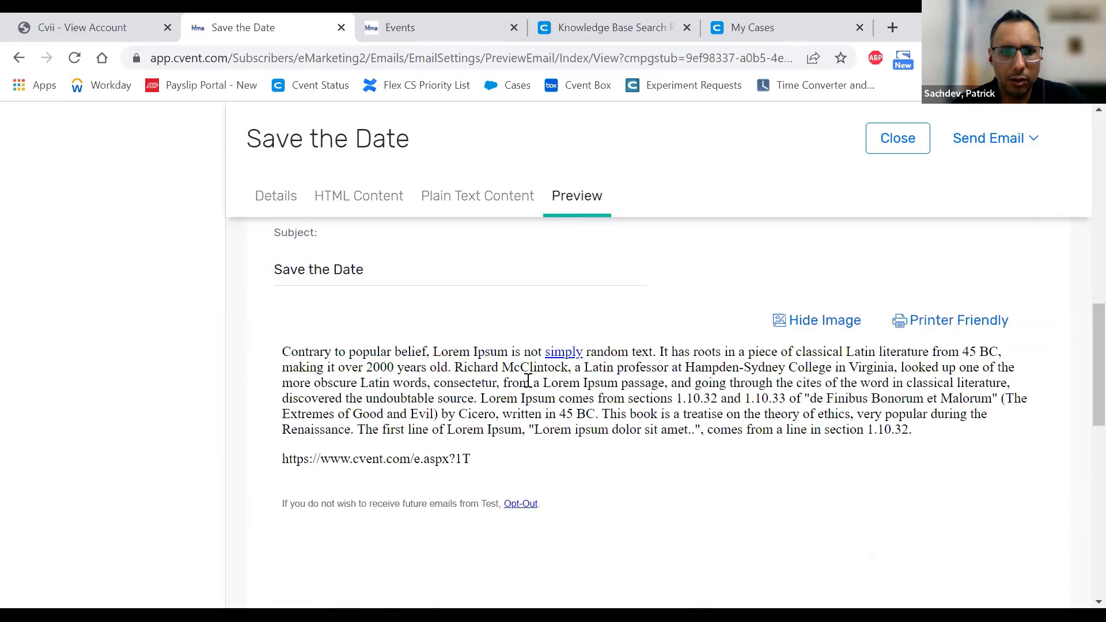
{"action": "scroll", "coordinate": [530, 386], "scroll_direction": "down", "scroll_amount": 5}
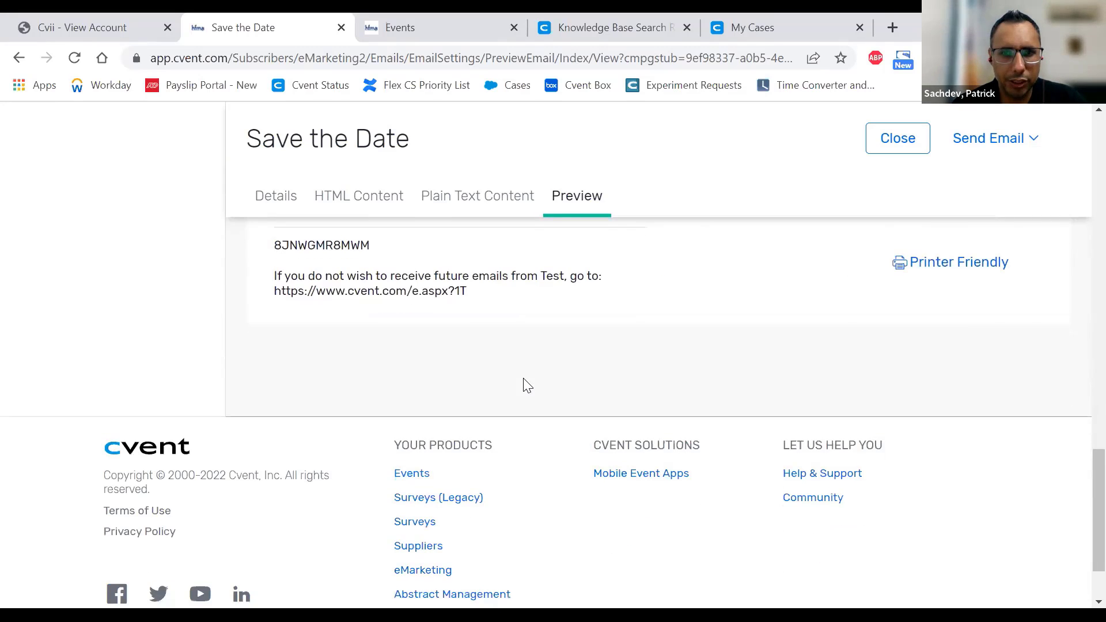
{"action": "scroll", "coordinate": [526, 385], "scroll_direction": "up", "scroll_amount": 6}
{"action": "scroll", "coordinate": [526, 385], "scroll_direction": "up", "scroll_amount": 2}
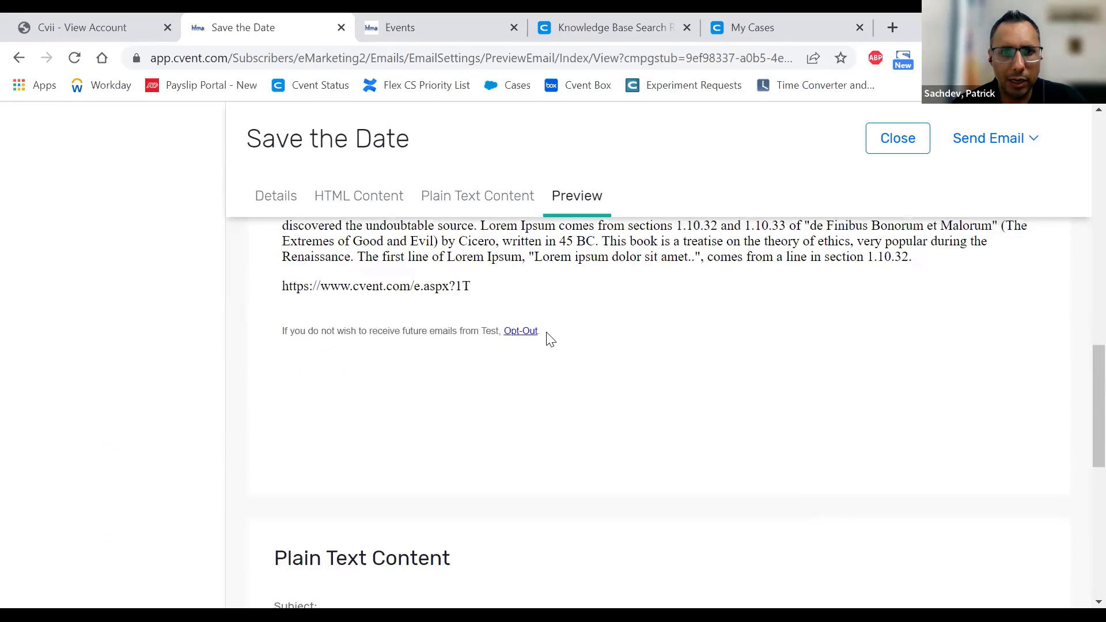
{"action": "left_click_drag", "start_coordinate": [542, 332], "coordinate": [505, 331]}
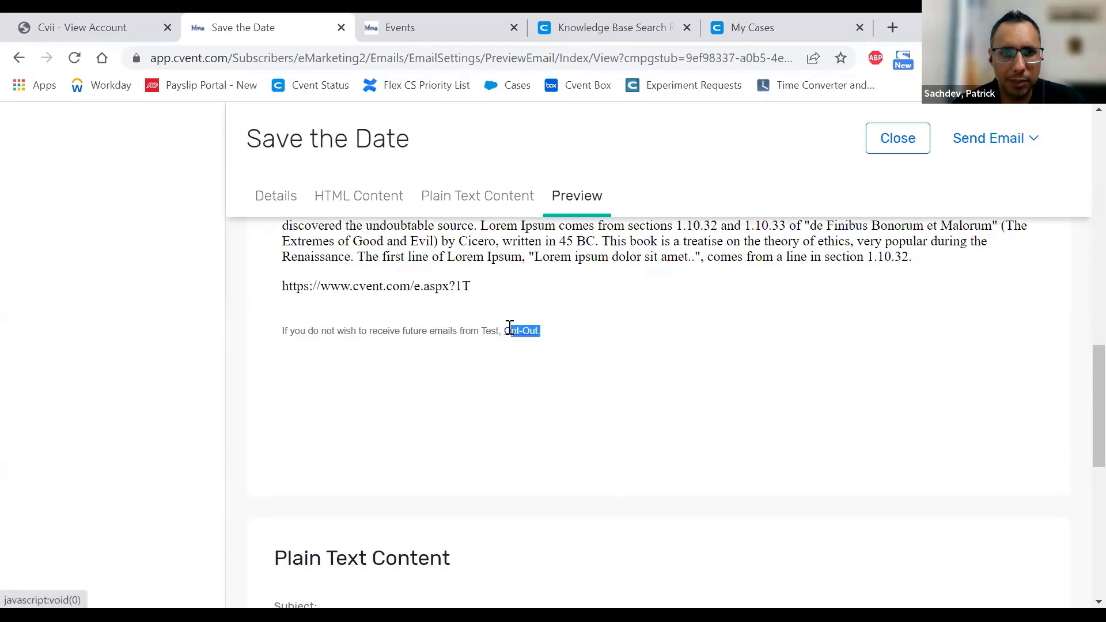
{"action": "left_click", "coordinate": [625, 332]}
{"action": "scroll", "coordinate": [622, 334], "scroll_direction": "down", "scroll_amount": 8}
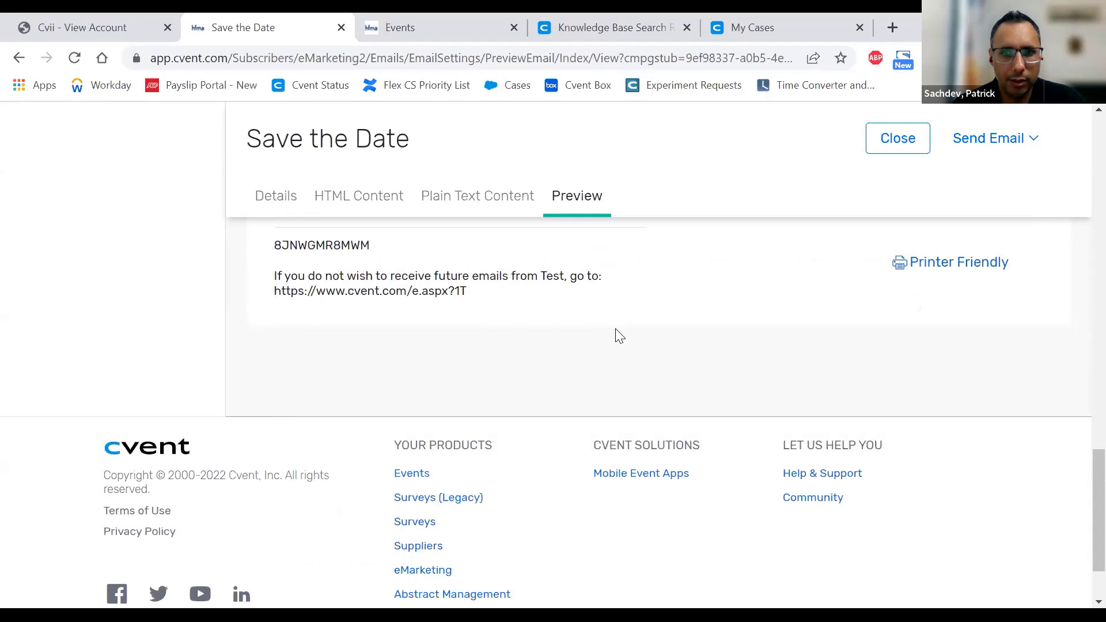
{"action": "scroll", "coordinate": [467, 314], "scroll_direction": "up", "scroll_amount": 1}
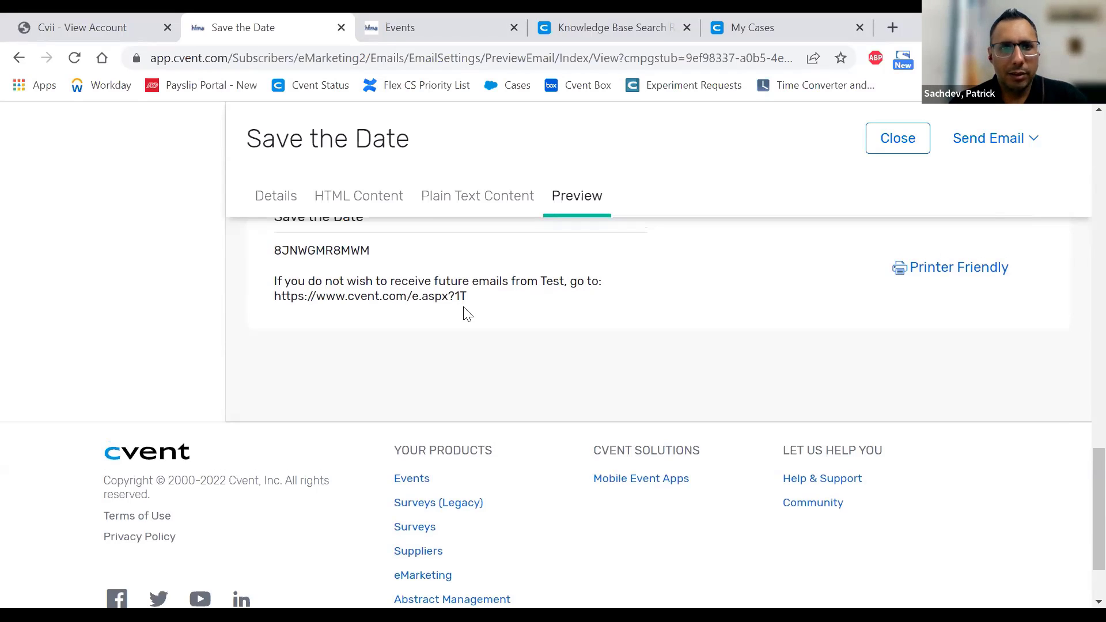
{"action": "scroll", "coordinate": [467, 314], "scroll_direction": "up", "scroll_amount": 3}
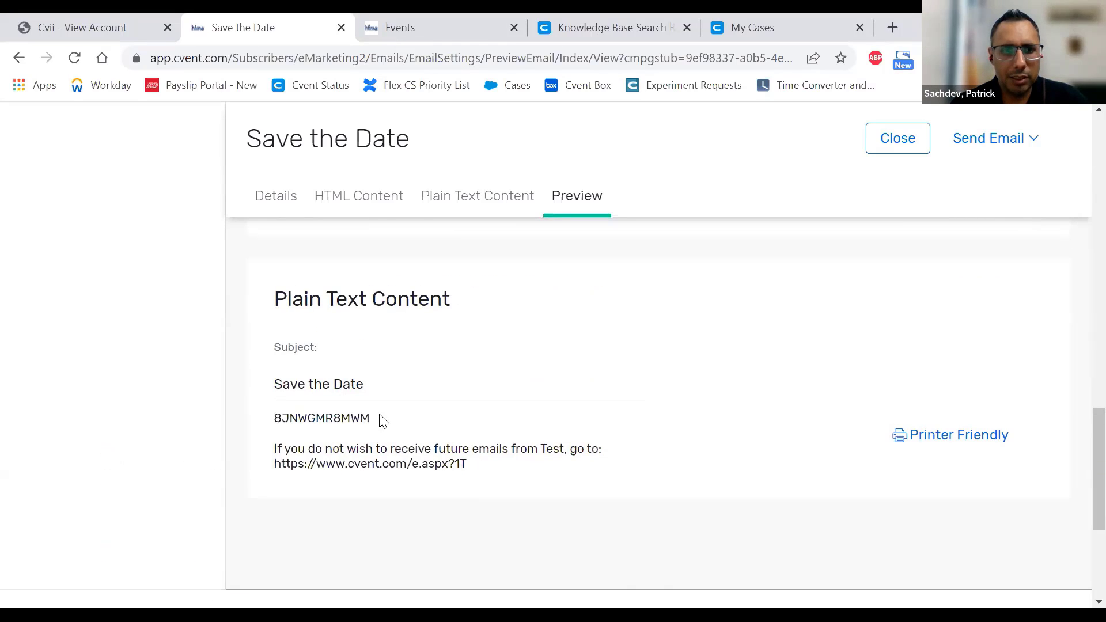
{"action": "left_click_drag", "start_coordinate": [380, 415], "coordinate": [278, 418]}
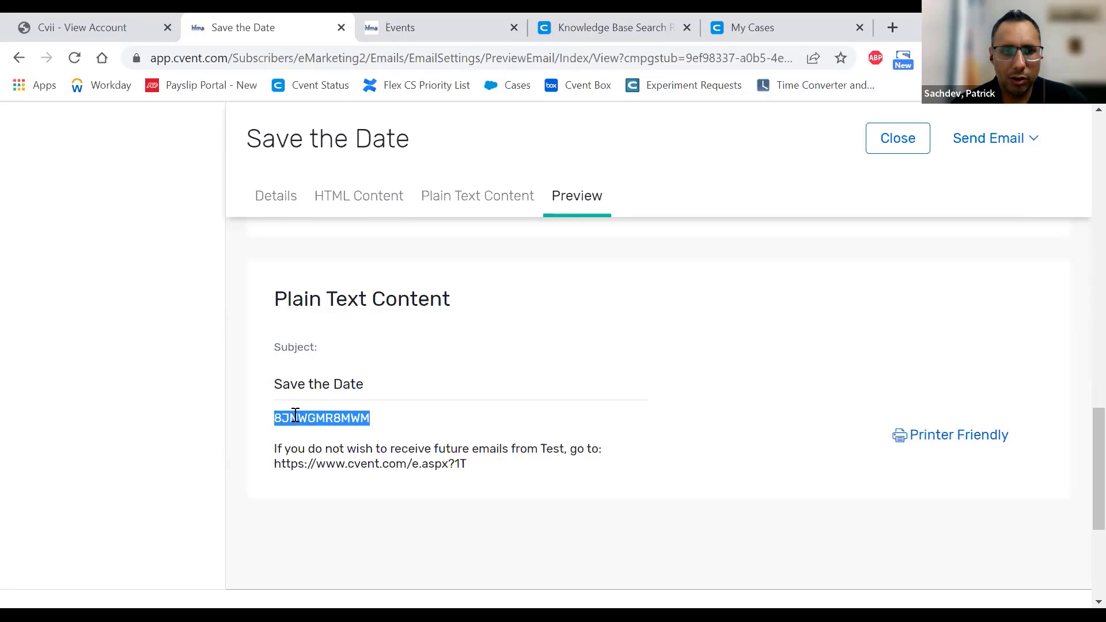
{"action": "left_click", "coordinate": [295, 416]}
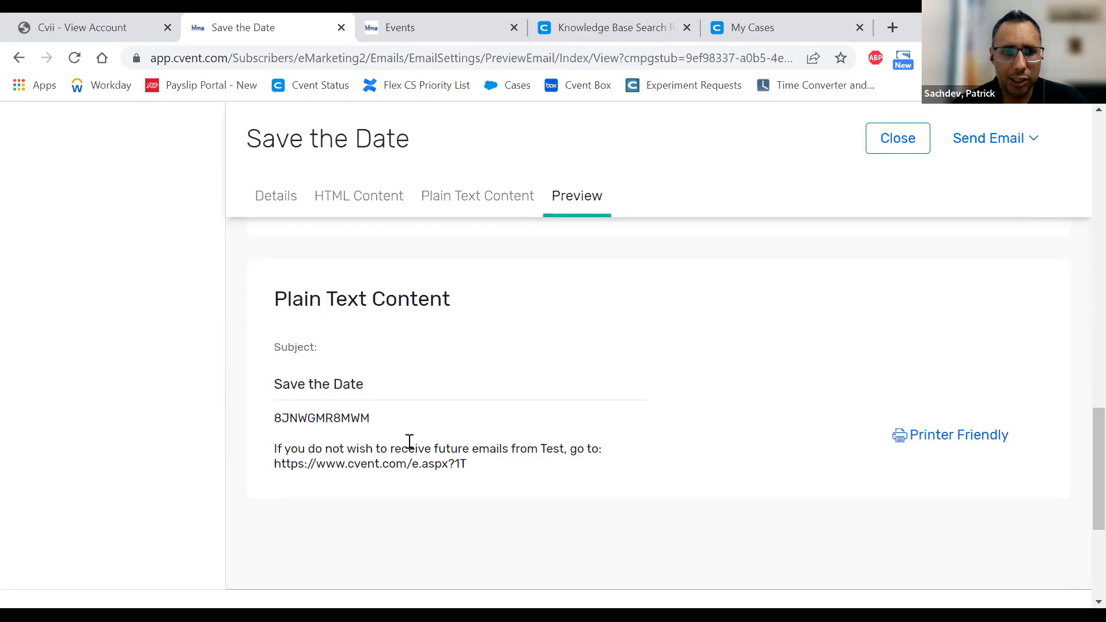
{"action": "scroll", "coordinate": [921, 538], "scroll_direction": "up", "scroll_amount": 1}
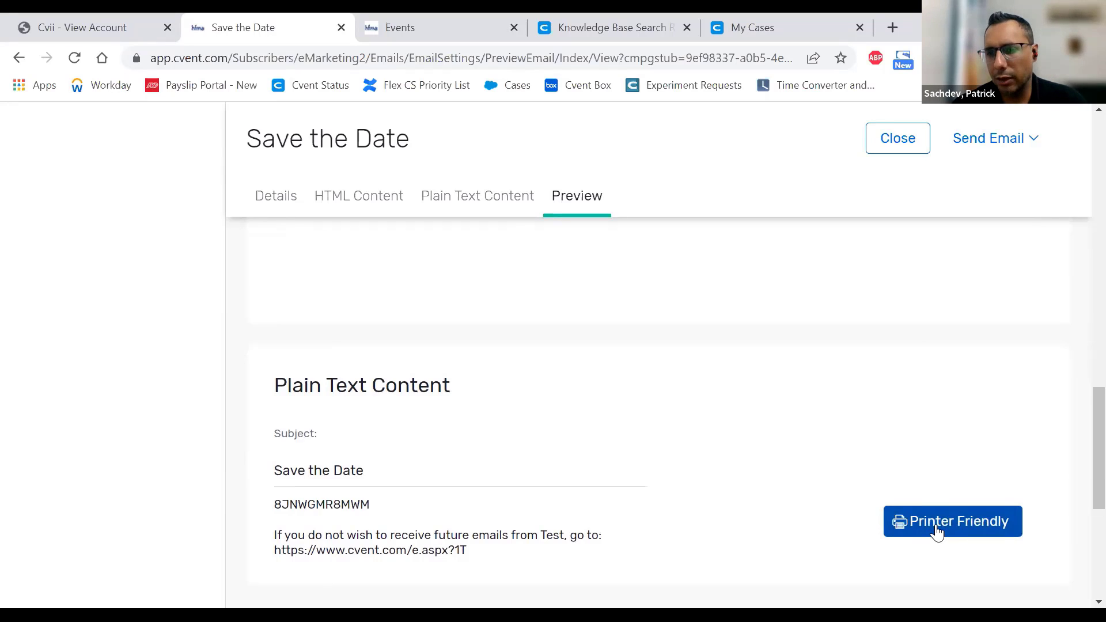
- View and close the Printer Friendly plain-text version, then switch to the Outlook test message
{"action": "left_click", "coordinate": [936, 527]}
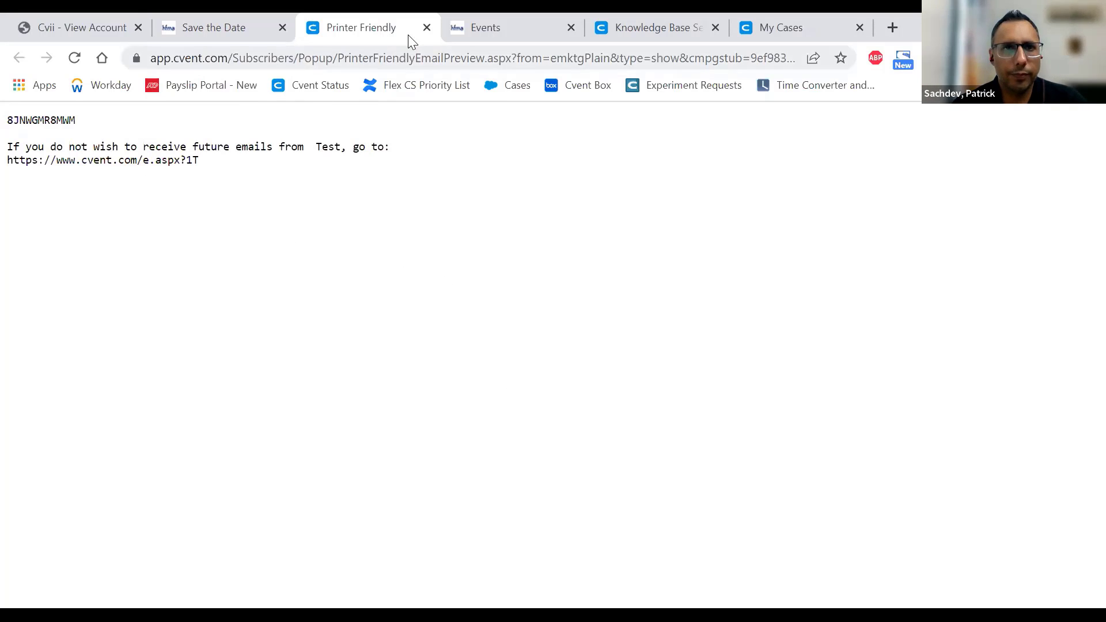
{"action": "left_click", "coordinate": [427, 28]}
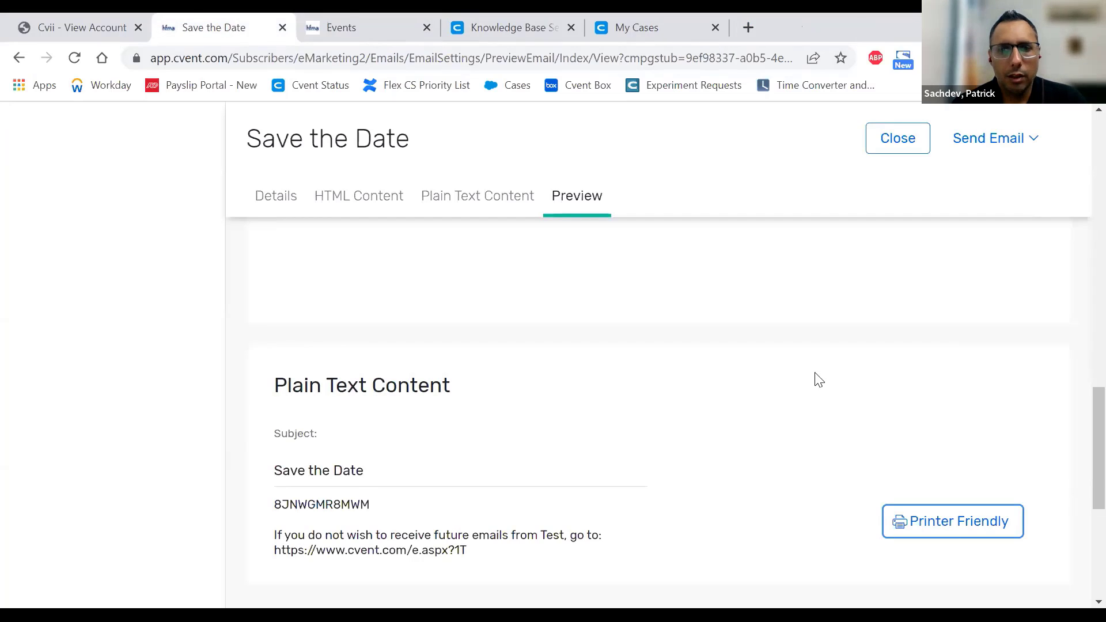
{"action": "scroll", "coordinate": [791, 392], "scroll_direction": "down", "scroll_amount": 4}
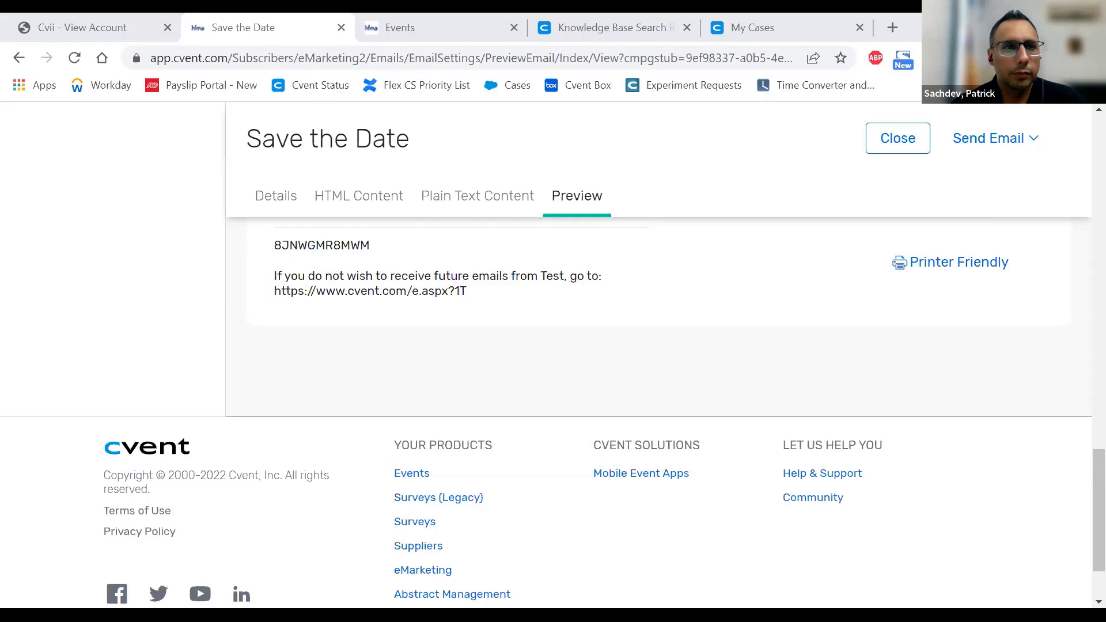
{"action": "key", "text": "alt+Tab"}
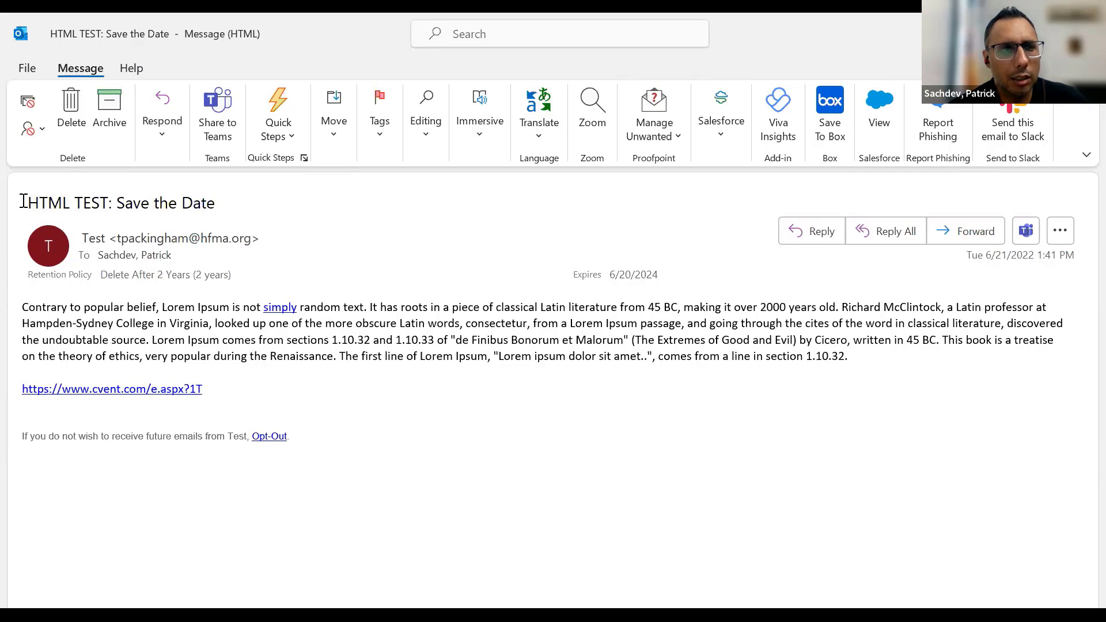
- Check the sender of 'HTML TEST: Save the Date' by opening and closing their contact card
{"action": "left_click_drag", "start_coordinate": [23, 201], "coordinate": [228, 211]}
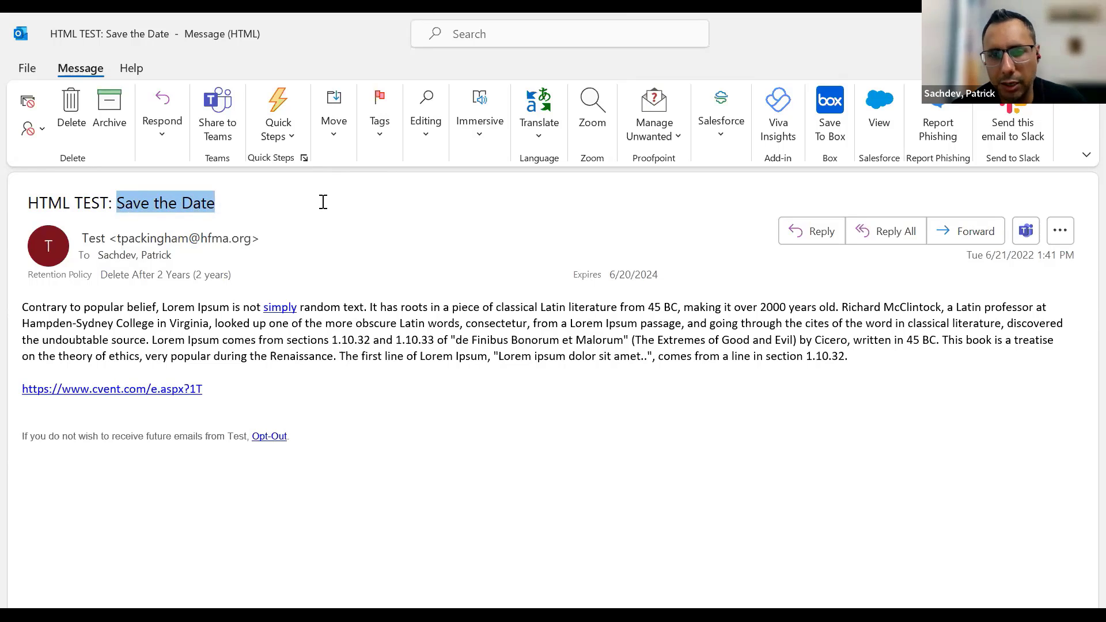
{"action": "mouse_move", "coordinate": [245, 239]}
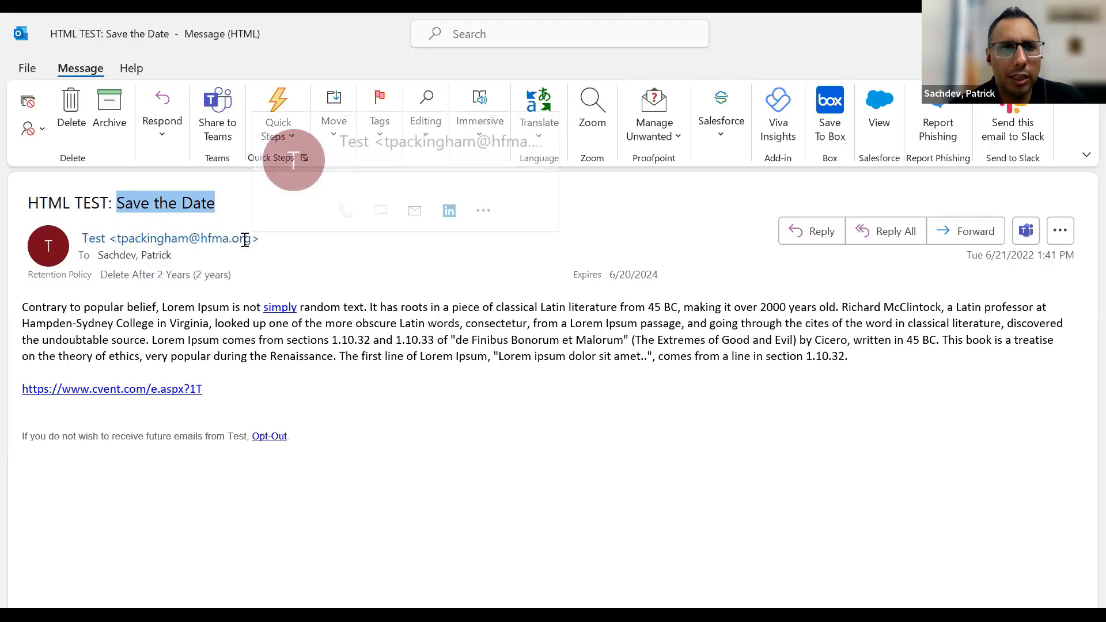
{"action": "left_click", "coordinate": [165, 236]}
{"action": "mouse_move", "coordinate": [151, 246]}
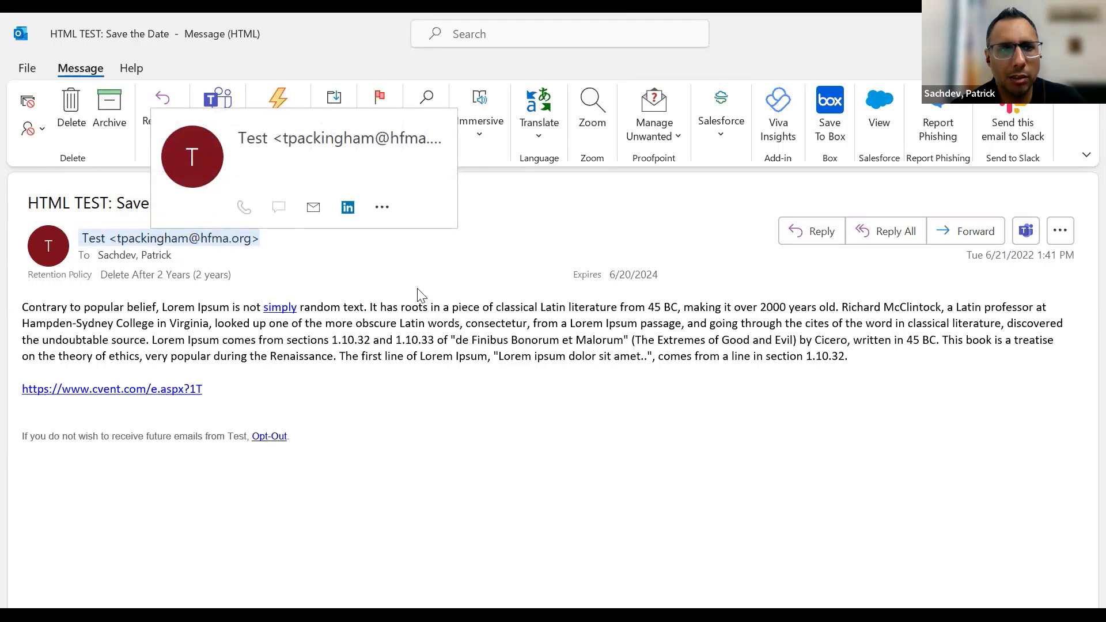
{"action": "left_click", "coordinate": [91, 250]}
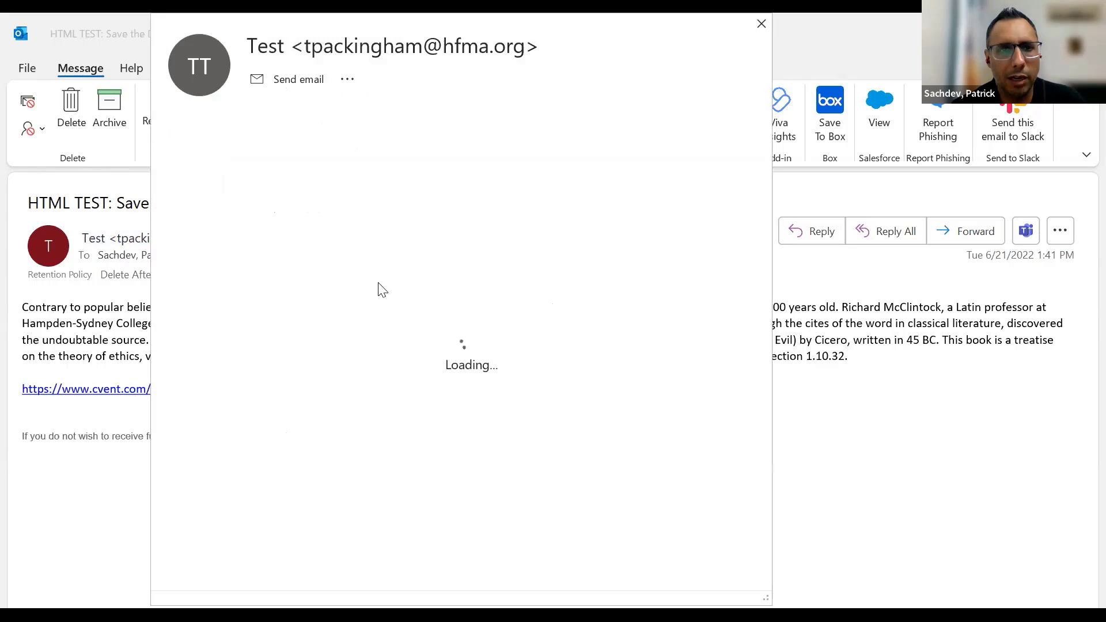
{"action": "left_click", "coordinate": [762, 26]}
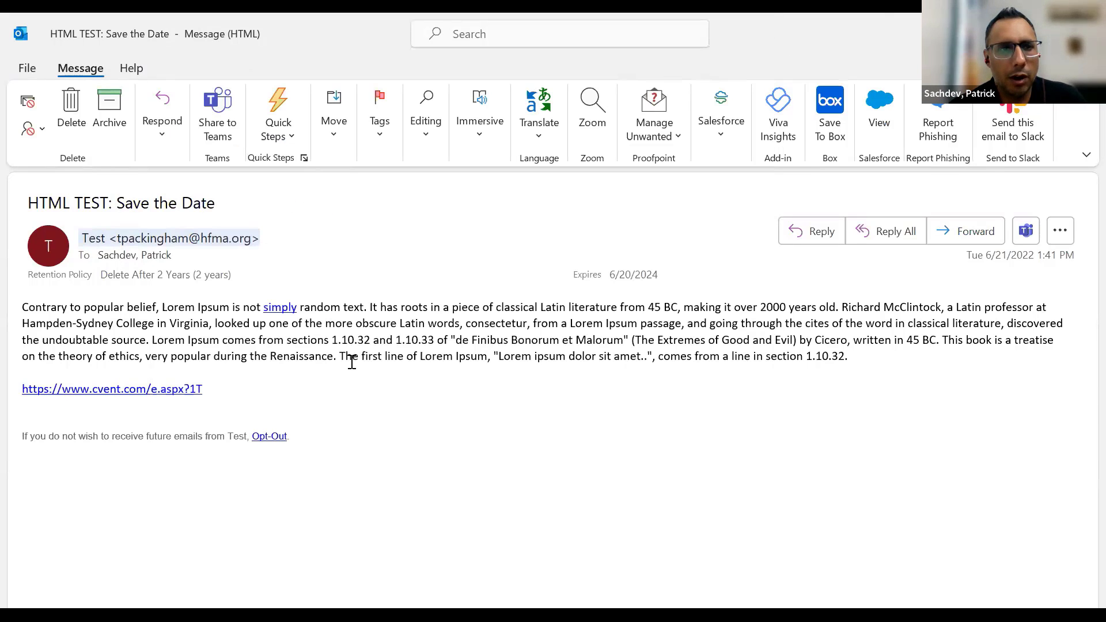
- Follow the 'simply' link and the cvent.com link in the message body
{"action": "left_click_drag", "start_coordinate": [23, 309], "coordinate": [421, 396]}
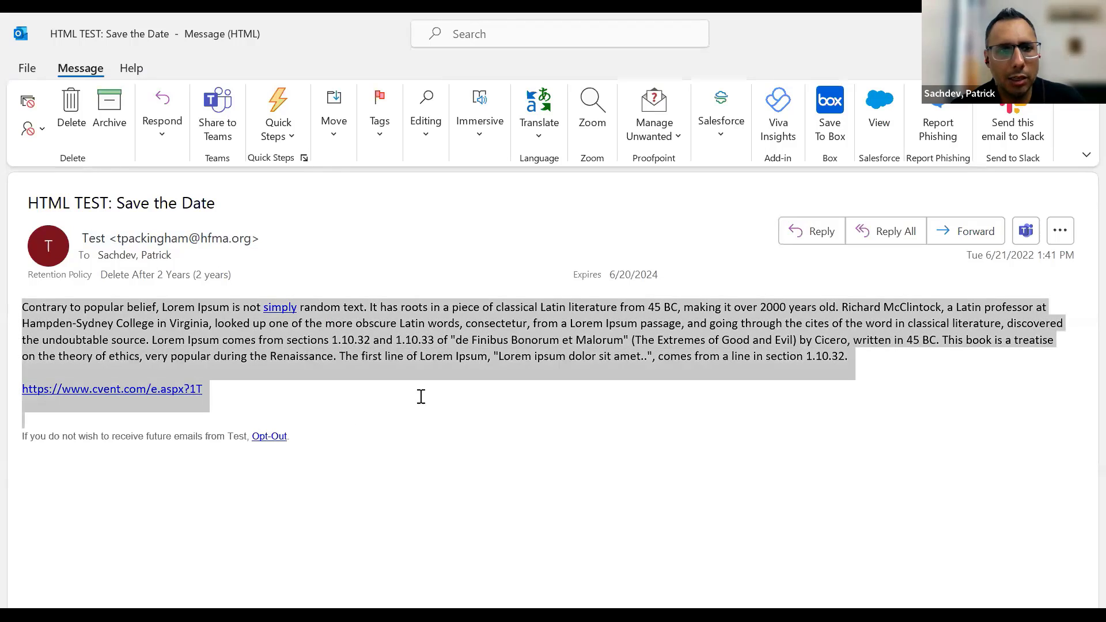
{"action": "left_click", "coordinate": [336, 383]}
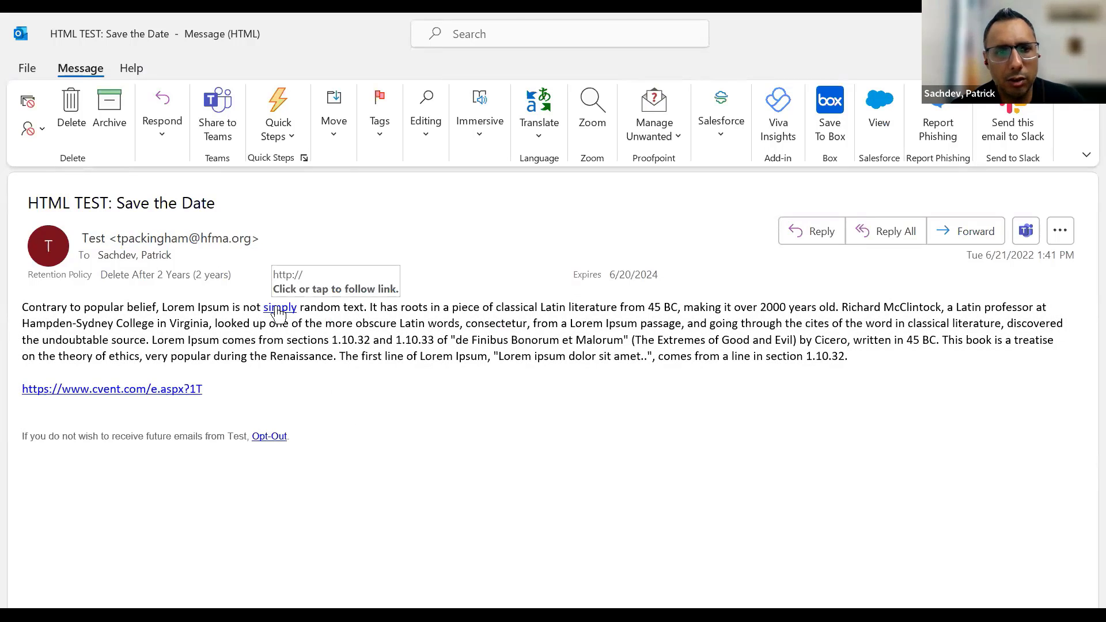
{"action": "left_click", "coordinate": [278, 311]}
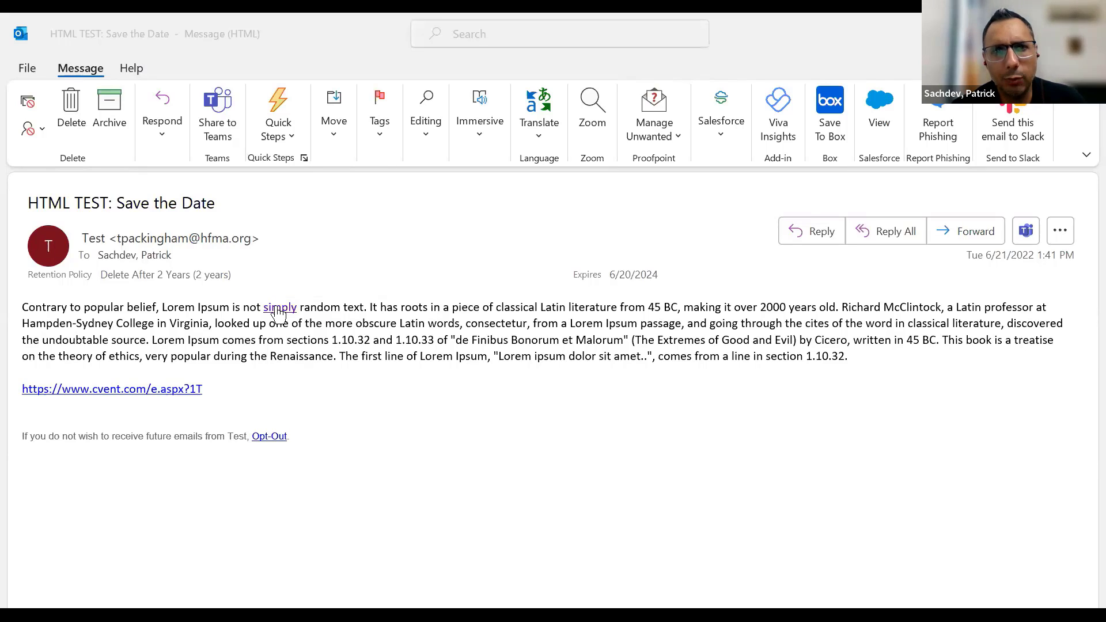
{"action": "left_click", "coordinate": [320, 392]}
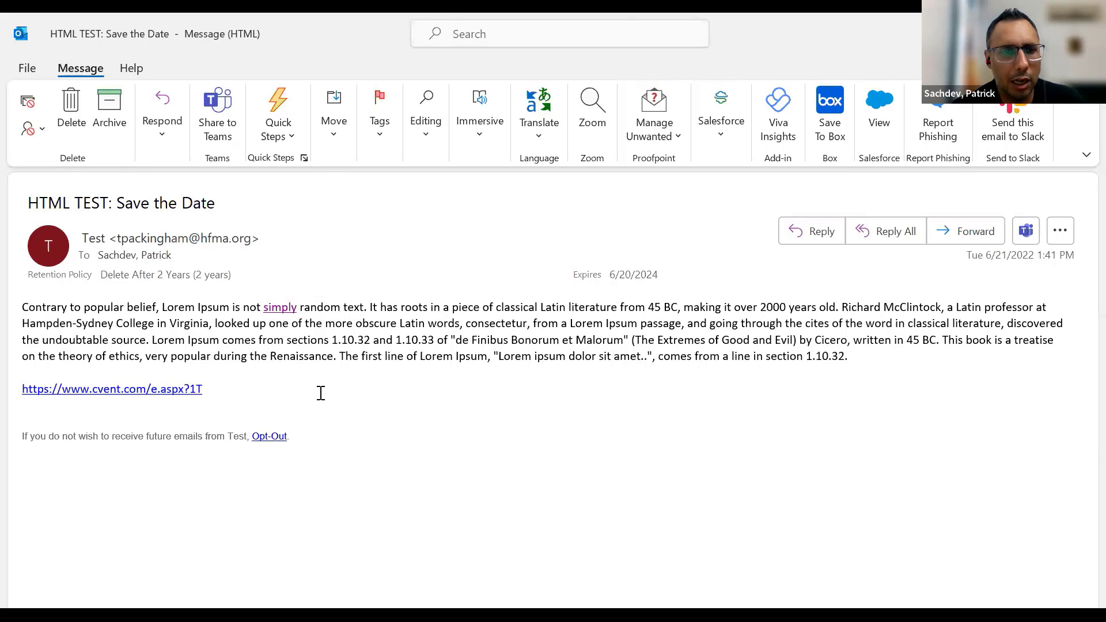
{"action": "left_click", "coordinate": [144, 389]}
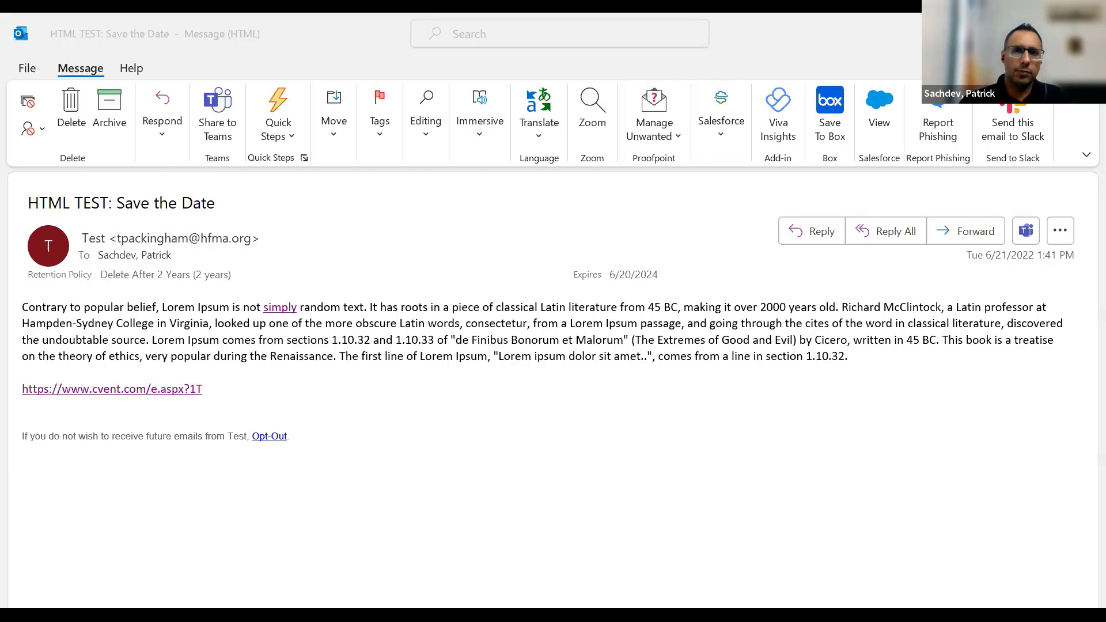
- Return to the Cvent Save the Date preview and open the Send Email options list
{"action": "key", "text": "alt+Tab"}
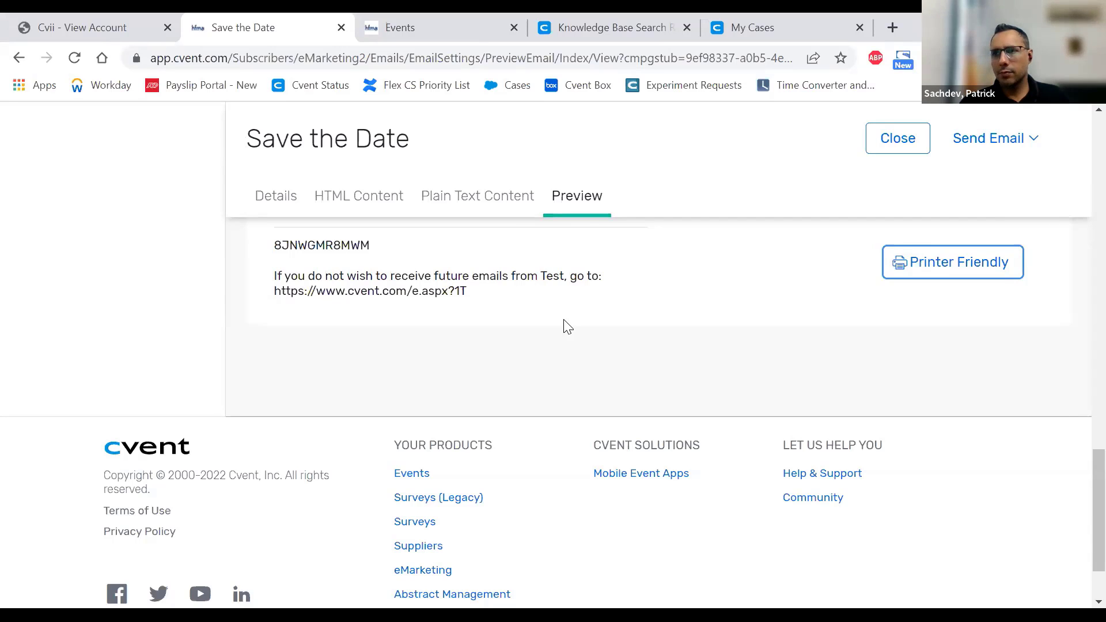
{"action": "scroll", "coordinate": [567, 327], "scroll_direction": "up", "scroll_amount": 7}
{"action": "scroll", "coordinate": [564, 327], "scroll_direction": "up", "scroll_amount": 12}
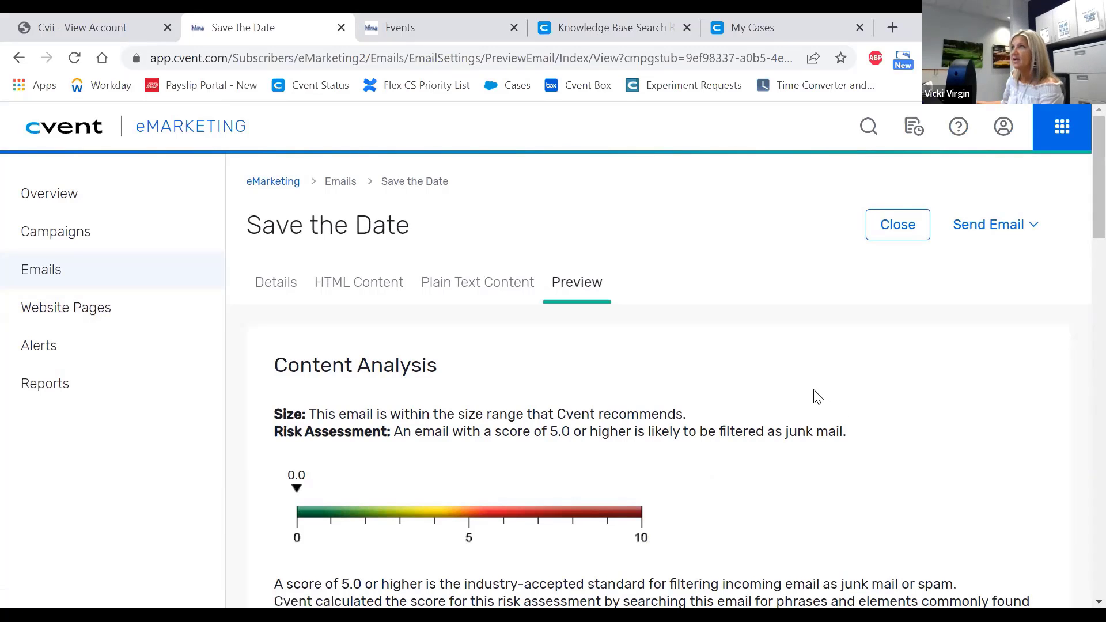
{"action": "scroll", "coordinate": [819, 397], "scroll_direction": "down", "scroll_amount": 12}
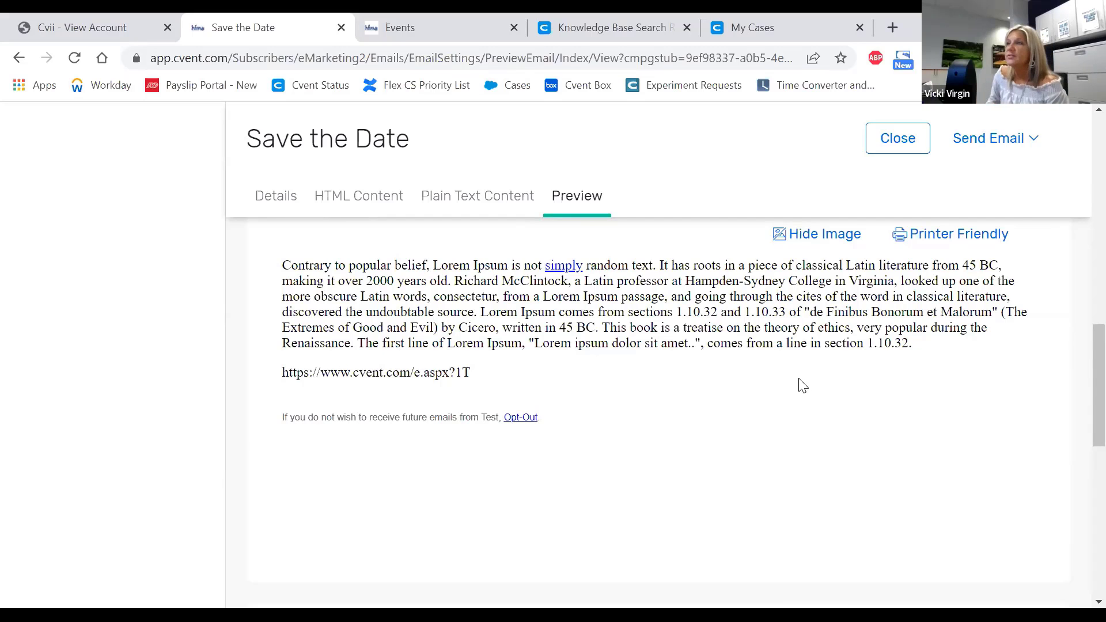
{"action": "scroll", "coordinate": [804, 381], "scroll_direction": "up", "scroll_amount": 6}
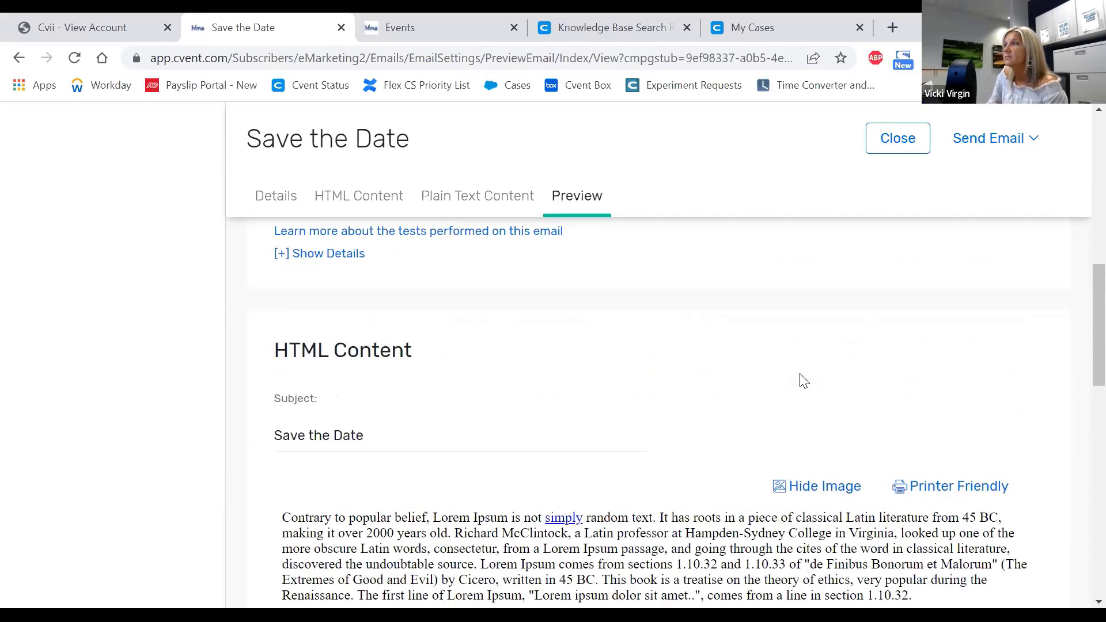
{"action": "left_click", "coordinate": [991, 138]}
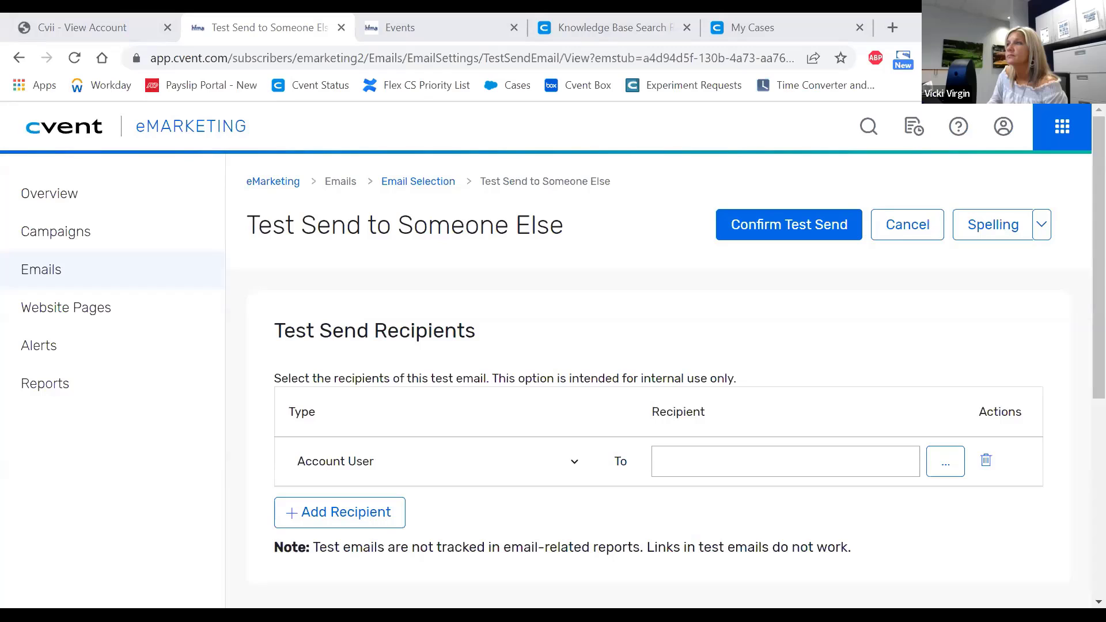
{"action": "key", "text": "alt+Tab"}
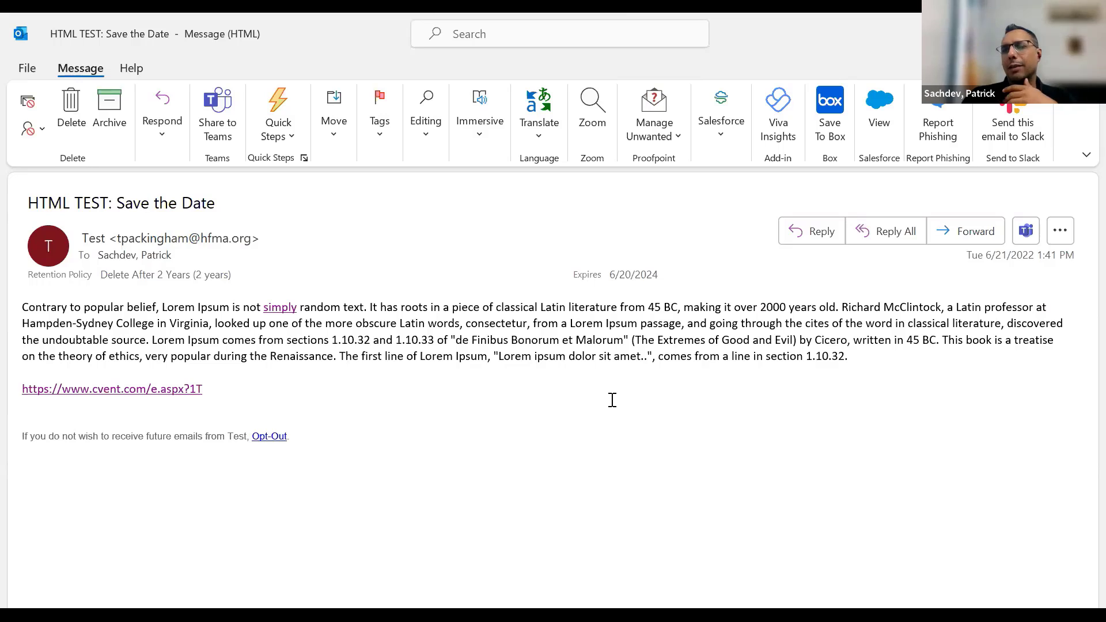
{"action": "left_click_drag", "start_coordinate": [659, 274], "coordinate": [612, 276]}
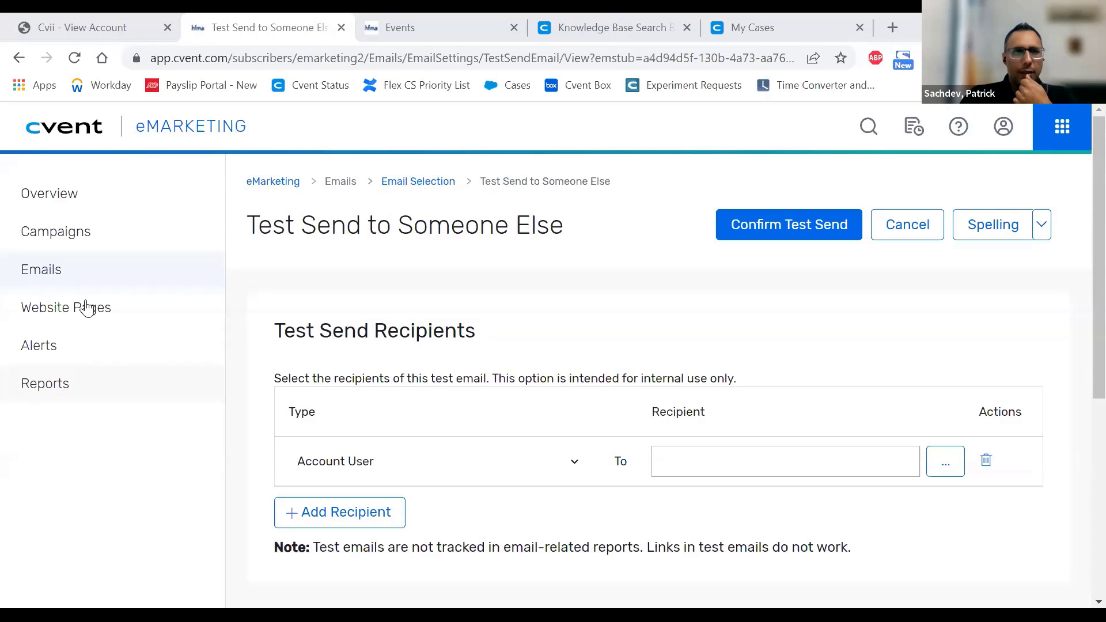
- Open the eMarketing Forwarding Page and highlight its 'Thank you for forwarding this email.' message
{"action": "left_click", "coordinate": [137, 318]}
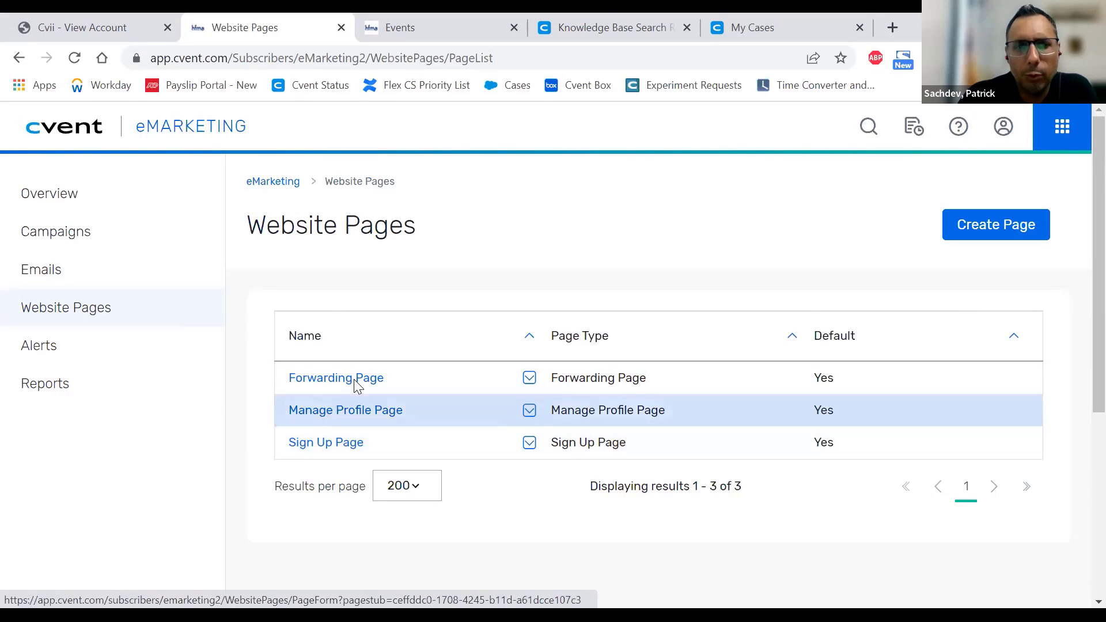
{"action": "left_click", "coordinate": [330, 379]}
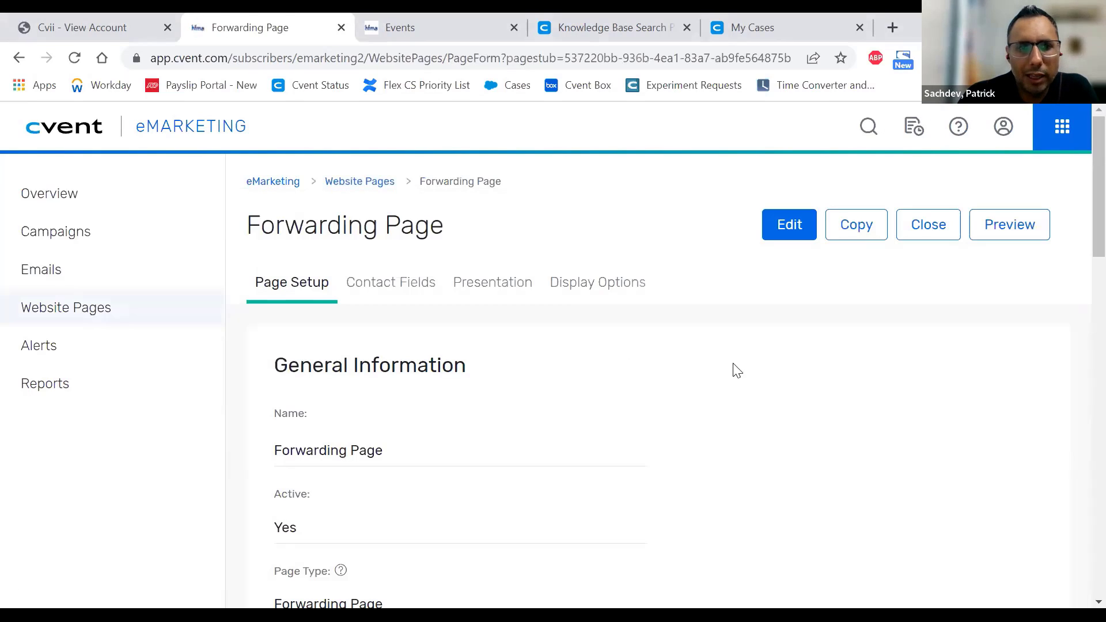
{"action": "scroll", "coordinate": [759, 367], "scroll_direction": "down", "scroll_amount": 3}
{"action": "scroll", "coordinate": [760, 367], "scroll_direction": "down", "scroll_amount": 5}
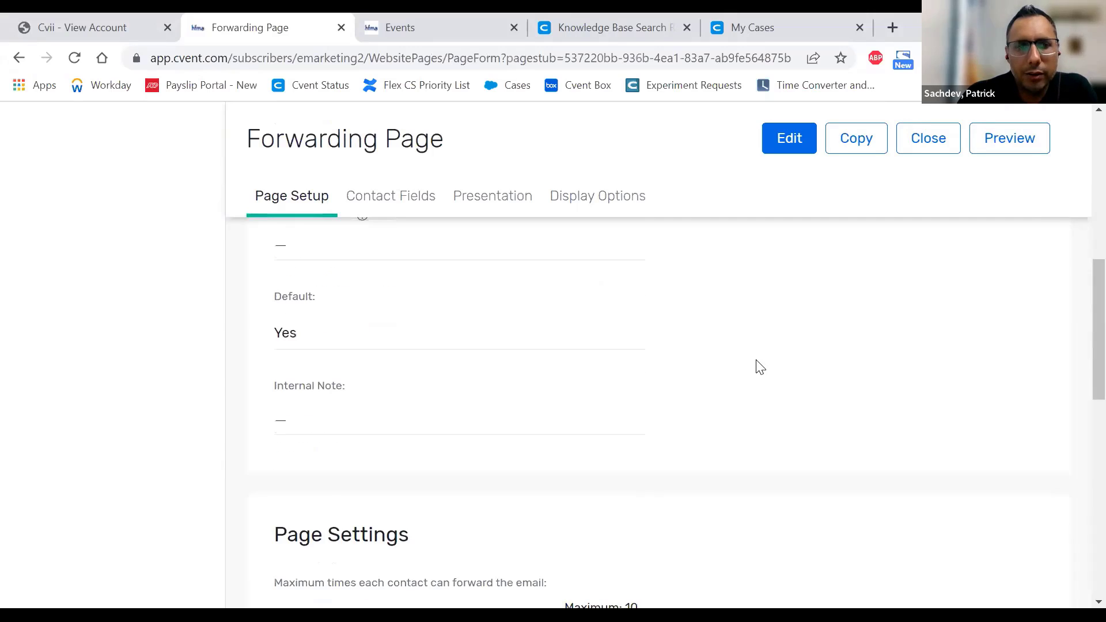
{"action": "scroll", "coordinate": [760, 367], "scroll_direction": "down", "scroll_amount": 3}
{"action": "scroll", "coordinate": [759, 367], "scroll_direction": "down", "scroll_amount": 1}
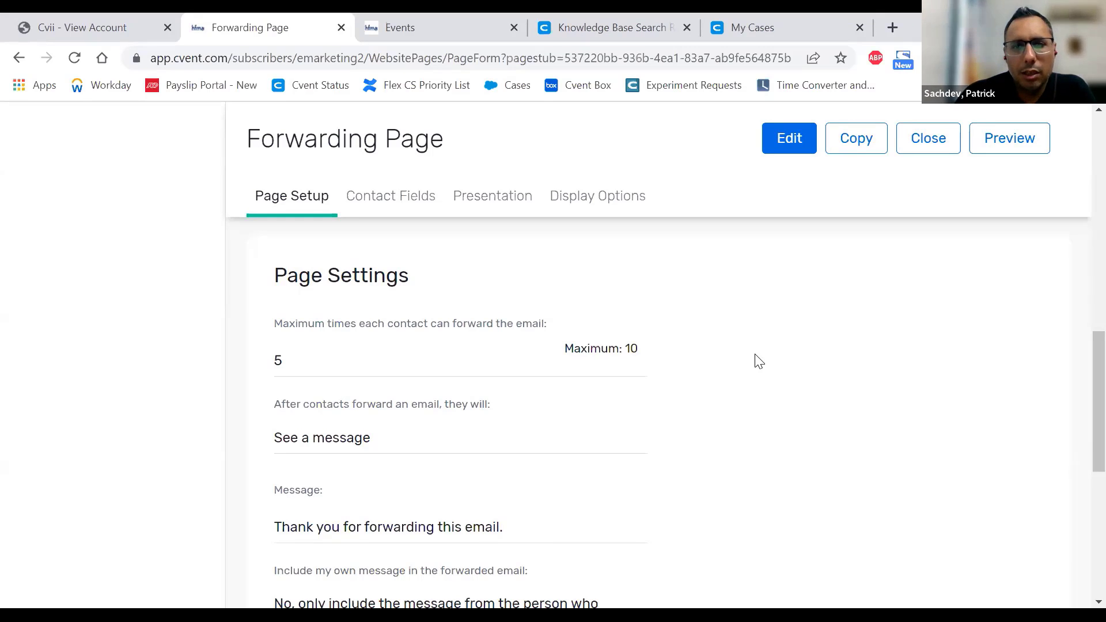
{"action": "scroll", "coordinate": [555, 396], "scroll_direction": "down", "scroll_amount": 3}
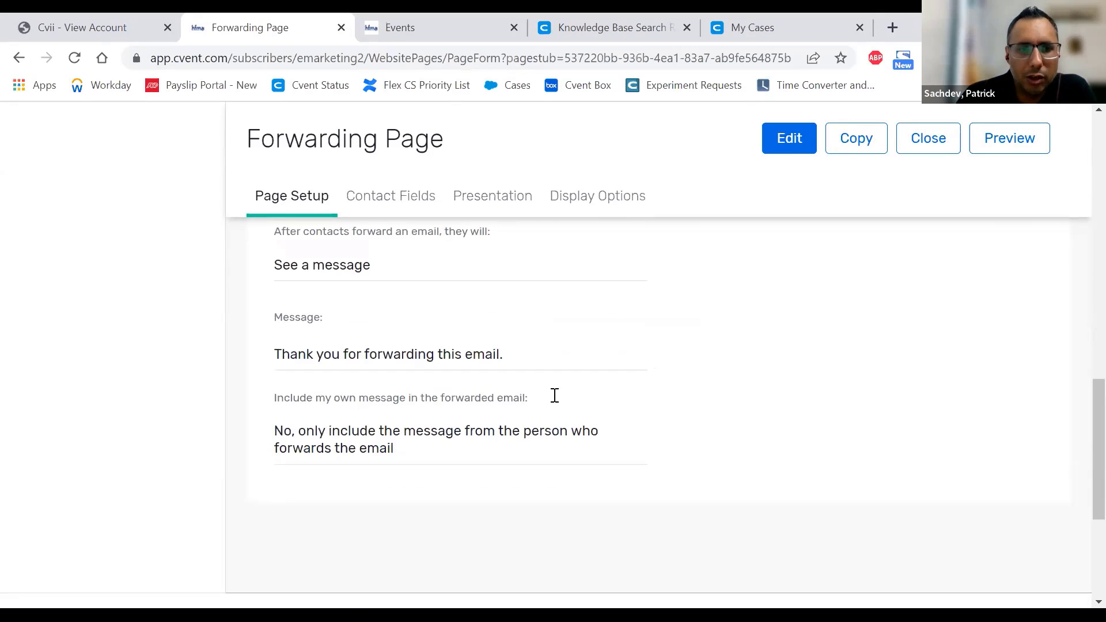
{"action": "left_click_drag", "start_coordinate": [313, 353], "coordinate": [525, 360]}
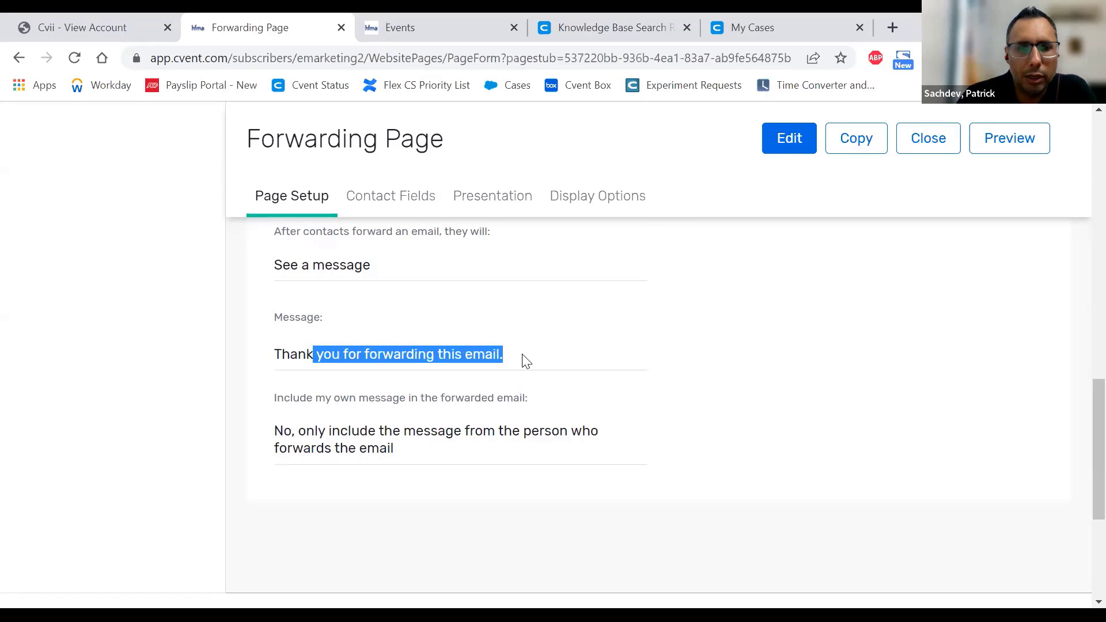
- Edit the Forwarding Page to send contacts to a URL after forwarding, focusing the URL field
{"action": "left_click", "coordinate": [780, 150]}
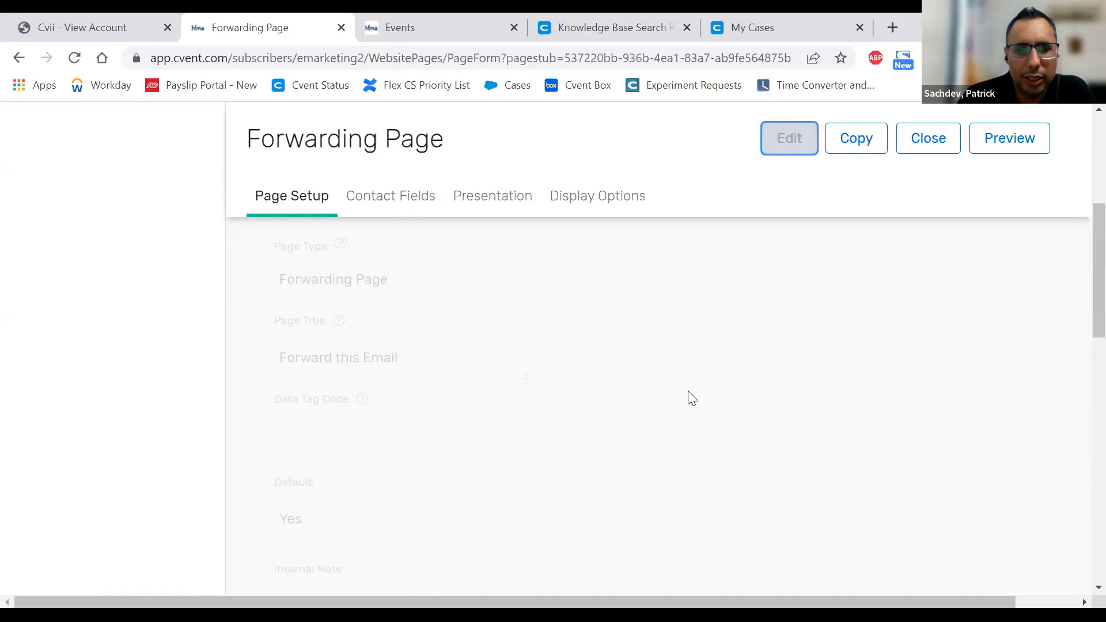
{"action": "left_click", "coordinate": [526, 388]}
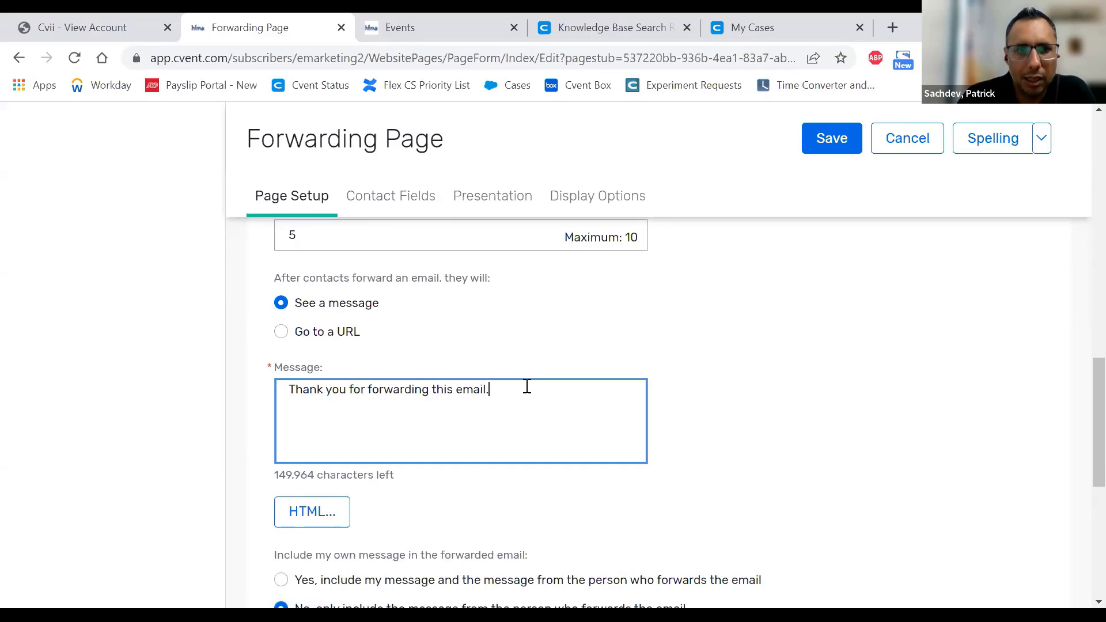
{"action": "scroll", "coordinate": [527, 386], "scroll_direction": "up", "scroll_amount": 1}
{"action": "scroll", "coordinate": [527, 386], "scroll_direction": "up", "scroll_amount": 2}
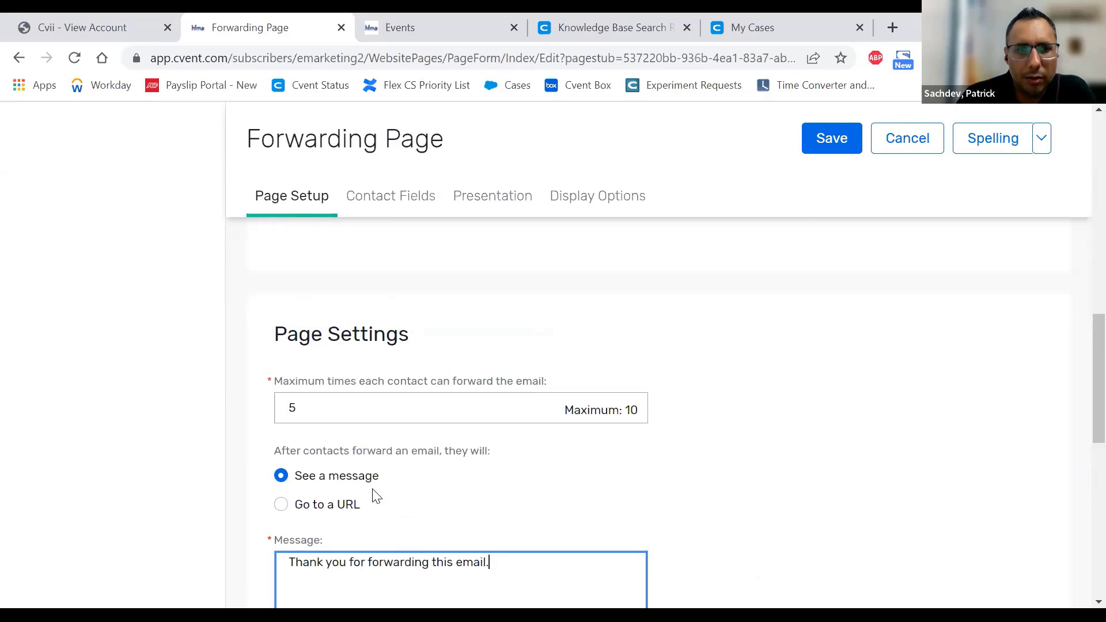
{"action": "left_click", "coordinate": [327, 510]}
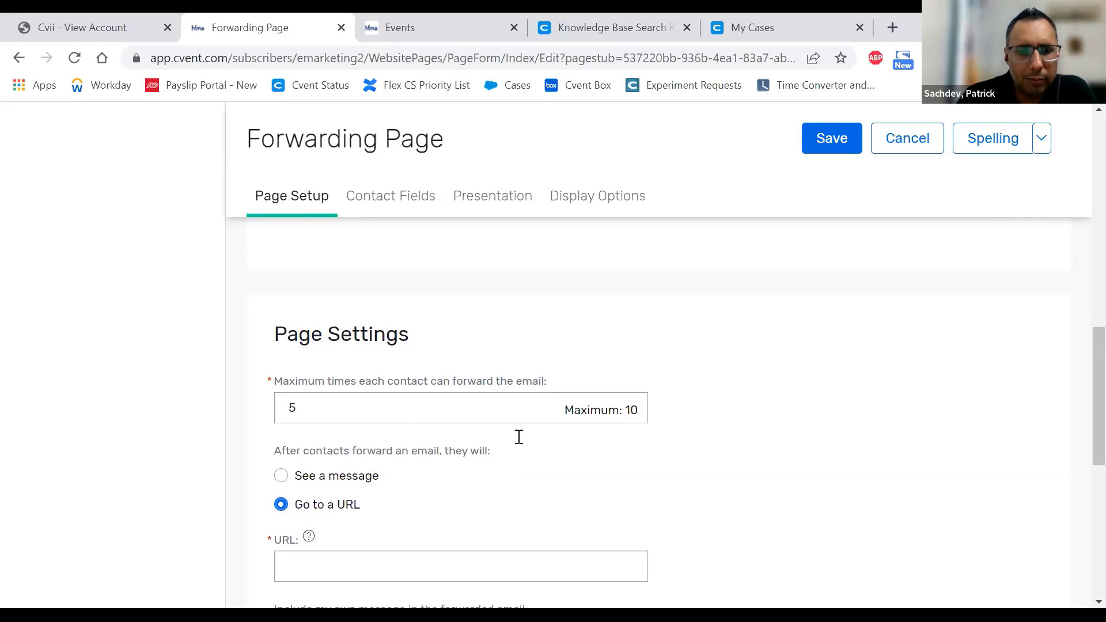
{"action": "scroll", "coordinate": [574, 499], "scroll_direction": "down", "scroll_amount": 3}
{"action": "left_click", "coordinate": [326, 398]}
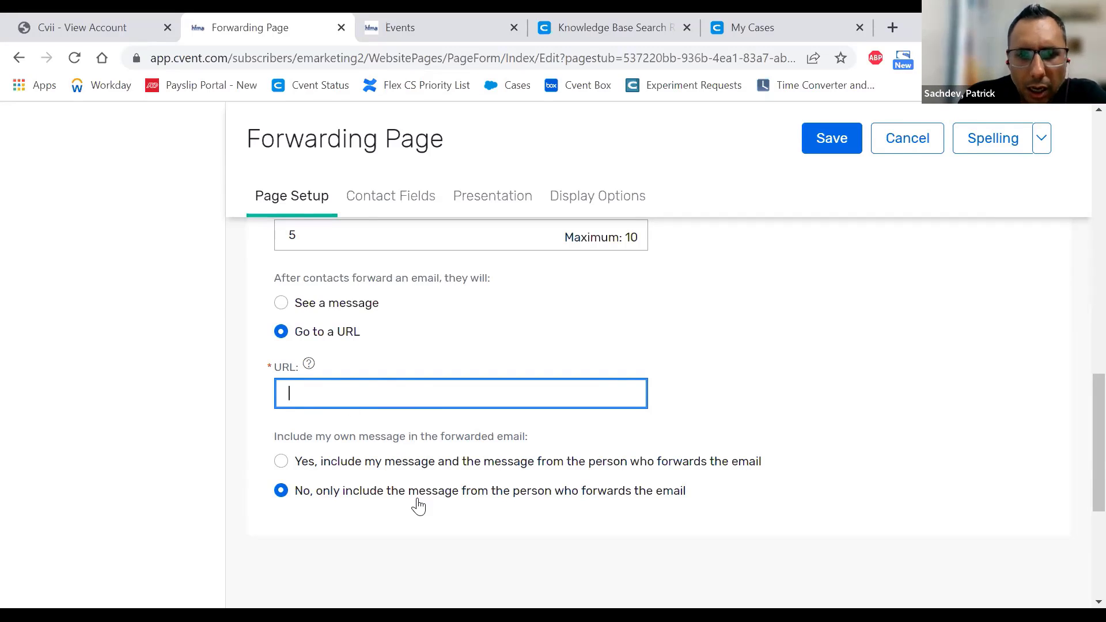
- Try 'Yes, include my message' for forwarded emails, then set it back to 'No'
{"action": "left_click", "coordinate": [399, 466]}
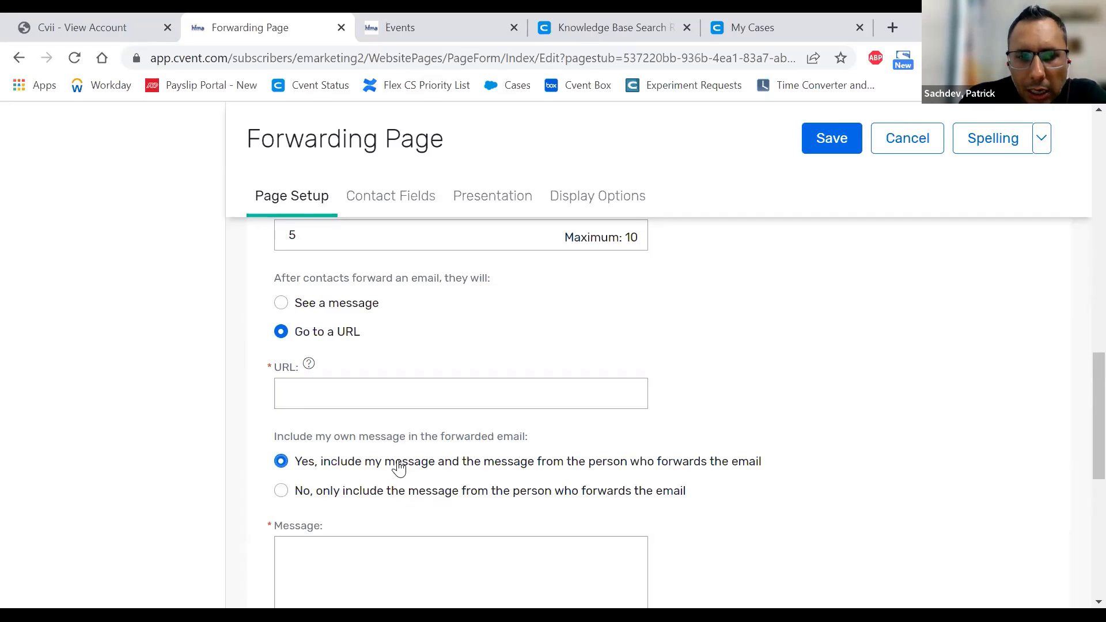
{"action": "scroll", "coordinate": [399, 467], "scroll_direction": "down", "scroll_amount": 3}
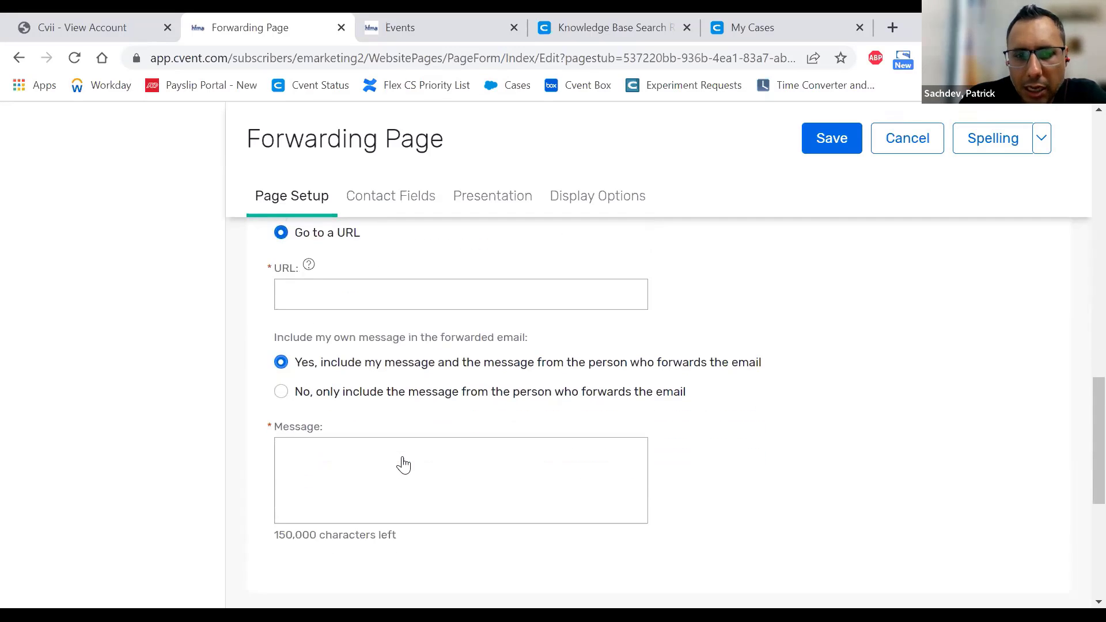
{"action": "left_click", "coordinate": [368, 436]}
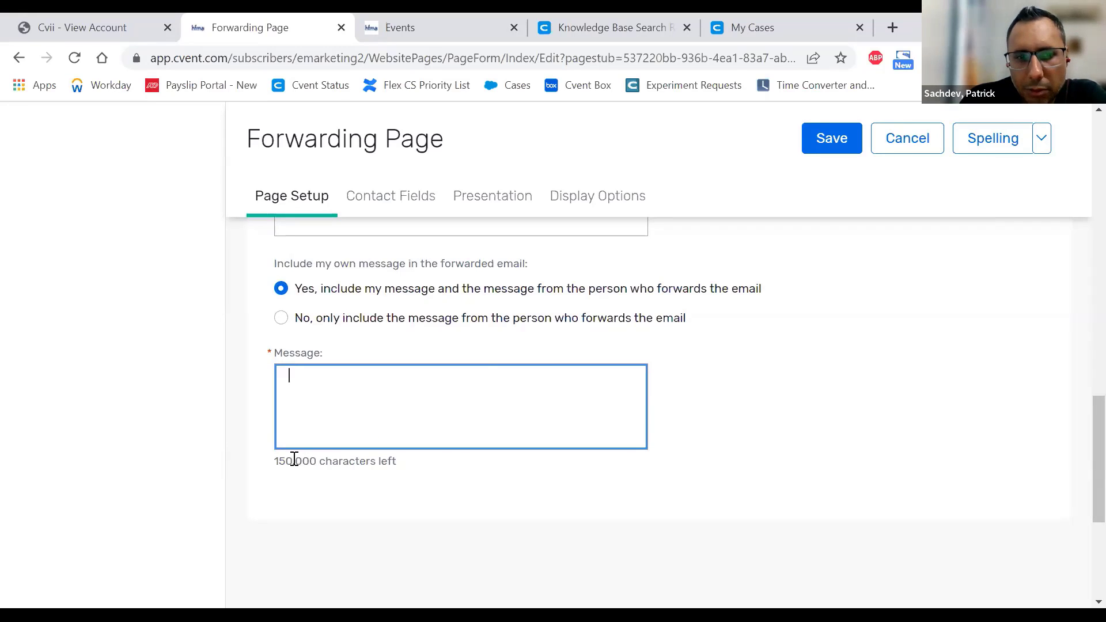
{"action": "left_click", "coordinate": [280, 320]}
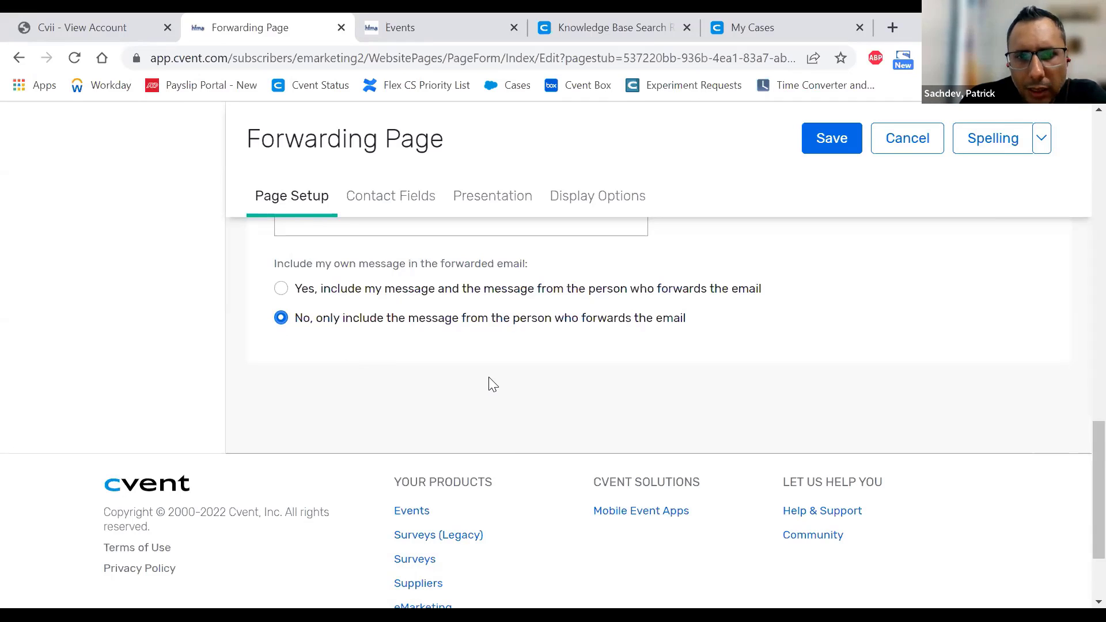
{"action": "scroll", "coordinate": [489, 383], "scroll_direction": "up", "scroll_amount": 2}
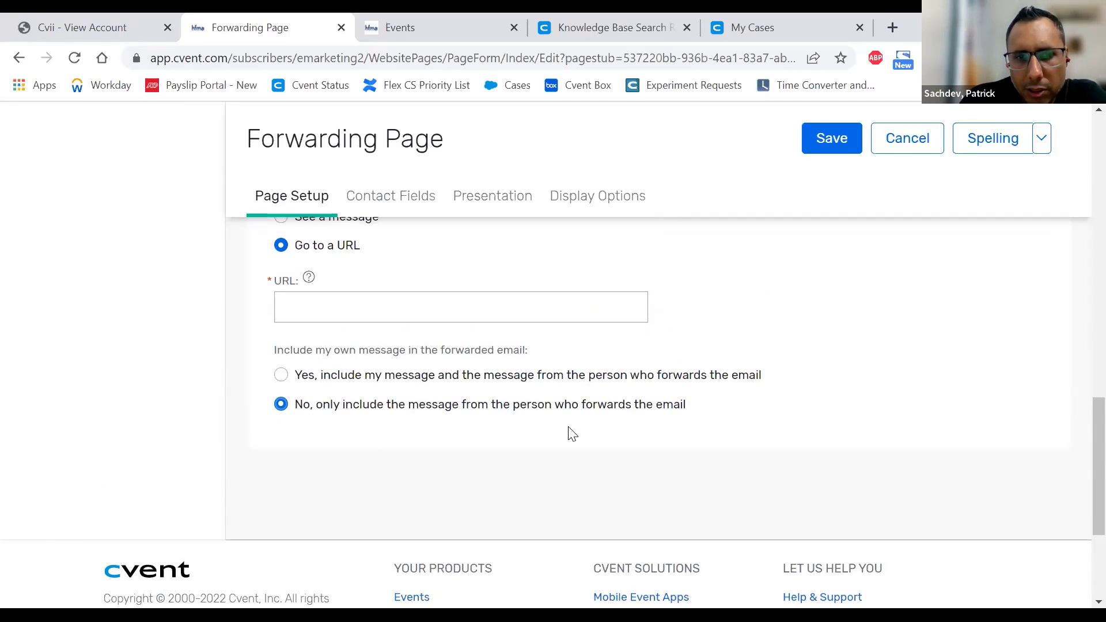
{"action": "scroll", "coordinate": [570, 432], "scroll_direction": "up", "scroll_amount": 5}
{"action": "scroll", "coordinate": [572, 433], "scroll_direction": "up", "scroll_amount": 7}
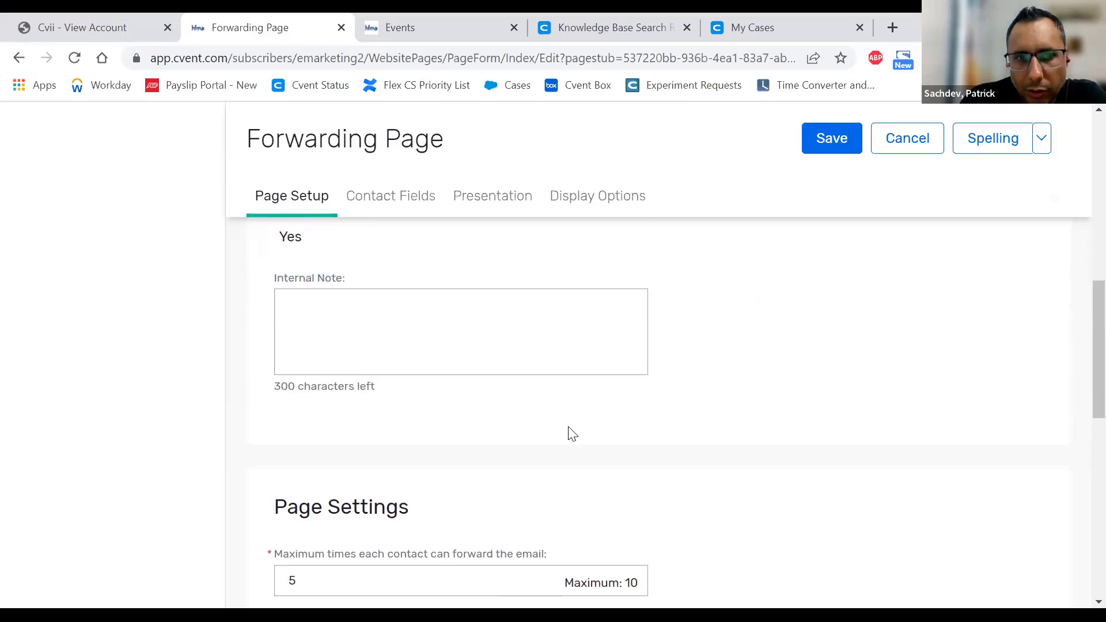
{"action": "scroll", "coordinate": [571, 434], "scroll_direction": "up", "scroll_amount": 5}
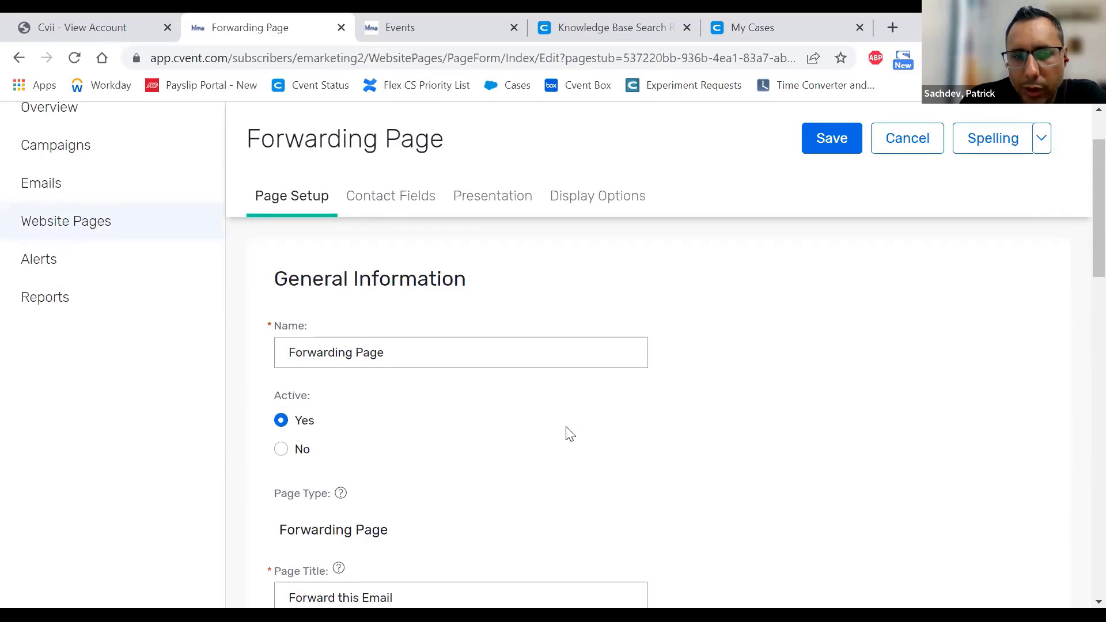
{"action": "scroll", "coordinate": [568, 429], "scroll_direction": "up", "scroll_amount": 2}
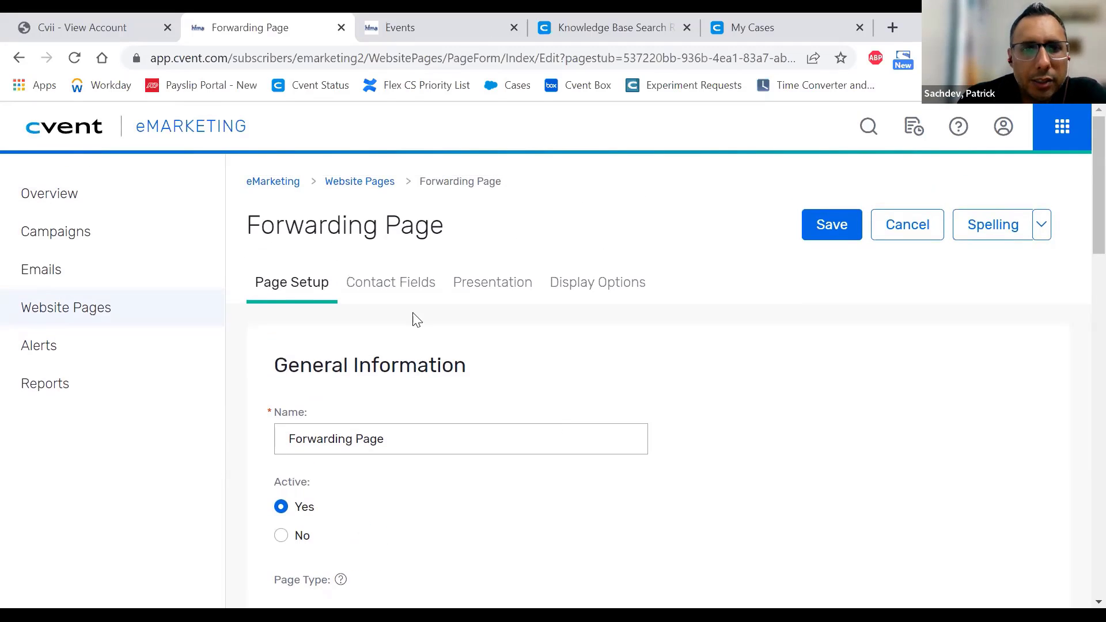
- Try switching to Contact Fields and confirm the save prompt, which reports a URL error
{"action": "left_click", "coordinate": [390, 294]}
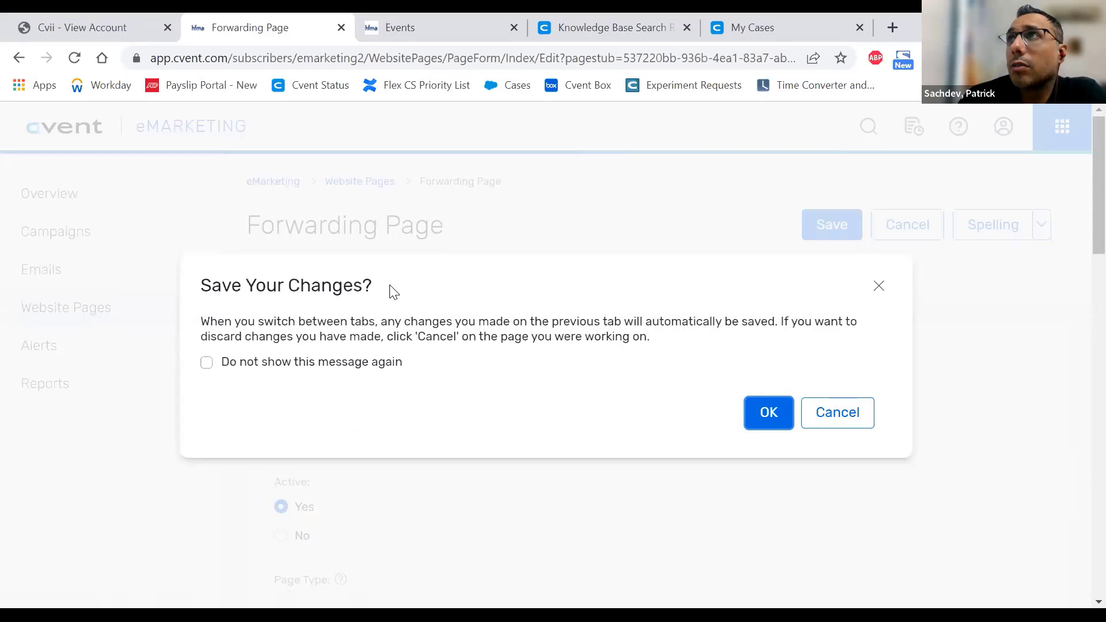
{"action": "left_click", "coordinate": [768, 411]}
{"action": "scroll", "coordinate": [297, 400], "scroll_direction": "down", "scroll_amount": 2}
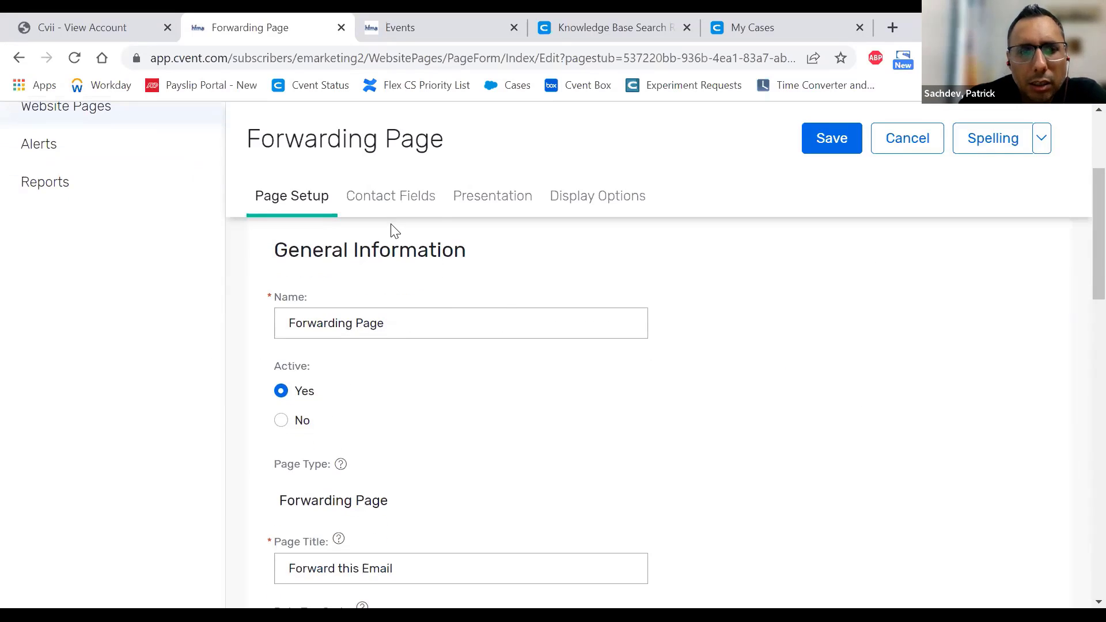
{"action": "scroll", "coordinate": [552, 450], "scroll_direction": "up", "scroll_amount": 1}
{"action": "scroll", "coordinate": [552, 449], "scroll_direction": "up", "scroll_amount": 3}
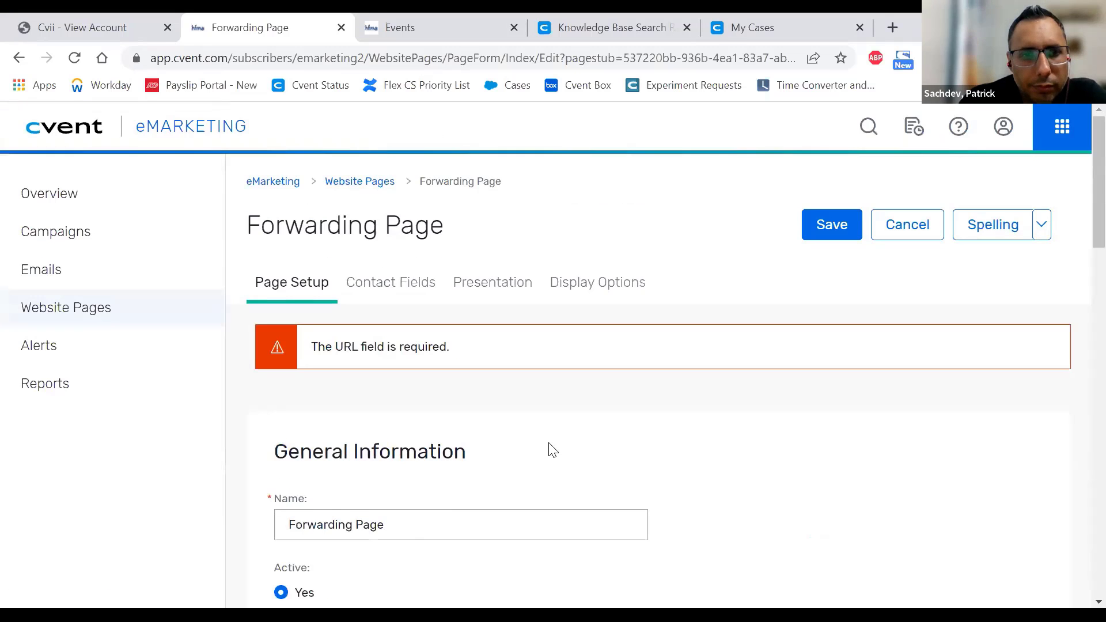
{"action": "scroll", "coordinate": [548, 446], "scroll_direction": "down", "scroll_amount": 7}
{"action": "scroll", "coordinate": [403, 458], "scroll_direction": "up", "scroll_amount": 5}
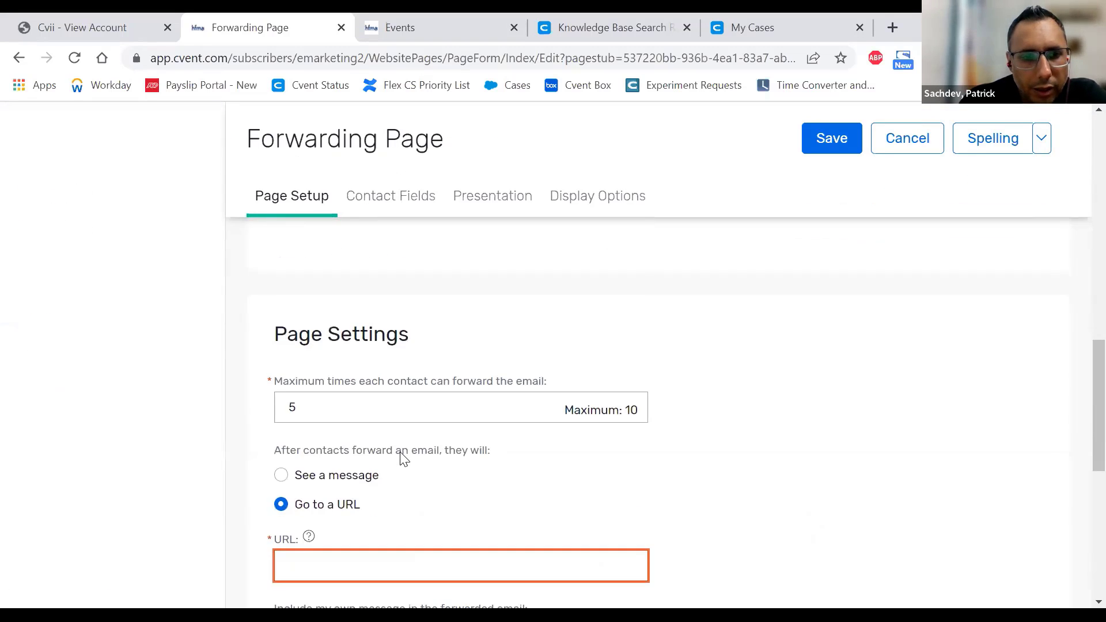
{"action": "scroll", "coordinate": [404, 458], "scroll_direction": "down", "scroll_amount": 3}
- Revert to 'See a message' and reopen Contact Fields with 'Do not show this message again' ticked
{"action": "left_click", "coordinate": [281, 302]}
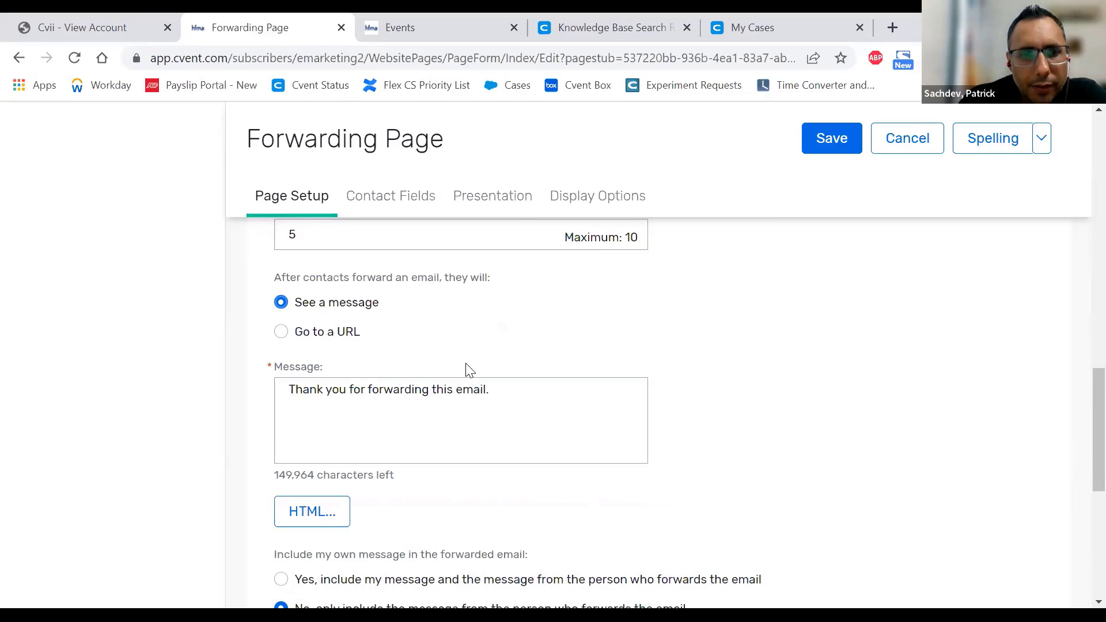
{"action": "scroll", "coordinate": [466, 365], "scroll_direction": "up", "scroll_amount": 10}
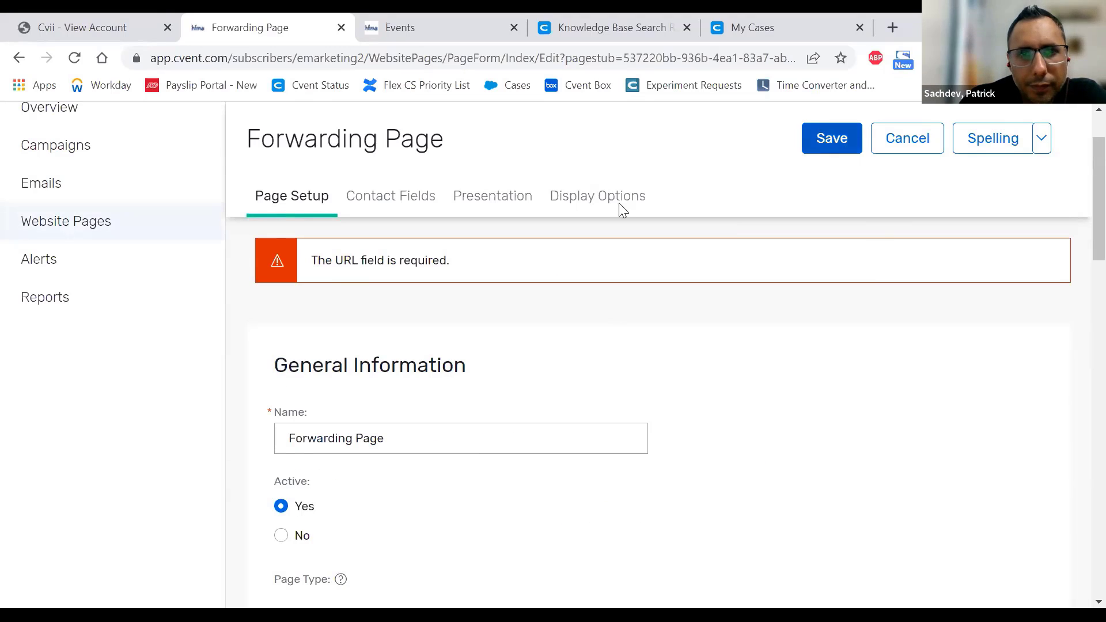
{"action": "left_click", "coordinate": [405, 201]}
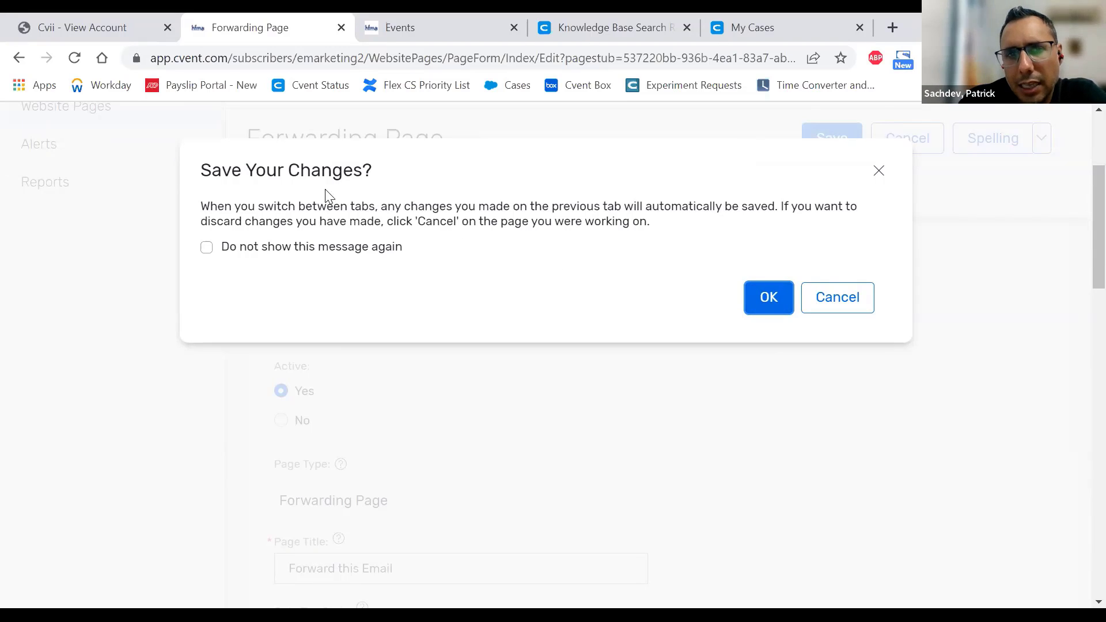
{"action": "left_click", "coordinate": [207, 248]}
- Confirm saving, then move the Company field above Last Name in the contact fields
{"action": "left_click", "coordinate": [770, 299]}
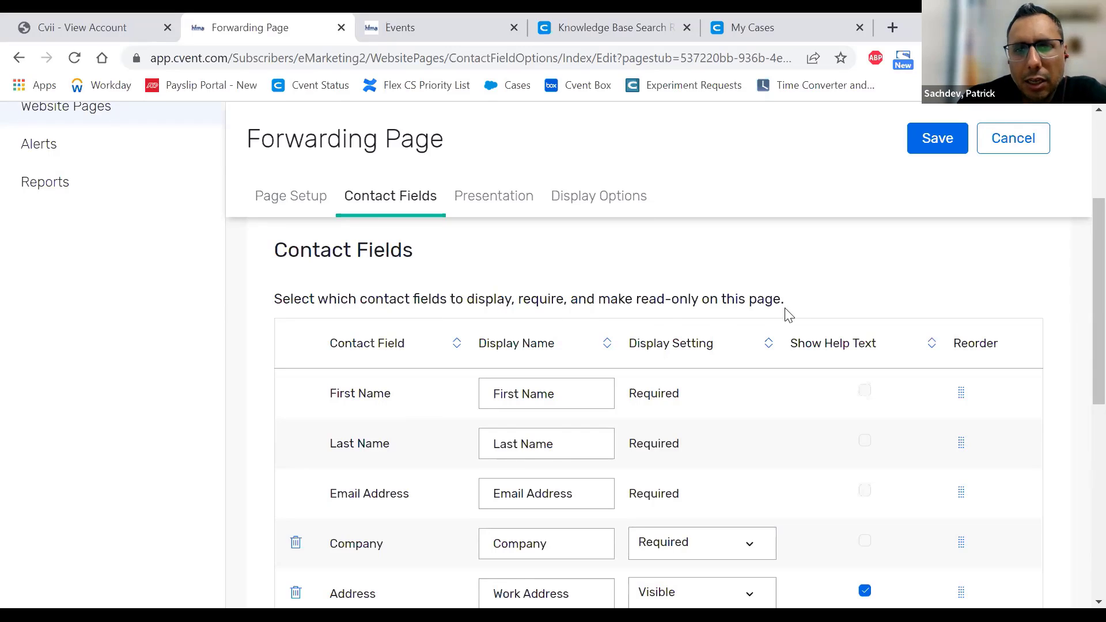
{"action": "scroll", "coordinate": [861, 283], "scroll_direction": "down", "scroll_amount": 1}
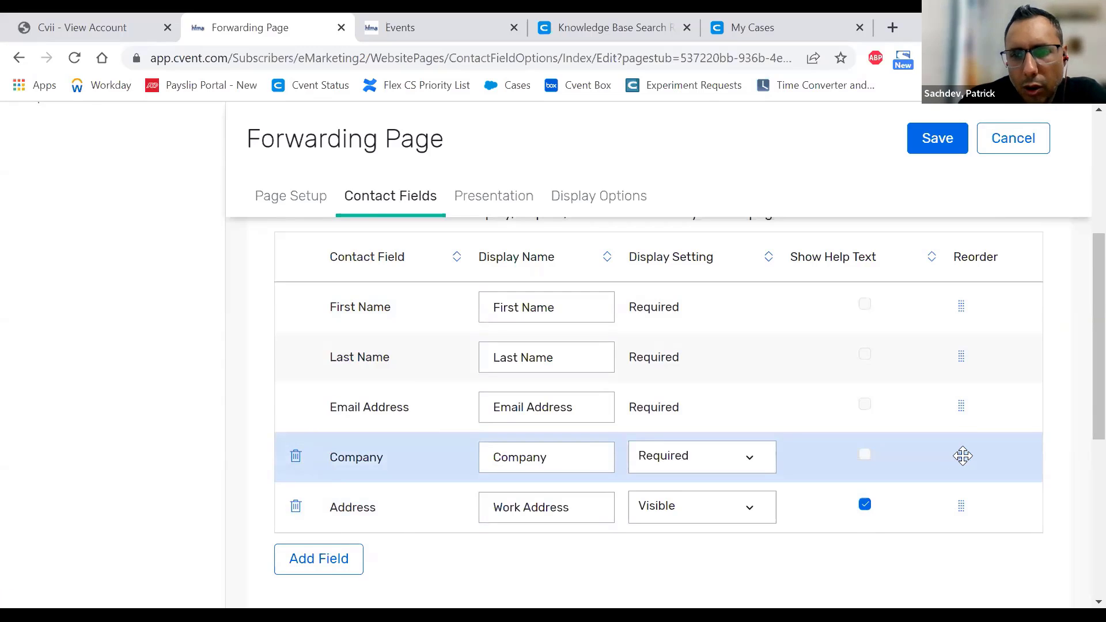
{"action": "left_click_drag", "start_coordinate": [961, 455], "coordinate": [956, 347]}
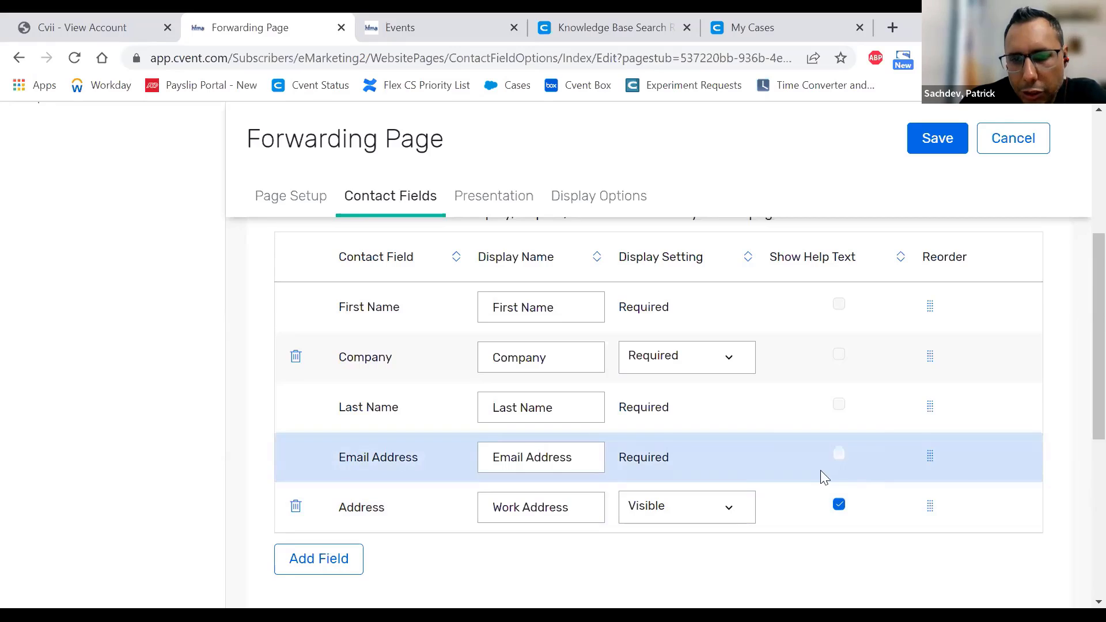
- Set the Address field's Display Setting to Required
{"action": "left_click", "coordinate": [707, 515]}
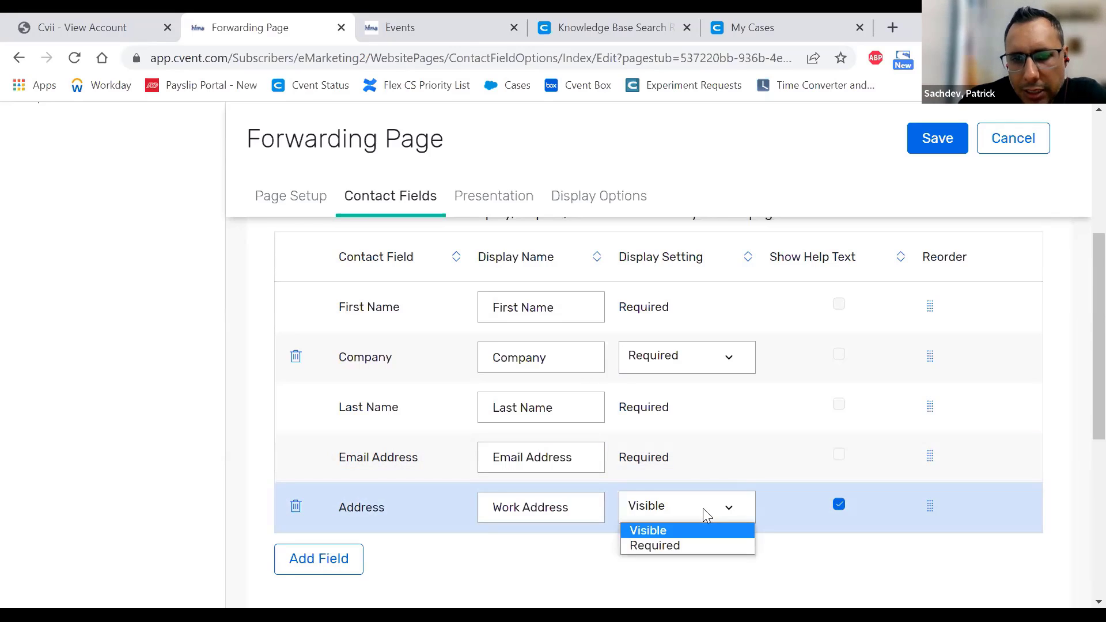
{"action": "left_click", "coordinate": [672, 531]}
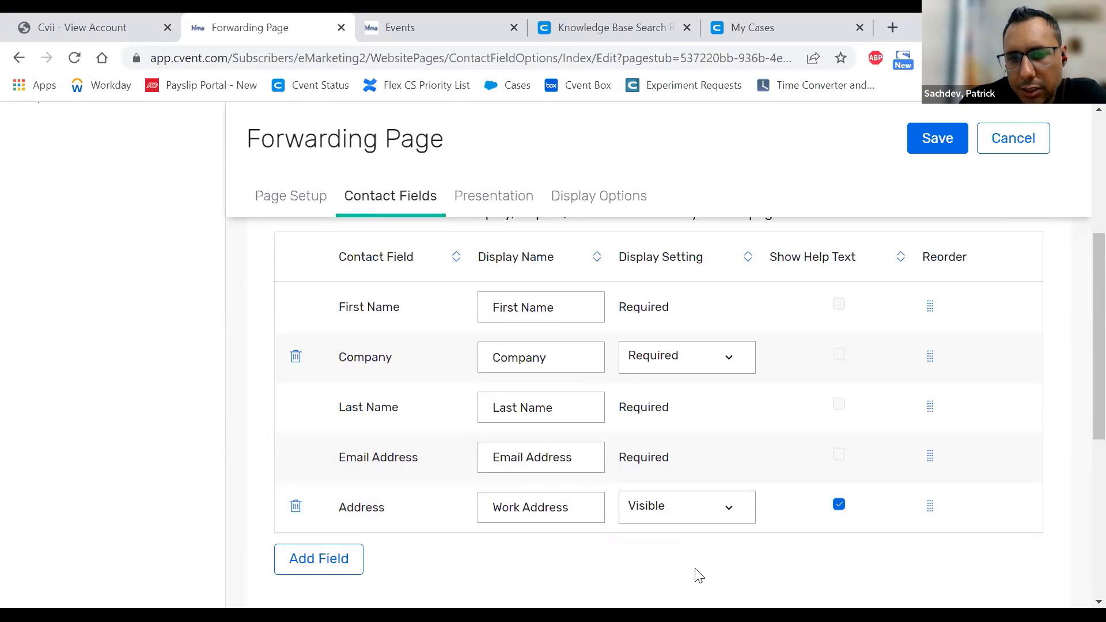
{"action": "left_click", "coordinate": [684, 512]}
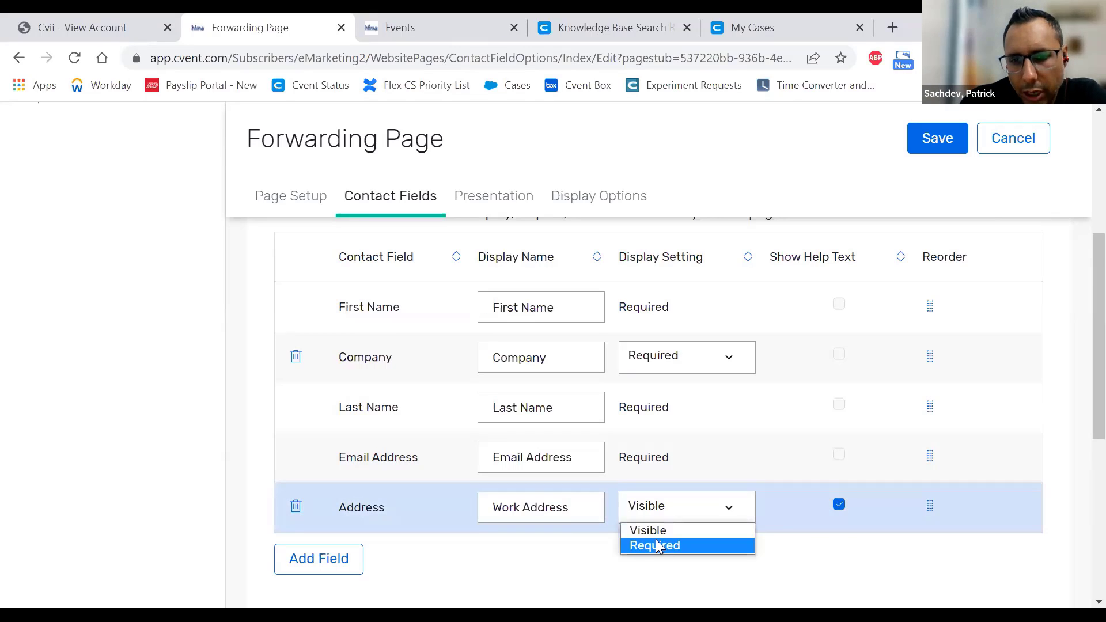
{"action": "left_click", "coordinate": [658, 545]}
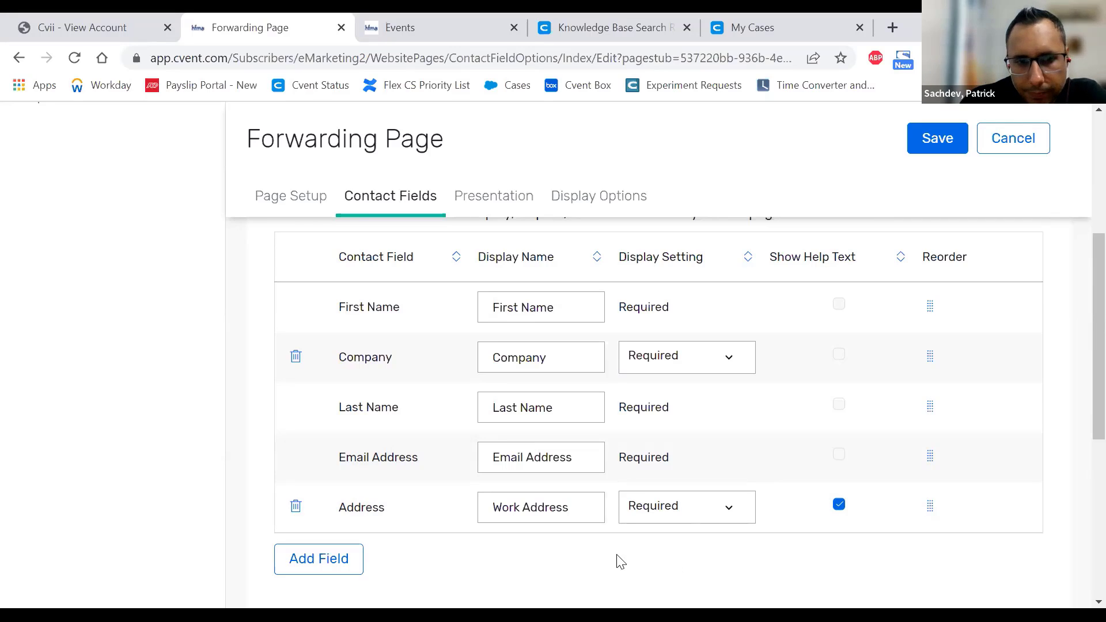
{"action": "scroll", "coordinate": [604, 377], "scroll_direction": "up", "scroll_amount": 2}
{"action": "scroll", "coordinate": [604, 377], "scroll_direction": "up", "scroll_amount": 1}
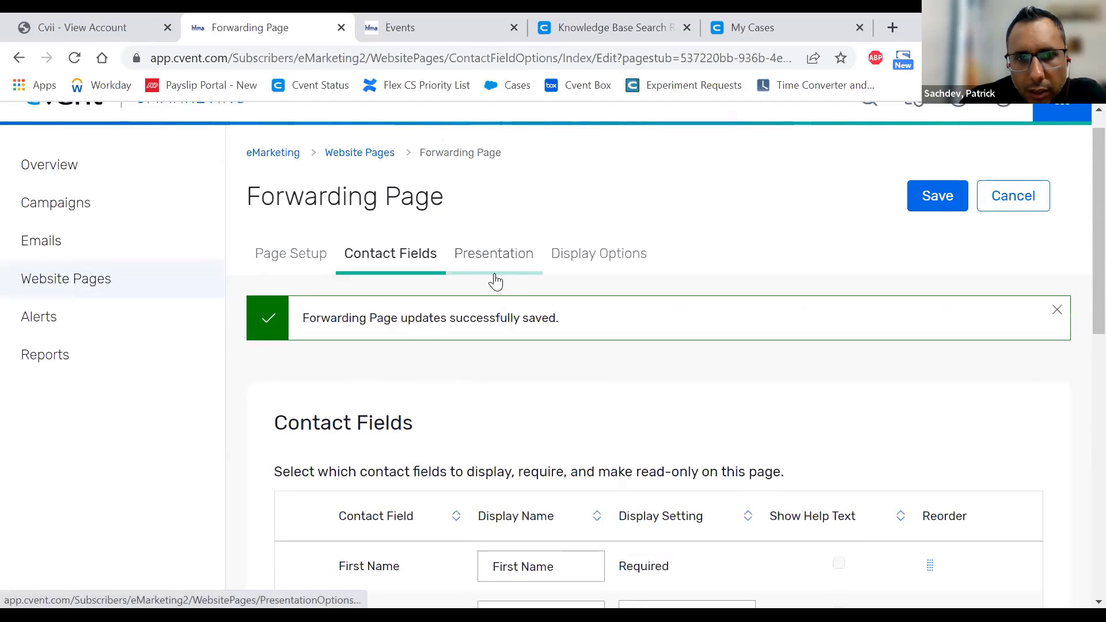
- Switch to the Presentation settings and select all of the Page Instructions text
{"action": "left_click", "coordinate": [494, 275]}
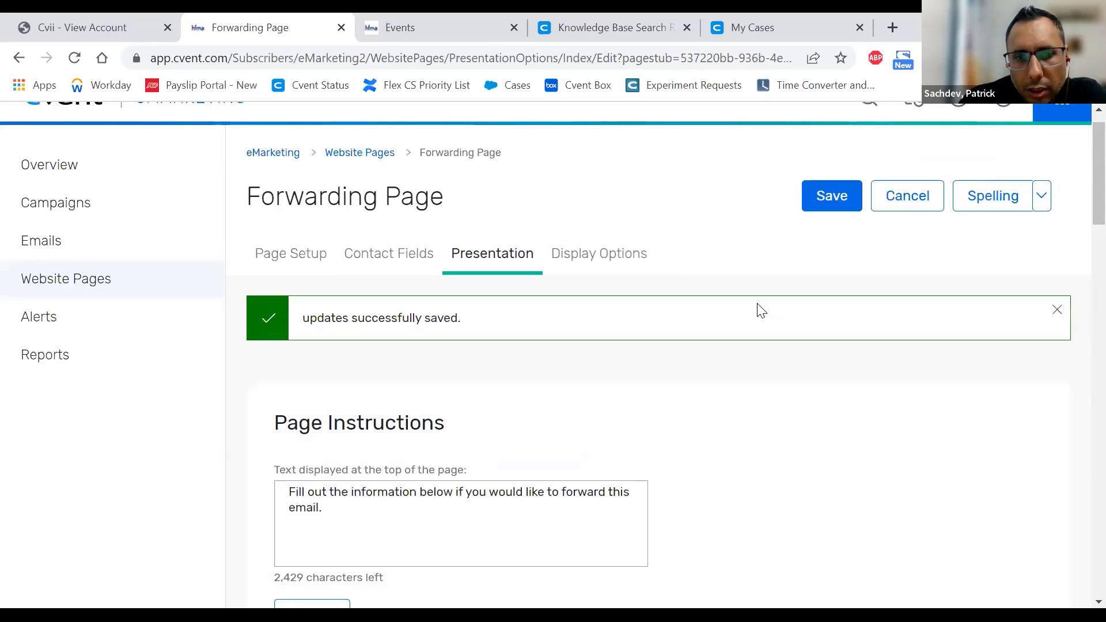
{"action": "scroll", "coordinate": [833, 346], "scroll_direction": "down", "scroll_amount": 3}
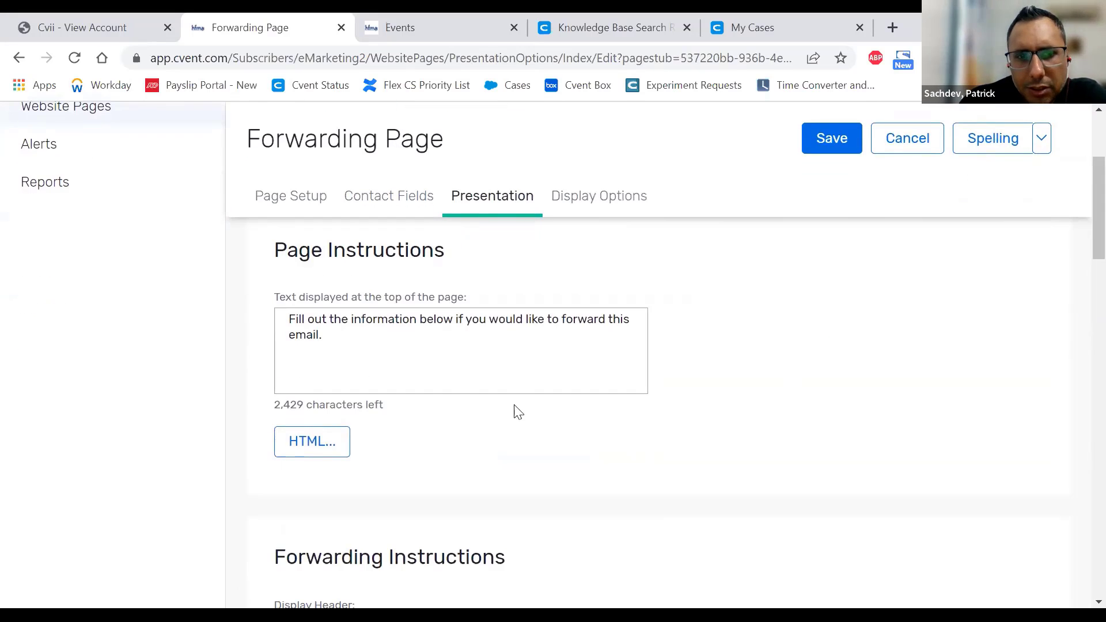
{"action": "left_click_drag", "start_coordinate": [395, 352], "coordinate": [261, 311]}
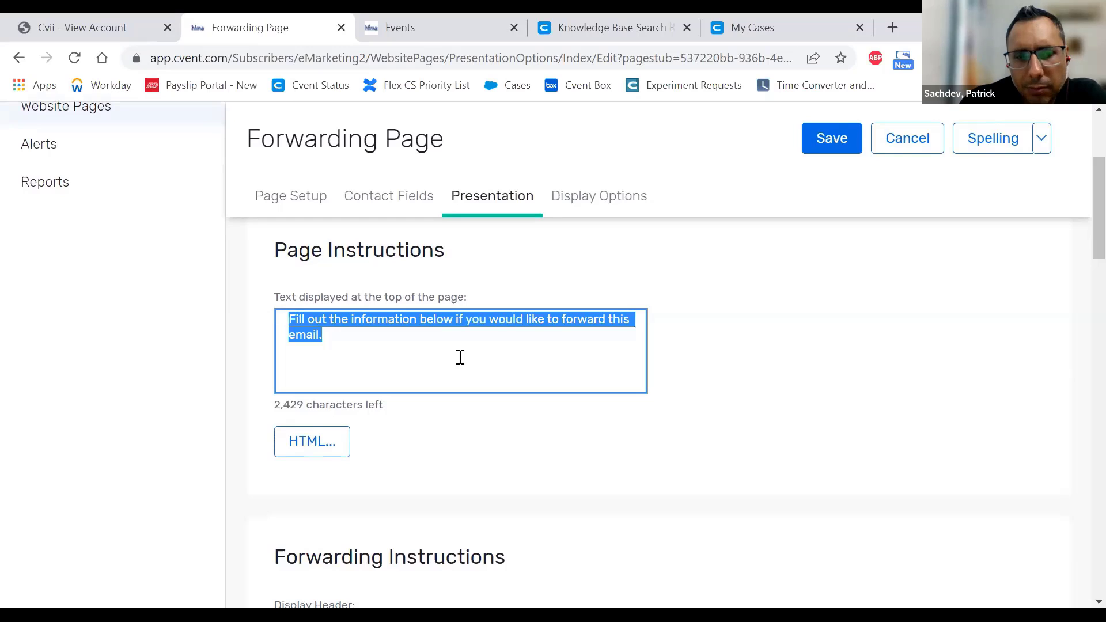
{"action": "scroll", "coordinate": [461, 330], "scroll_direction": "down", "scroll_amount": 2}
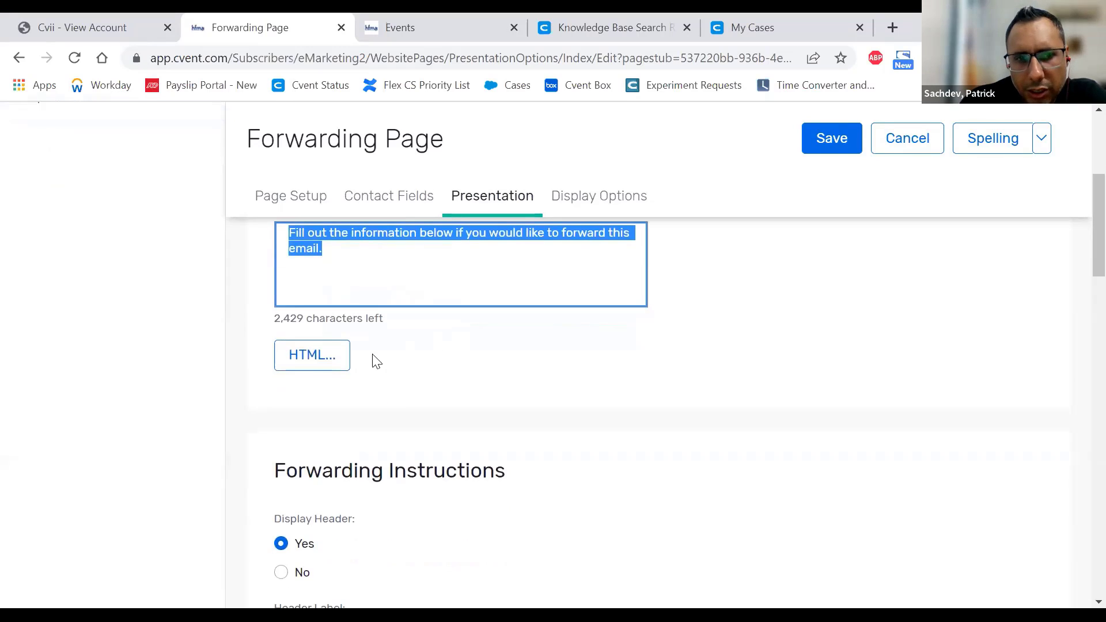
- View the Page Instructions in the HTML editor and its Insert ribbon, then cancel without changes
{"action": "left_click", "coordinate": [329, 367]}
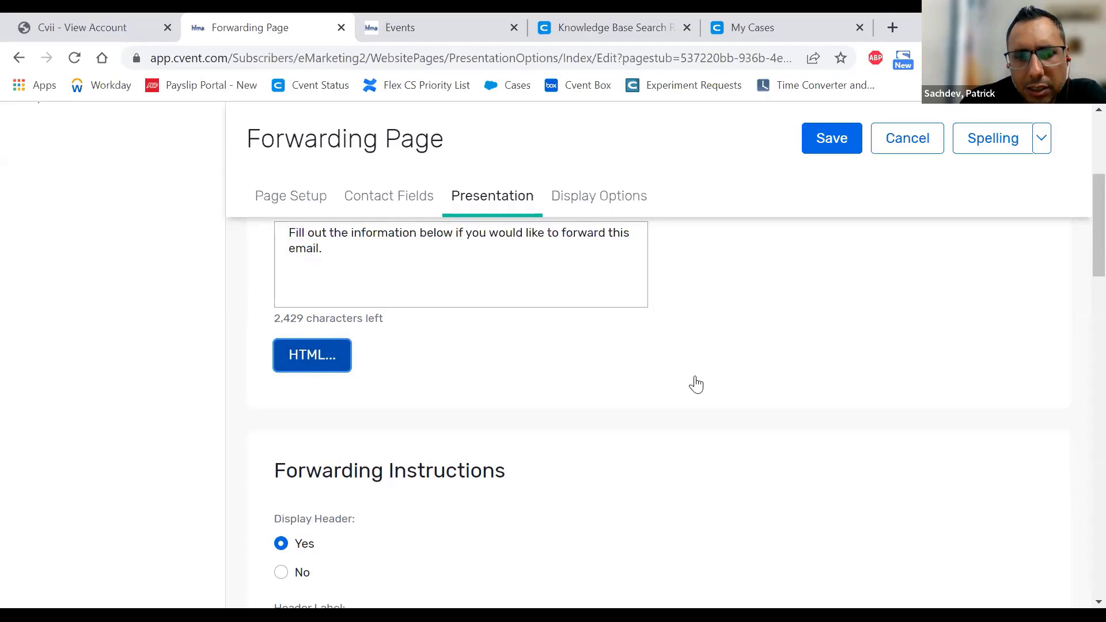
{"action": "scroll", "coordinate": [699, 383], "scroll_direction": "down", "scroll_amount": 10}
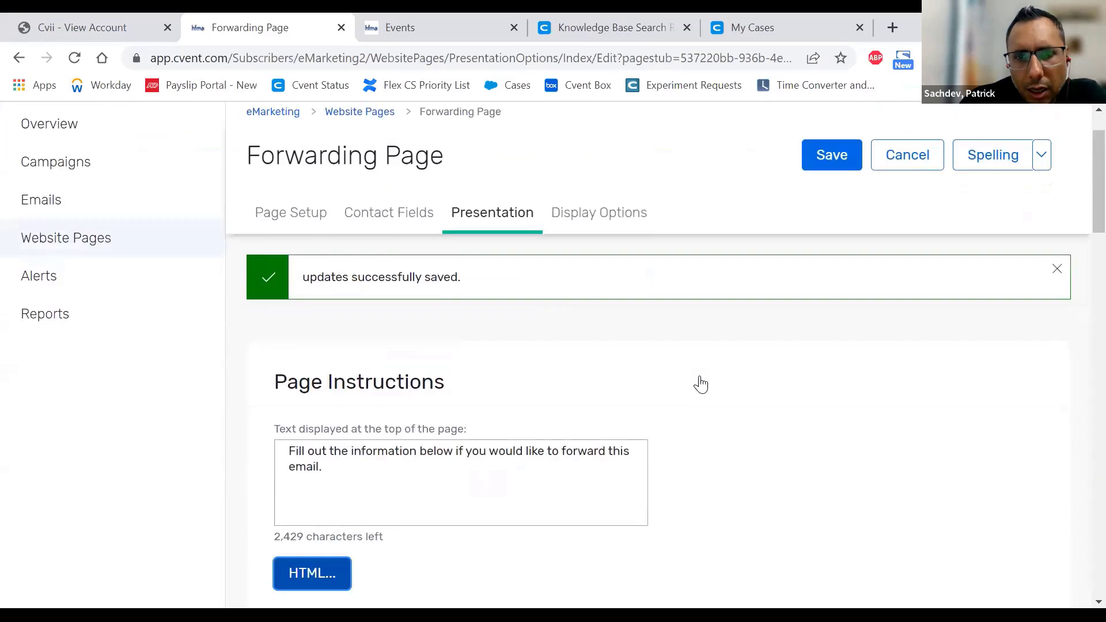
{"action": "scroll", "coordinate": [699, 383], "scroll_direction": "up", "scroll_amount": 12}
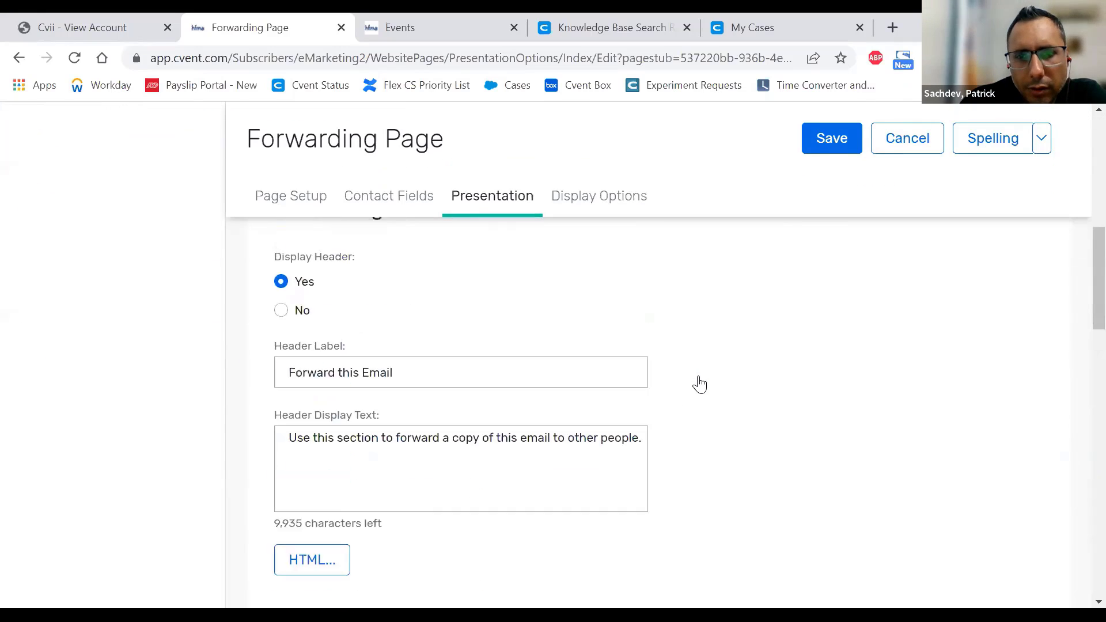
{"action": "scroll", "coordinate": [699, 384], "scroll_direction": "up", "scroll_amount": 3}
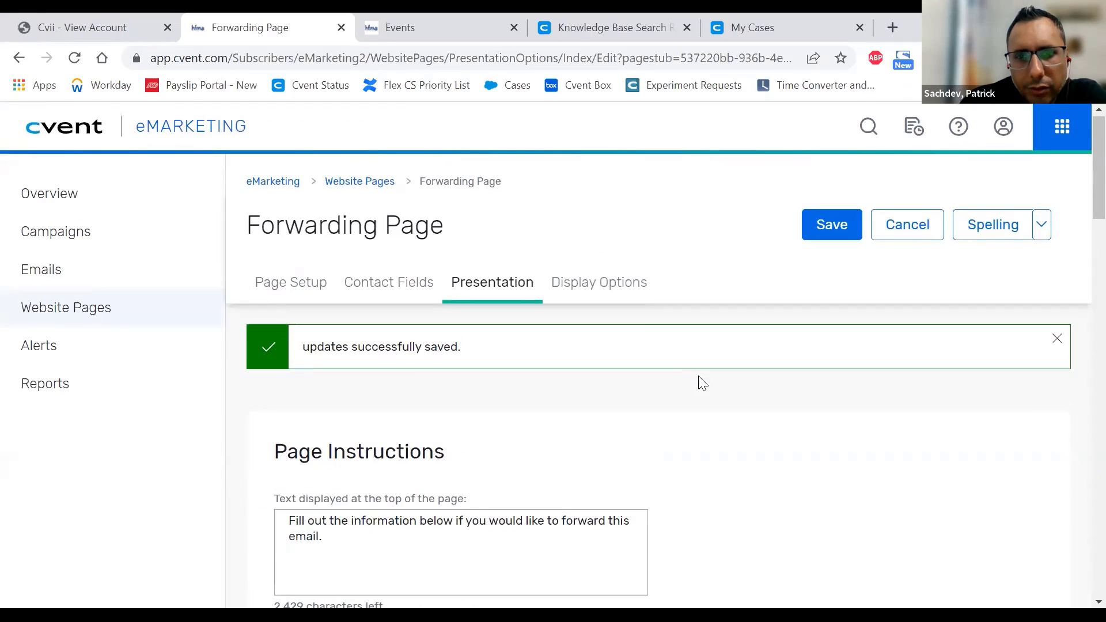
{"action": "scroll", "coordinate": [976, 353], "scroll_direction": "down", "scroll_amount": 5}
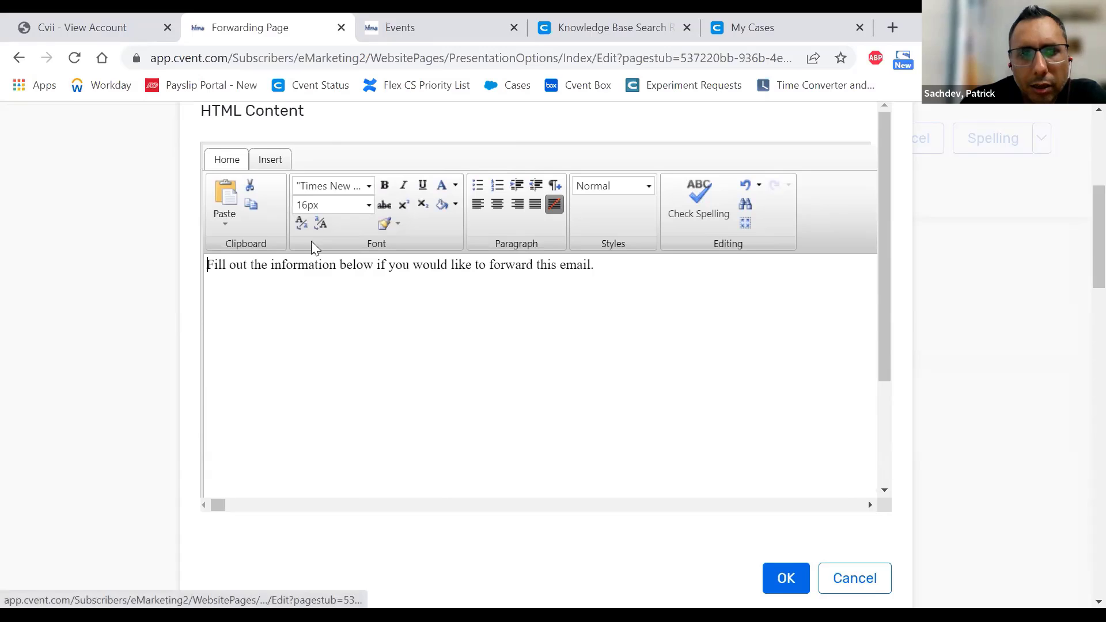
{"action": "left_click", "coordinate": [276, 163]}
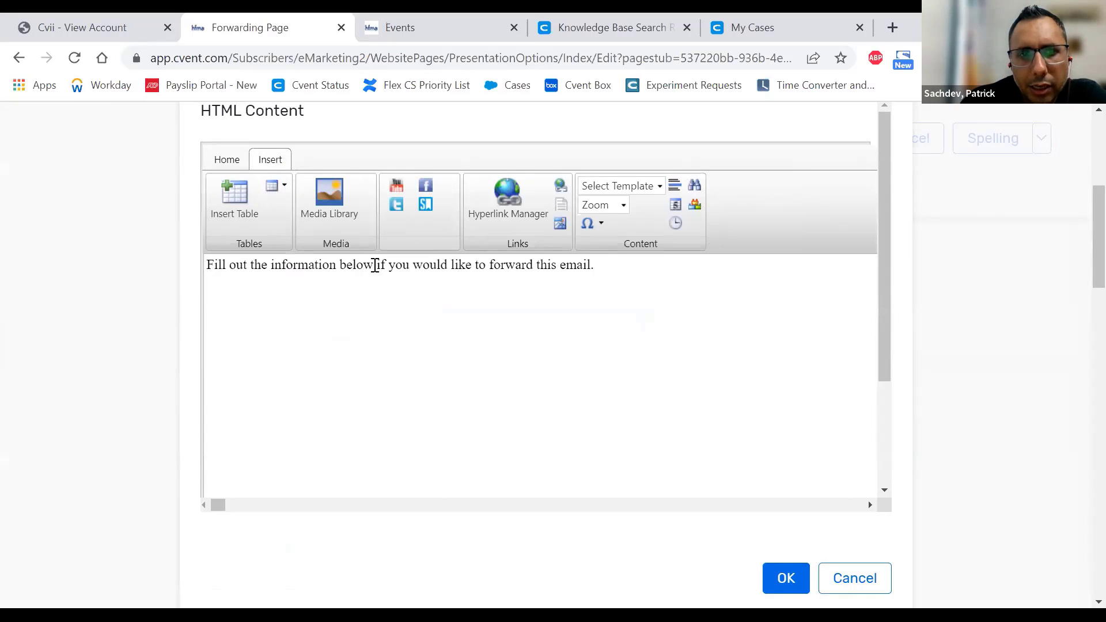
{"action": "left_click_drag", "start_coordinate": [376, 266], "coordinate": [340, 266]}
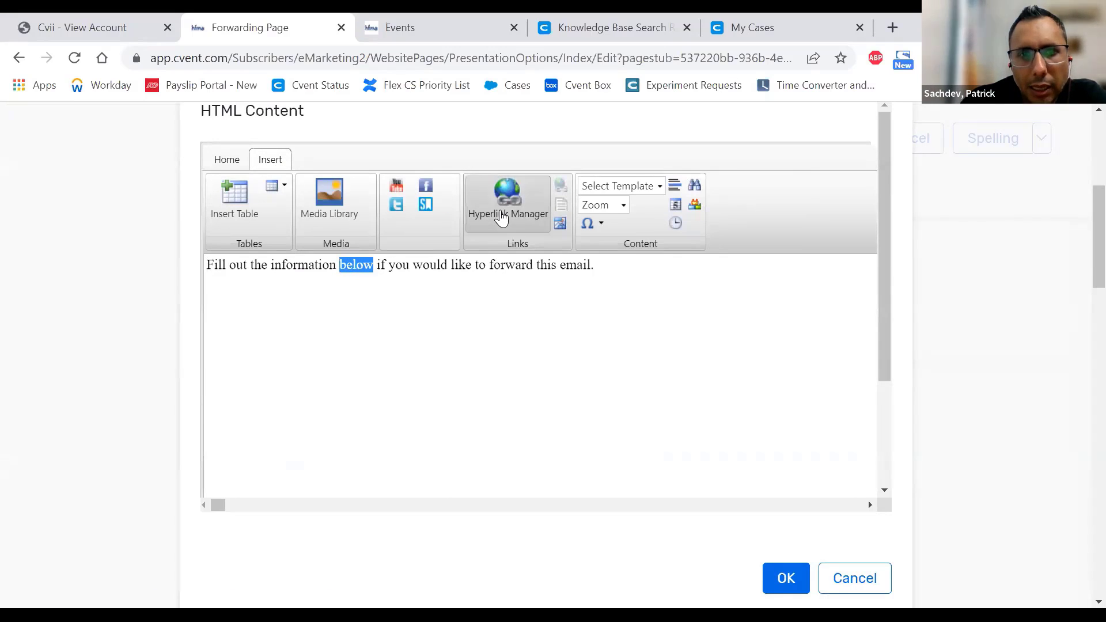
{"action": "left_click", "coordinate": [825, 590]}
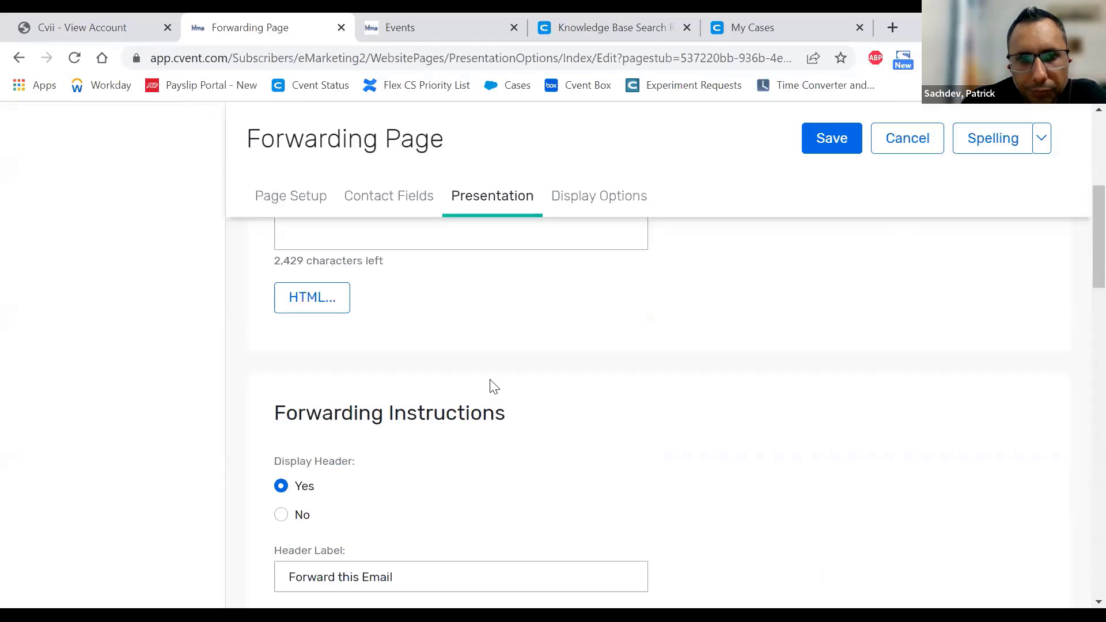
{"action": "scroll", "coordinate": [608, 352], "scroll_direction": "up", "scroll_amount": 3}
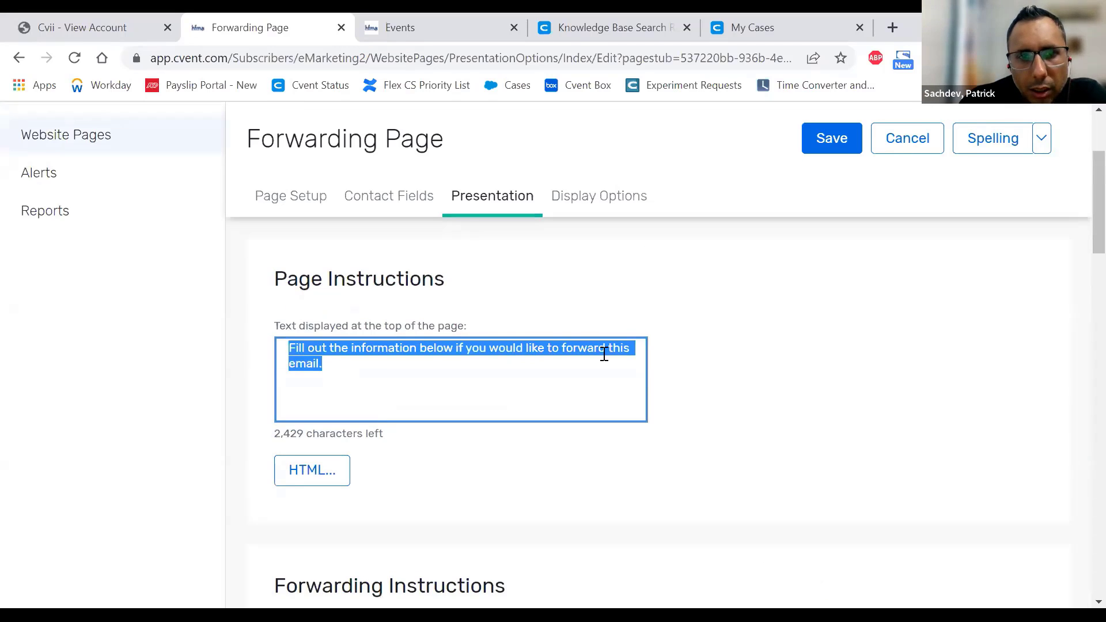
{"action": "scroll", "coordinate": [602, 356], "scroll_direction": "down", "scroll_amount": 6}
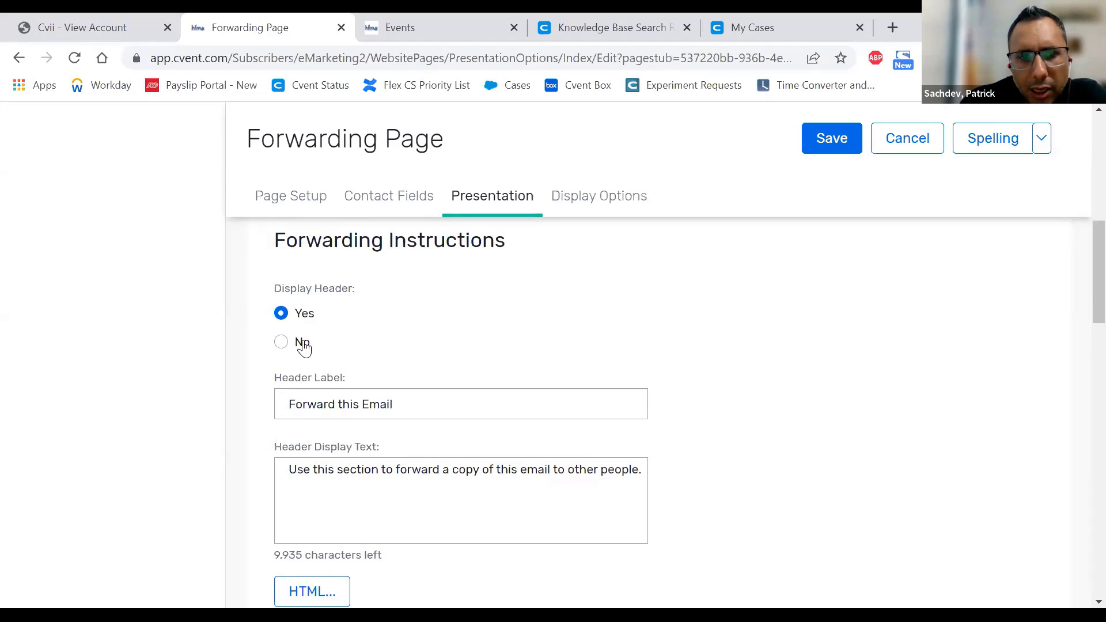
{"action": "scroll", "coordinate": [427, 329], "scroll_direction": "down", "scroll_amount": 1}
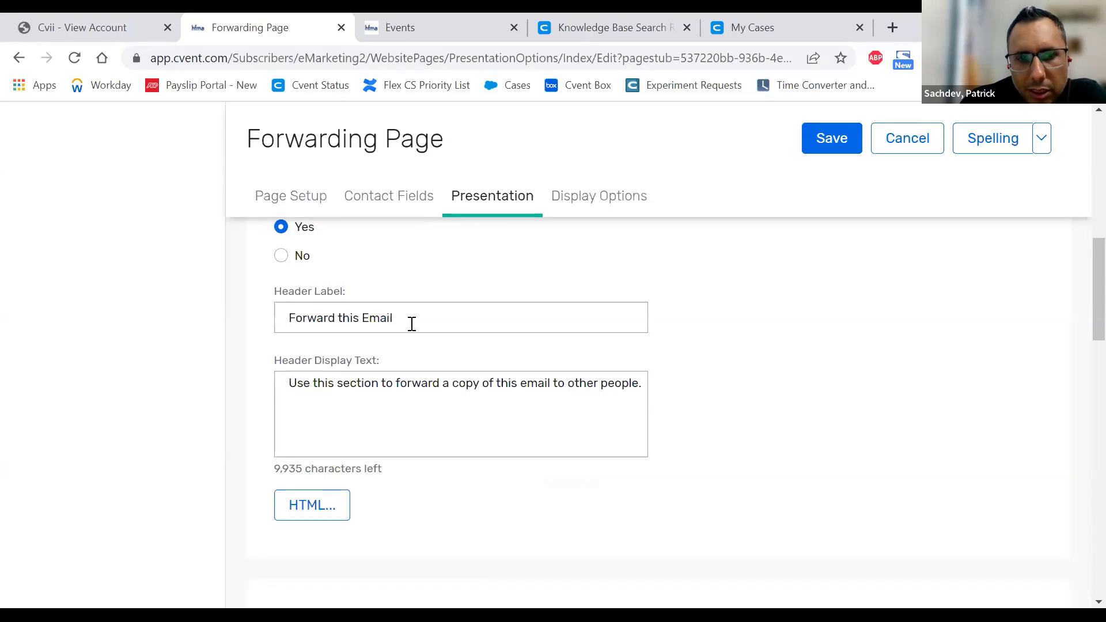
{"action": "left_click_drag", "start_coordinate": [445, 329], "coordinate": [249, 324]}
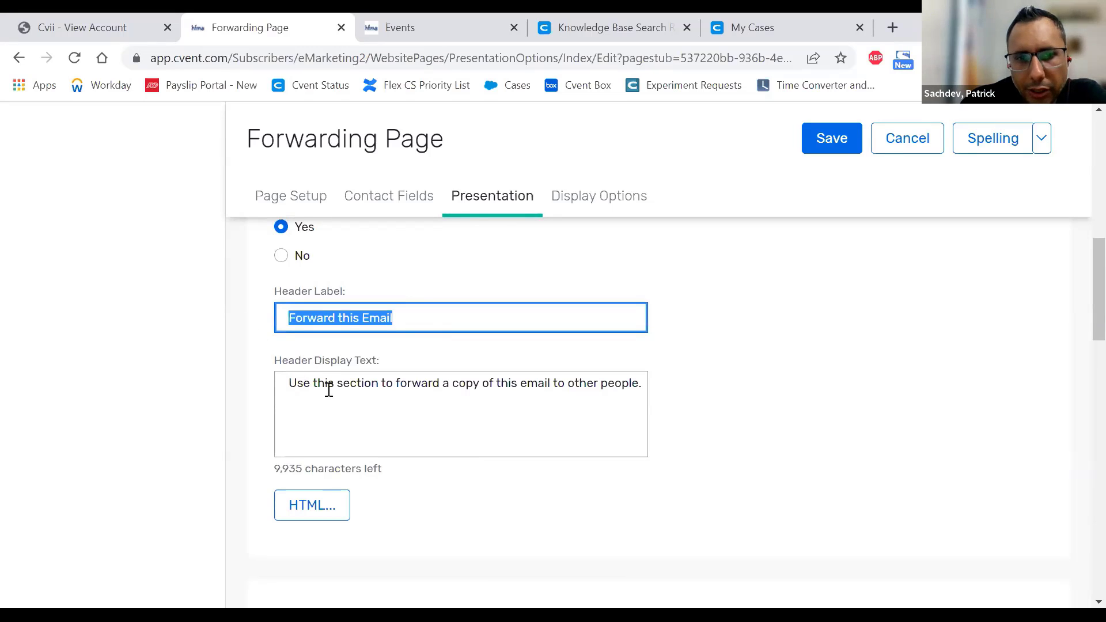
{"action": "left_click", "coordinate": [372, 407]}
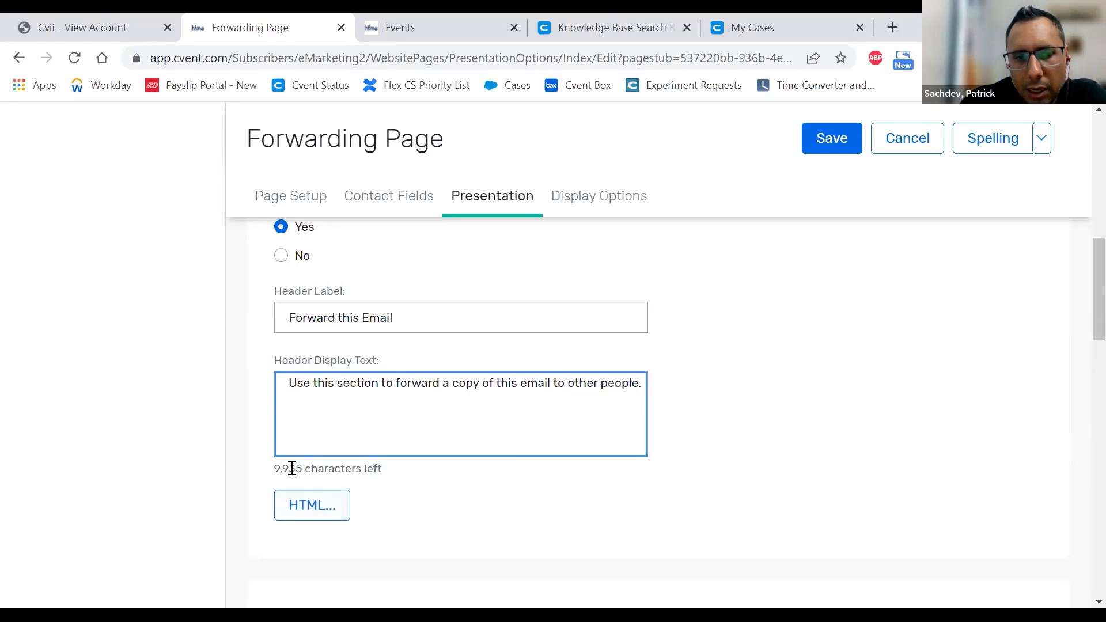
{"action": "left_click_drag", "start_coordinate": [277, 468], "coordinate": [387, 470]}
{"action": "left_click", "coordinate": [382, 428]}
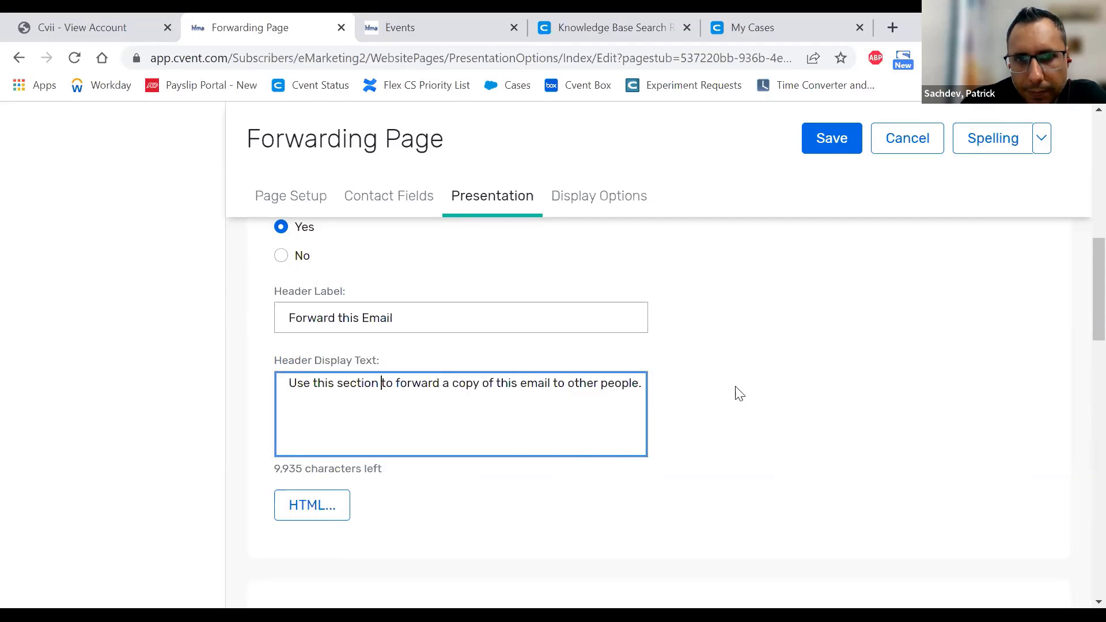
{"action": "scroll", "coordinate": [718, 326], "scroll_direction": "up", "scroll_amount": 5}
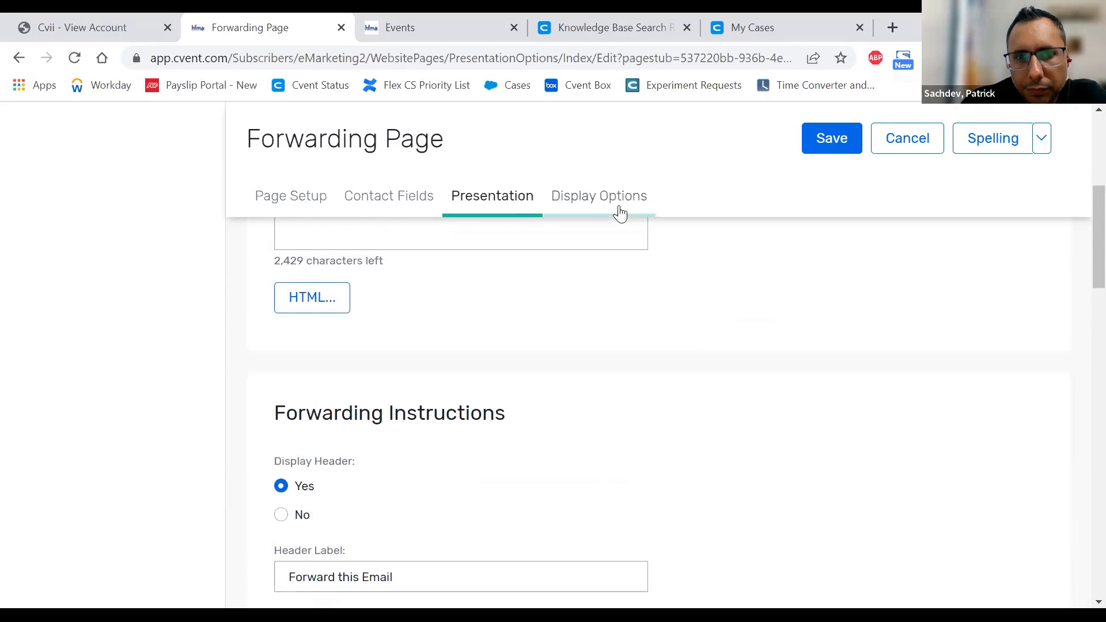
{"action": "scroll", "coordinate": [378, 313], "scroll_direction": "up", "scroll_amount": 2}
{"action": "left_click", "coordinate": [375, 306]}
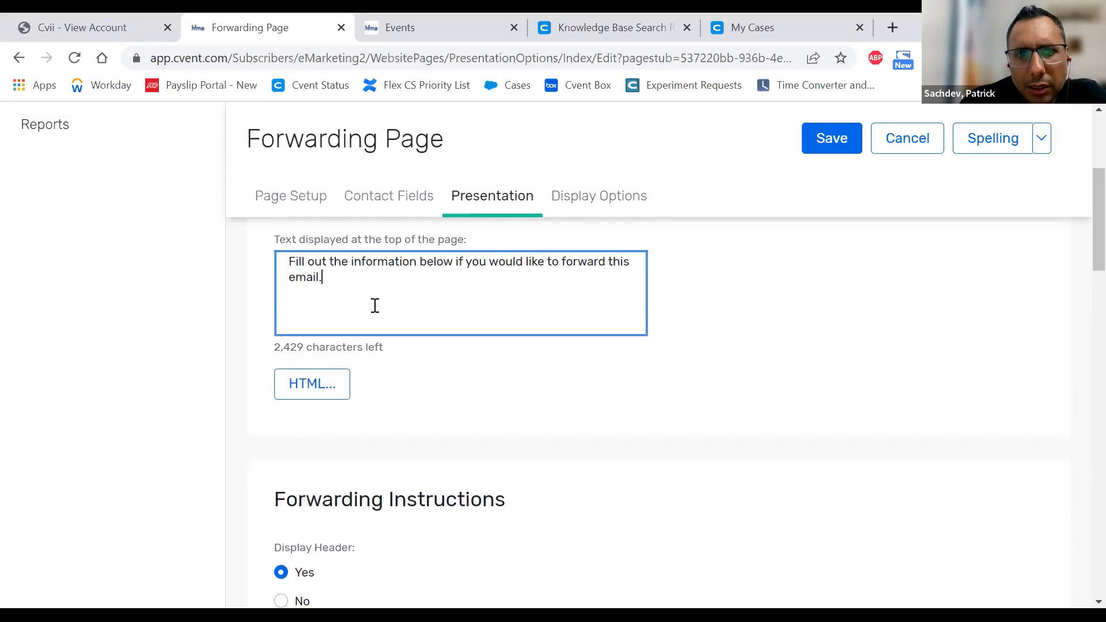
{"action": "scroll", "coordinate": [375, 306], "scroll_direction": "up", "scroll_amount": 3}
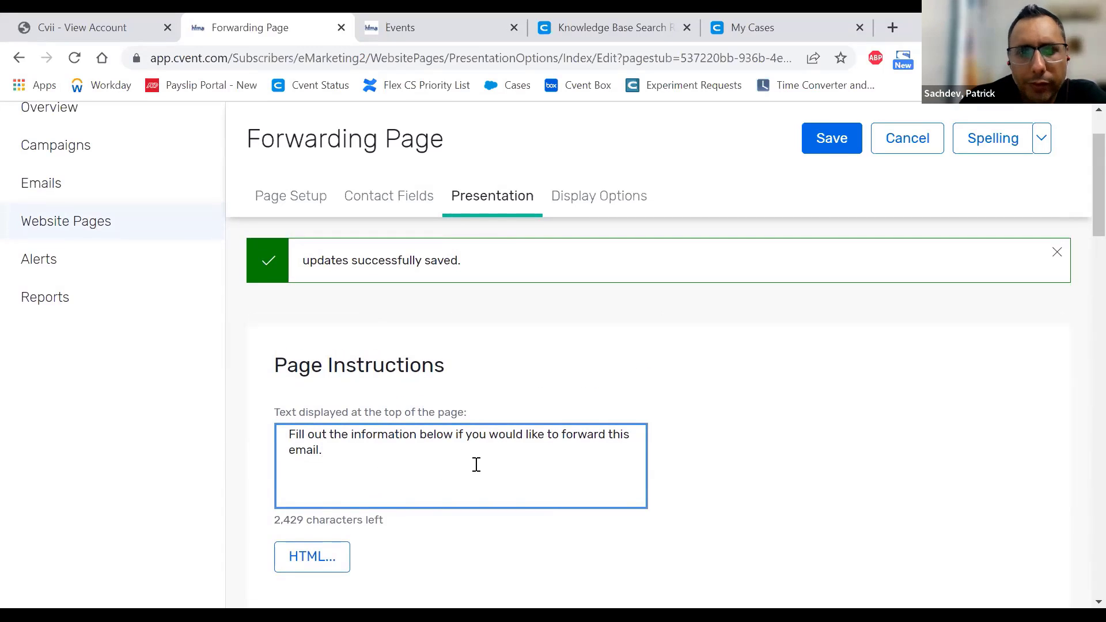
- Open Display Options and review the Computer Training theme and Mustard button format
{"action": "left_click", "coordinate": [608, 203]}
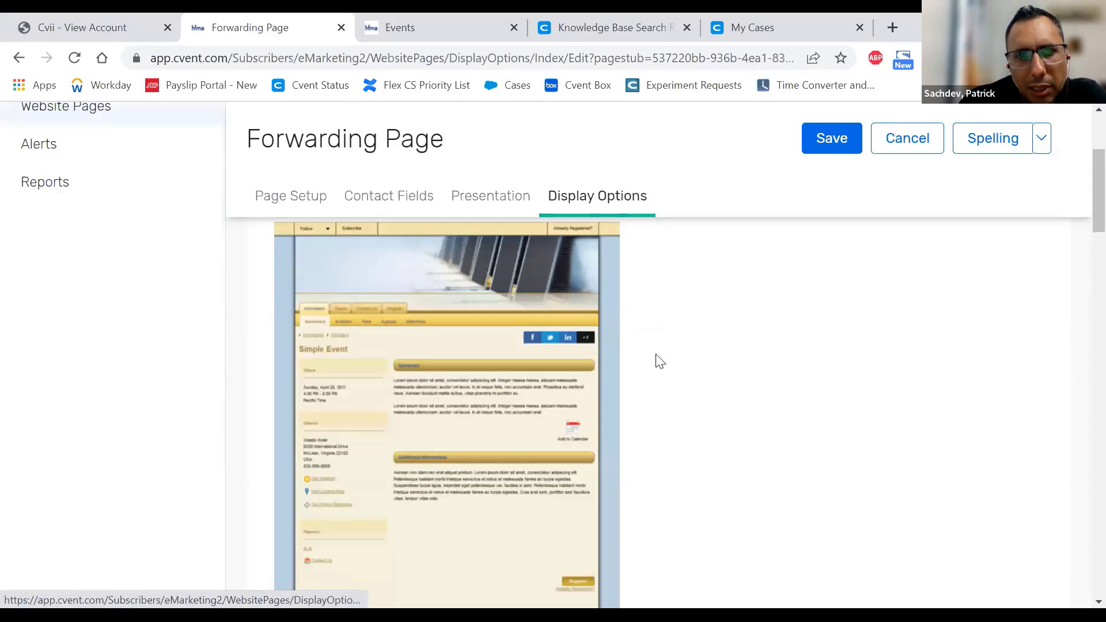
{"action": "scroll", "coordinate": [756, 391], "scroll_direction": "down", "scroll_amount": 8}
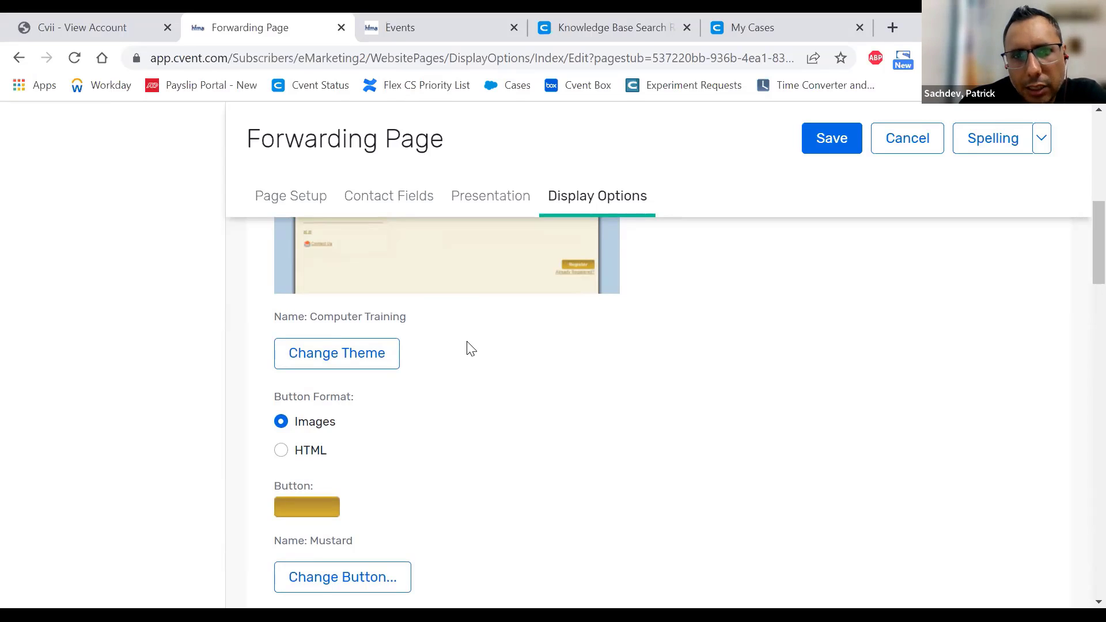
{"action": "scroll", "coordinate": [475, 346], "scroll_direction": "up", "scroll_amount": 3}
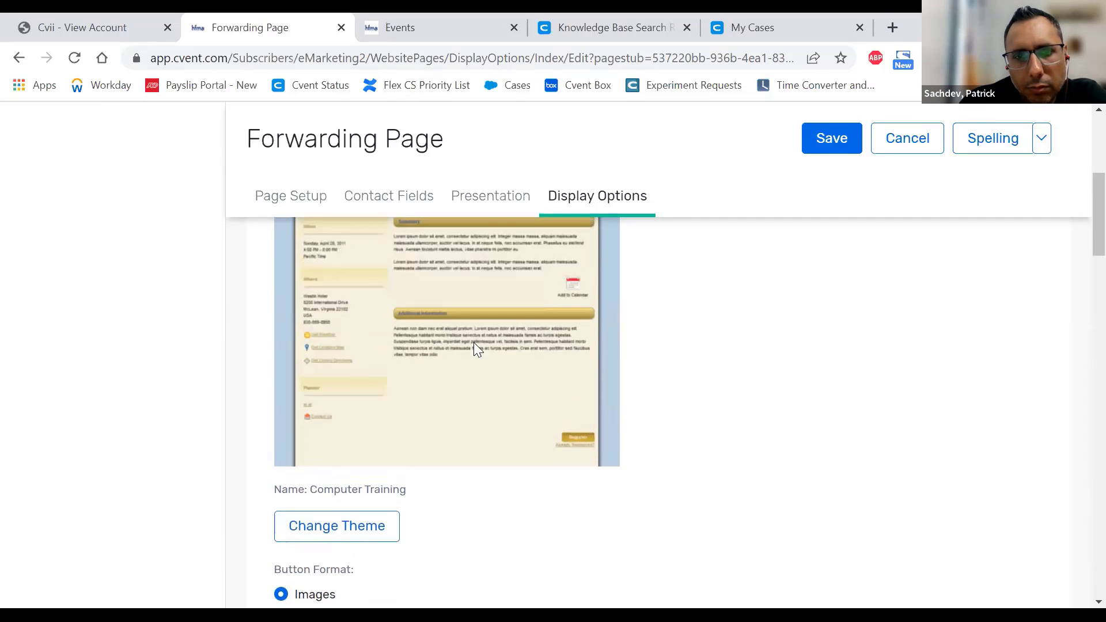
{"action": "scroll", "coordinate": [473, 345], "scroll_direction": "up", "scroll_amount": 2}
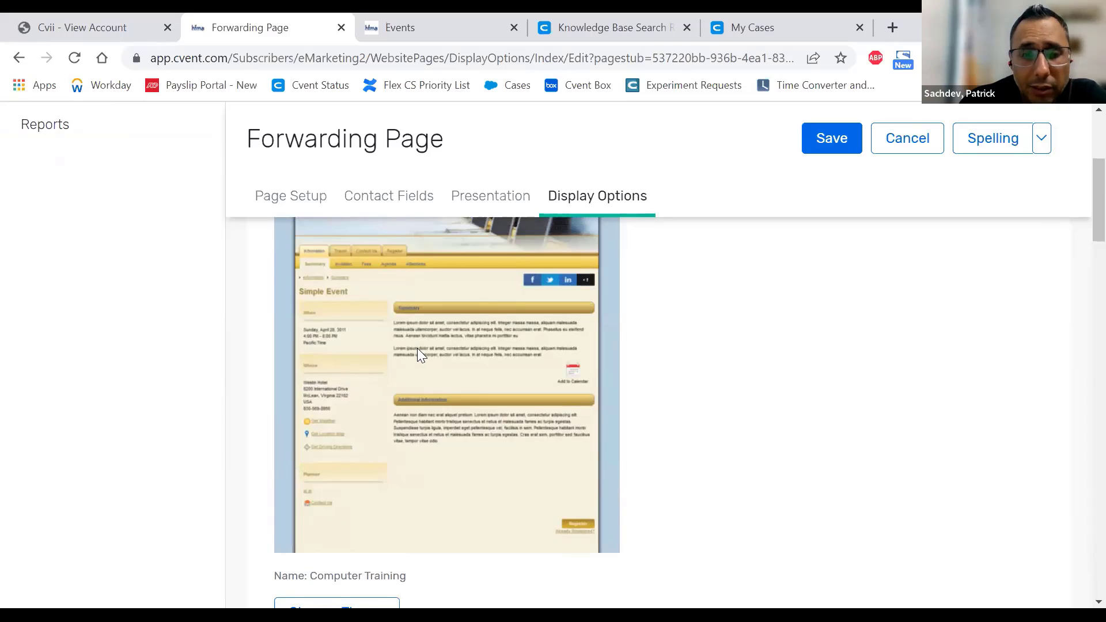
{"action": "scroll", "coordinate": [417, 348], "scroll_direction": "down", "scroll_amount": 5}
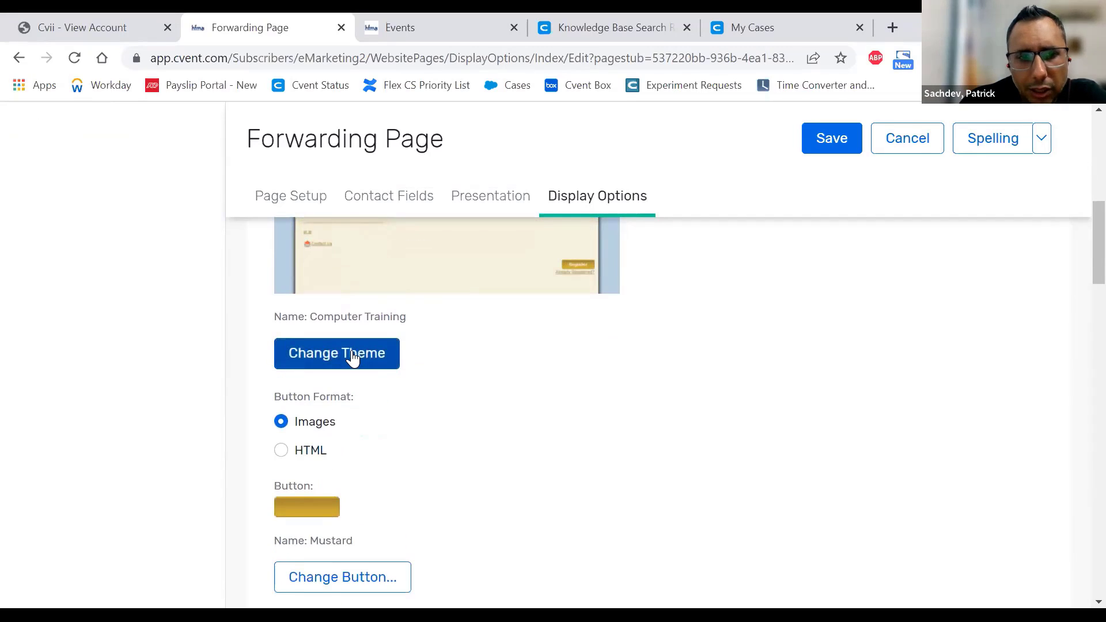
- Apply the Black on Gray theme, found under All Templates after Binary, to the Forwarding Page
{"action": "left_click", "coordinate": [352, 358]}
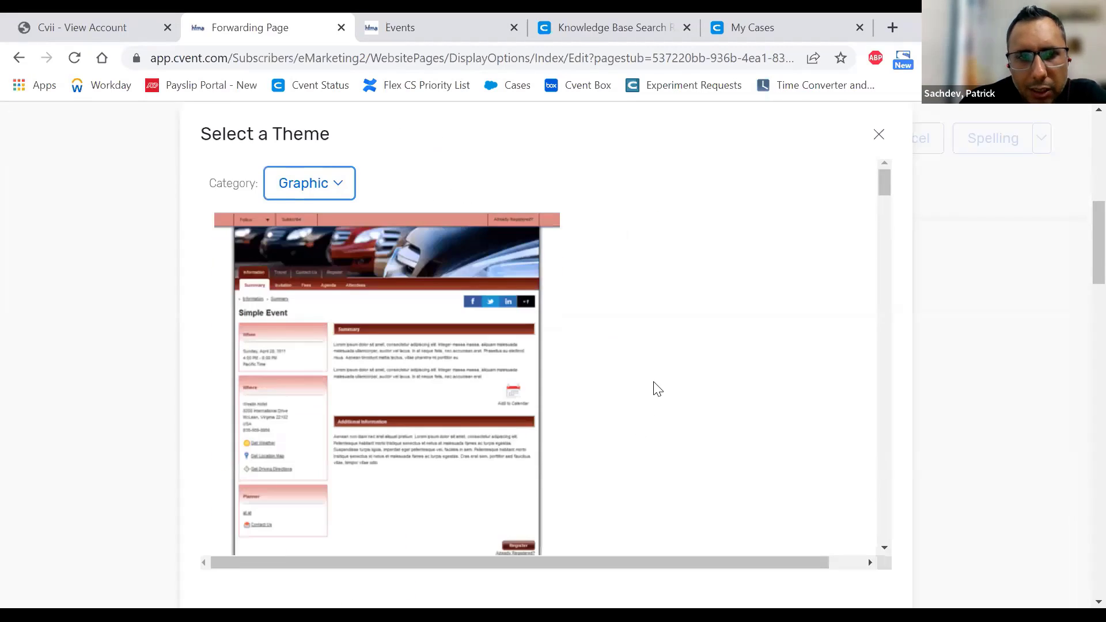
{"action": "scroll", "coordinate": [671, 329], "scroll_direction": "down", "scroll_amount": 5}
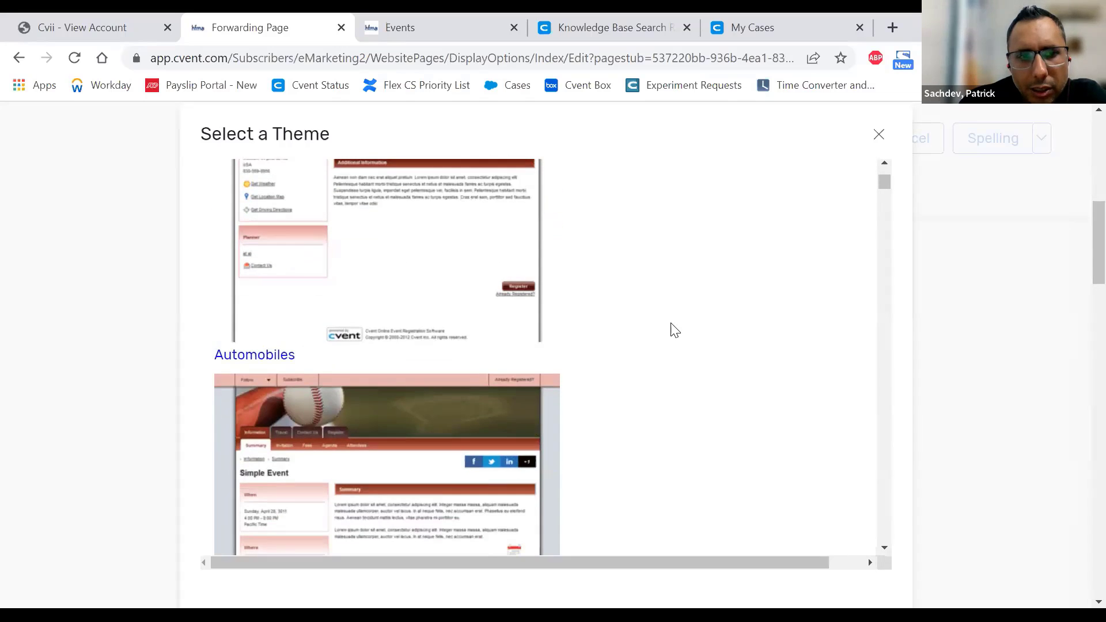
{"action": "scroll", "coordinate": [676, 330], "scroll_direction": "up", "scroll_amount": 5}
{"action": "left_click", "coordinate": [311, 183]}
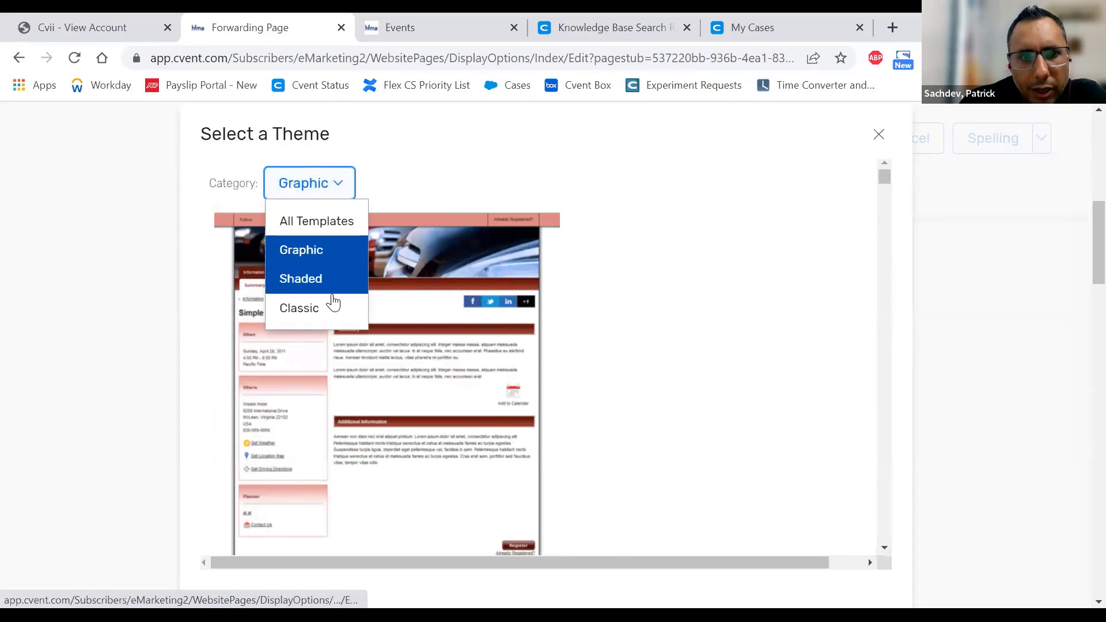
{"action": "left_click", "coordinate": [360, 223]}
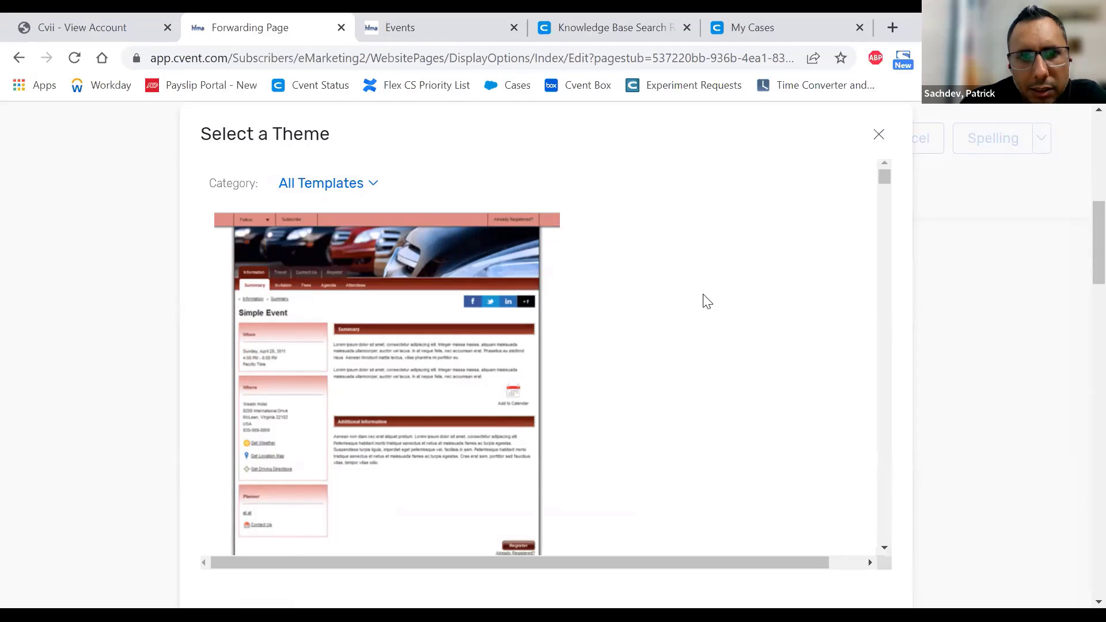
{"action": "scroll", "coordinate": [707, 302], "scroll_direction": "down", "scroll_amount": 13}
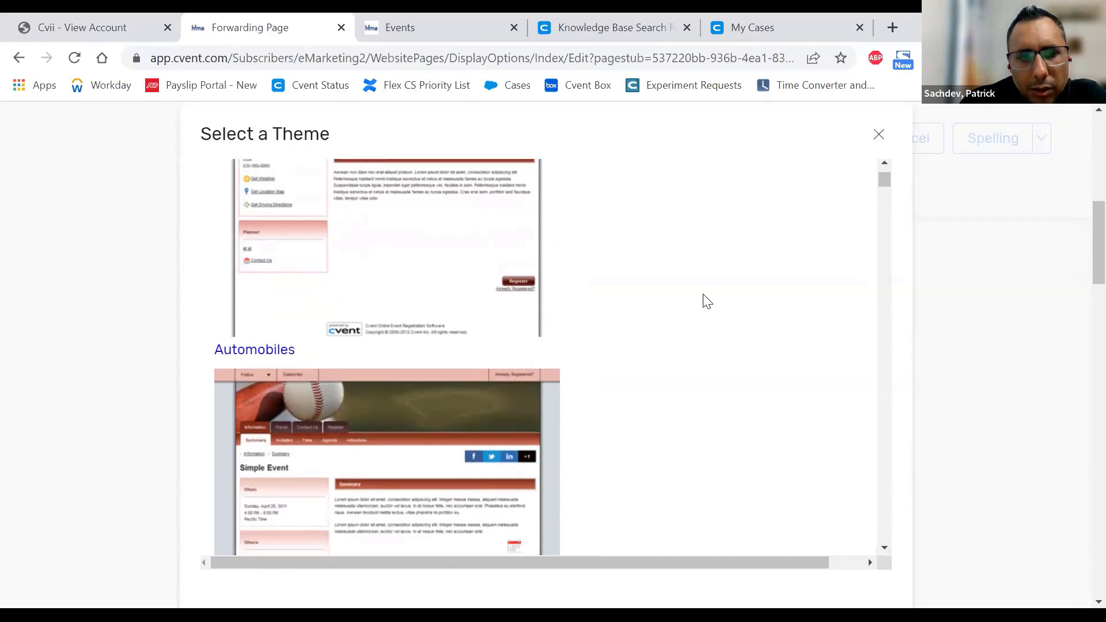
{"action": "scroll", "coordinate": [667, 340], "scroll_direction": "down", "scroll_amount": 4}
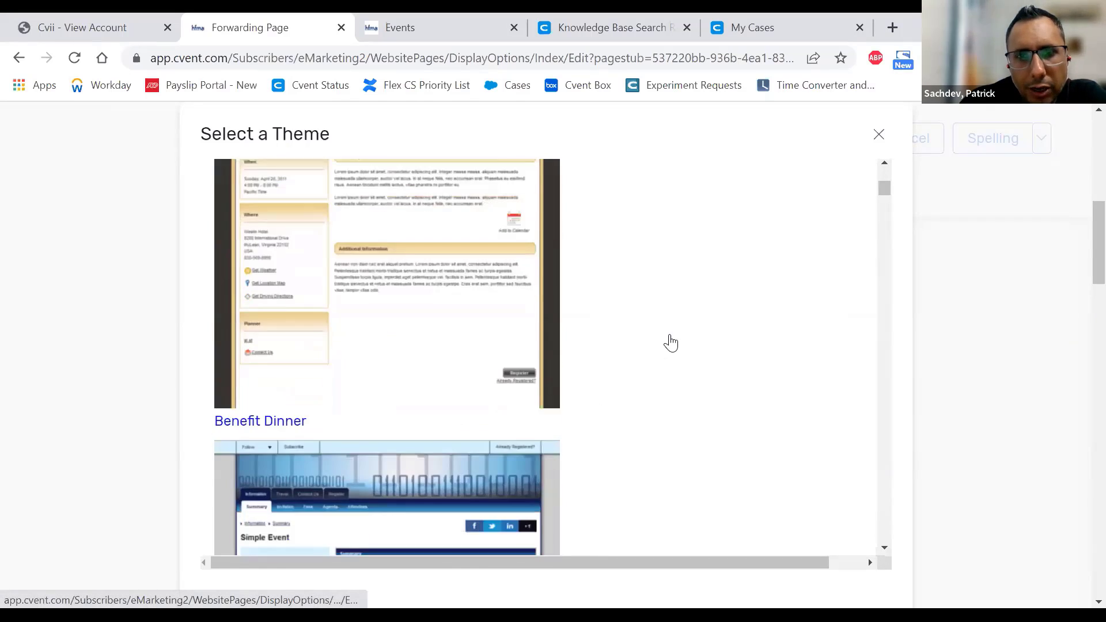
{"action": "scroll", "coordinate": [671, 341], "scroll_direction": "down", "scroll_amount": 5}
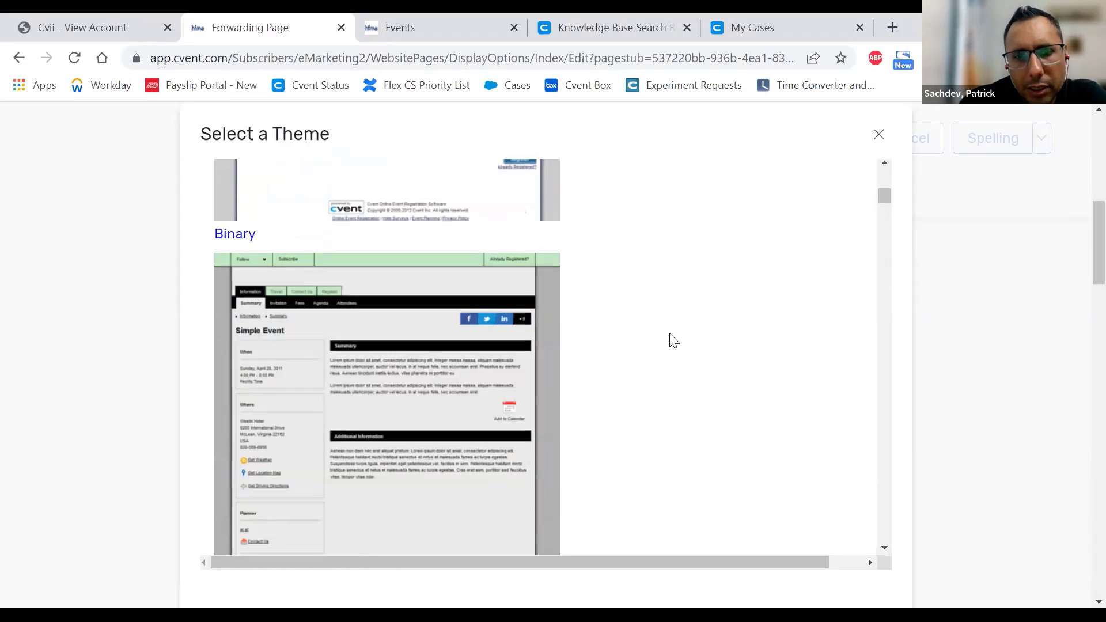
{"action": "left_click", "coordinate": [427, 377]}
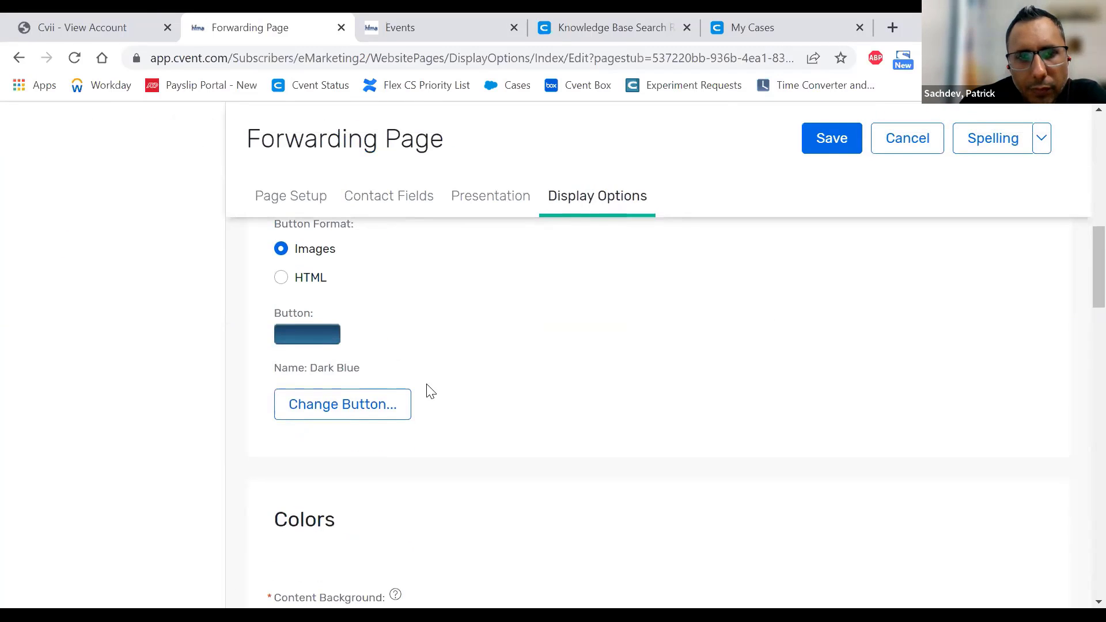
{"action": "left_click", "coordinate": [348, 412]}
{"action": "scroll", "coordinate": [463, 399], "scroll_direction": "down", "scroll_amount": 3}
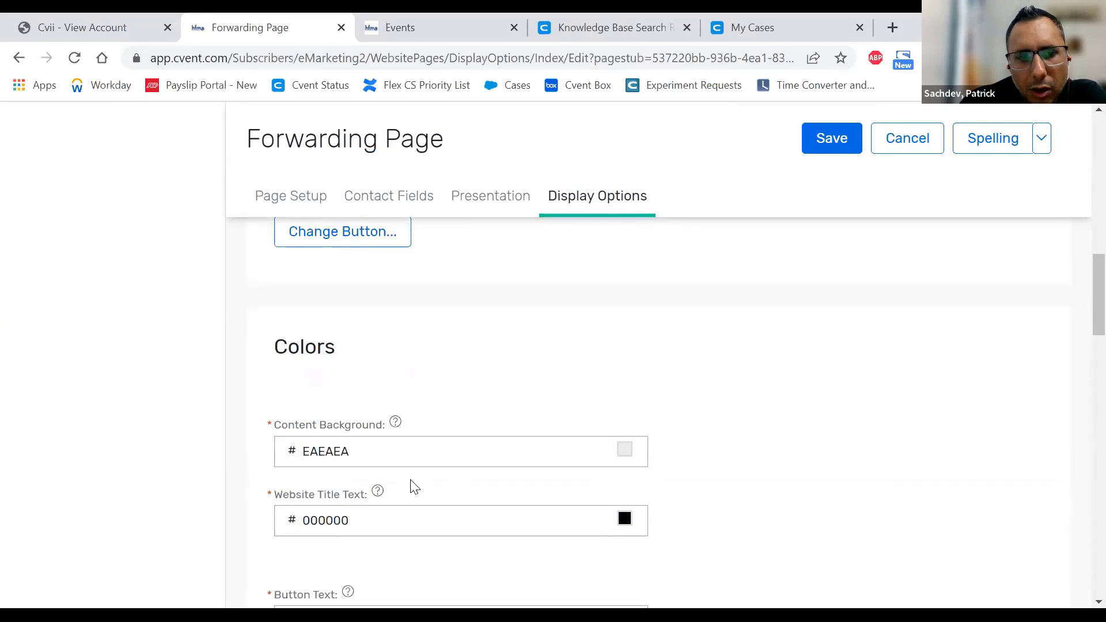
{"action": "scroll", "coordinate": [413, 483], "scroll_direction": "down", "scroll_amount": 5}
{"action": "scroll", "coordinate": [578, 516], "scroll_direction": "down", "scroll_amount": 5}
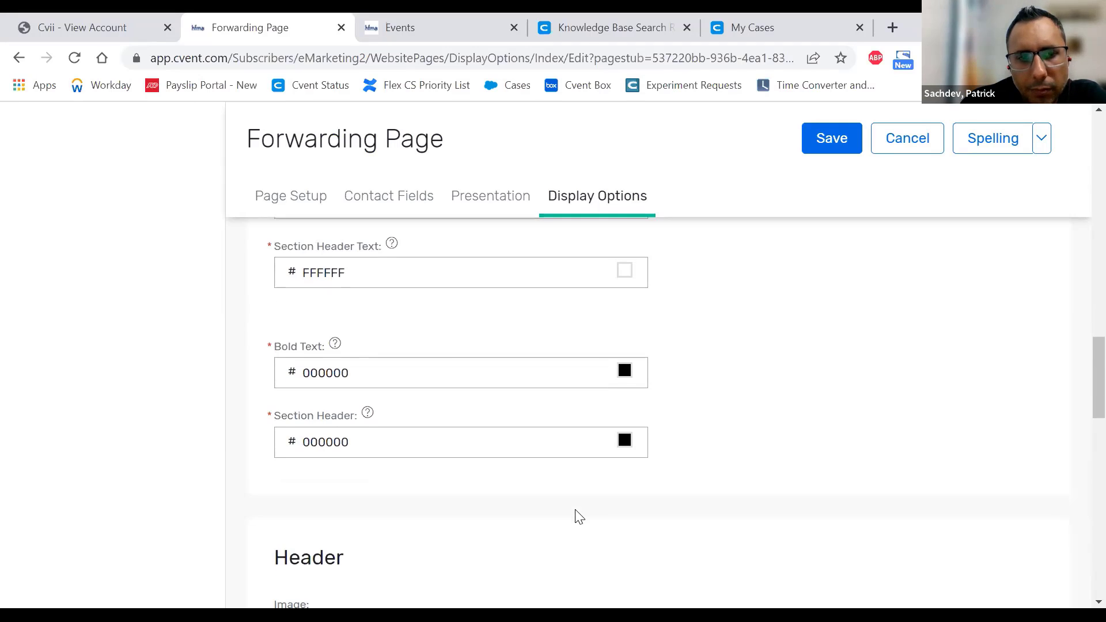
{"action": "scroll", "coordinate": [579, 516], "scroll_direction": "down", "scroll_amount": 3}
{"action": "scroll", "coordinate": [579, 516], "scroll_direction": "down", "scroll_amount": 8}
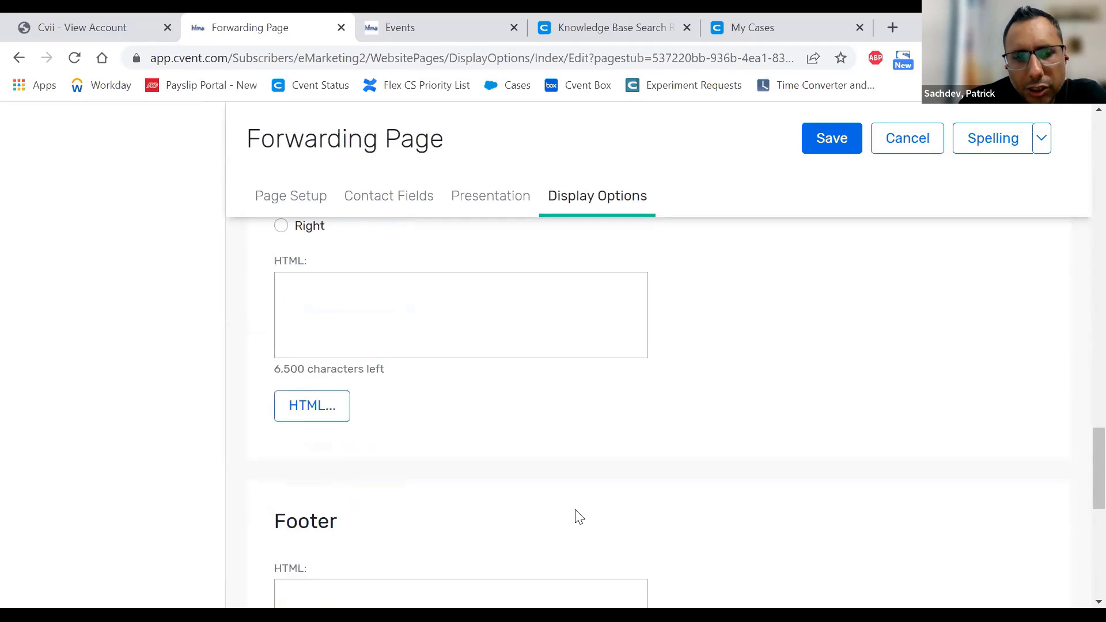
{"action": "scroll", "coordinate": [579, 516], "scroll_direction": "down", "scroll_amount": 3}
{"action": "scroll", "coordinate": [576, 514], "scroll_direction": "up", "scroll_amount": 20}
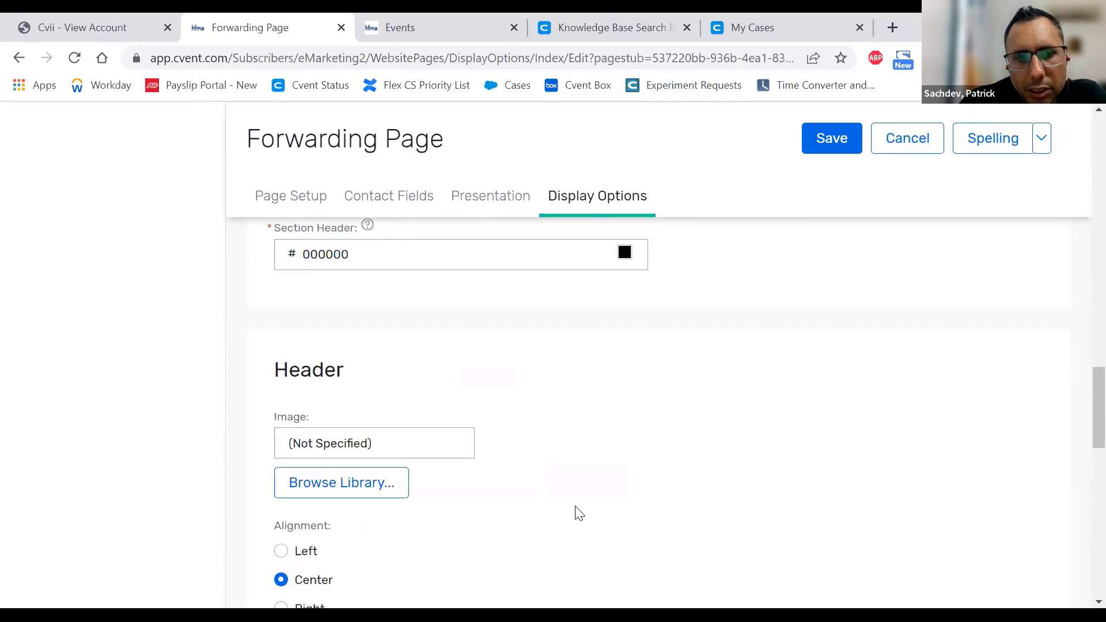
{"action": "scroll", "coordinate": [564, 517], "scroll_direction": "down", "scroll_amount": 5}
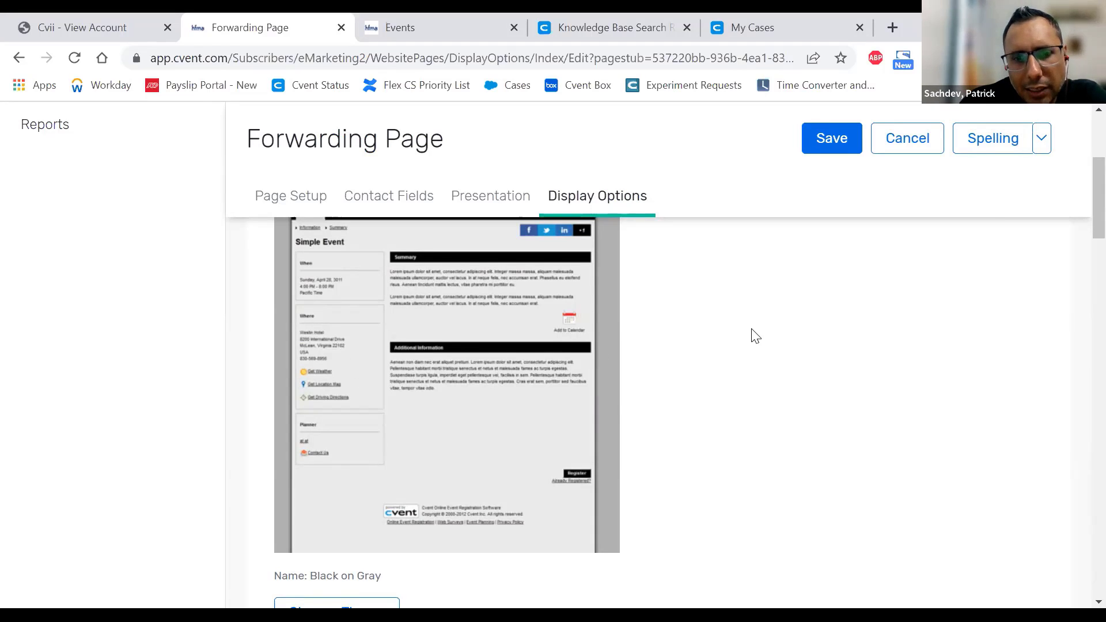
{"action": "scroll", "coordinate": [753, 332], "scroll_direction": "down", "scroll_amount": 6}
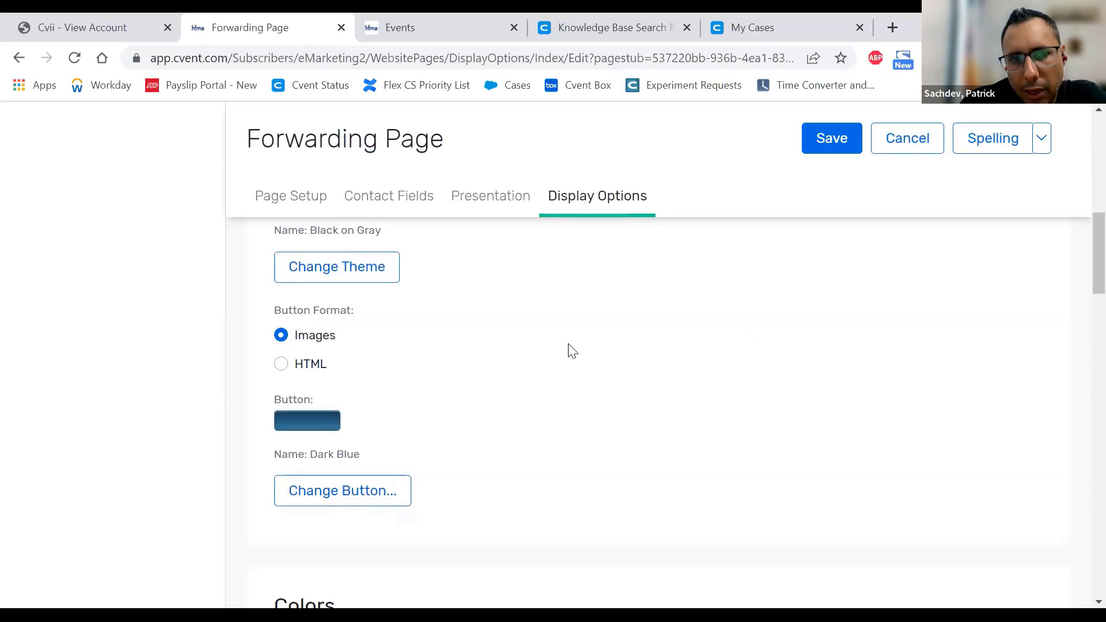
{"action": "scroll", "coordinate": [544, 353], "scroll_direction": "down", "scroll_amount": 6}
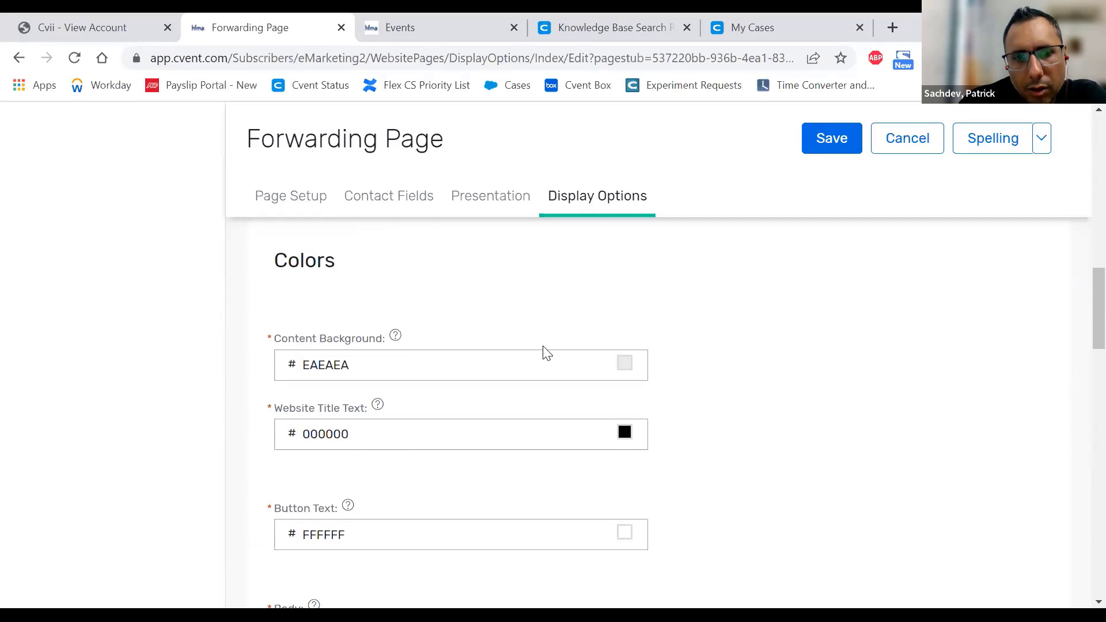
{"action": "scroll", "coordinate": [546, 353], "scroll_direction": "down", "scroll_amount": 2}
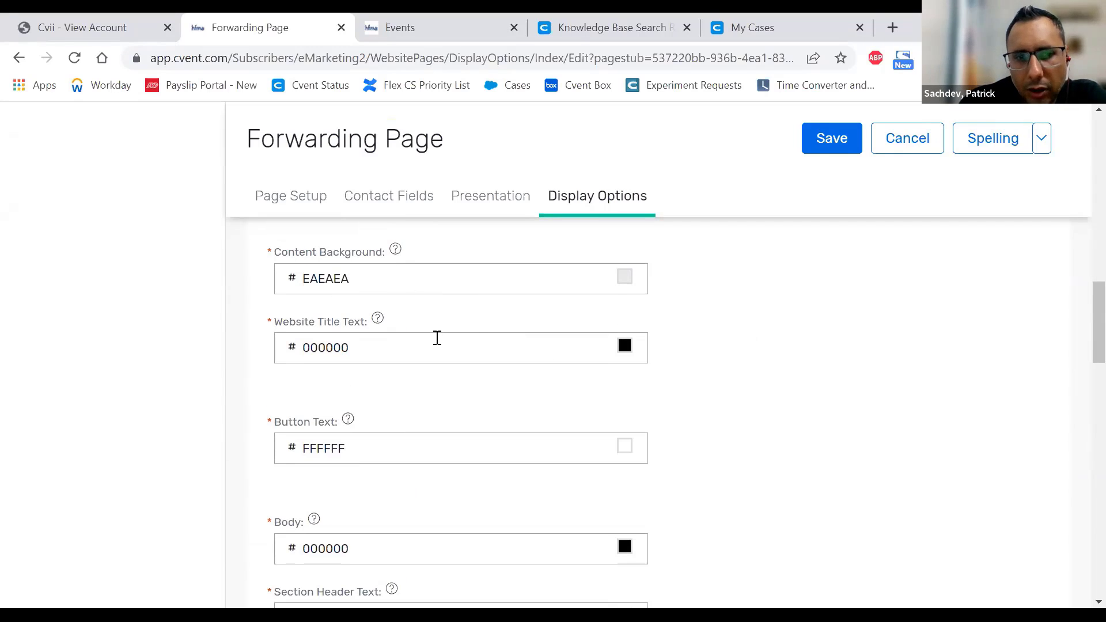
{"action": "scroll", "coordinate": [437, 338], "scroll_direction": "down", "scroll_amount": 2}
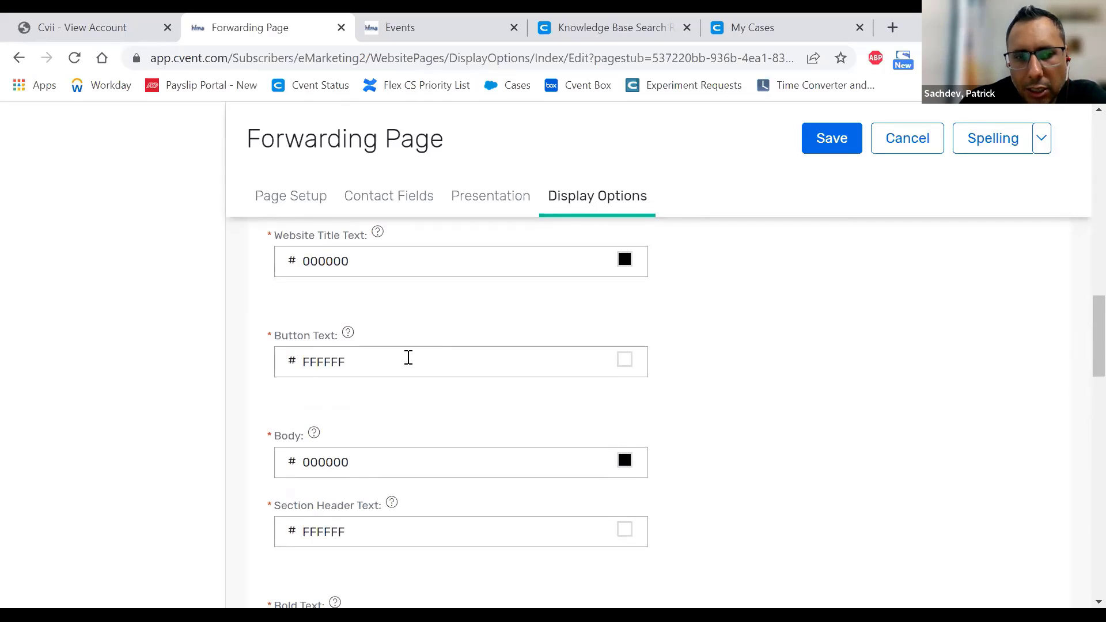
{"action": "scroll", "coordinate": [406, 357], "scroll_direction": "down", "scroll_amount": 3}
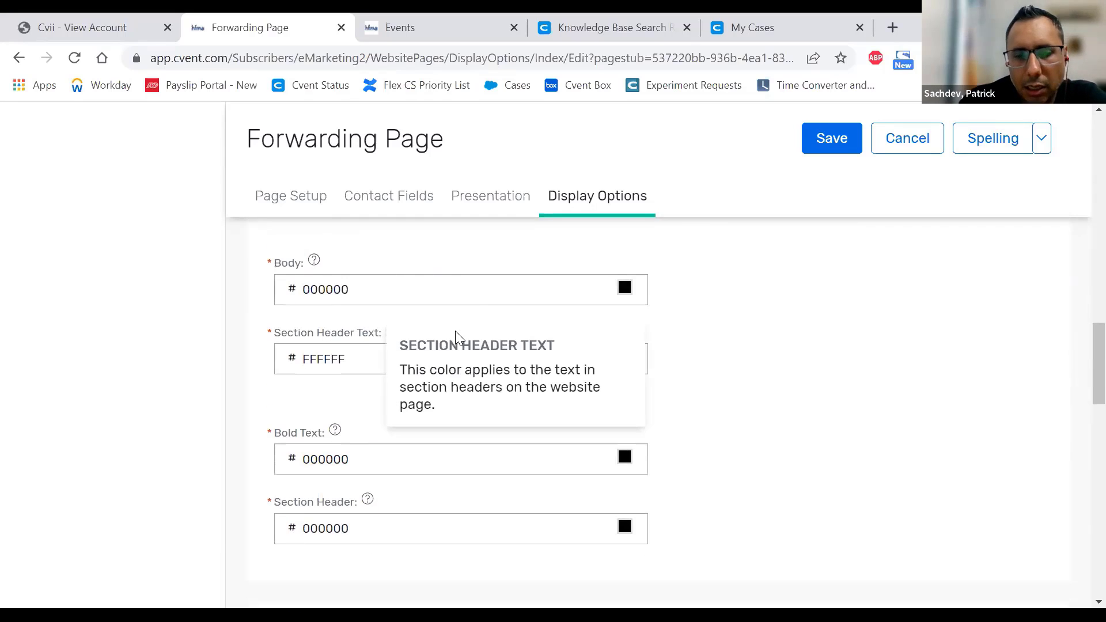
{"action": "scroll", "coordinate": [951, 511], "scroll_direction": "down", "scroll_amount": 4}
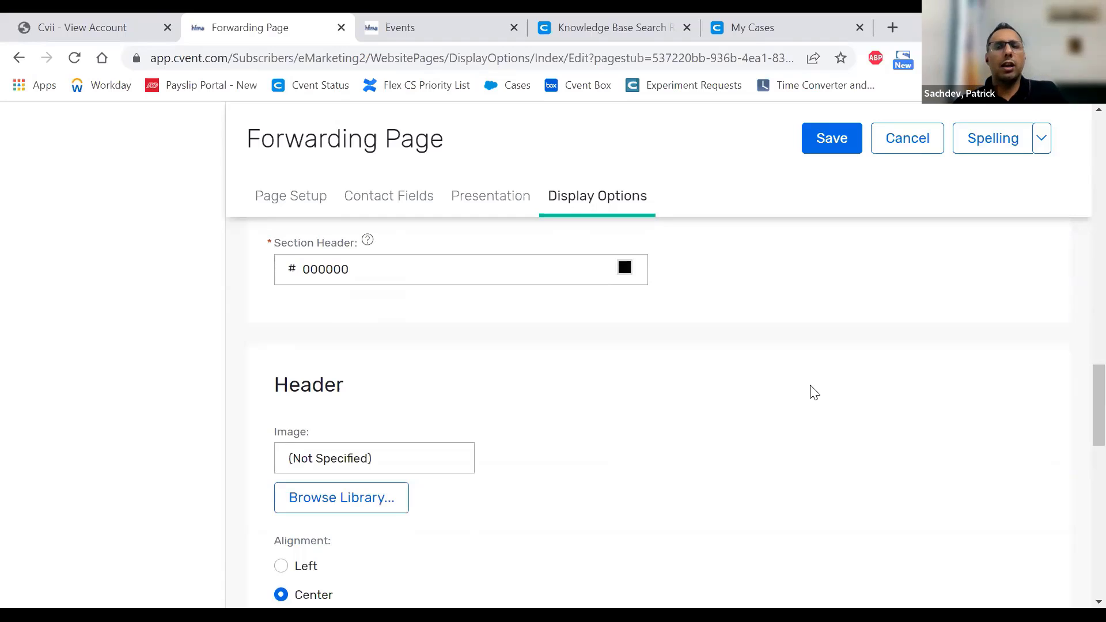
{"action": "scroll", "coordinate": [796, 375], "scroll_direction": "down", "scroll_amount": 3}
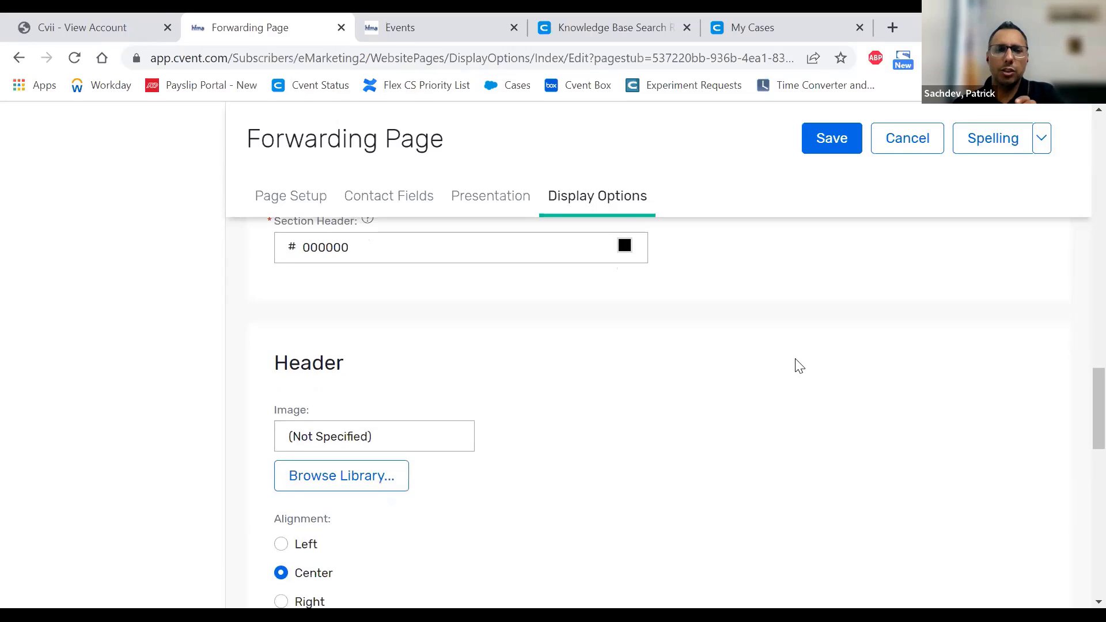
{"action": "scroll", "coordinate": [798, 366], "scroll_direction": "down", "scroll_amount": 8}
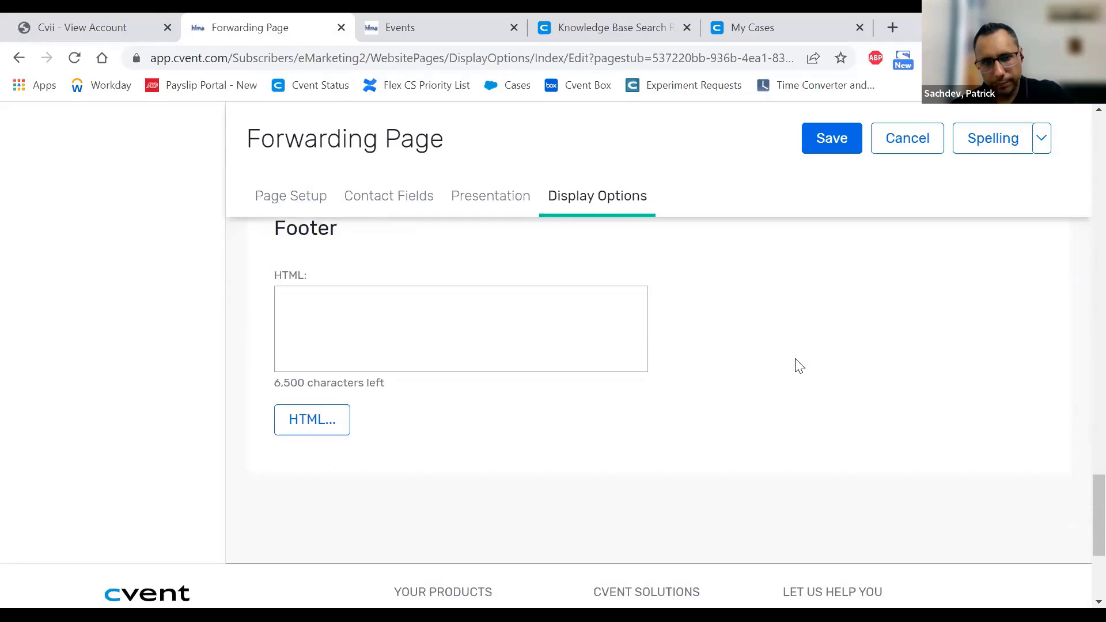
{"action": "scroll", "coordinate": [403, 506], "scroll_direction": "up", "scroll_amount": 3}
{"action": "left_click", "coordinate": [480, 492]}
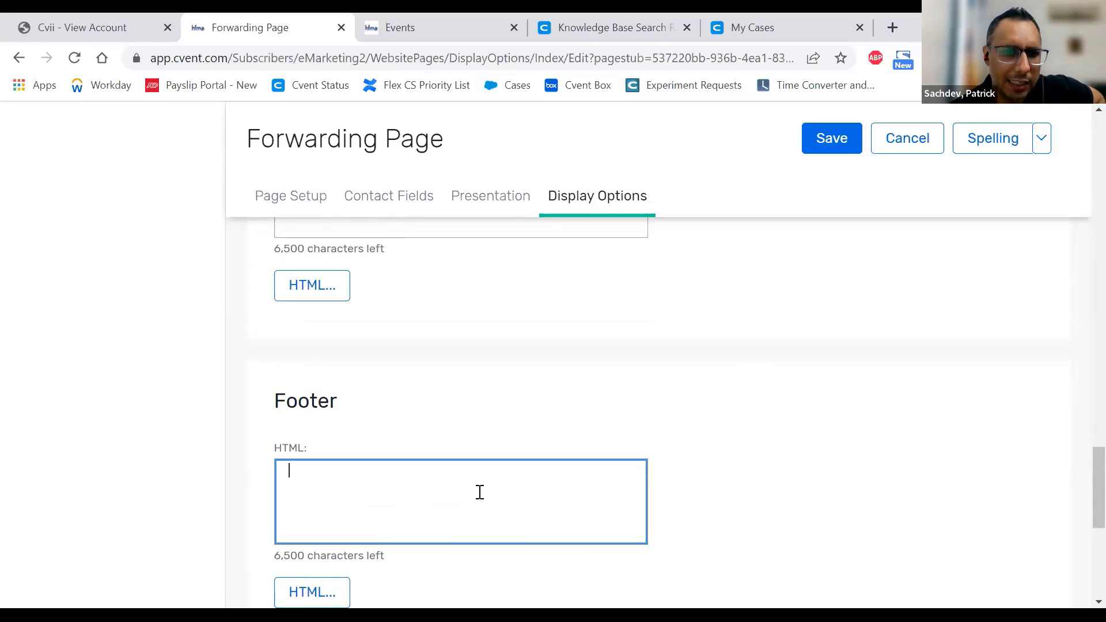
{"action": "scroll", "coordinate": [463, 465], "scroll_direction": "up", "scroll_amount": 3}
{"action": "left_click", "coordinate": [313, 329]}
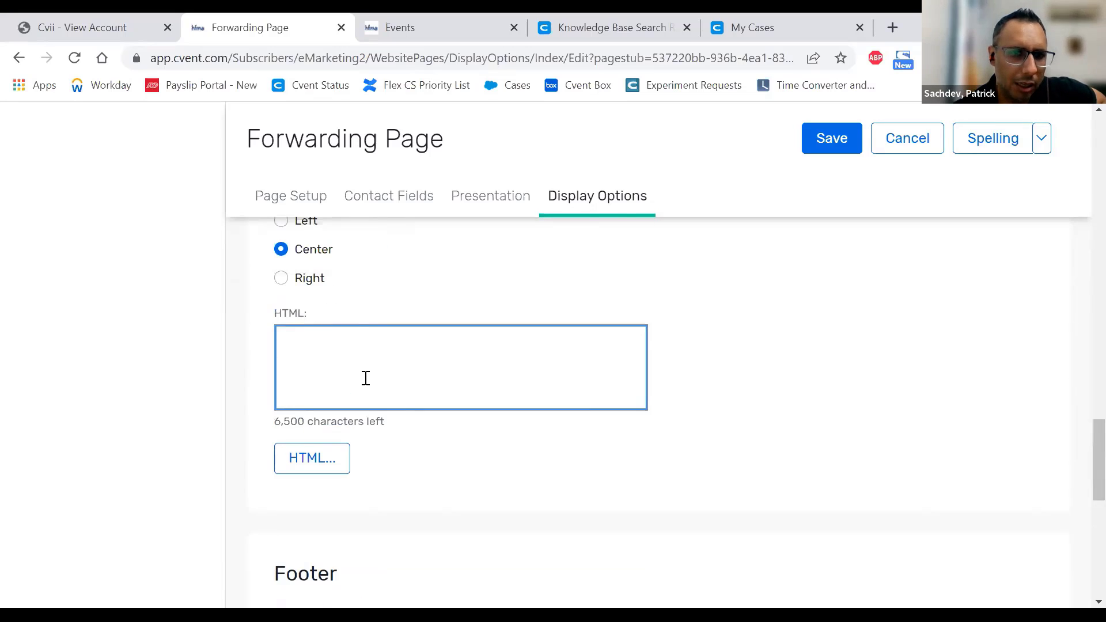
{"action": "scroll", "coordinate": [366, 378], "scroll_direction": "up", "scroll_amount": 3}
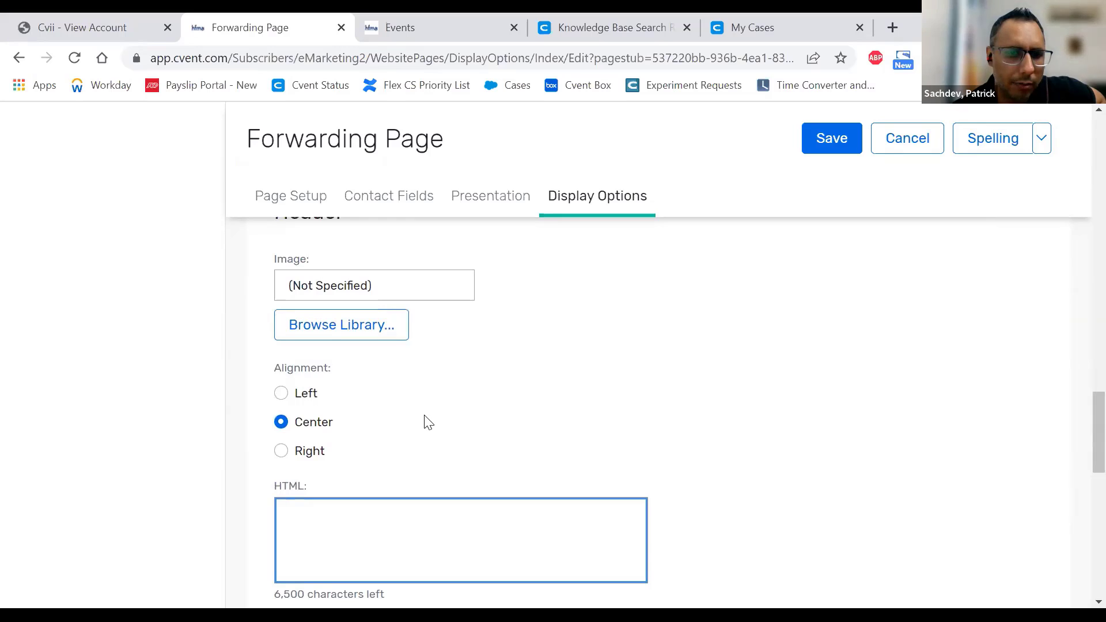
{"action": "scroll", "coordinate": [428, 423], "scroll_direction": "down", "scroll_amount": 3}
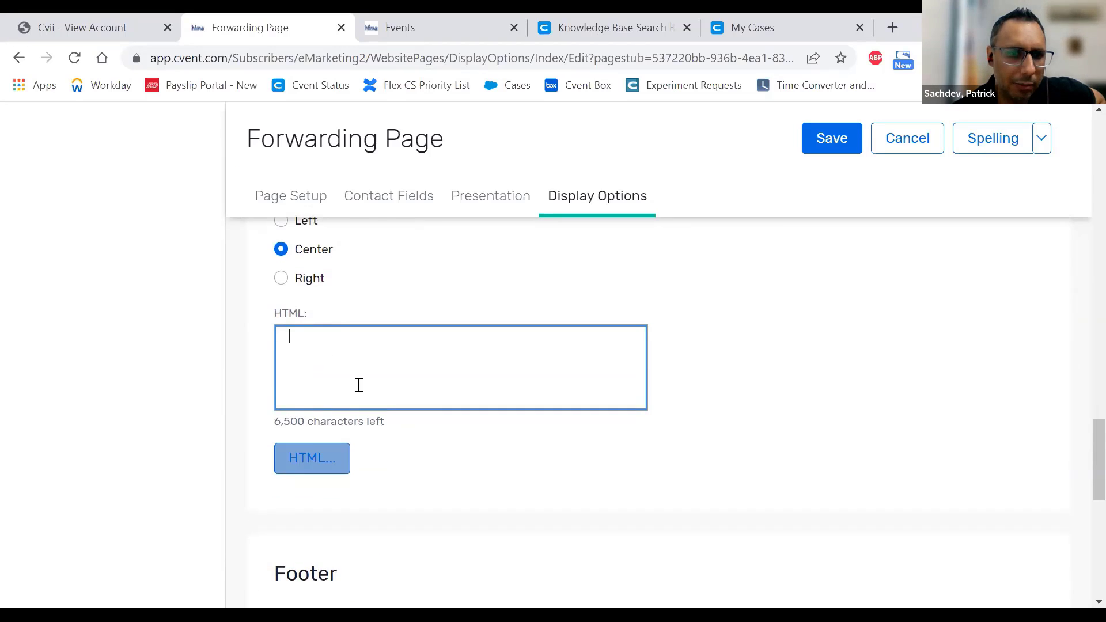
{"action": "scroll", "coordinate": [360, 381], "scroll_direction": "down", "scroll_amount": 4}
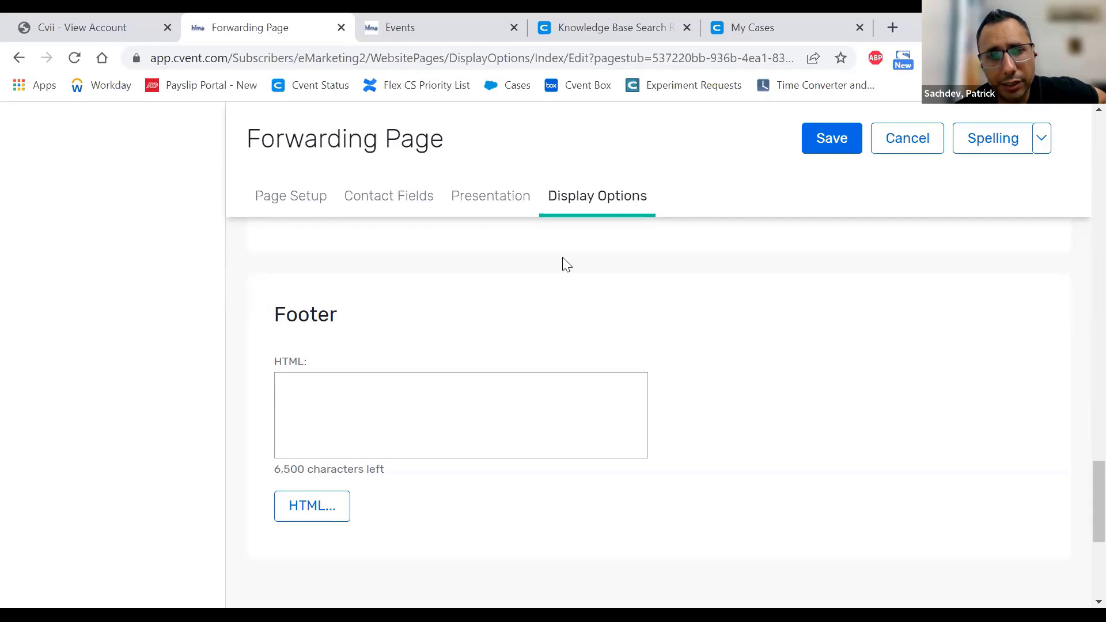
{"action": "scroll", "coordinate": [805, 303], "scroll_direction": "up", "scroll_amount": 4}
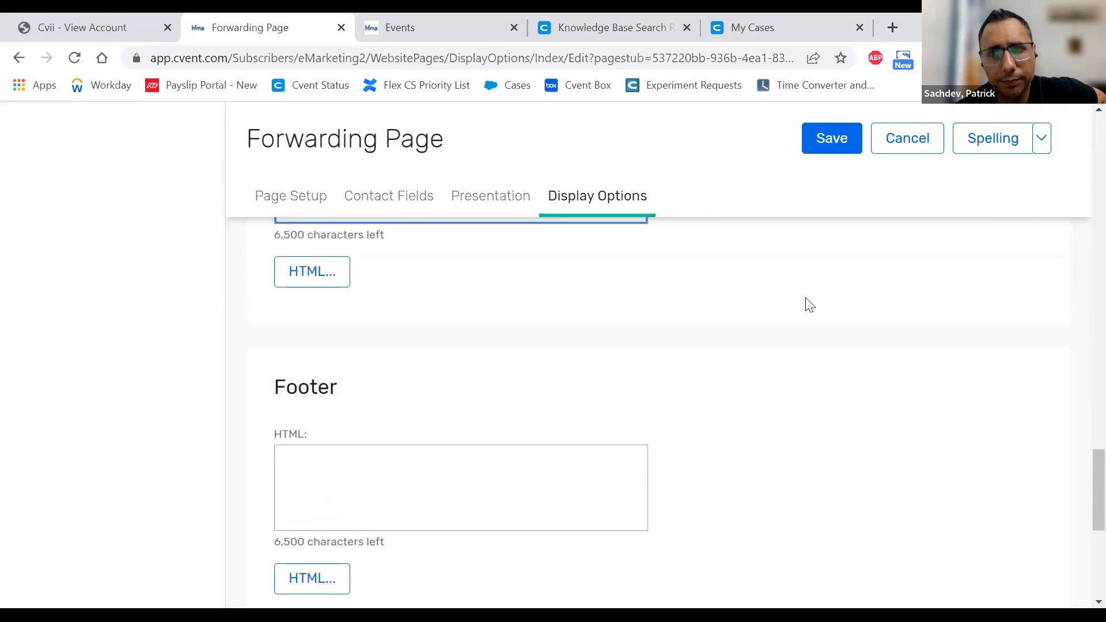
- Cancel the Forwarding Page changes, go to Alerts and start a new email alert
{"action": "left_click", "coordinate": [908, 150]}
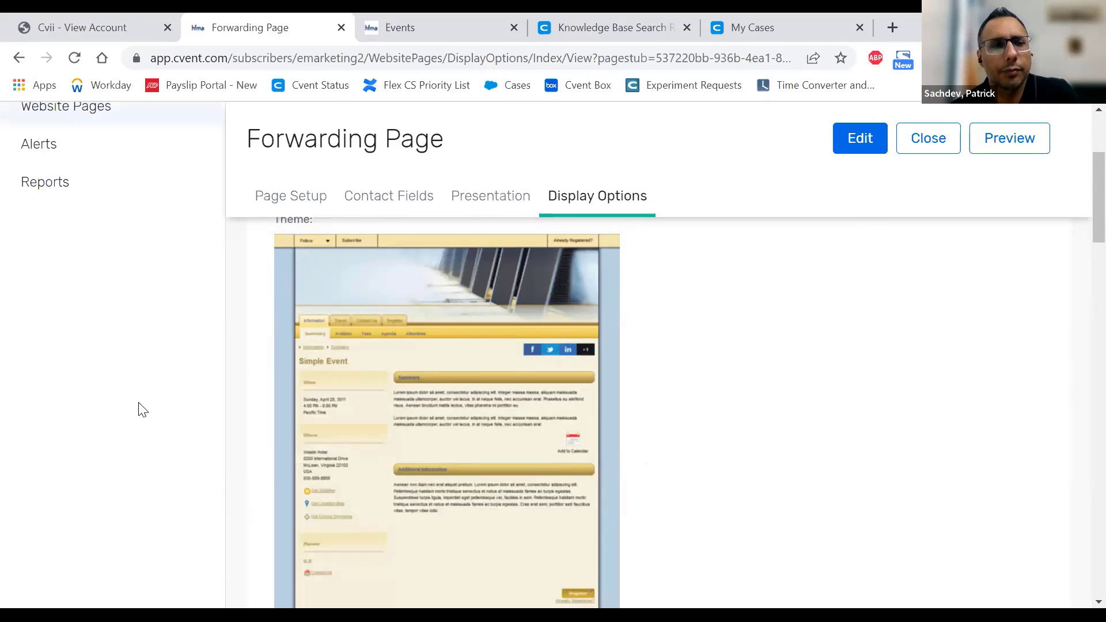
{"action": "scroll", "coordinate": [103, 257], "scroll_direction": "up", "scroll_amount": 1}
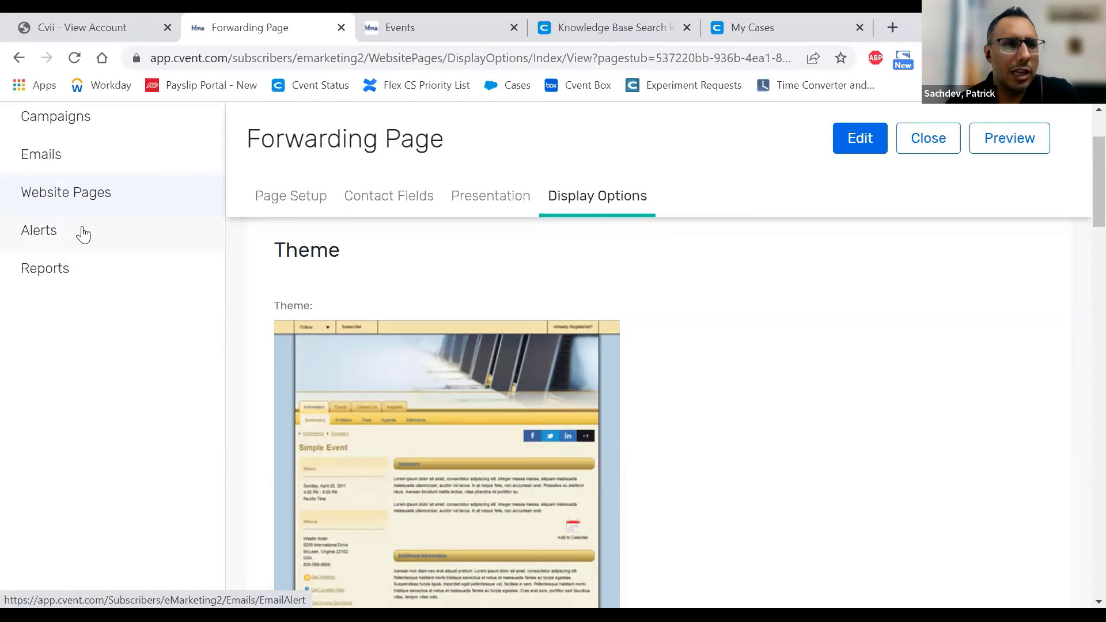
{"action": "left_click", "coordinate": [83, 232]}
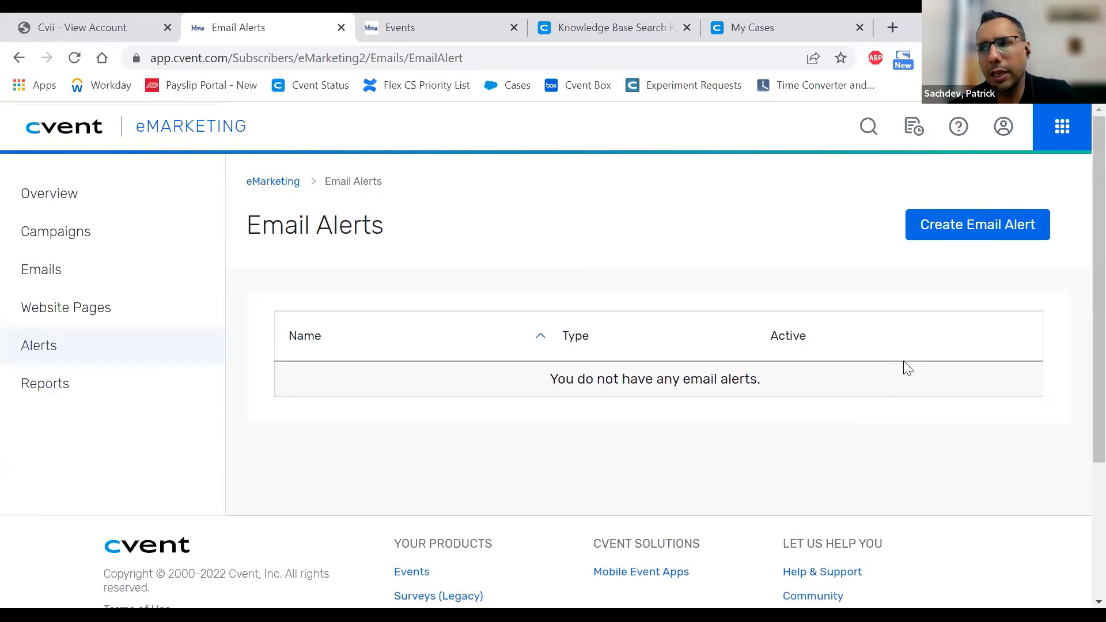
{"action": "left_click", "coordinate": [949, 233]}
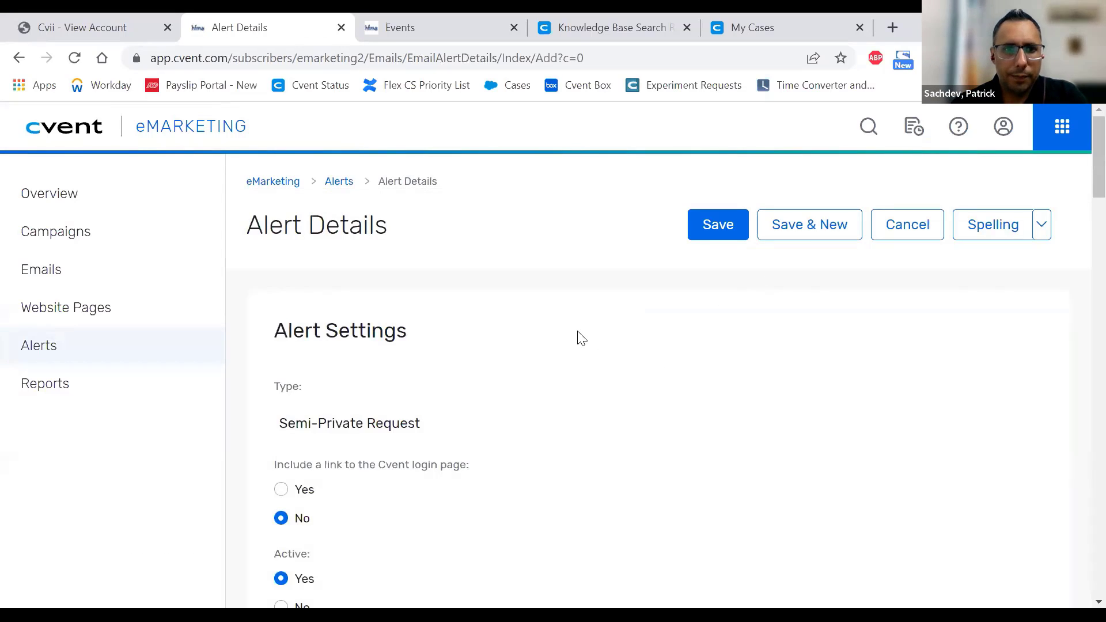
{"action": "scroll", "coordinate": [580, 337], "scroll_direction": "down", "scroll_amount": 3}
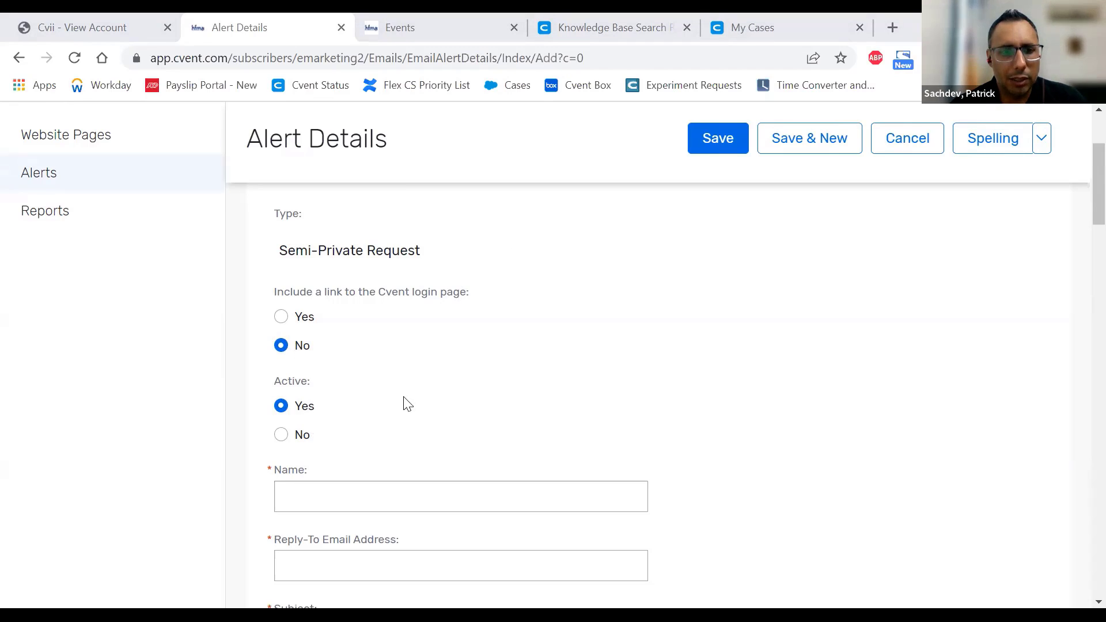
{"action": "scroll", "coordinate": [404, 403], "scroll_direction": "down", "scroll_amount": 3}
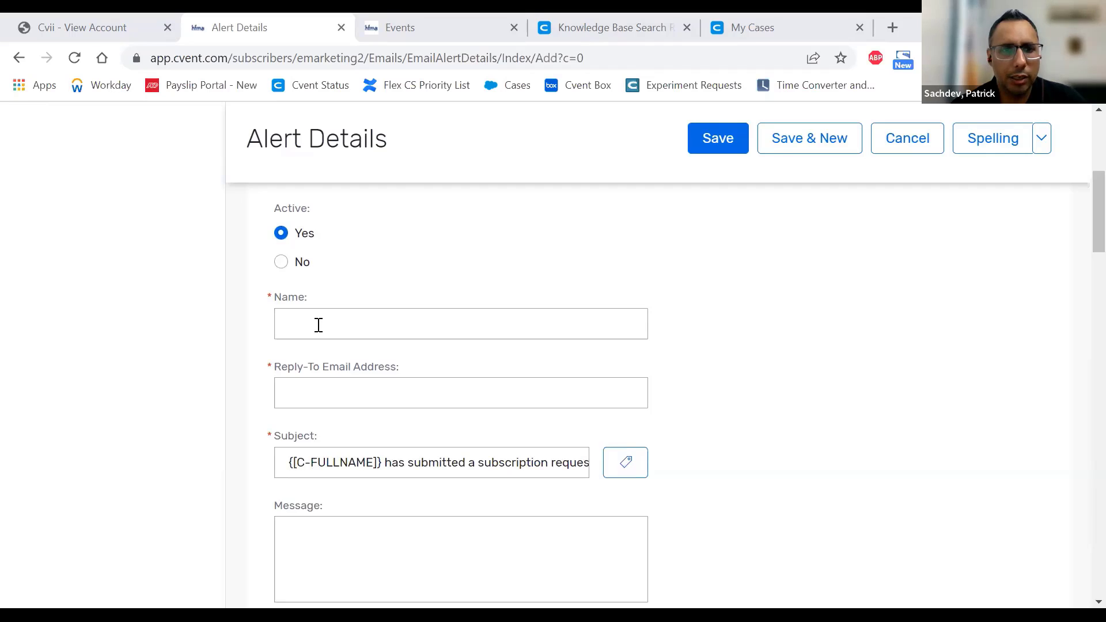
{"action": "left_click", "coordinate": [318, 325]}
{"action": "scroll", "coordinate": [319, 326], "scroll_direction": "down", "scroll_amount": 1}
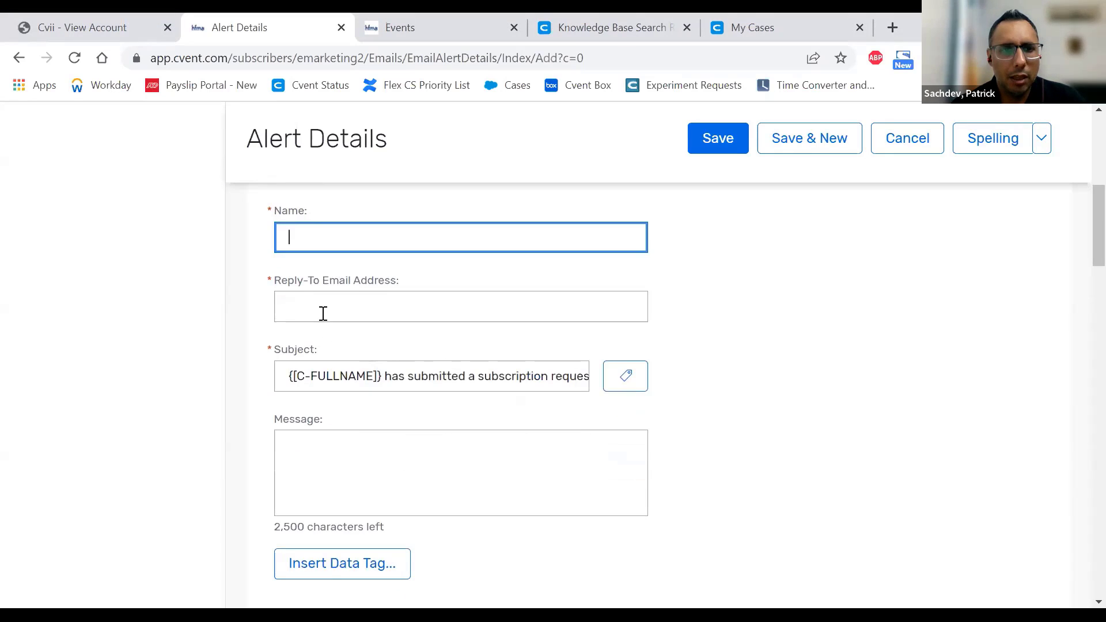
{"action": "left_click", "coordinate": [323, 311]}
{"action": "scroll", "coordinate": [323, 312], "scroll_direction": "down", "scroll_amount": 1}
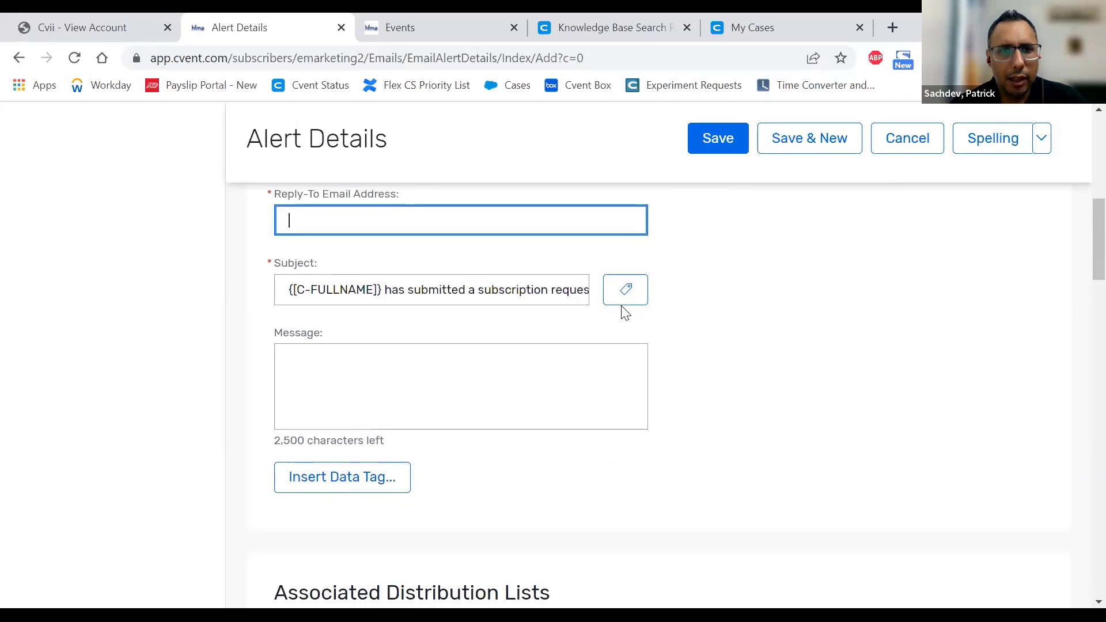
{"action": "left_click", "coordinate": [475, 290]}
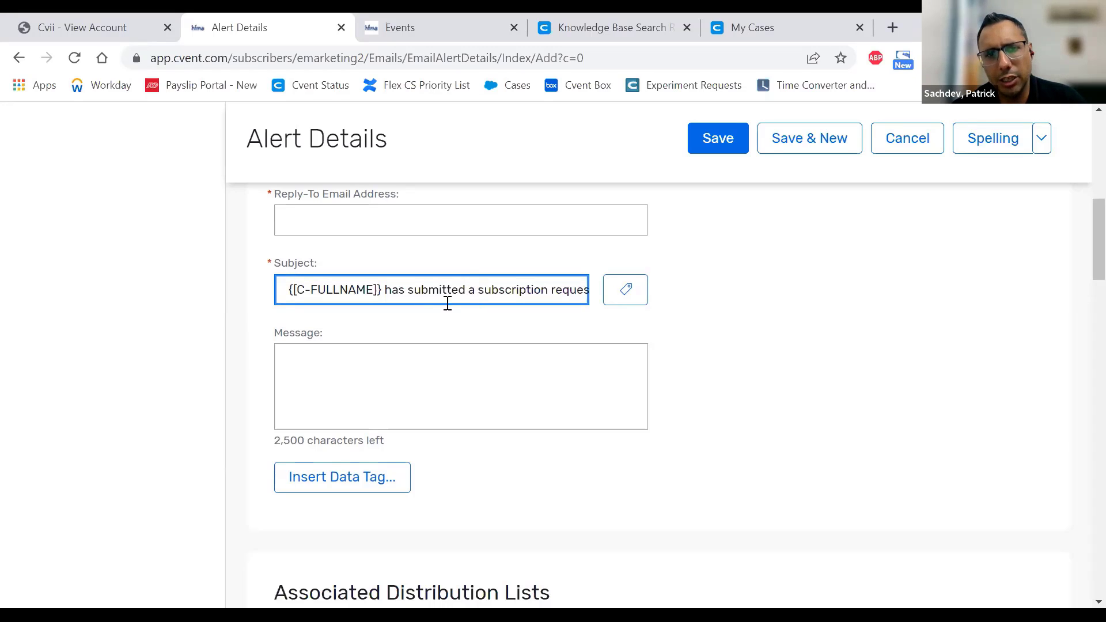
{"action": "left_click_drag", "start_coordinate": [382, 291], "coordinate": [627, 319]}
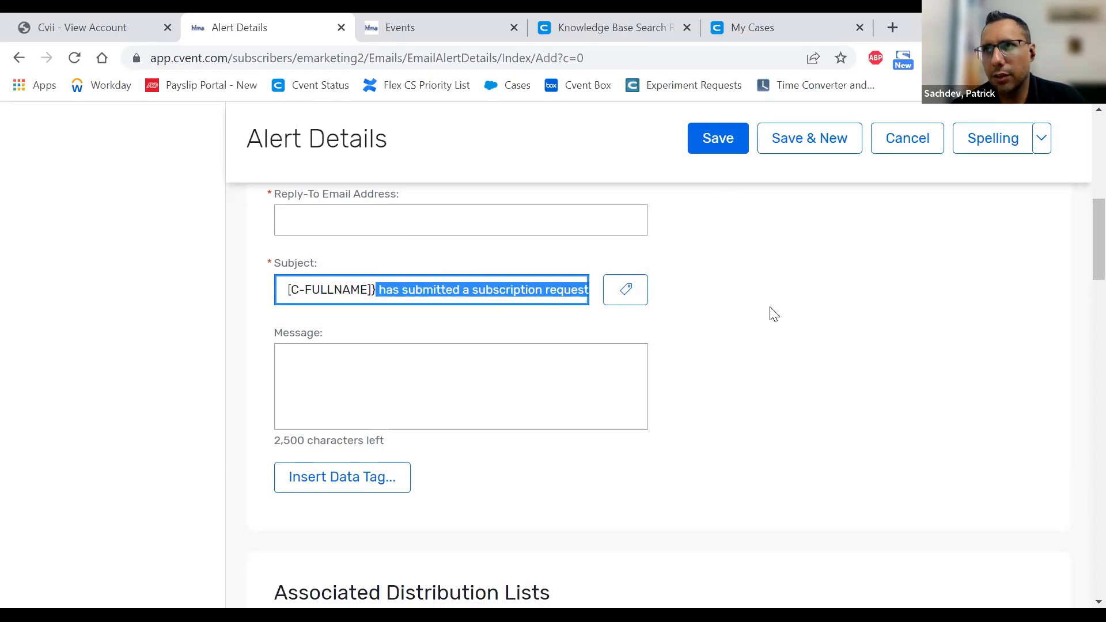
{"action": "scroll", "coordinate": [805, 323], "scroll_direction": "up", "scroll_amount": 5}
{"action": "scroll", "coordinate": [806, 323], "scroll_direction": "up", "scroll_amount": 3}
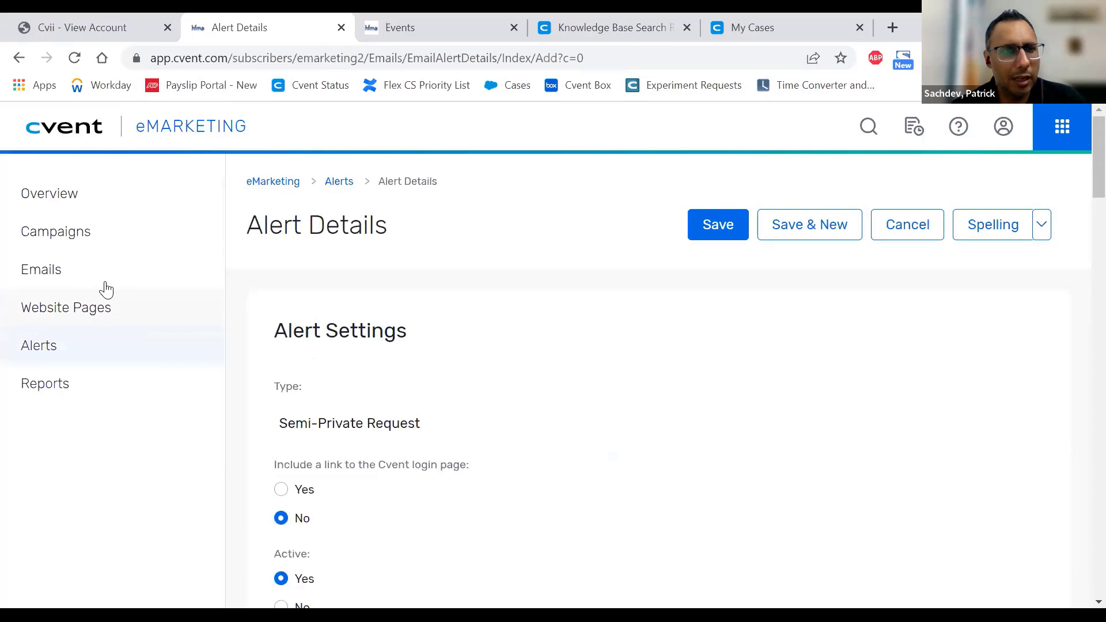
- Open Website Pages in a new browser tab, then go to Alerts and create an email alert
{"action": "right_click", "coordinate": [88, 317]}
{"action": "left_click", "coordinate": [87, 312]}
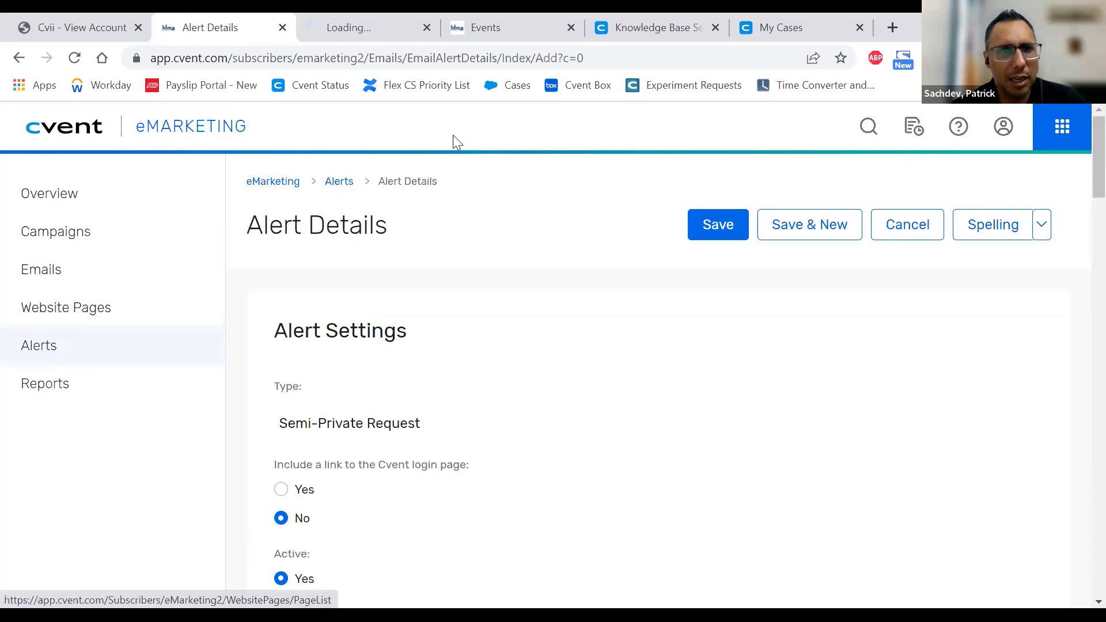
{"action": "left_click", "coordinate": [341, 20]}
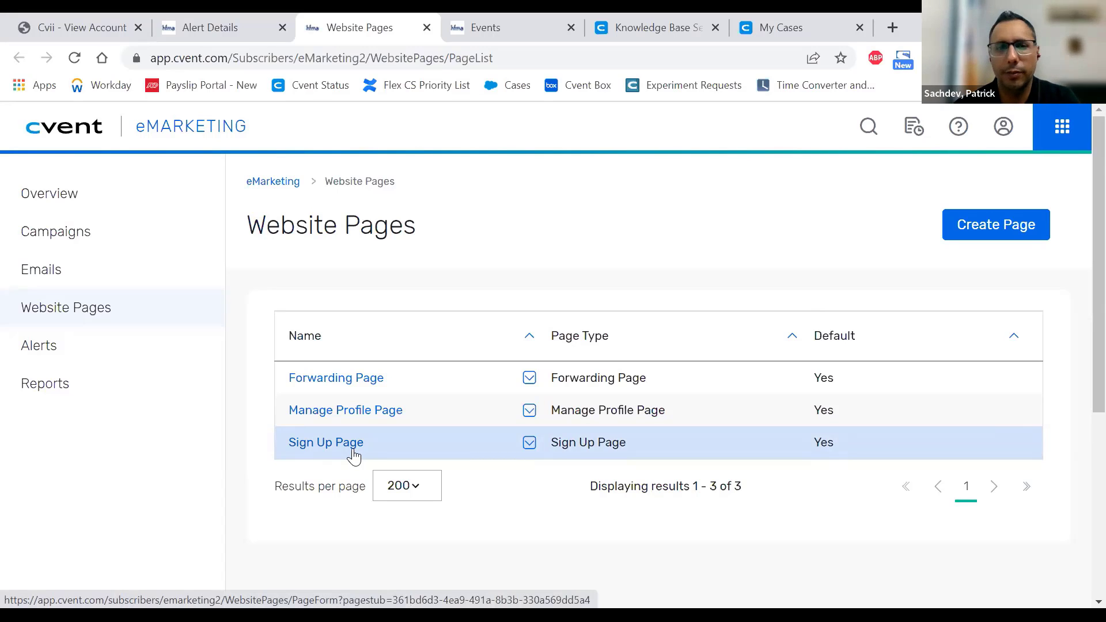
{"action": "left_click", "coordinate": [49, 352]}
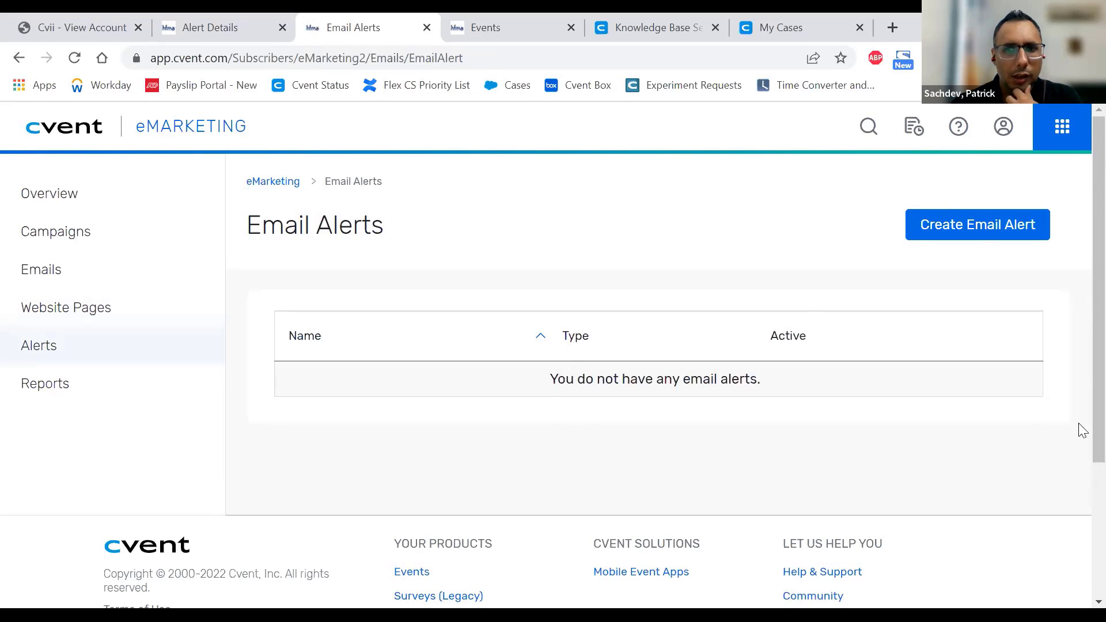
{"action": "left_click", "coordinate": [974, 233]}
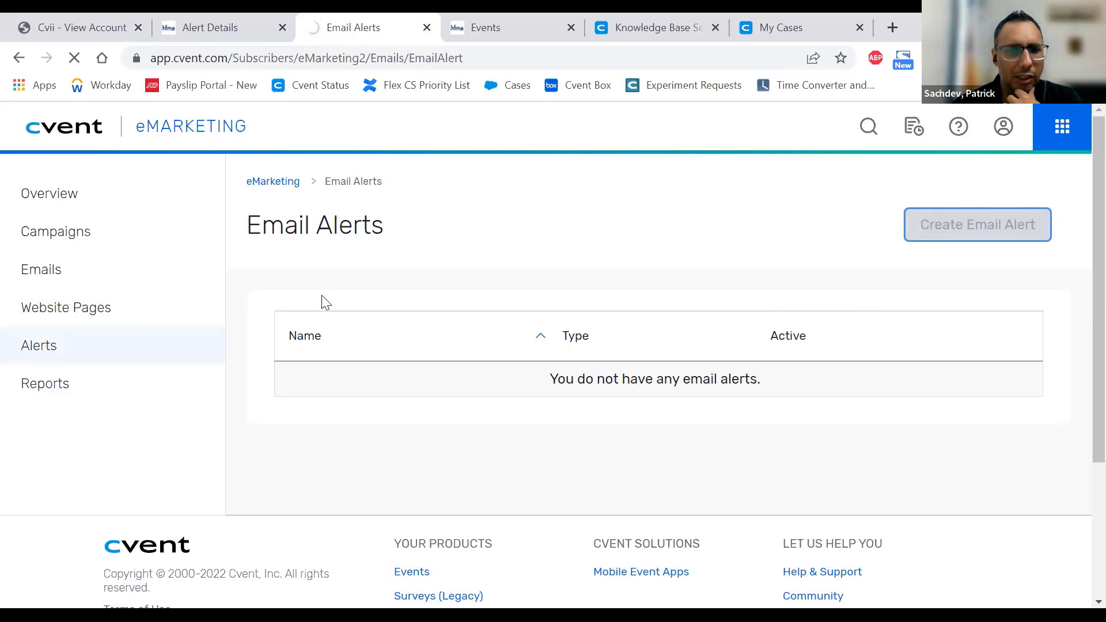
- Look over the alert's Name, Reply-To, Subject and Message fields without changing them
{"action": "scroll", "coordinate": [407, 395], "scroll_direction": "down", "scroll_amount": 6}
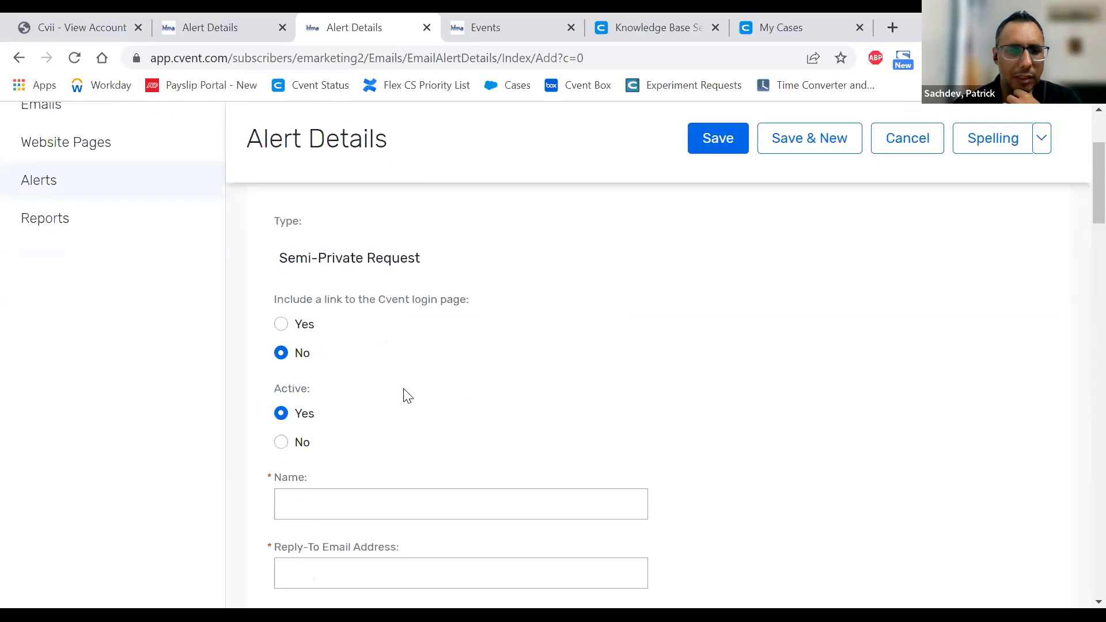
{"action": "left_click", "coordinate": [294, 324]}
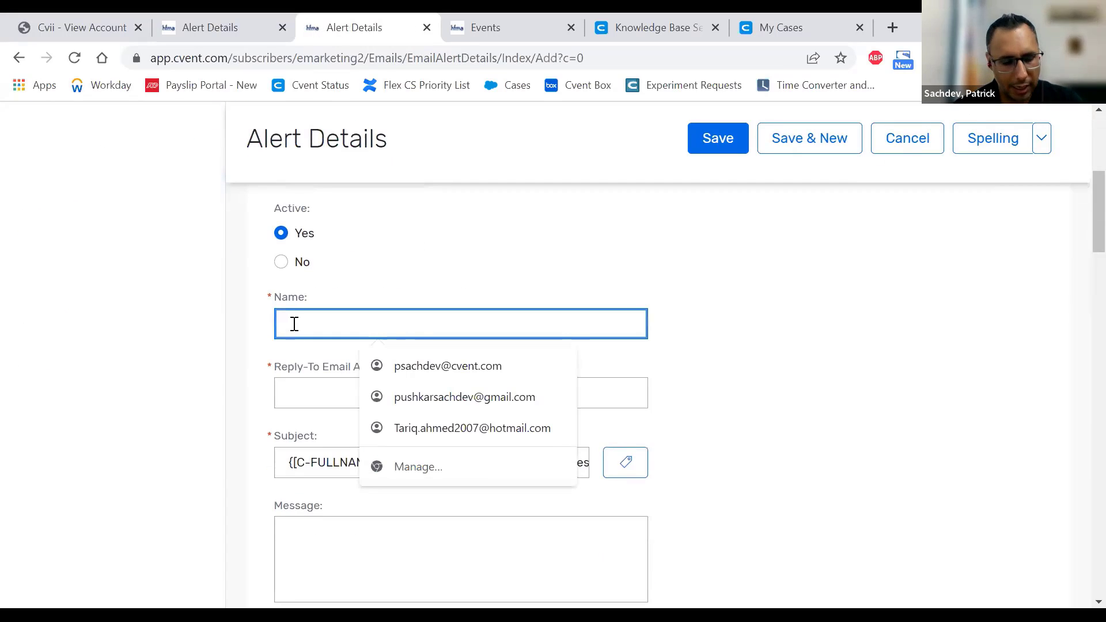
{"action": "left_click", "coordinate": [326, 391]}
{"action": "scroll", "coordinate": [350, 311], "scroll_direction": "down", "scroll_amount": 3}
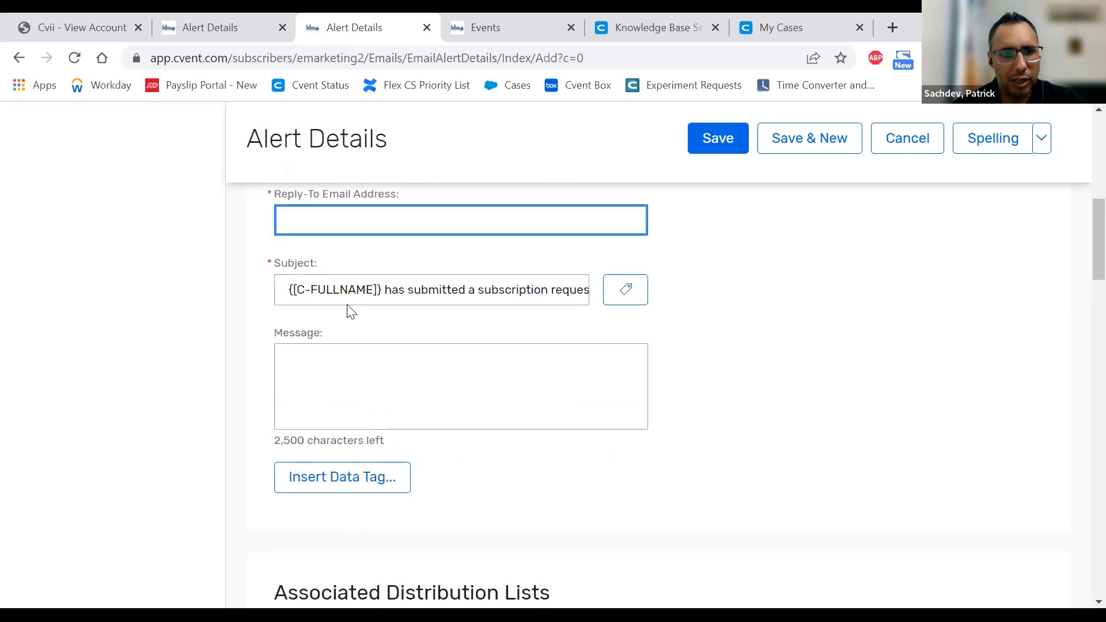
{"action": "left_click_drag", "start_coordinate": [321, 288], "coordinate": [615, 304]}
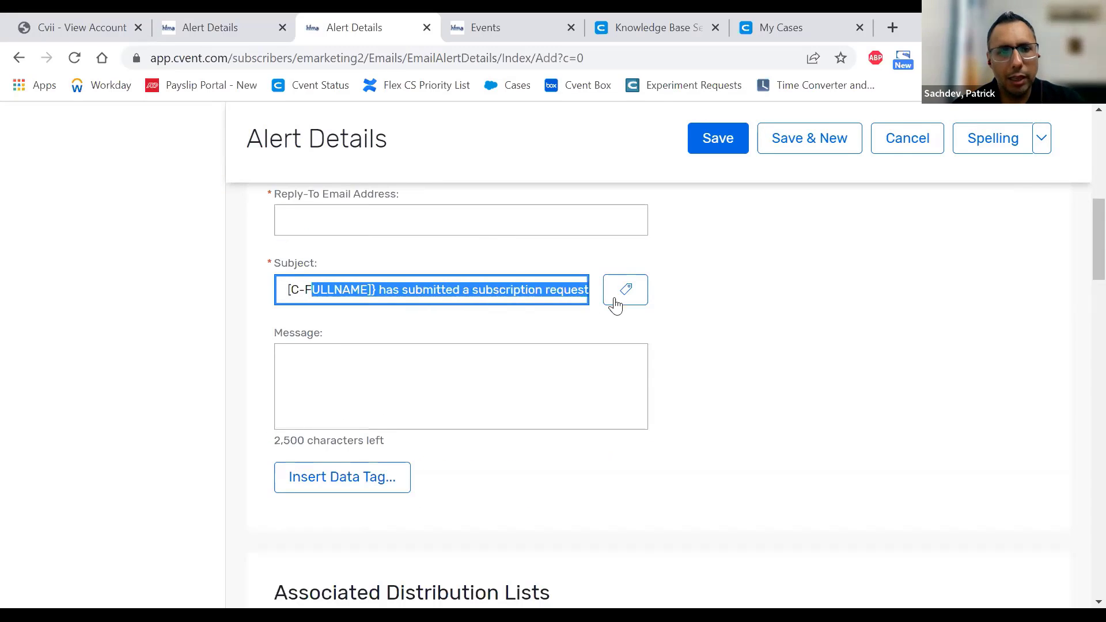
{"action": "left_click", "coordinate": [394, 219]}
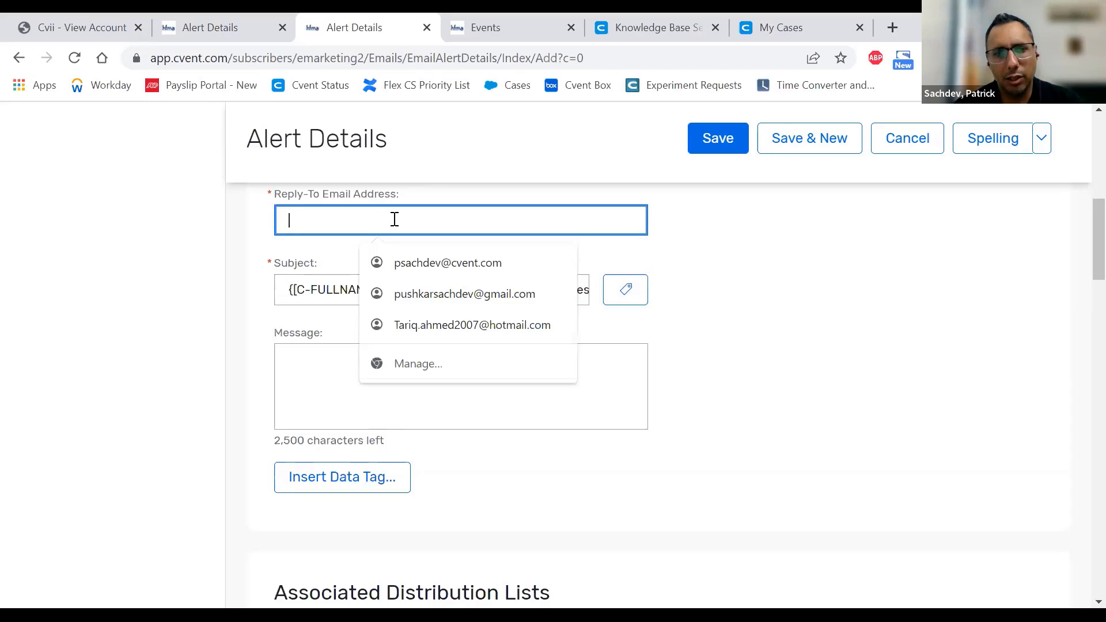
{"action": "left_click", "coordinate": [703, 334]}
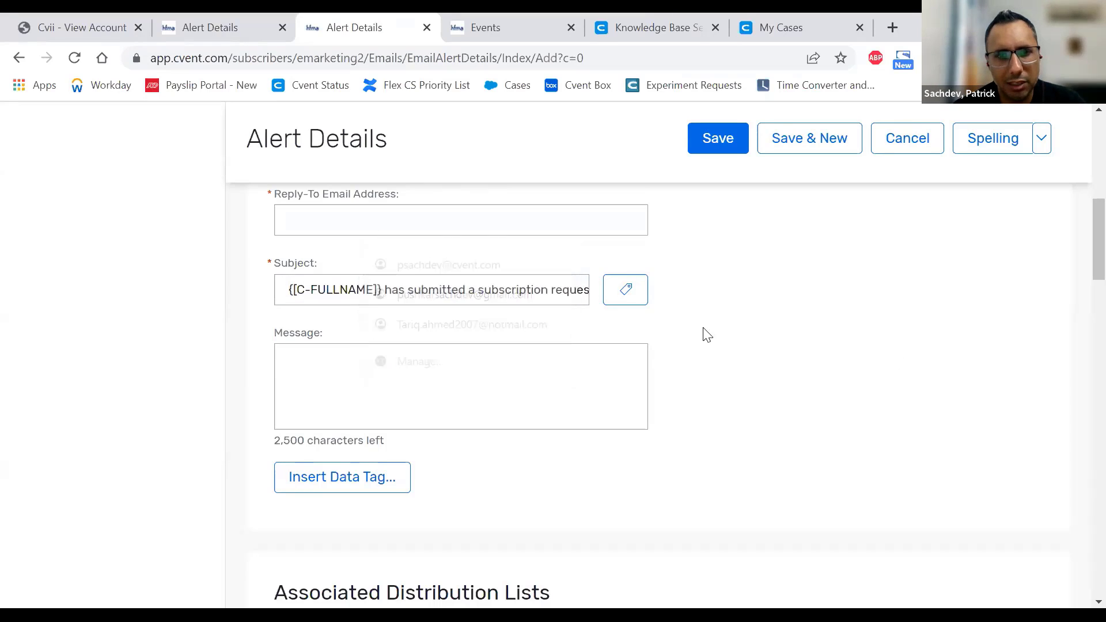
{"action": "left_click_drag", "start_coordinate": [501, 291], "coordinate": [605, 316]}
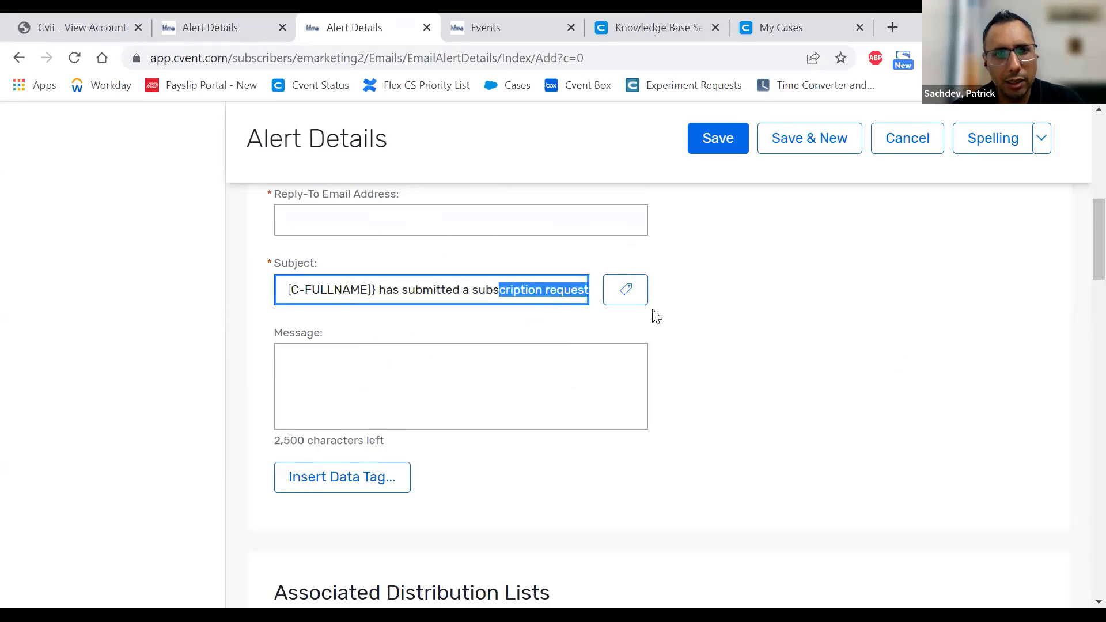
{"action": "scroll", "coordinate": [652, 321], "scroll_direction": "down", "scroll_amount": 1}
{"action": "left_click", "coordinate": [574, 306]}
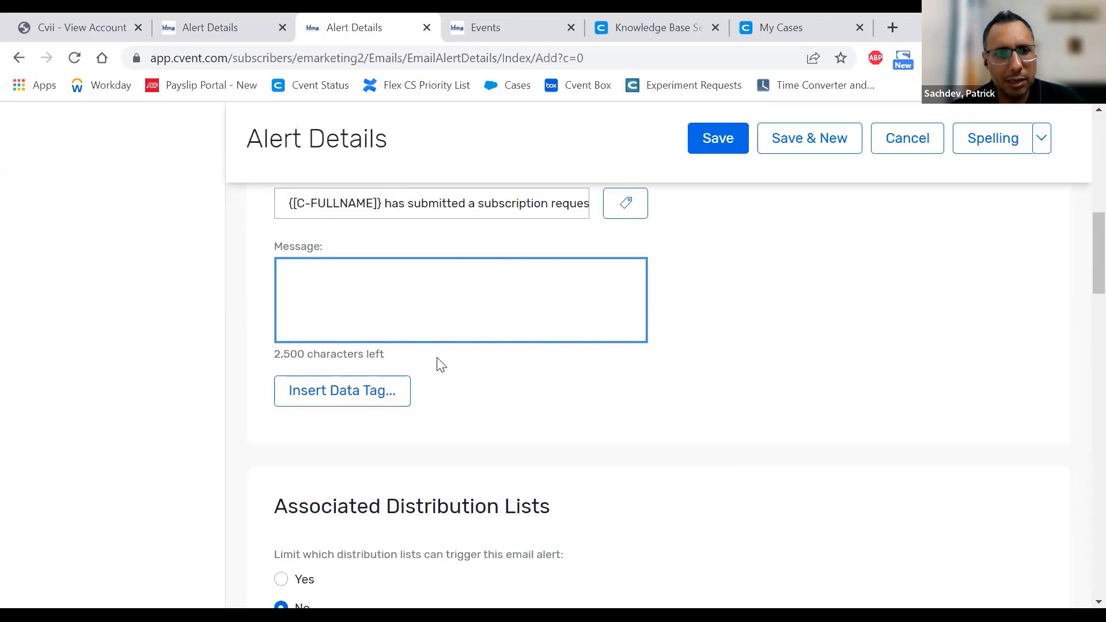
- Set the recipient Type to Email Address, then cancel the unsaved alert
{"action": "scroll", "coordinate": [525, 361], "scroll_direction": "down", "scroll_amount": 2}
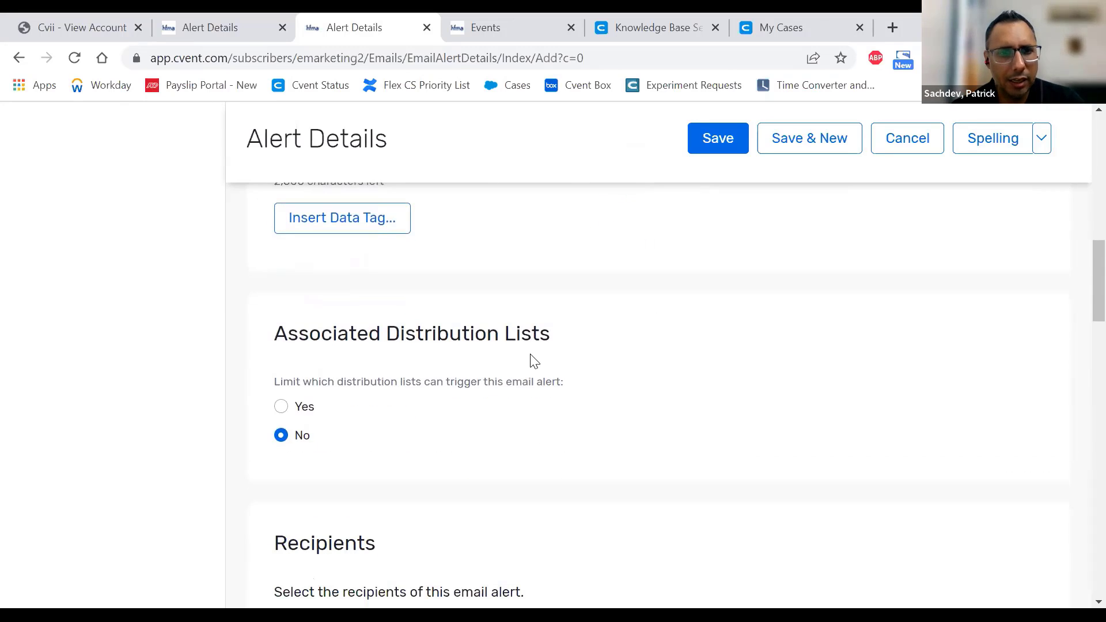
{"action": "scroll", "coordinate": [531, 362], "scroll_direction": "down", "scroll_amount": 1}
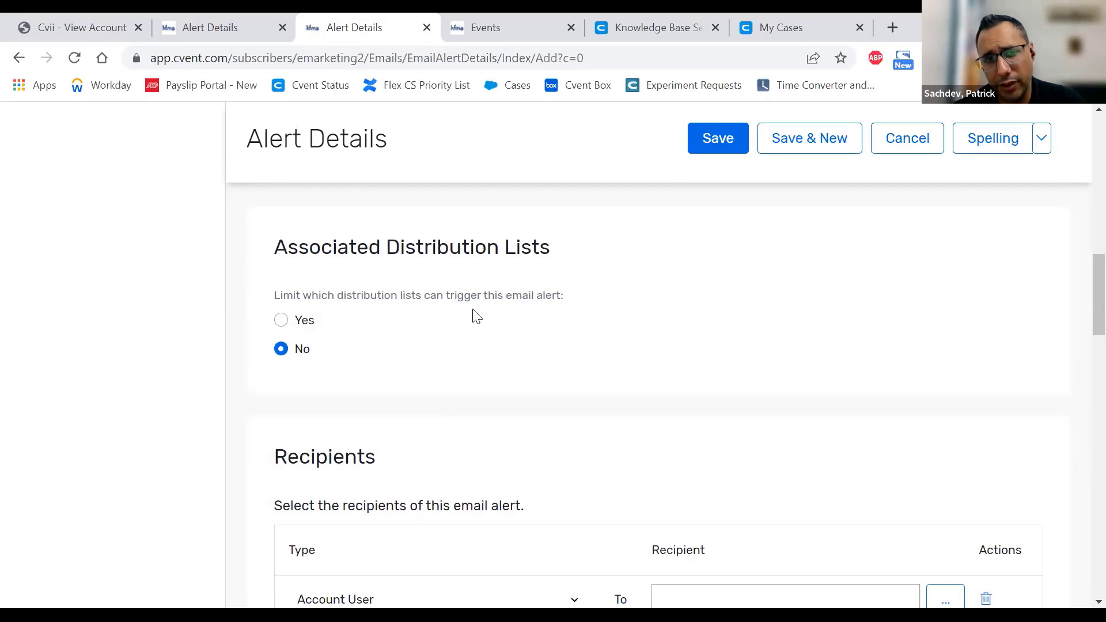
{"action": "scroll", "coordinate": [474, 316], "scroll_direction": "down", "scroll_amount": 2}
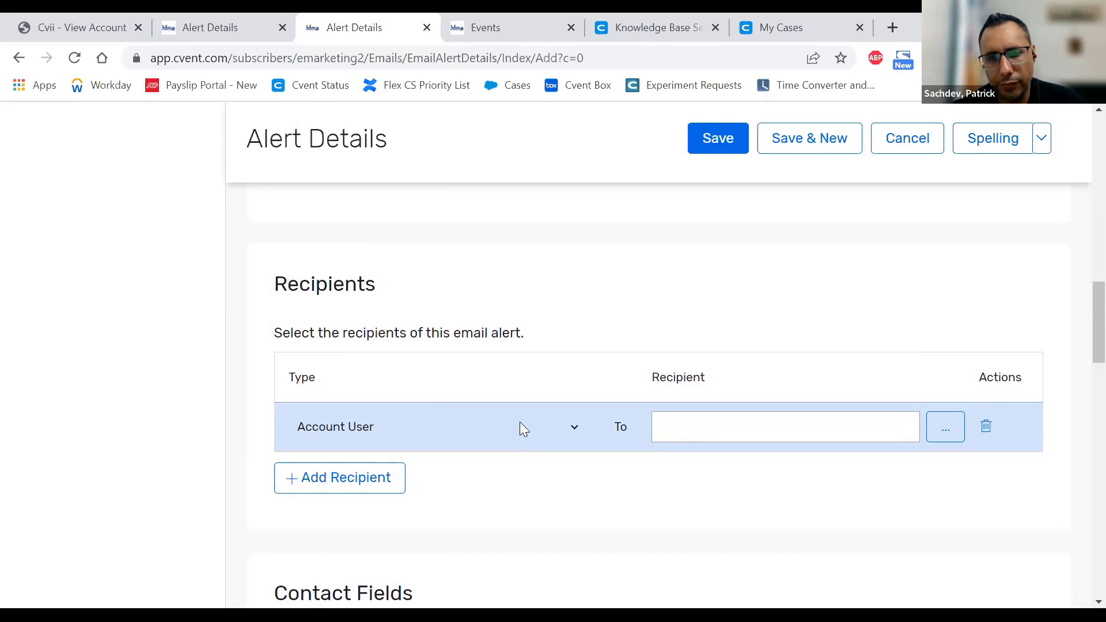
{"action": "left_click", "coordinate": [521, 424]}
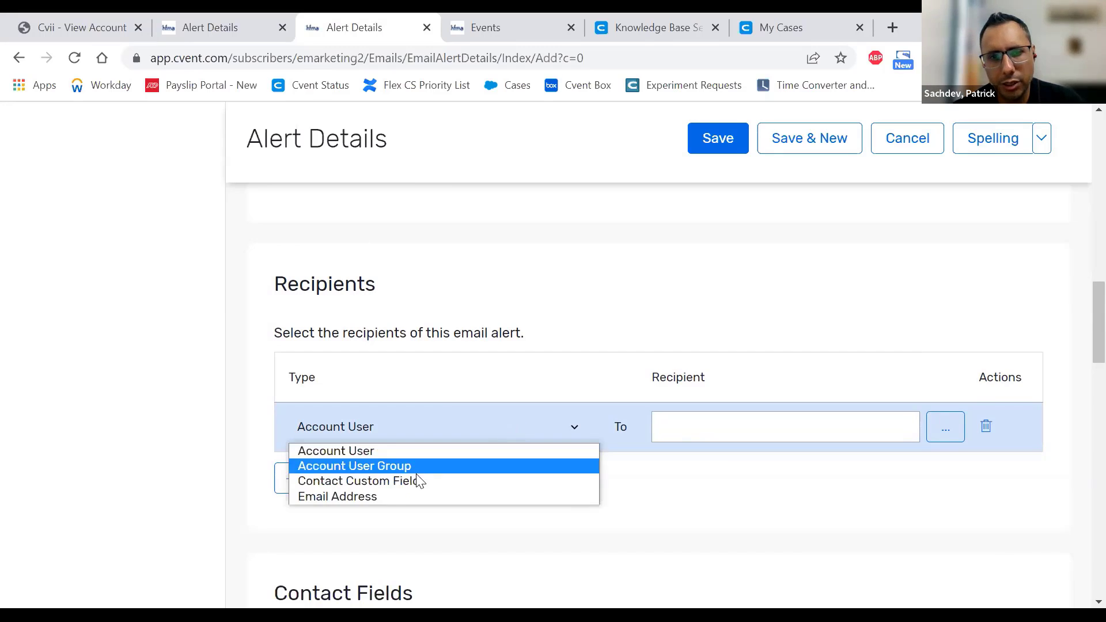
{"action": "left_click", "coordinate": [362, 496]}
{"action": "left_click", "coordinate": [701, 426]}
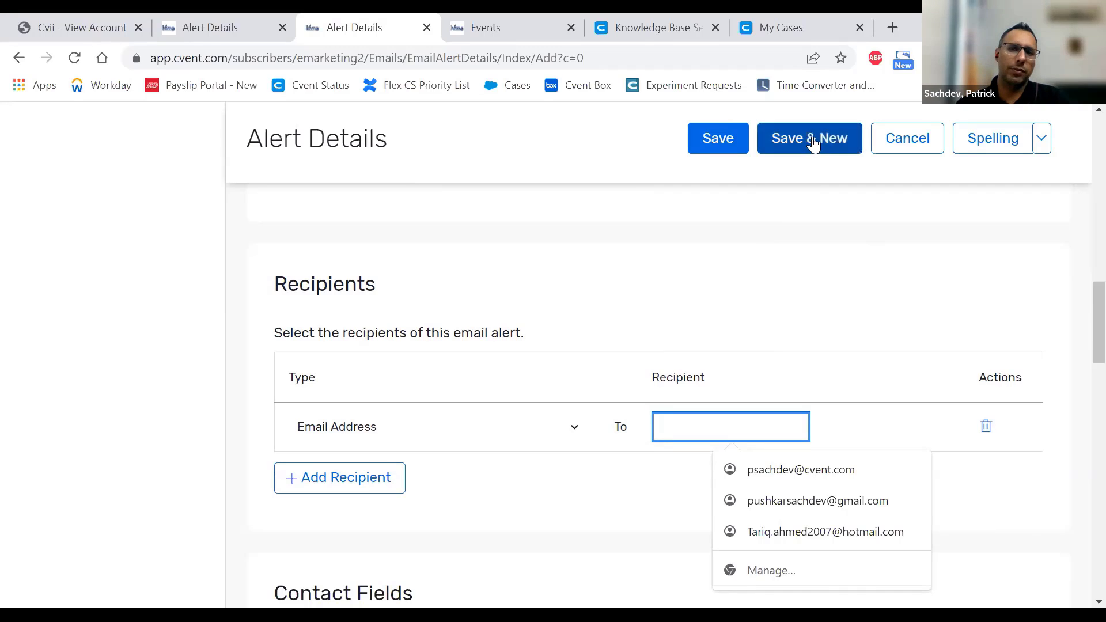
{"action": "left_click", "coordinate": [803, 218]}
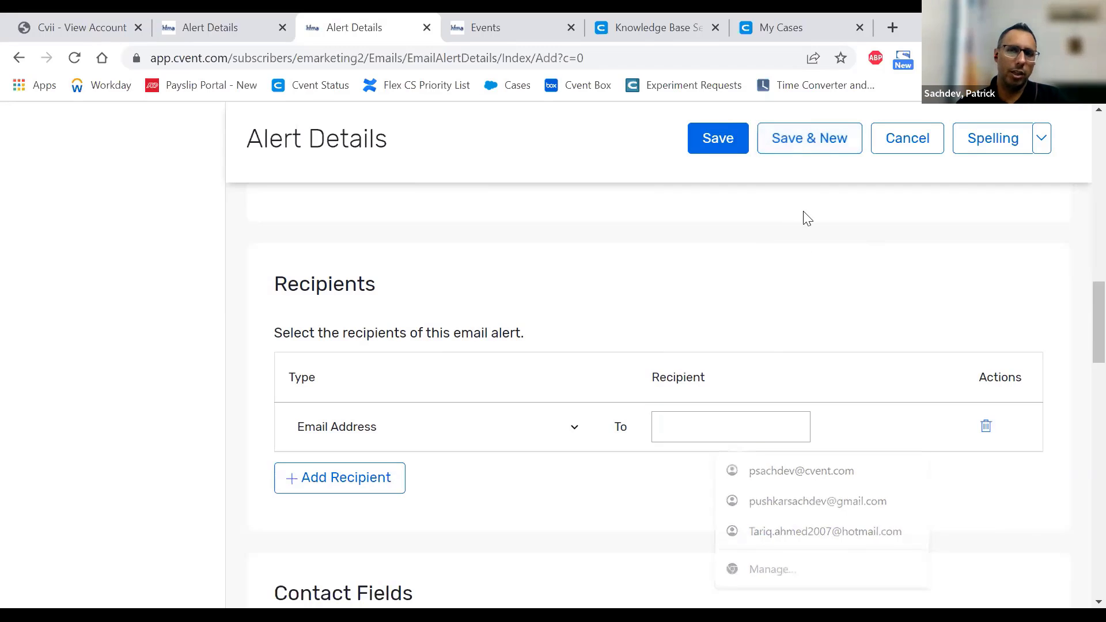
{"action": "left_click", "coordinate": [911, 146]}
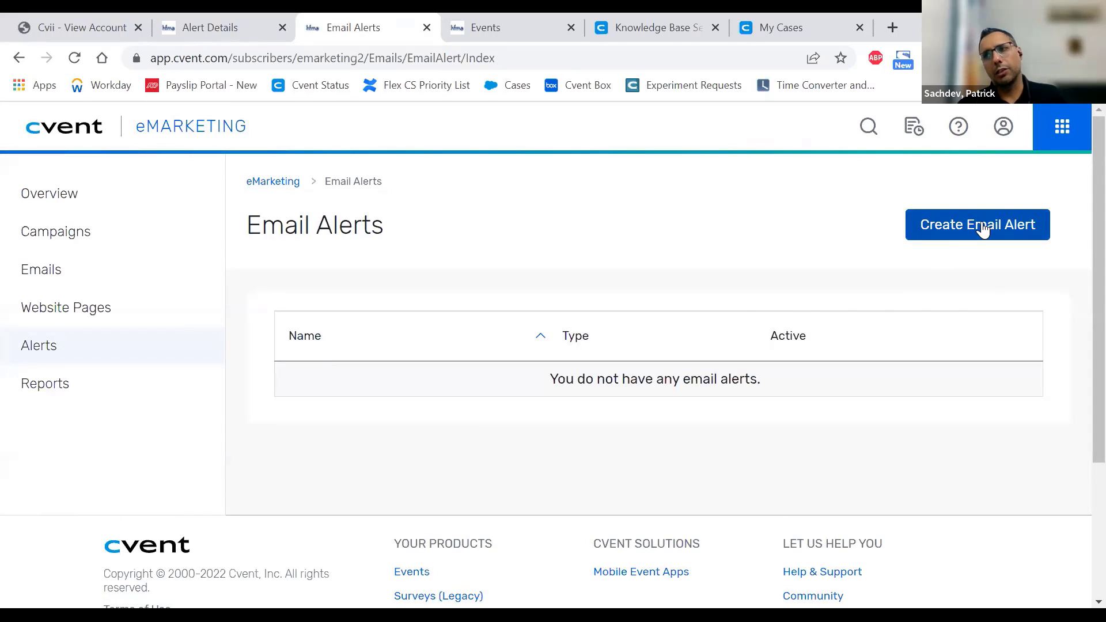
- Go to eMarketing Reports to show the Report Templates list
{"action": "left_click", "coordinate": [67, 392]}
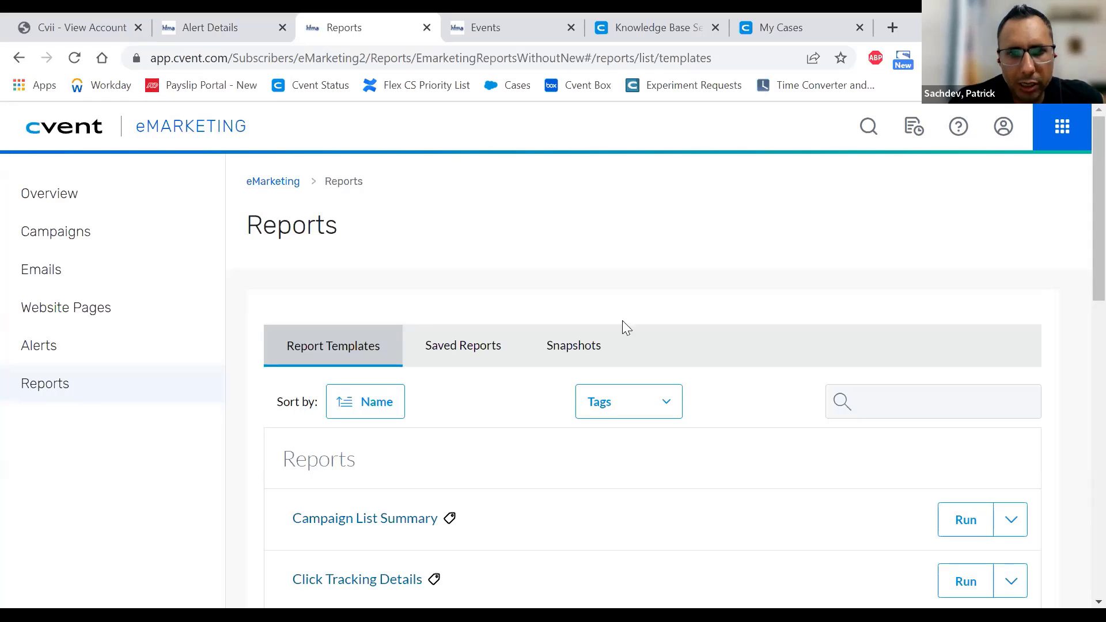
{"action": "scroll", "coordinate": [709, 286], "scroll_direction": "down", "scroll_amount": 12}
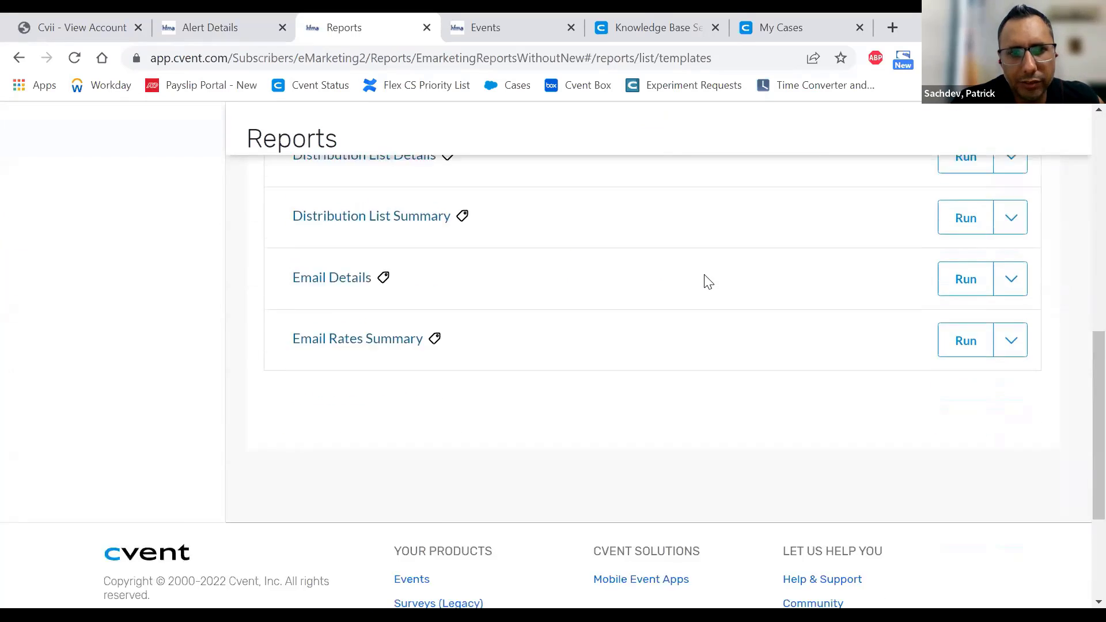
{"action": "scroll", "coordinate": [708, 278], "scroll_direction": "up", "scroll_amount": 5}
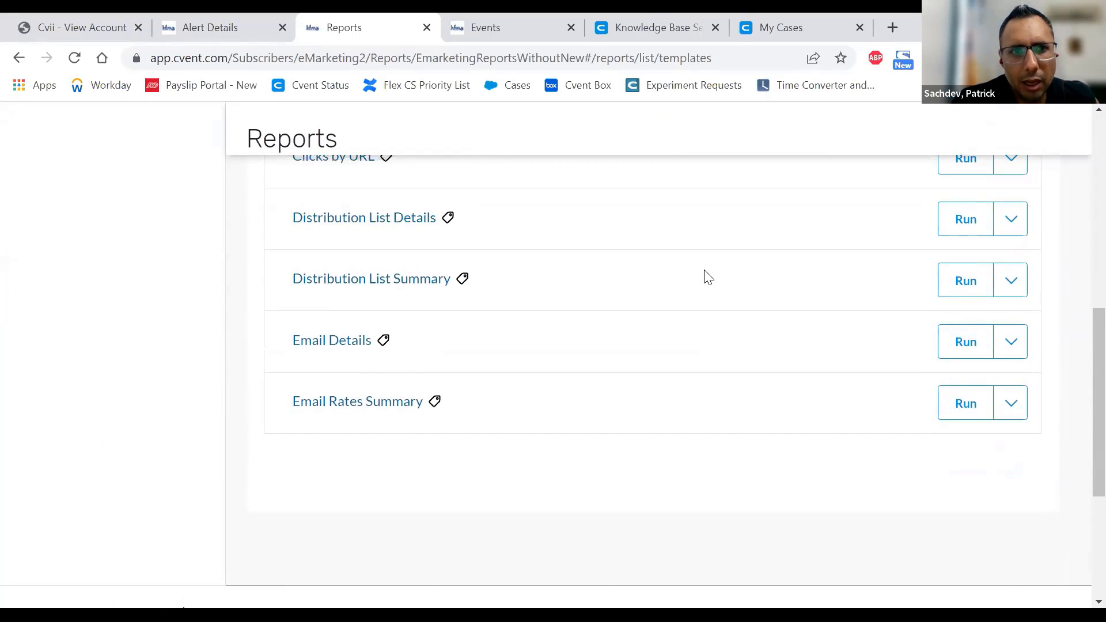
{"action": "scroll", "coordinate": [709, 278], "scroll_direction": "up", "scroll_amount": 3}
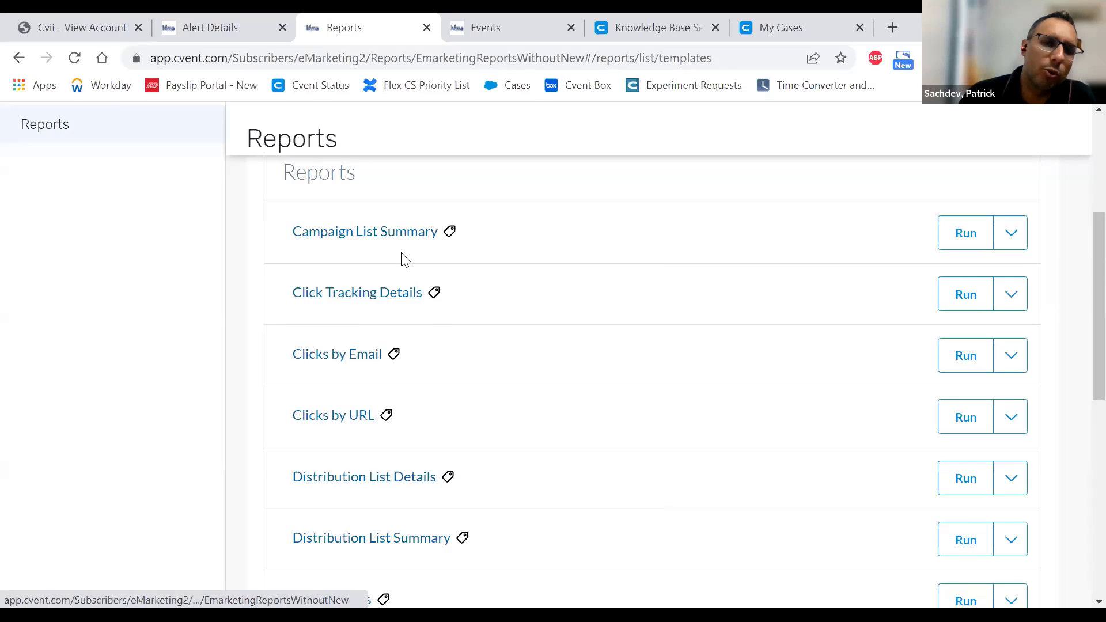
{"action": "scroll", "coordinate": [381, 331], "scroll_direction": "up", "scroll_amount": 2}
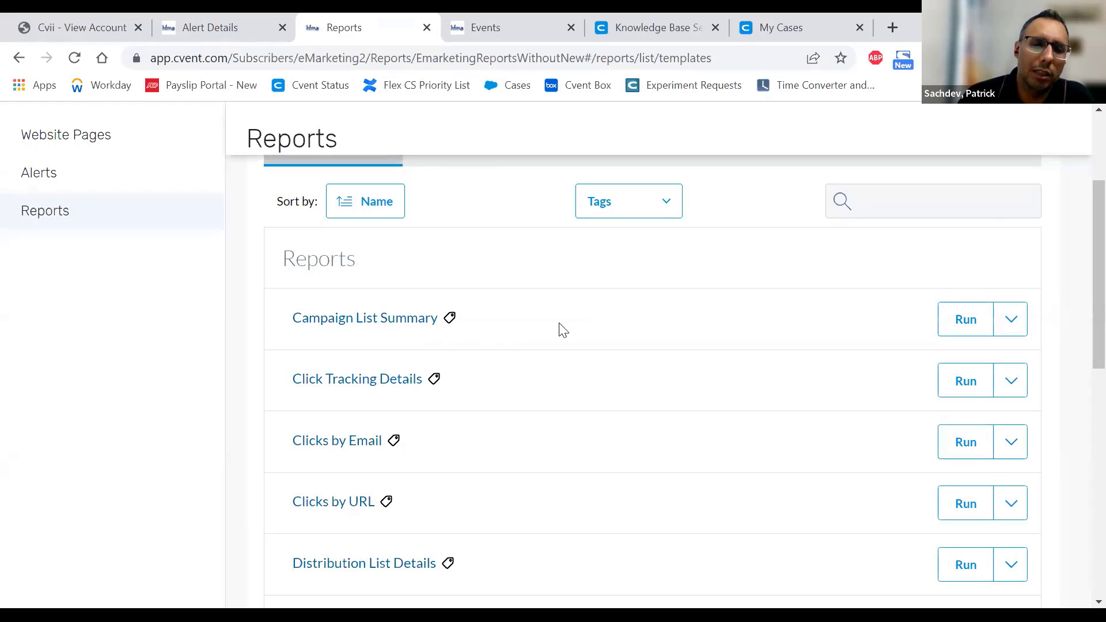
{"action": "scroll", "coordinate": [567, 327], "scroll_direction": "down", "scroll_amount": 2}
{"action": "scroll", "coordinate": [567, 326], "scroll_direction": "down", "scroll_amount": 4}
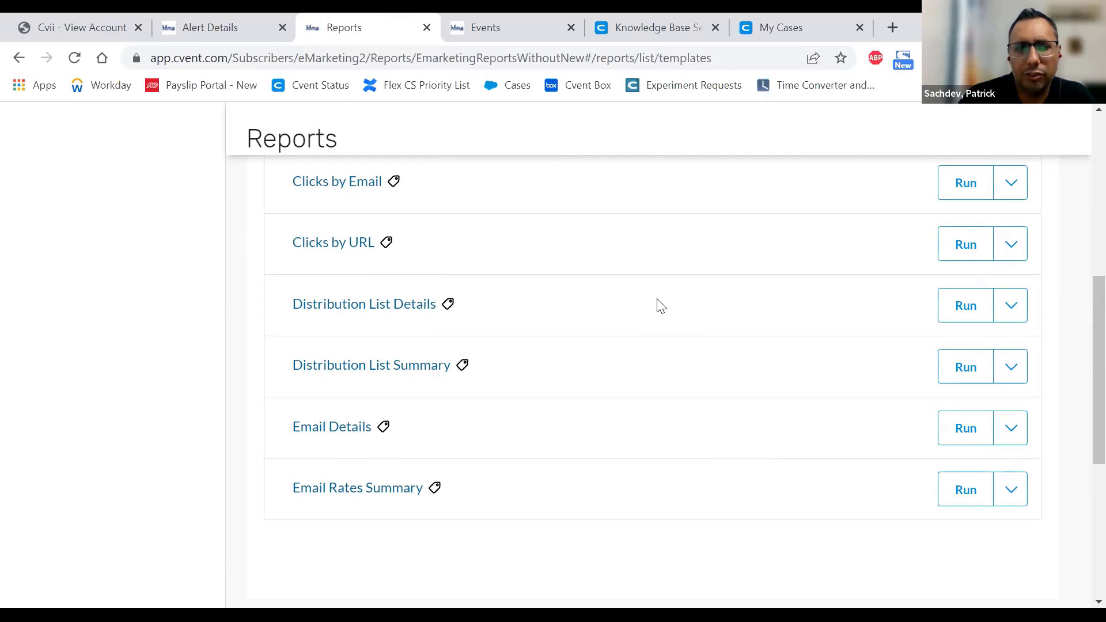
{"action": "scroll", "coordinate": [656, 306], "scroll_direction": "down", "scroll_amount": 2}
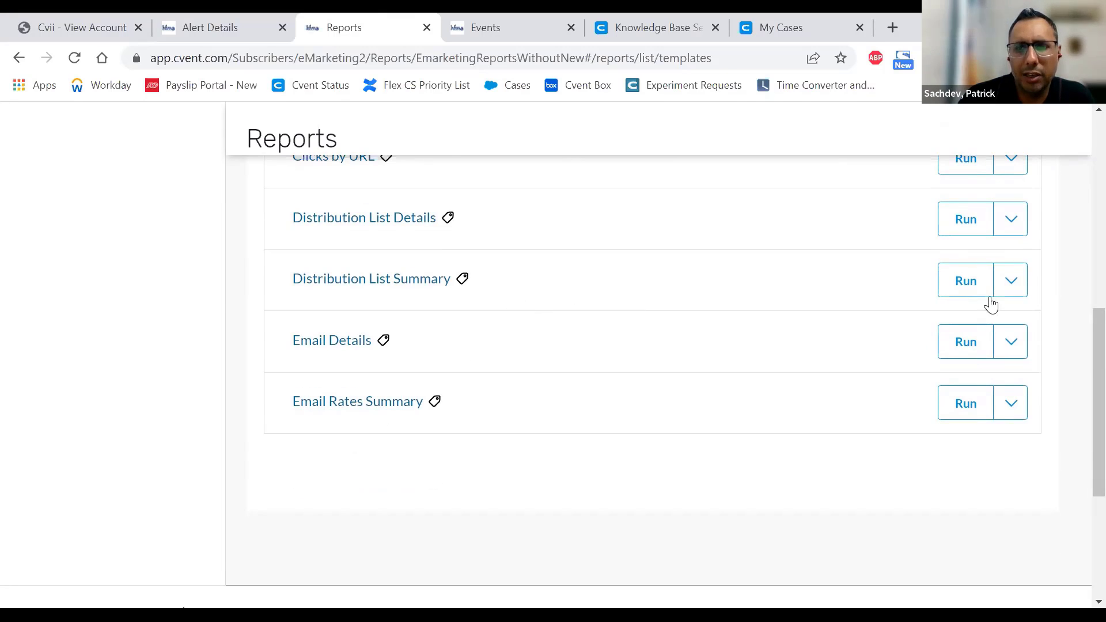
{"action": "left_click", "coordinate": [1005, 227]}
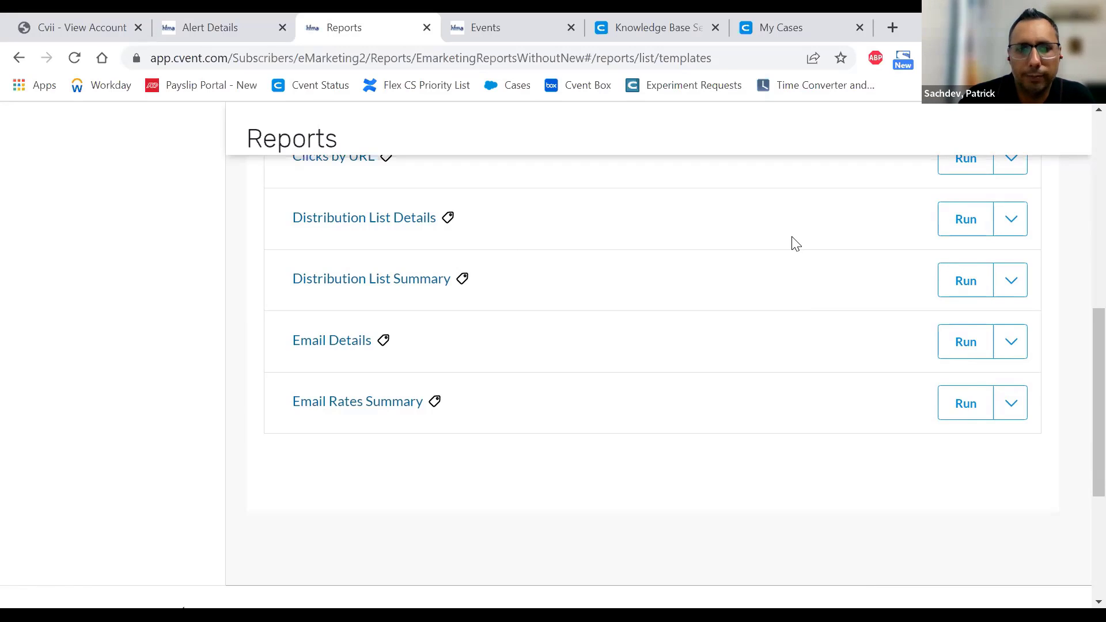
{"action": "scroll", "coordinate": [794, 243], "scroll_direction": "down", "scroll_amount": 3}
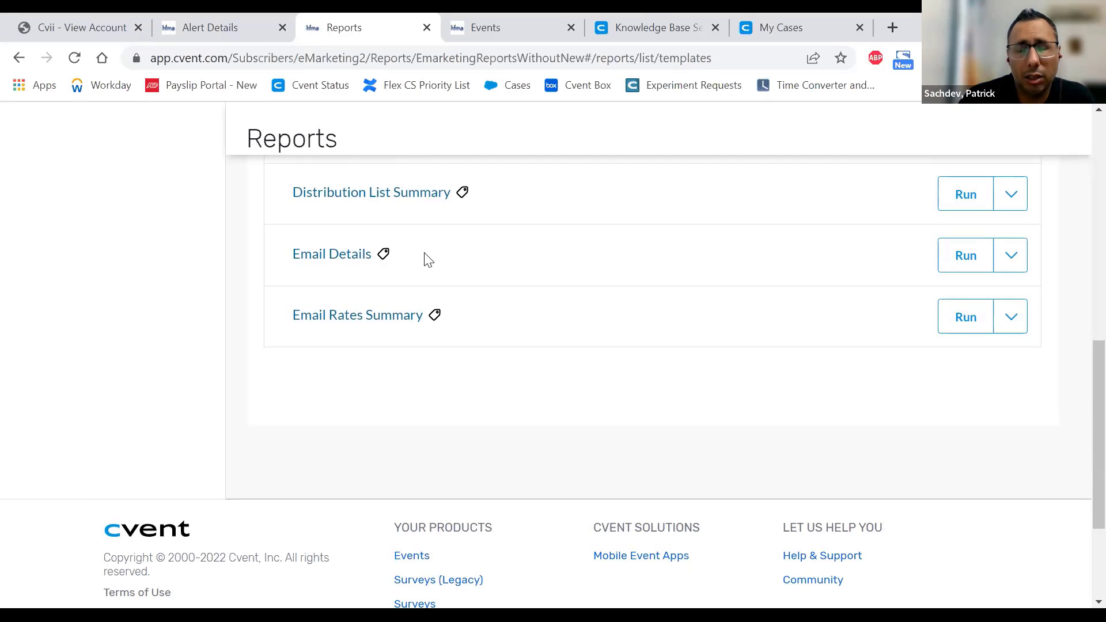
- Open the Email Rates Summary report settings and review its Fields
{"action": "left_click", "coordinate": [375, 321]}
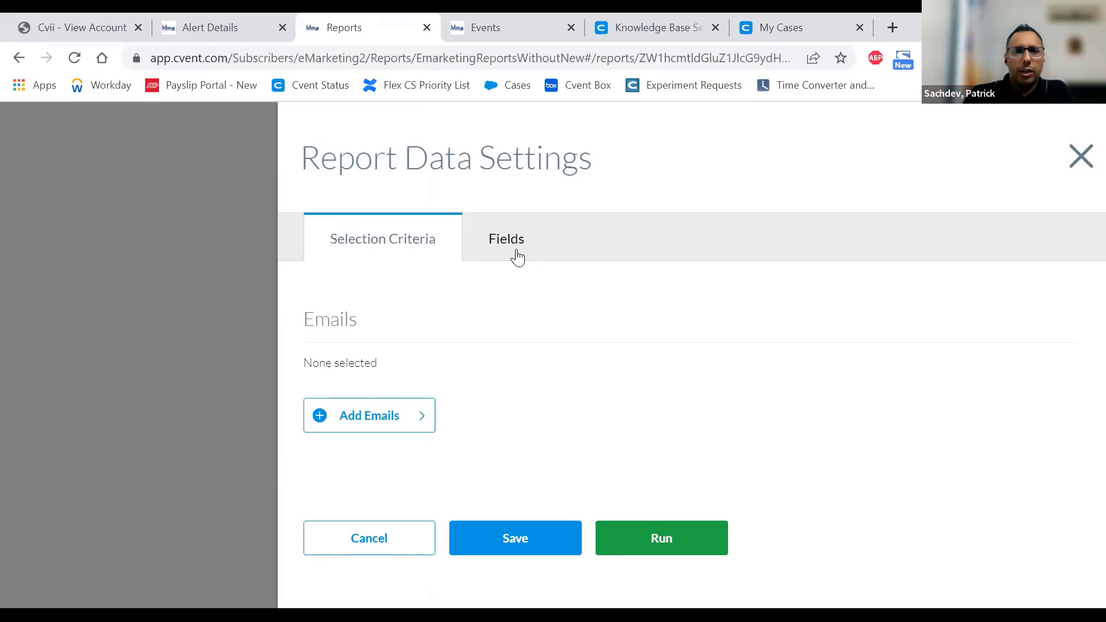
{"action": "left_click", "coordinate": [507, 241]}
{"action": "scroll", "coordinate": [596, 403], "scroll_direction": "down", "scroll_amount": 3}
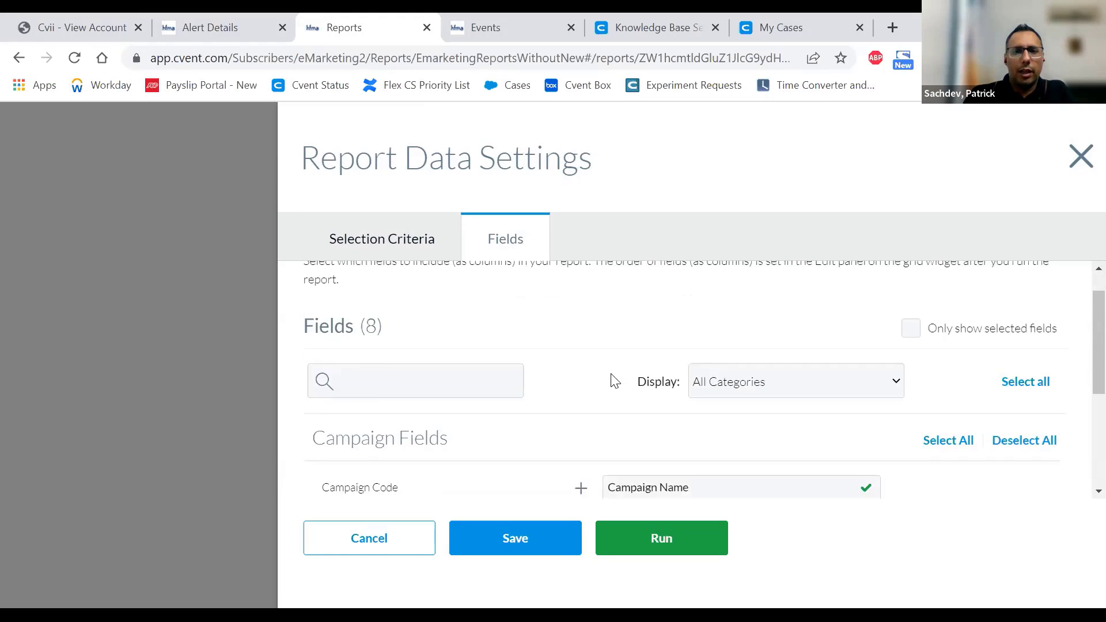
{"action": "scroll", "coordinate": [666, 417], "scroll_direction": "down", "scroll_amount": 2}
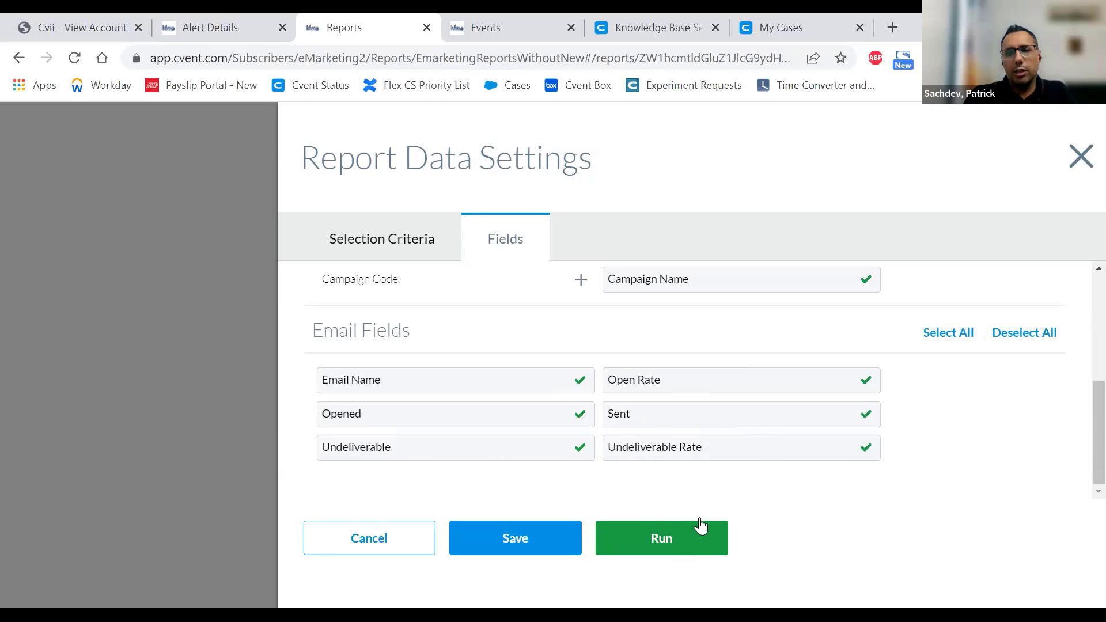
{"action": "left_click", "coordinate": [684, 540]}
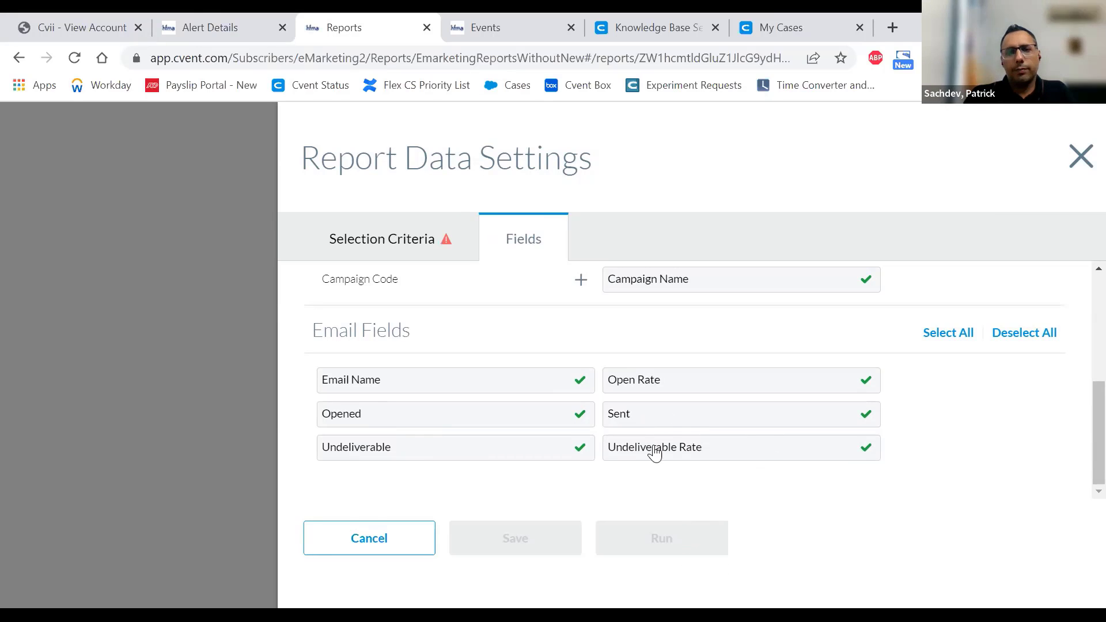
{"action": "left_click", "coordinate": [383, 240]}
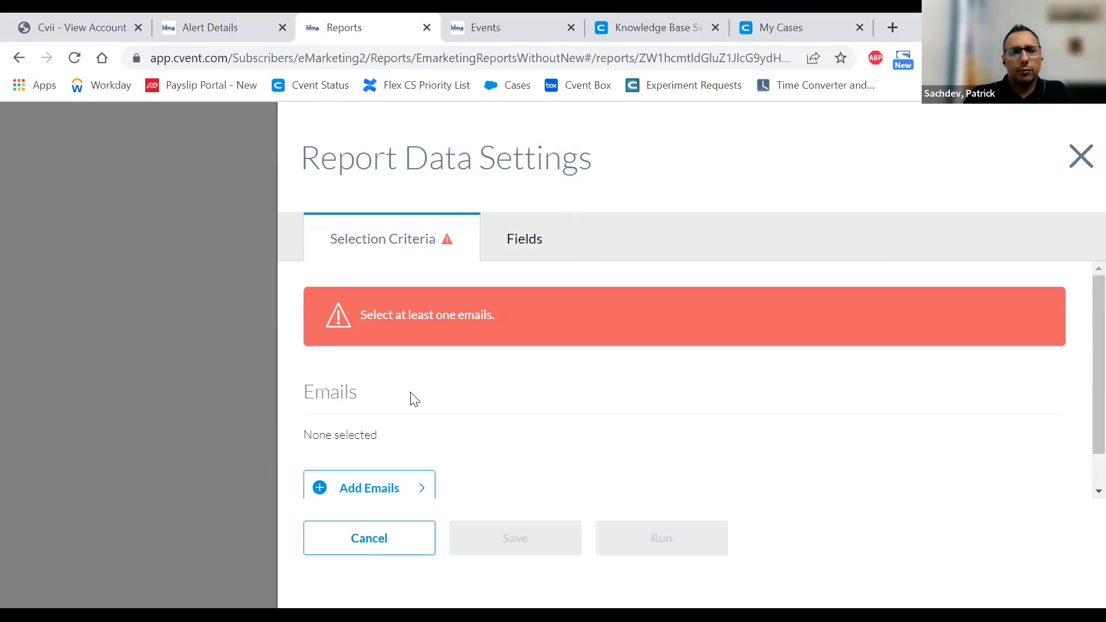
- Search emails for 'test', add Test Email for Michigan Great Lakes, and run the report
{"action": "left_click", "coordinate": [382, 451]}
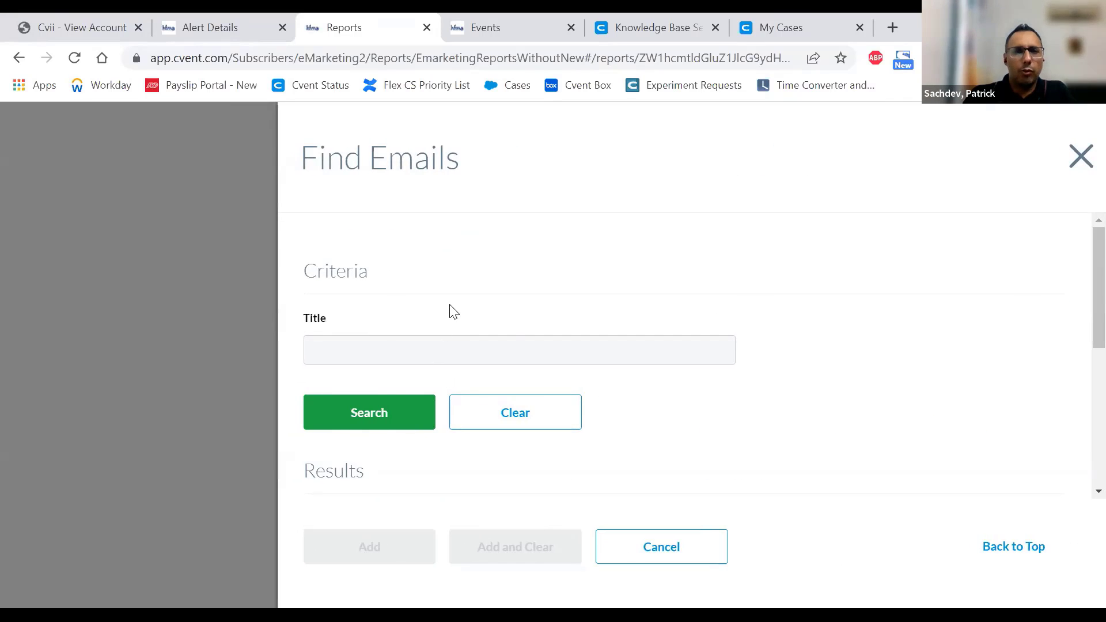
{"action": "scroll", "coordinate": [453, 311], "scroll_direction": "down", "scroll_amount": 2}
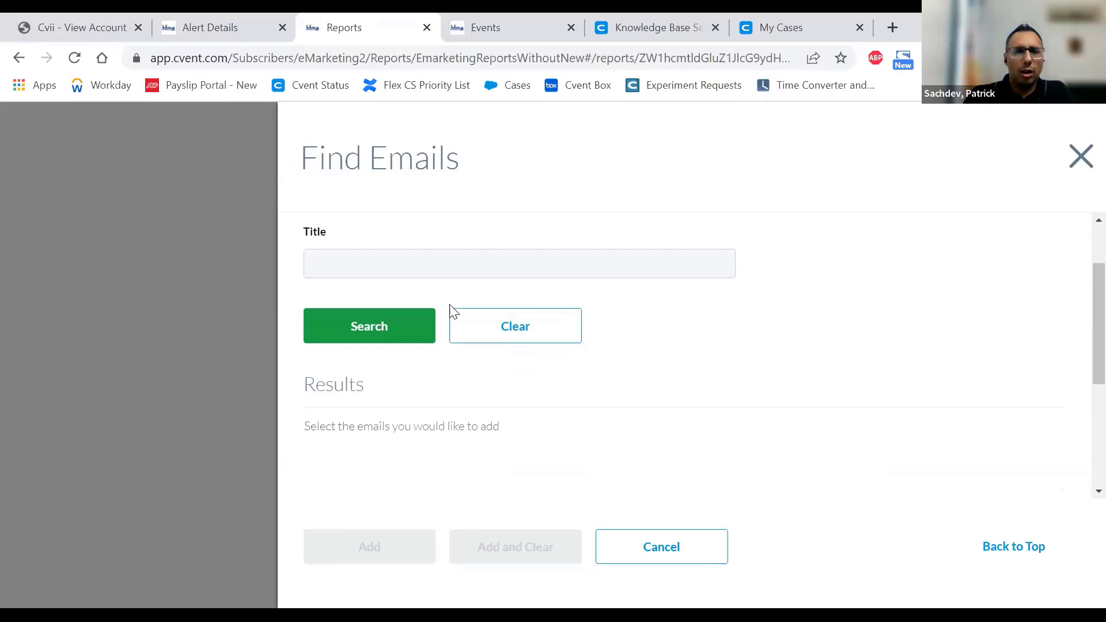
{"action": "left_click", "coordinate": [428, 267]}
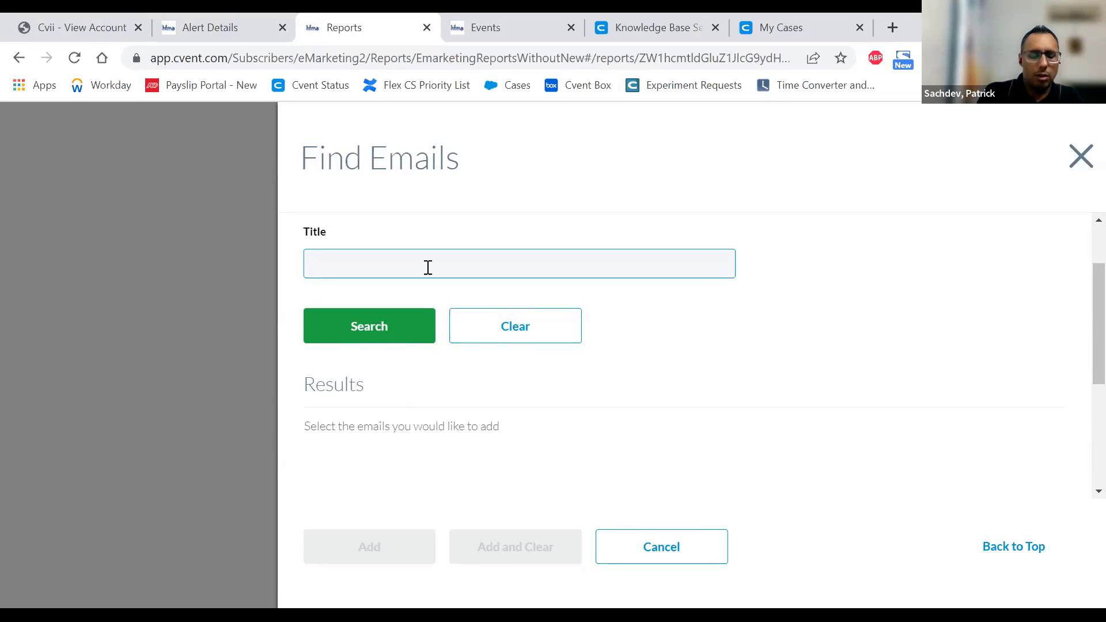
{"action": "type", "text": "test"}
{"action": "left_click", "coordinate": [359, 317]}
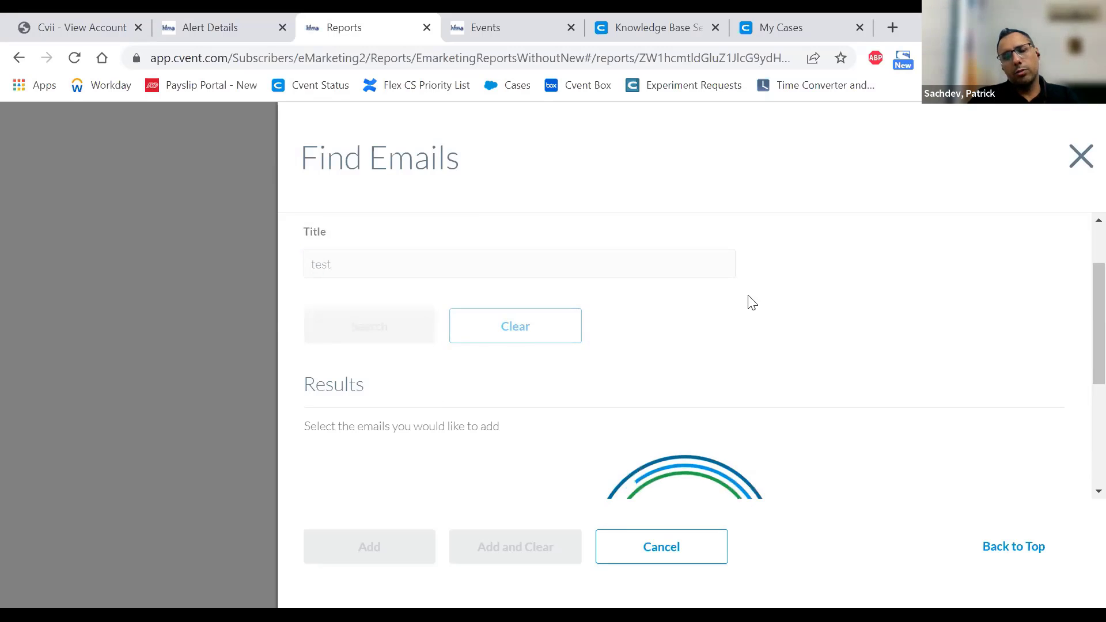
{"action": "scroll", "coordinate": [763, 279], "scroll_direction": "down", "scroll_amount": 1}
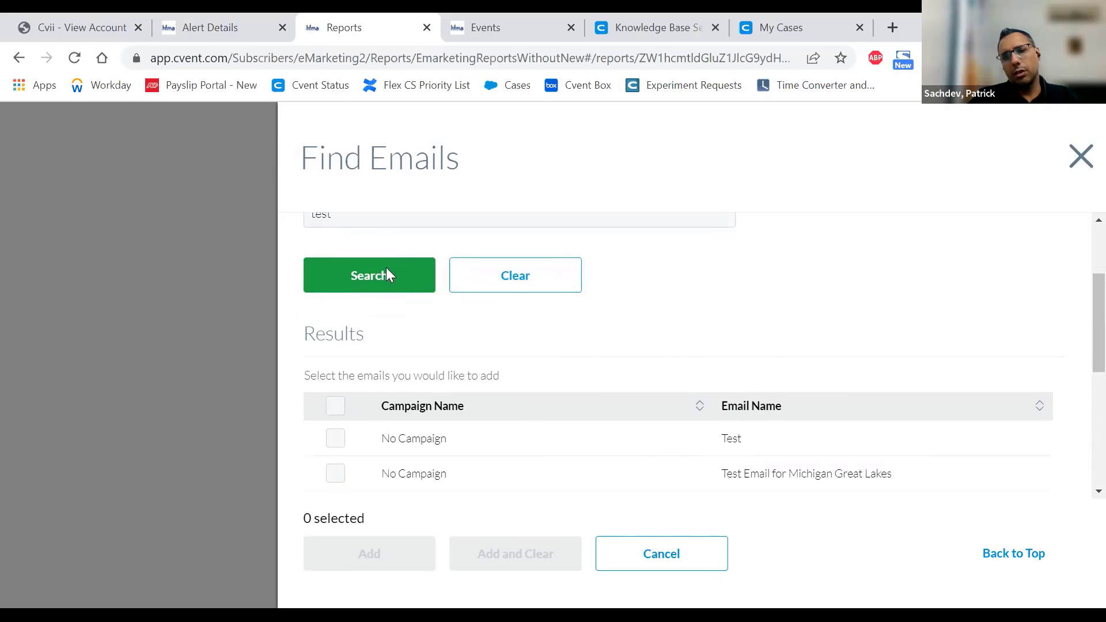
{"action": "left_click", "coordinate": [335, 475]}
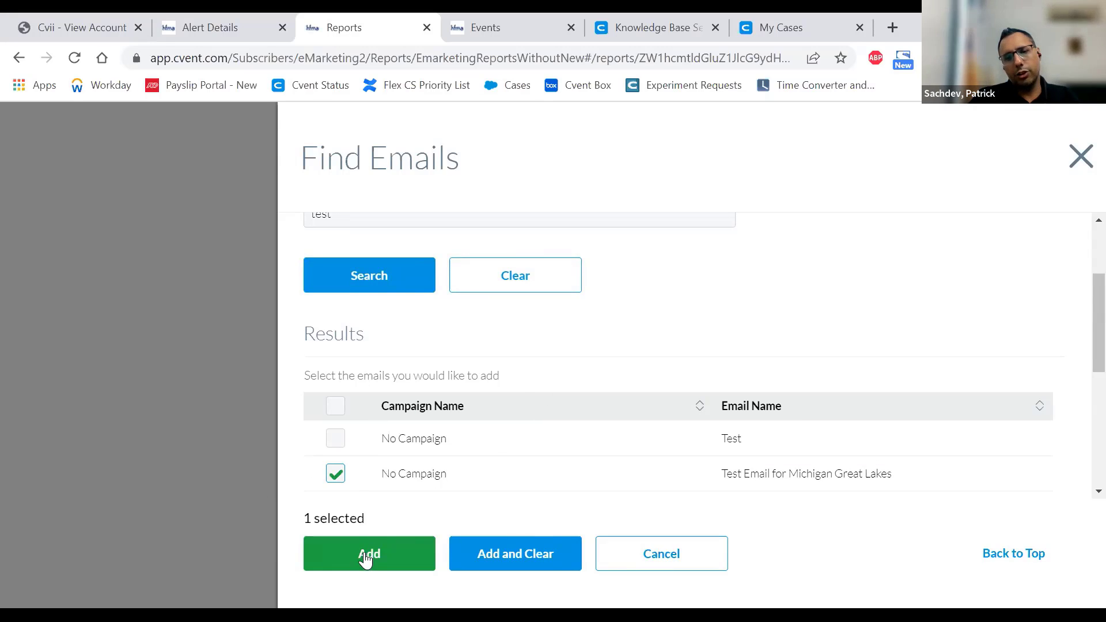
{"action": "left_click", "coordinate": [365, 559]}
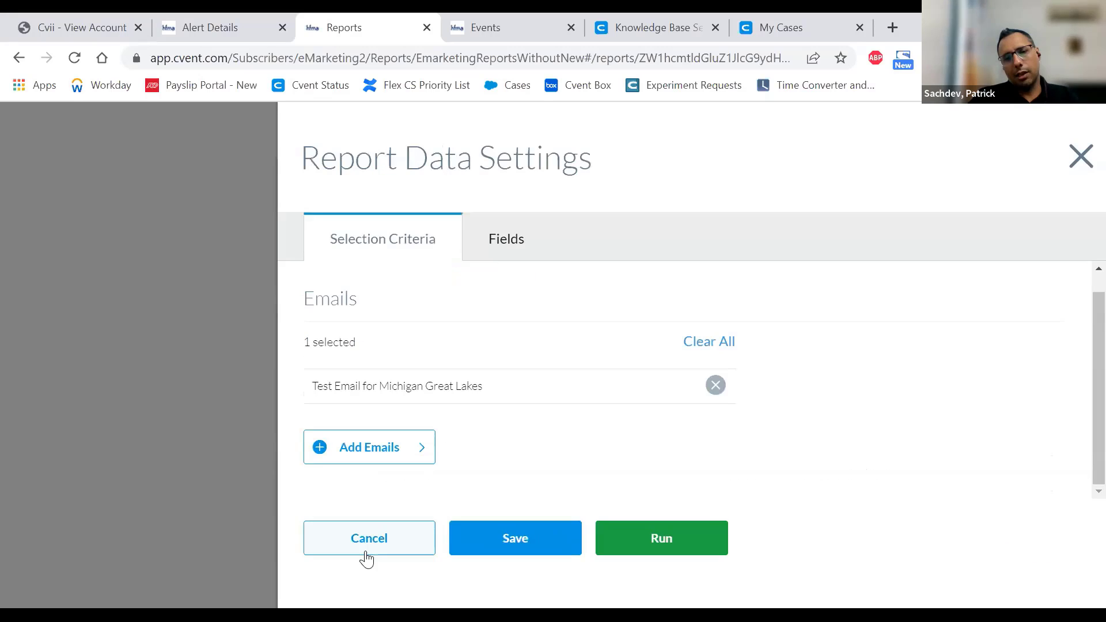
{"action": "left_click", "coordinate": [659, 539]}
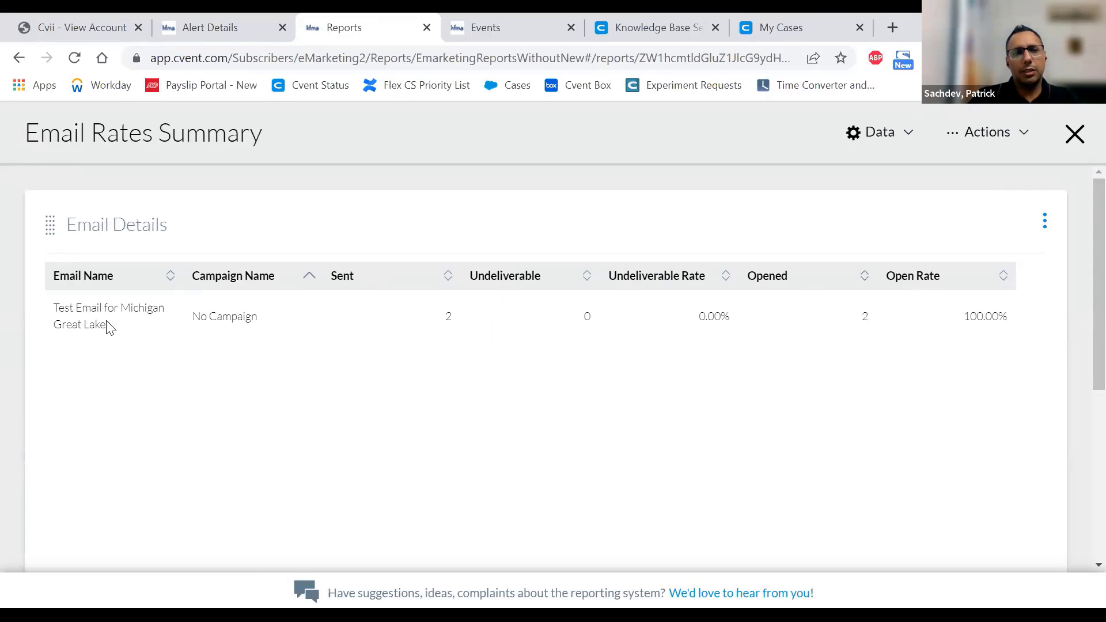
- Close the Test Email for Michigan Great Lakes results using the report's X
{"action": "left_click_drag", "start_coordinate": [114, 329], "coordinate": [53, 308]}
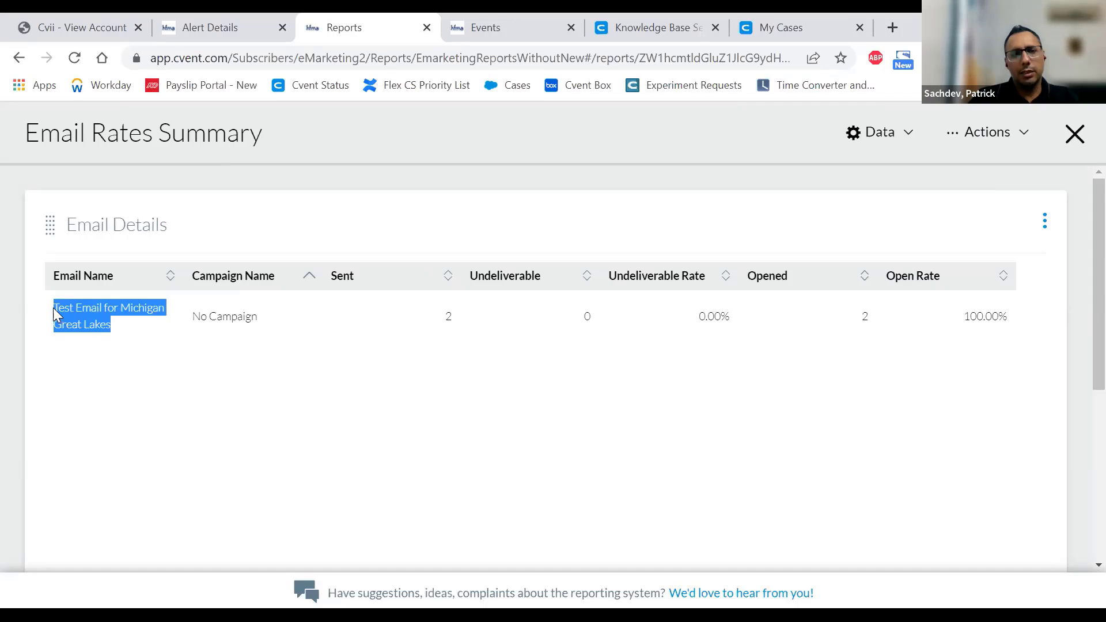
{"action": "left_click", "coordinate": [247, 361]}
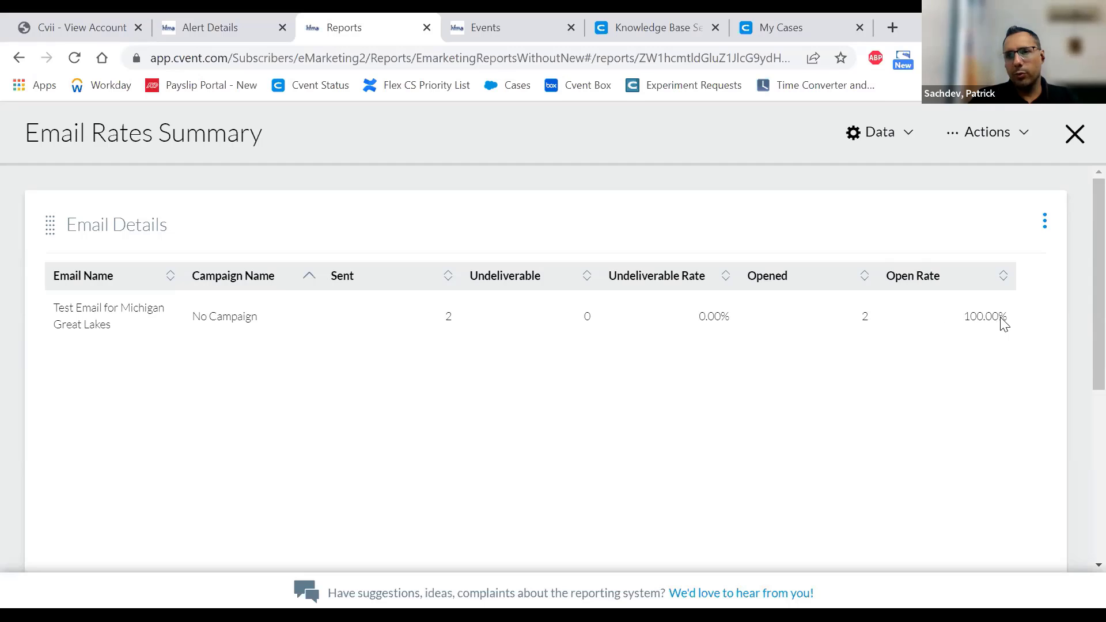
{"action": "left_click", "coordinate": [1045, 221]}
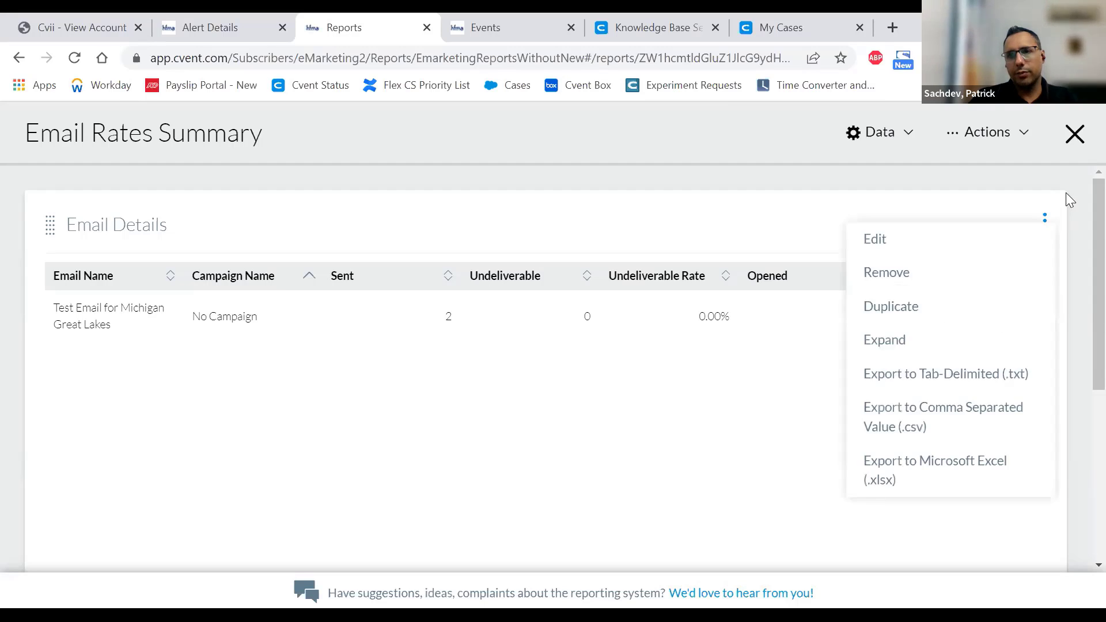
{"action": "left_click", "coordinate": [1076, 134]}
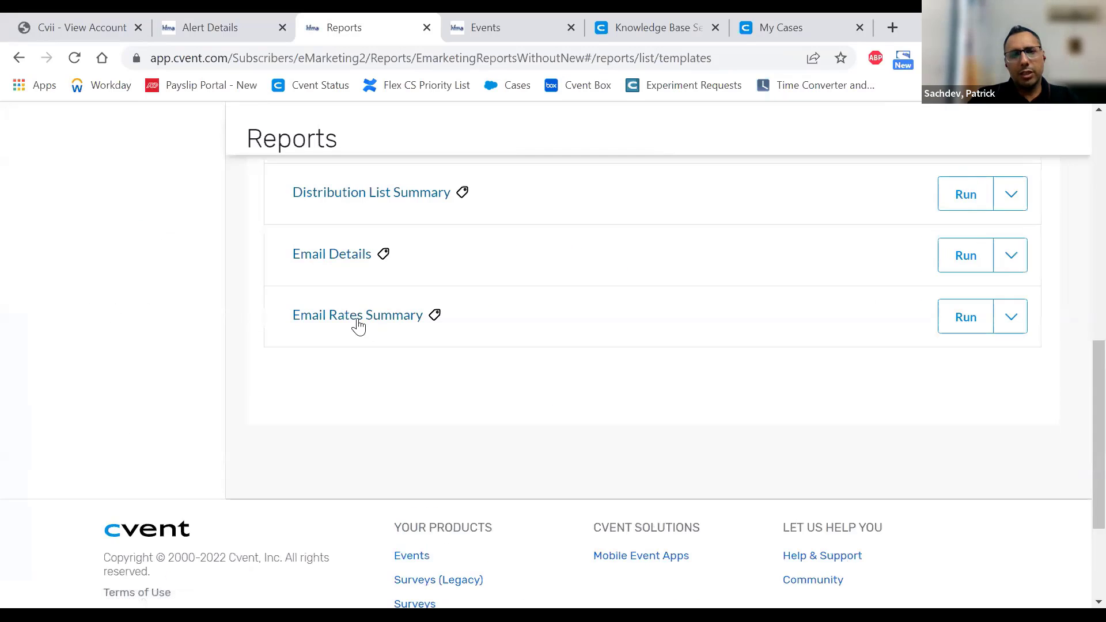
- Open the Email Details report settings and attempt to run it
{"action": "scroll", "coordinate": [501, 375], "scroll_direction": "up", "scroll_amount": 3}
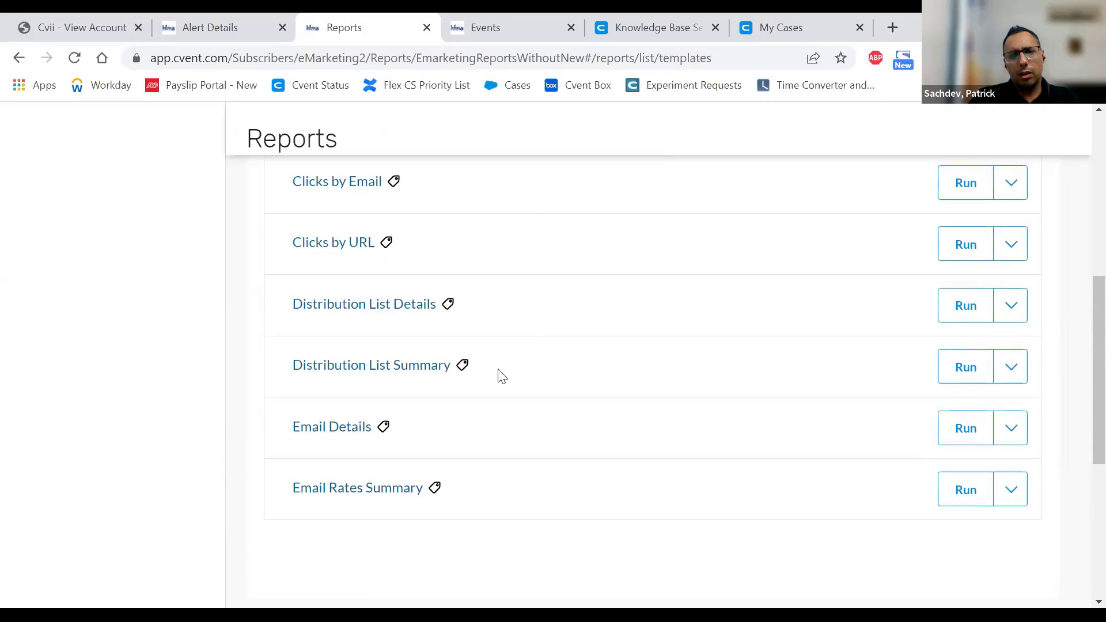
{"action": "left_click", "coordinate": [345, 435]}
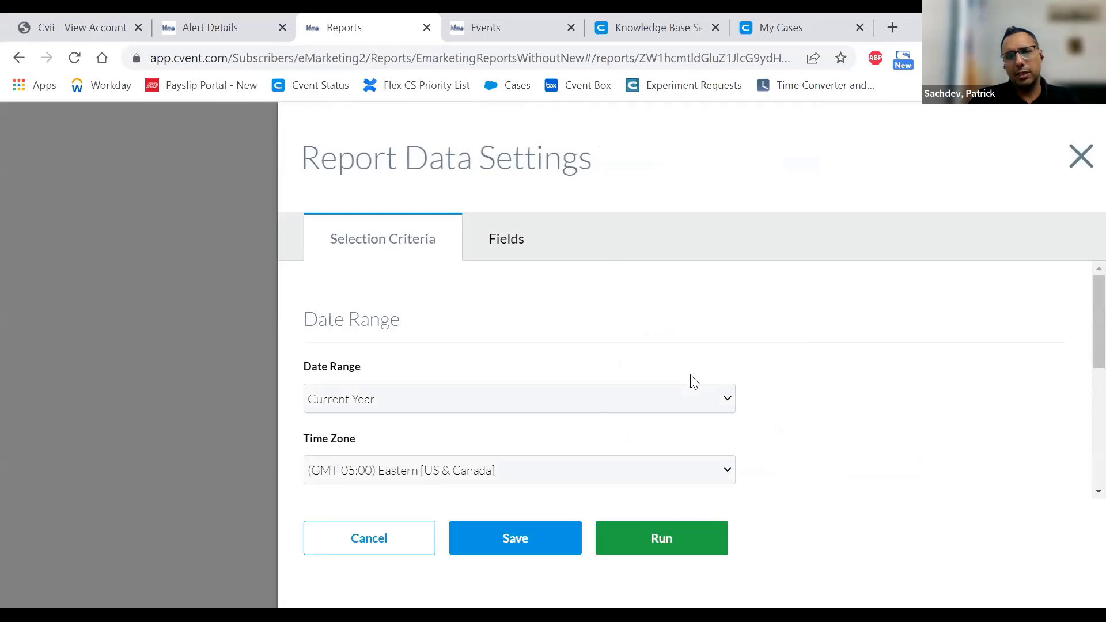
{"action": "left_click", "coordinate": [663, 545]}
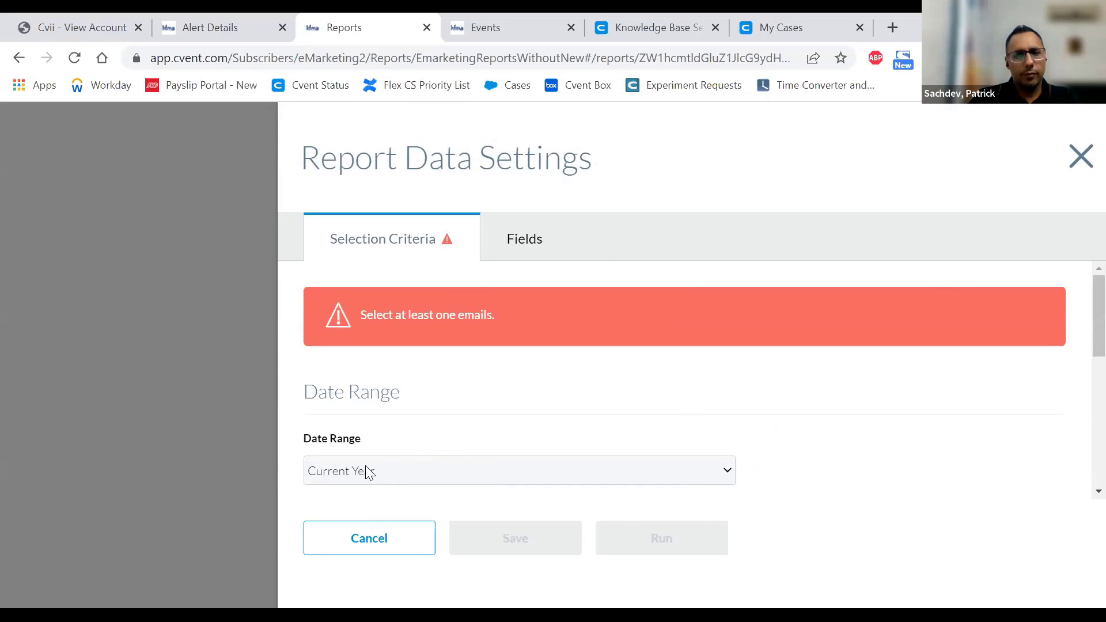
- Search the report's email list for emails titled 'test'
{"action": "scroll", "coordinate": [798, 429], "scroll_direction": "down", "scroll_amount": 3}
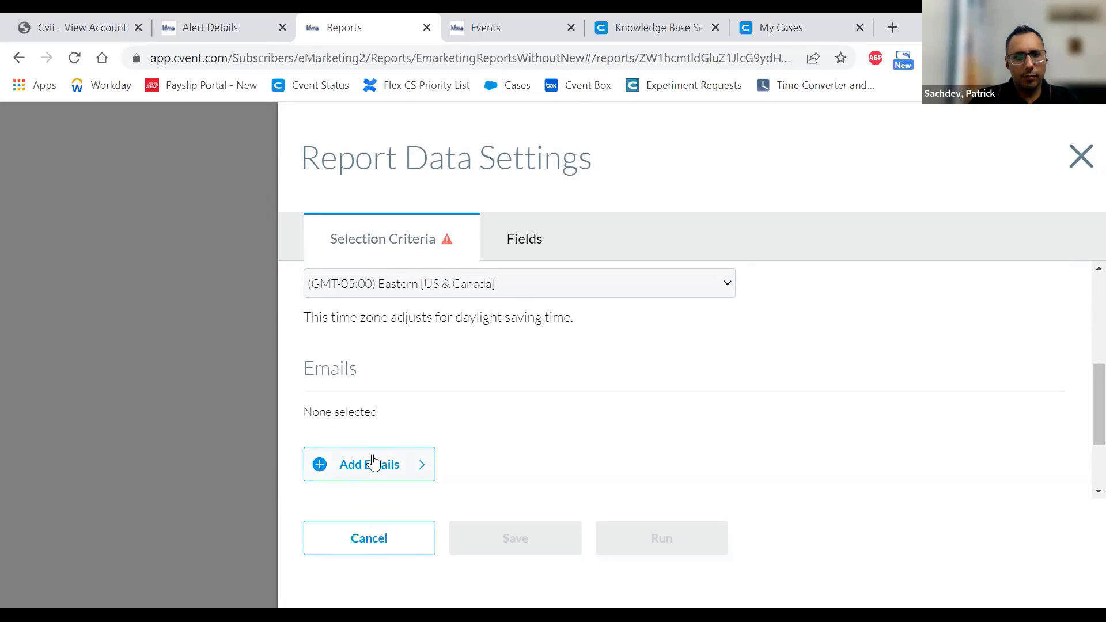
{"action": "left_click", "coordinate": [370, 463]}
{"action": "left_click", "coordinate": [378, 350]}
{"action": "type", "text": "test"}
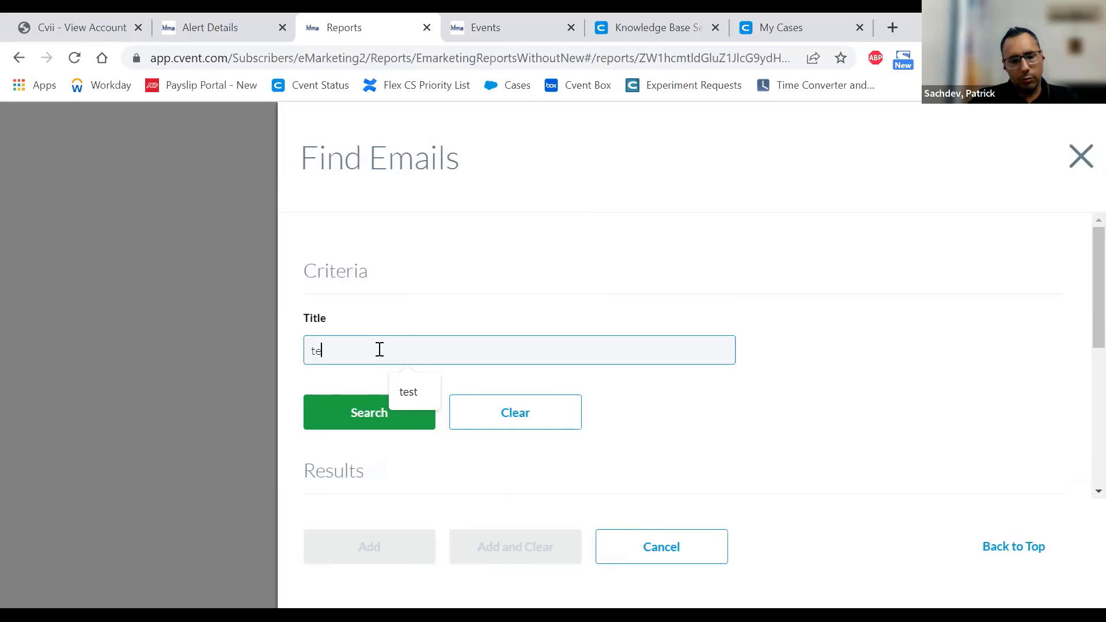
{"action": "left_click", "coordinate": [397, 421]}
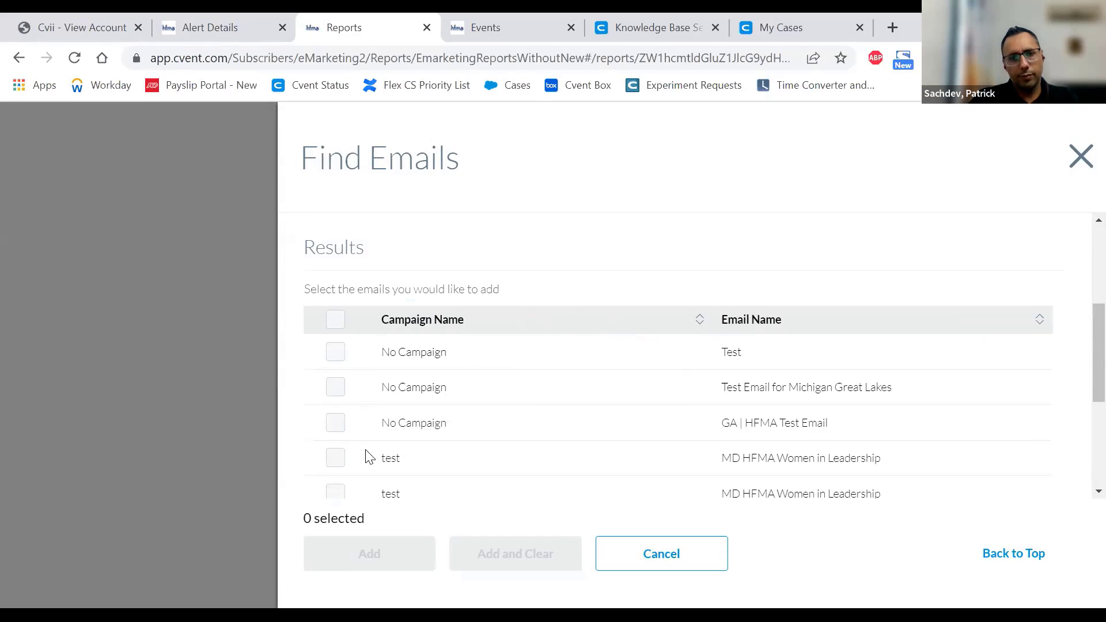
- Add Test Email for Michigan Great Lakes to the report criteria and run the report
{"action": "scroll", "coordinate": [417, 463], "scroll_direction": "up", "scroll_amount": 2}
{"action": "scroll", "coordinate": [465, 465], "scroll_direction": "down", "scroll_amount": 2}
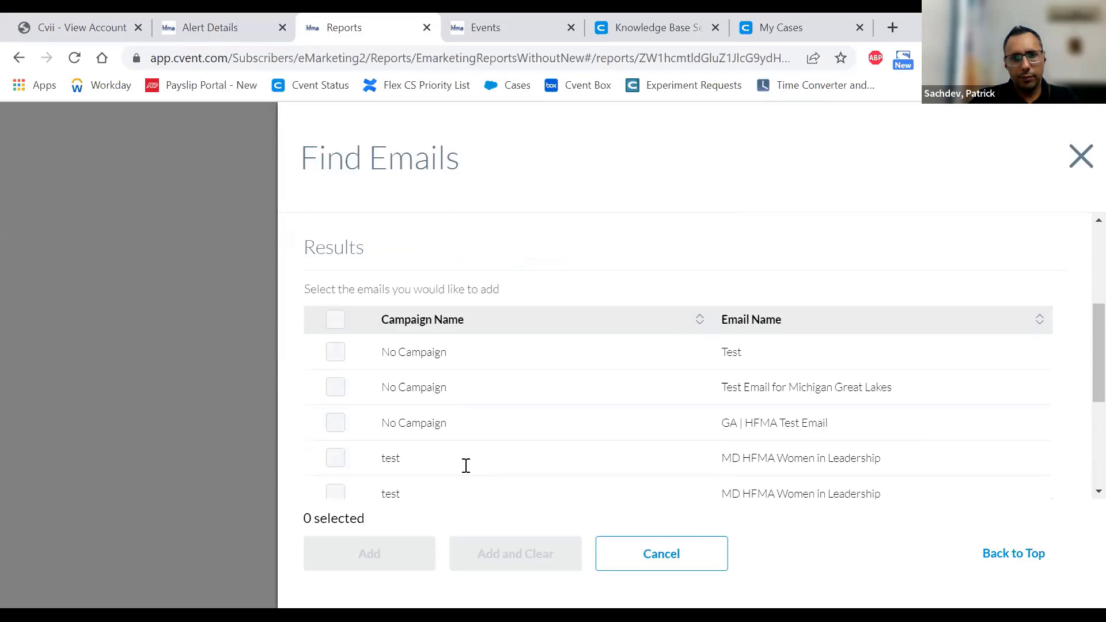
{"action": "left_click", "coordinate": [336, 388]}
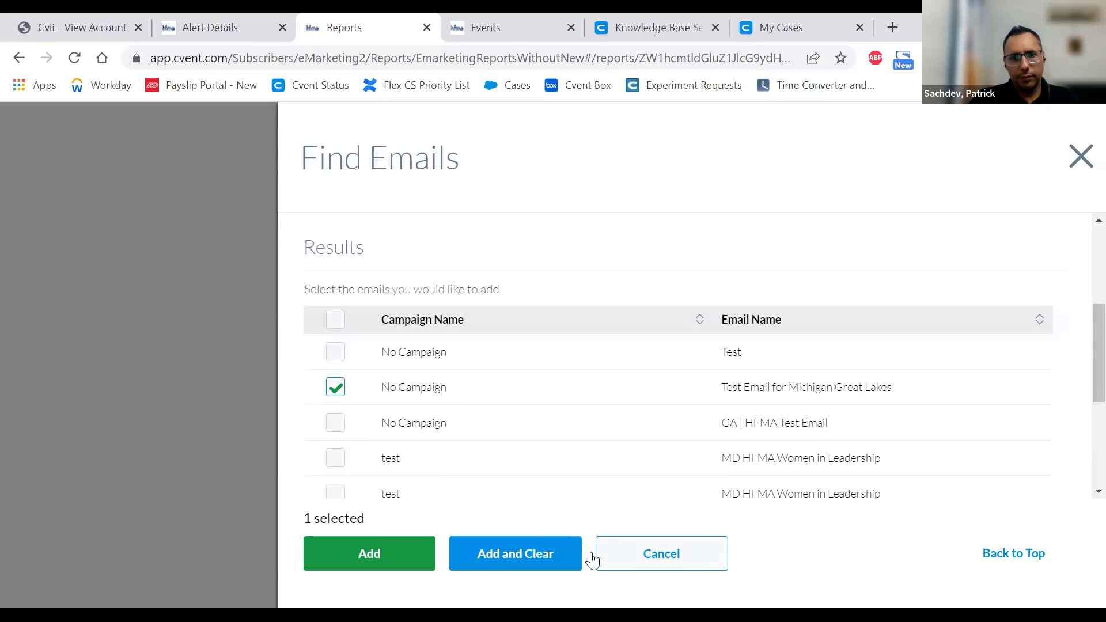
{"action": "left_click", "coordinate": [397, 555]}
{"action": "left_click", "coordinate": [663, 539]}
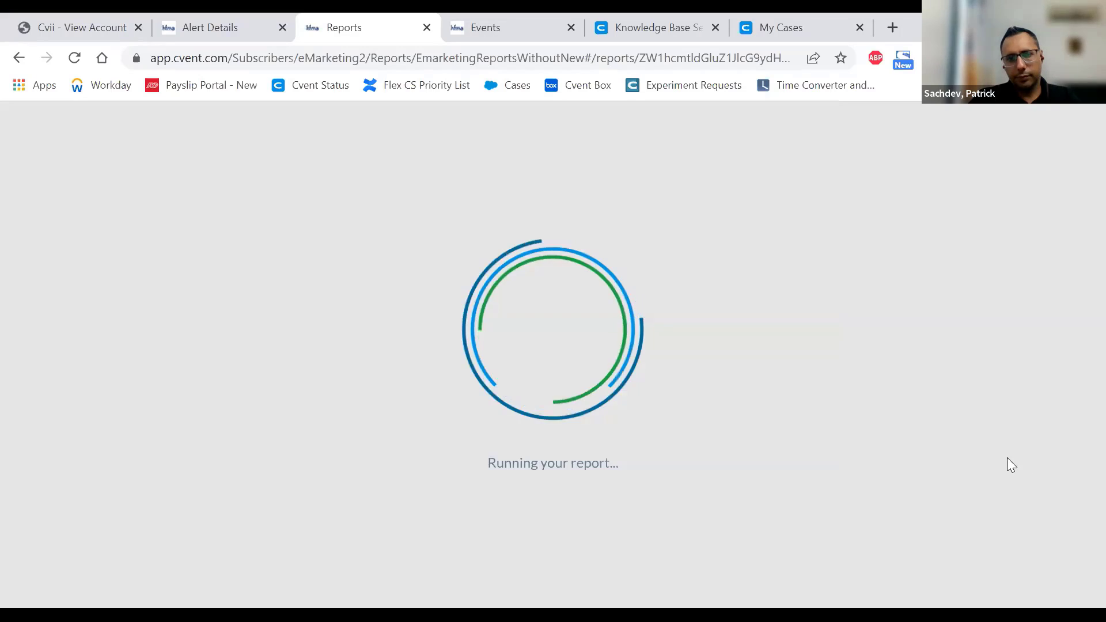
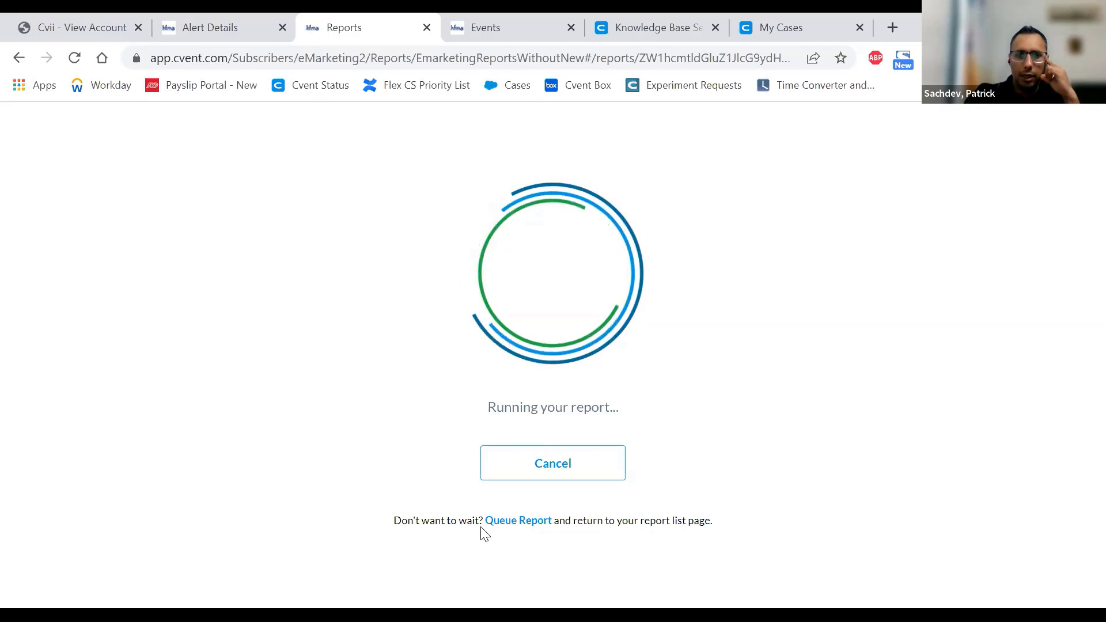
- Finish running the Email Details report so it shows the No Campaign group with 2 entries
{"action": "left_click", "coordinate": [514, 521]}
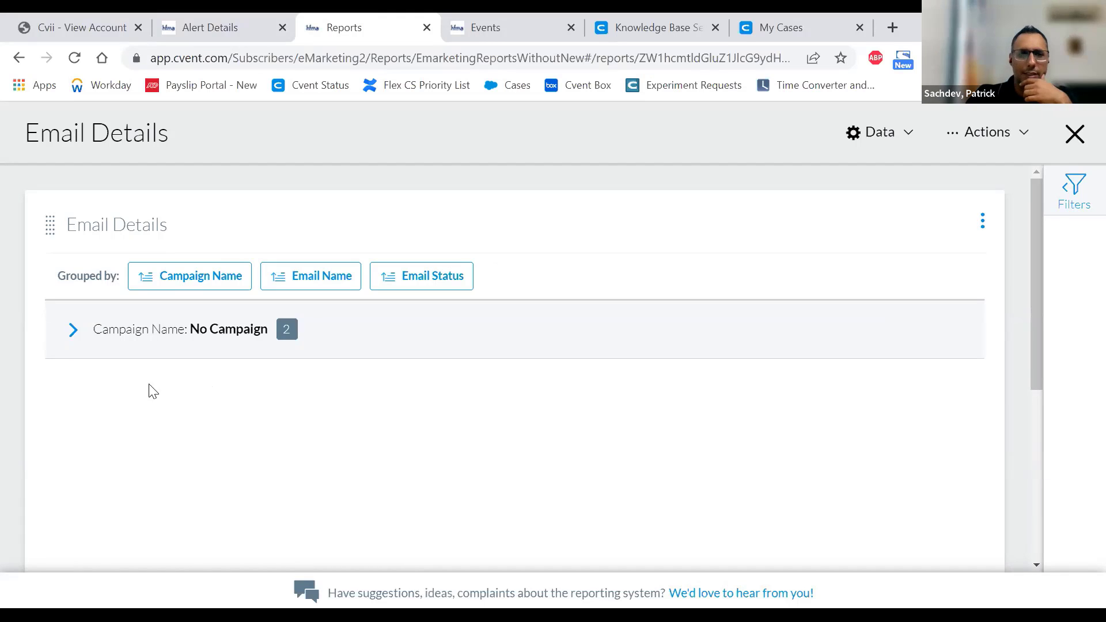
- Expand No Campaign, Test Email for Michigan Great Lakes and Email Status: Opened to show the recipient table
{"action": "left_click", "coordinate": [72, 329]}
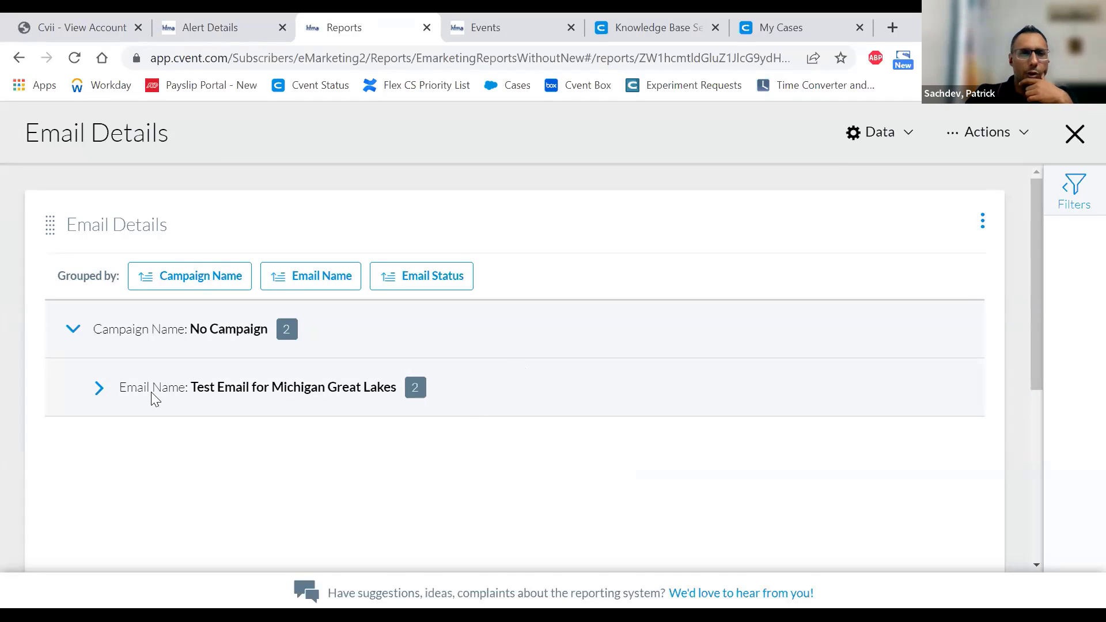
{"action": "left_click", "coordinate": [98, 388]}
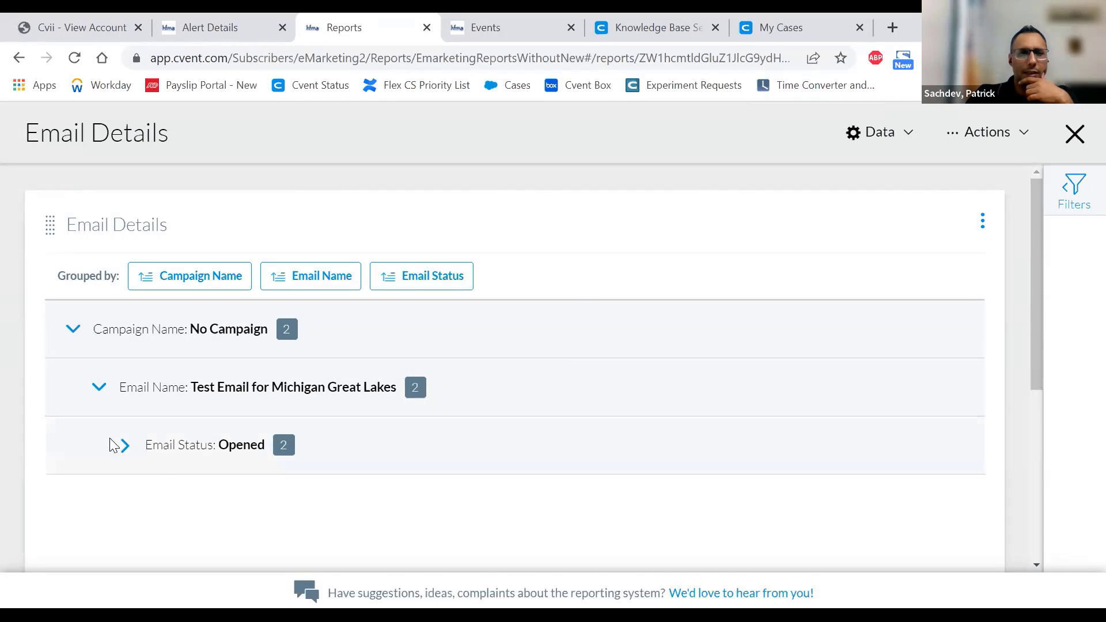
{"action": "left_click", "coordinate": [125, 447]}
{"action": "scroll", "coordinate": [593, 389], "scroll_direction": "down", "scroll_amount": 3}
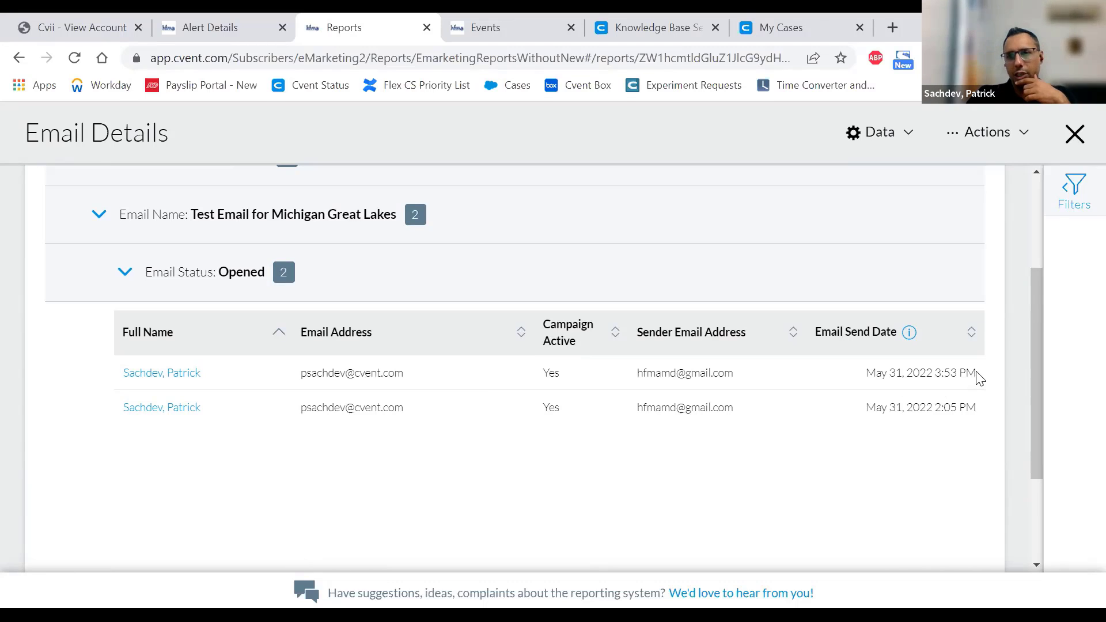
- Select the first recipient's send date, then close the report and return to the Reports list
{"action": "left_click_drag", "start_coordinate": [977, 375], "coordinate": [885, 372]}
{"action": "left_click", "coordinate": [864, 393]}
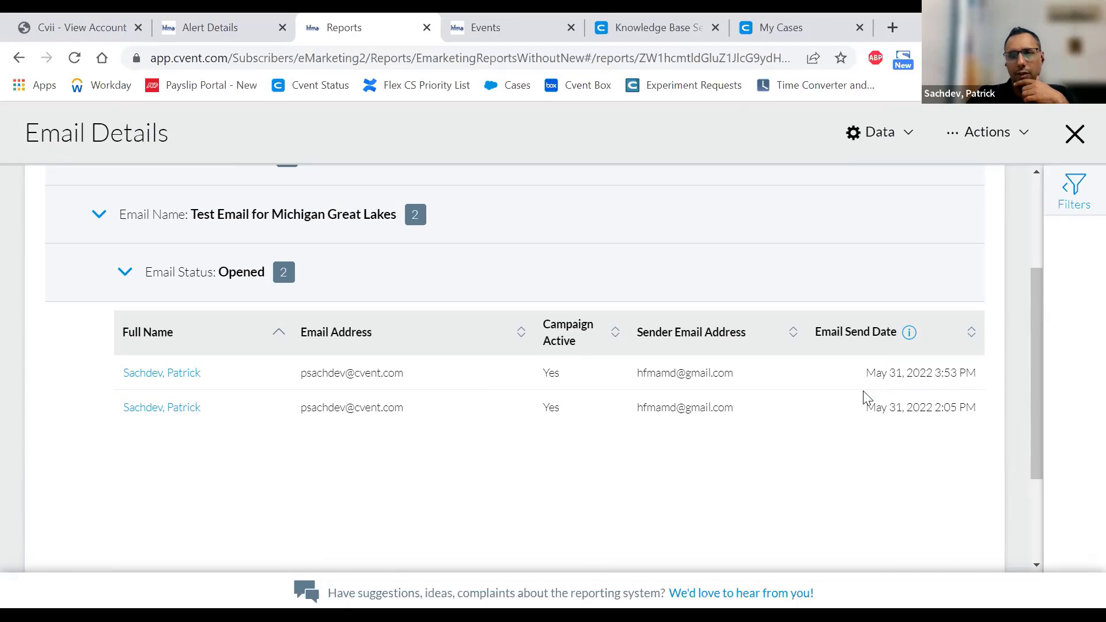
{"action": "middle_click", "coordinate": [864, 397]}
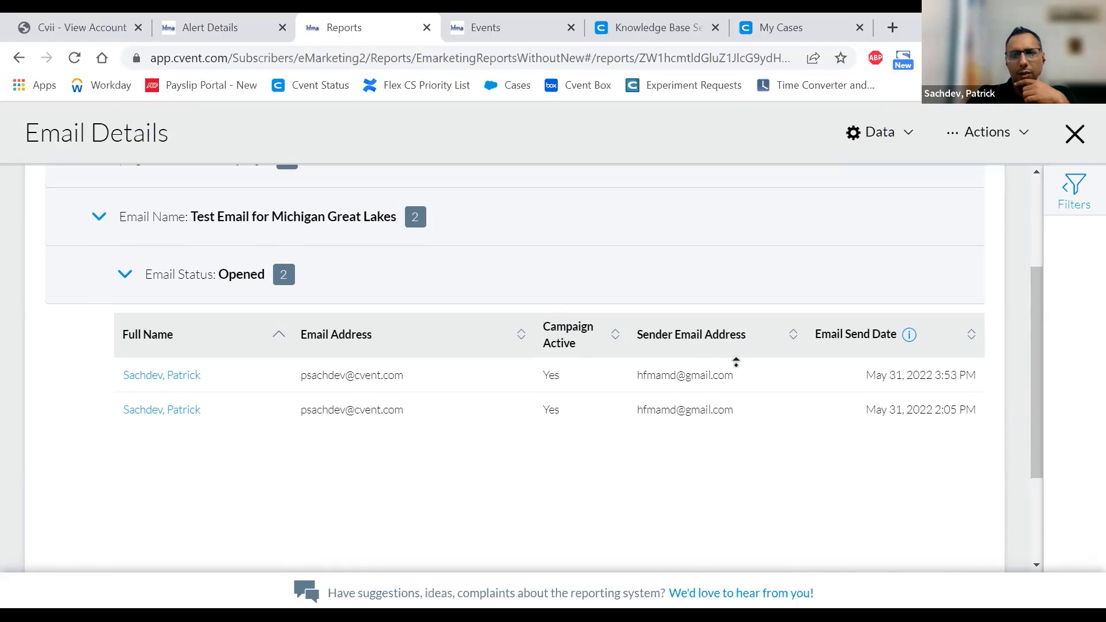
{"action": "middle_click", "coordinate": [736, 367]}
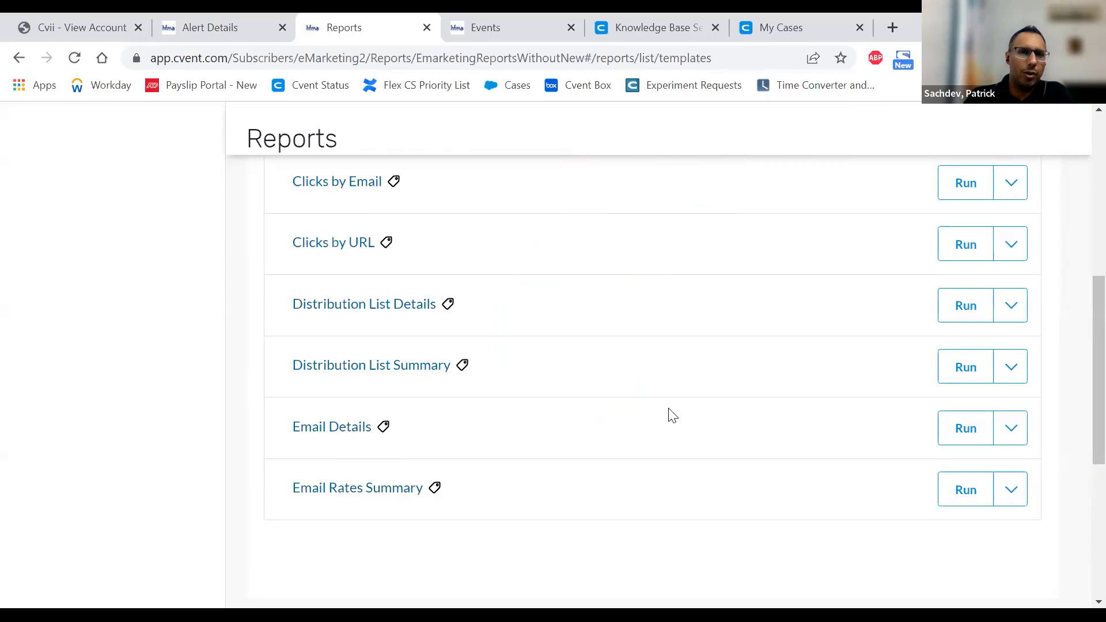
- Check the Saved Reports tab, which is empty, then switch back to the Report Templates list
{"action": "scroll", "coordinate": [667, 415], "scroll_direction": "up", "scroll_amount": 8}
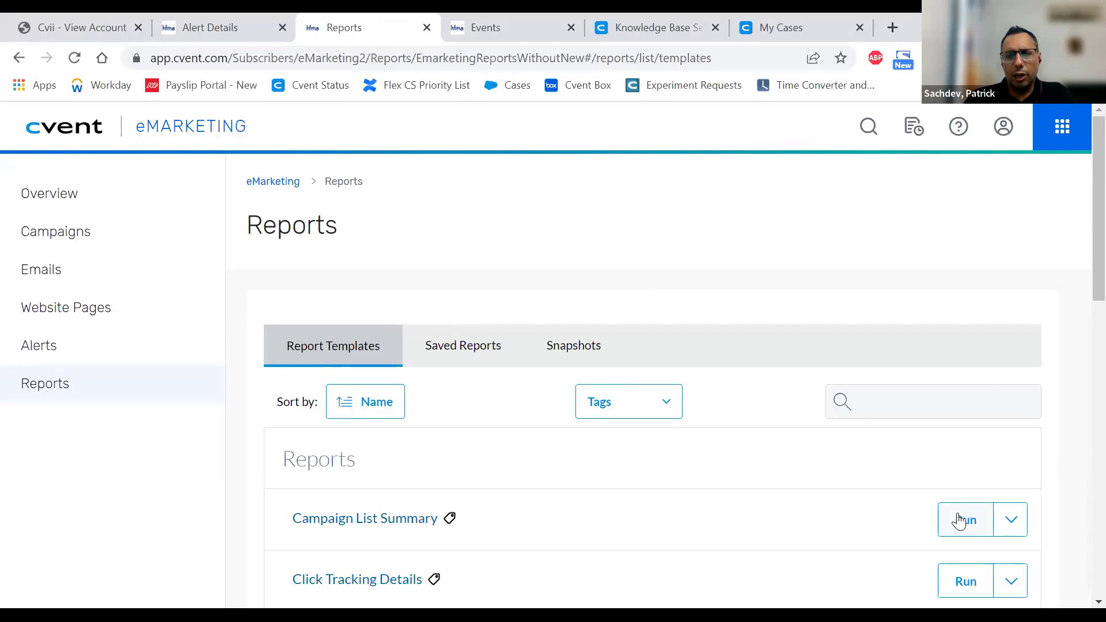
{"action": "left_click", "coordinate": [449, 353]}
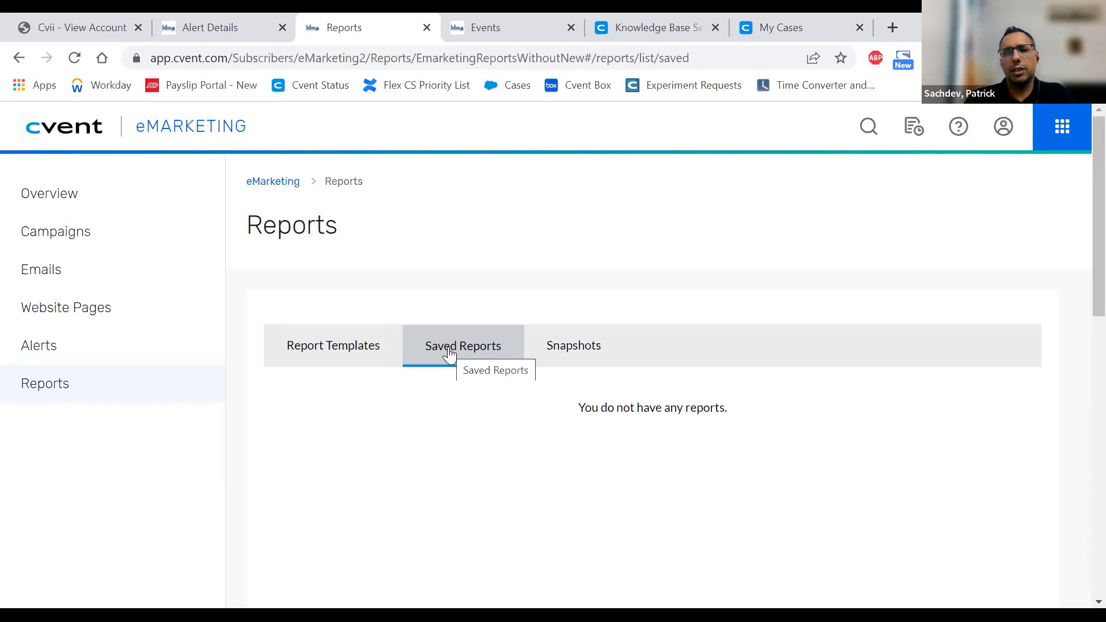
{"action": "left_click", "coordinate": [337, 349]}
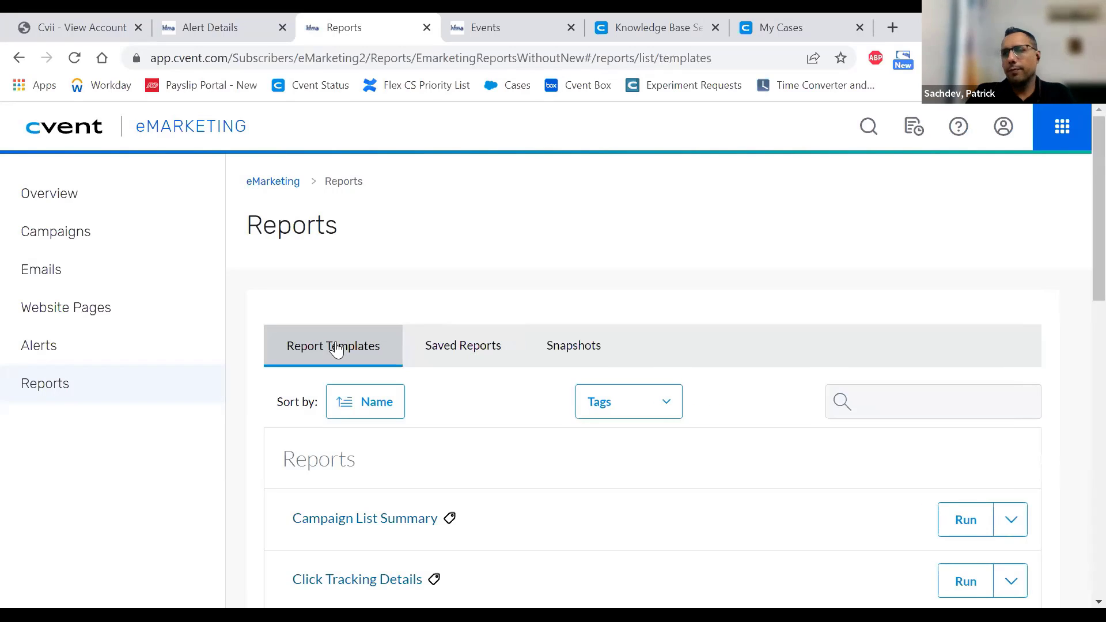